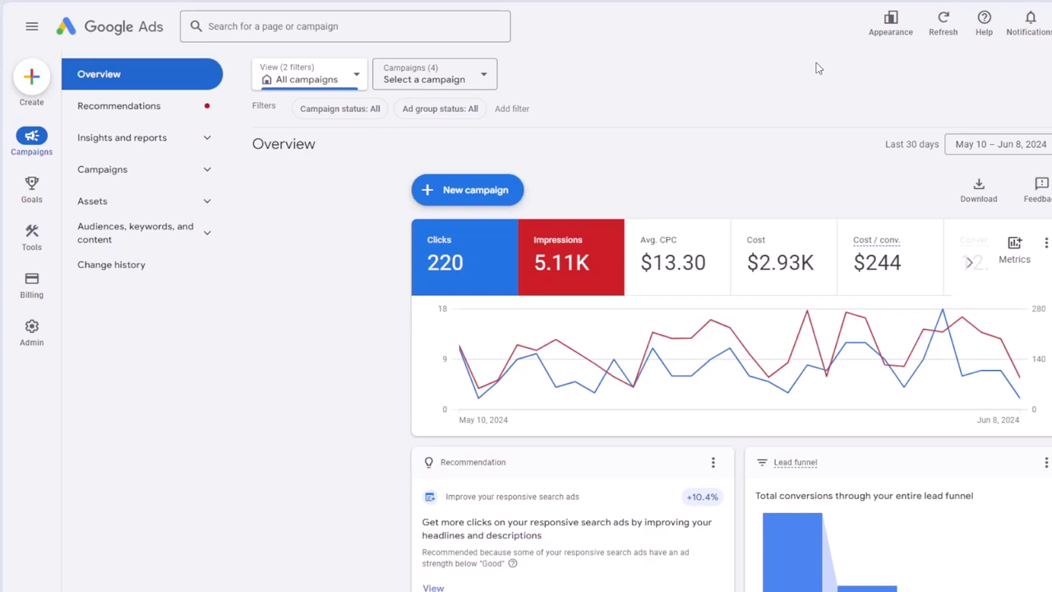
- Look over the appearance options, the Goals section and the entries under Campaigns in the navigation
click(892, 36)
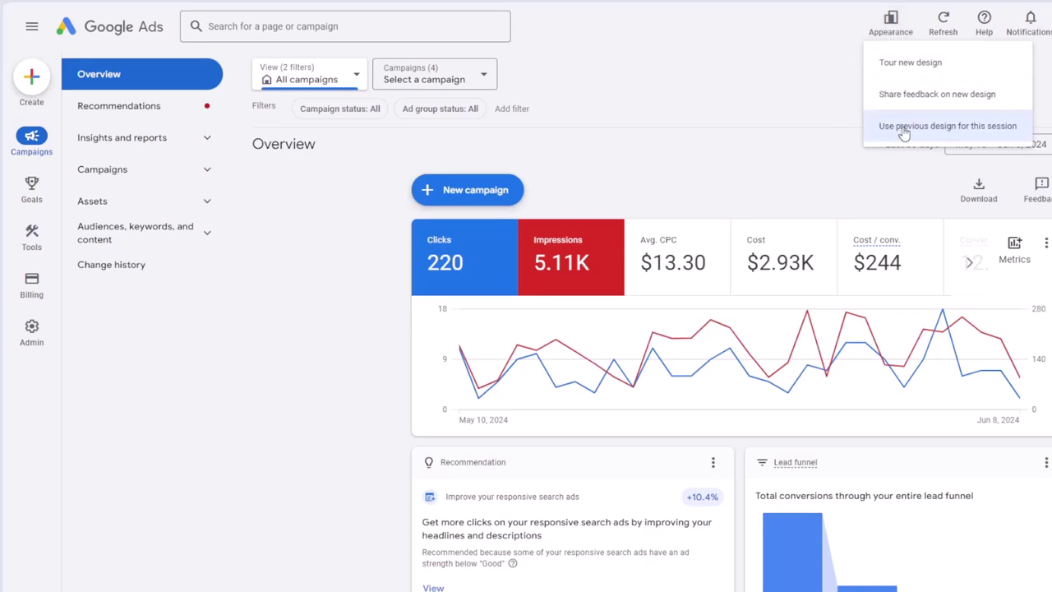
click(760, 79)
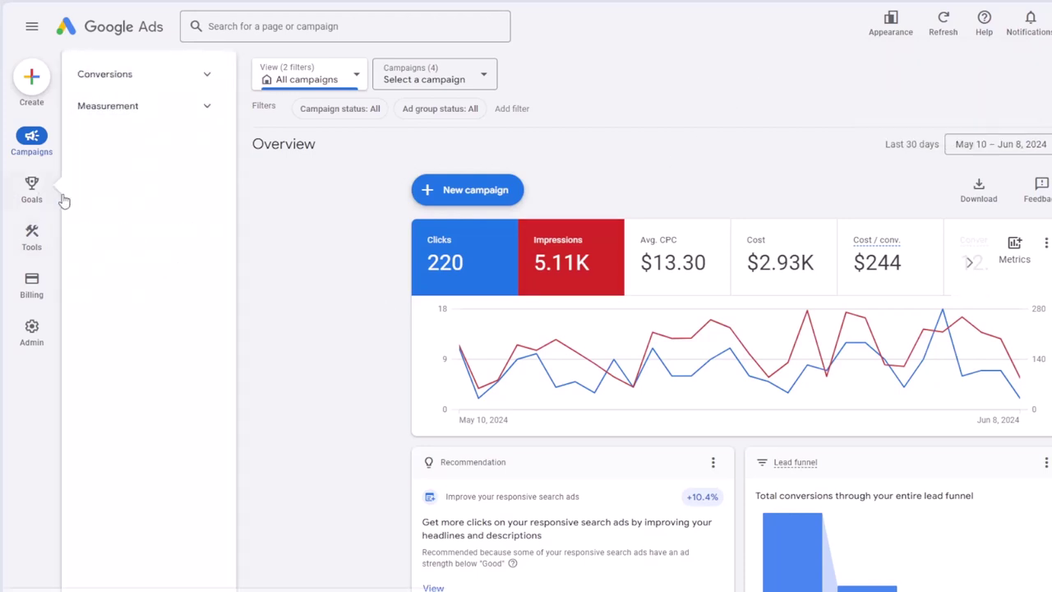
mouse_move(31, 193)
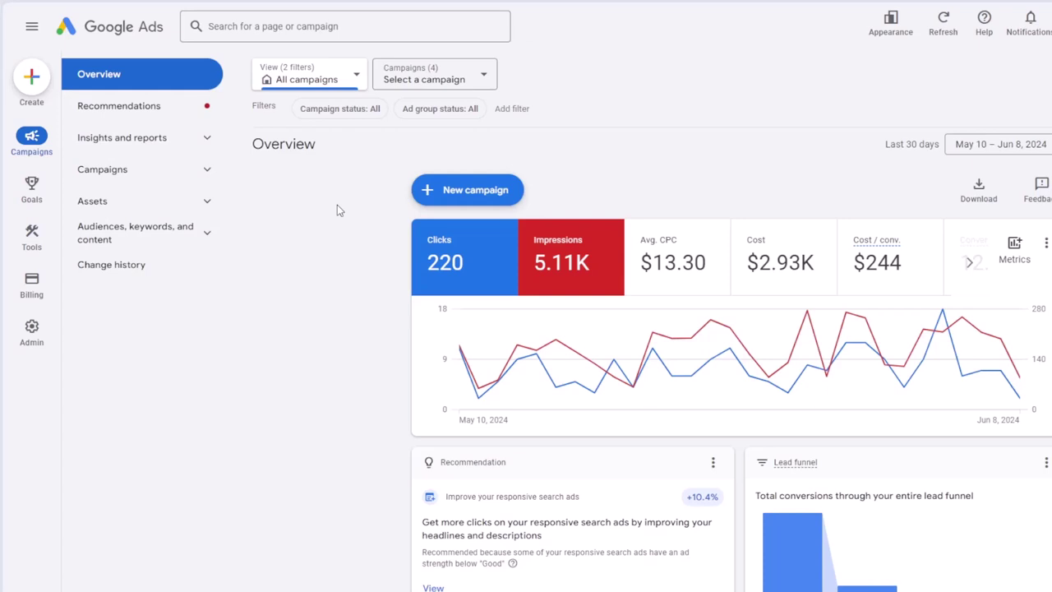
click(207, 174)
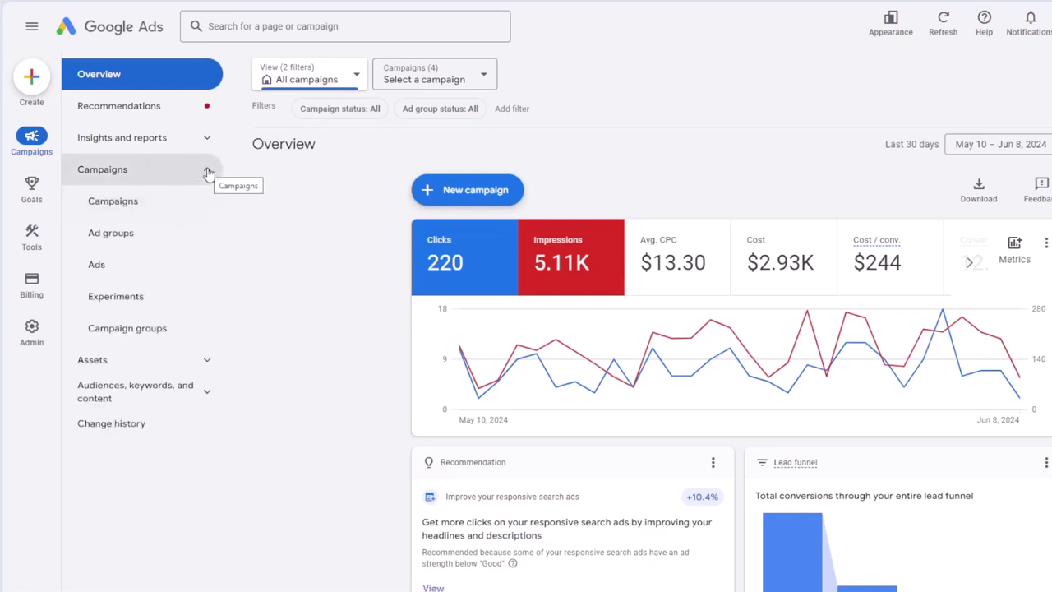
click(208, 174)
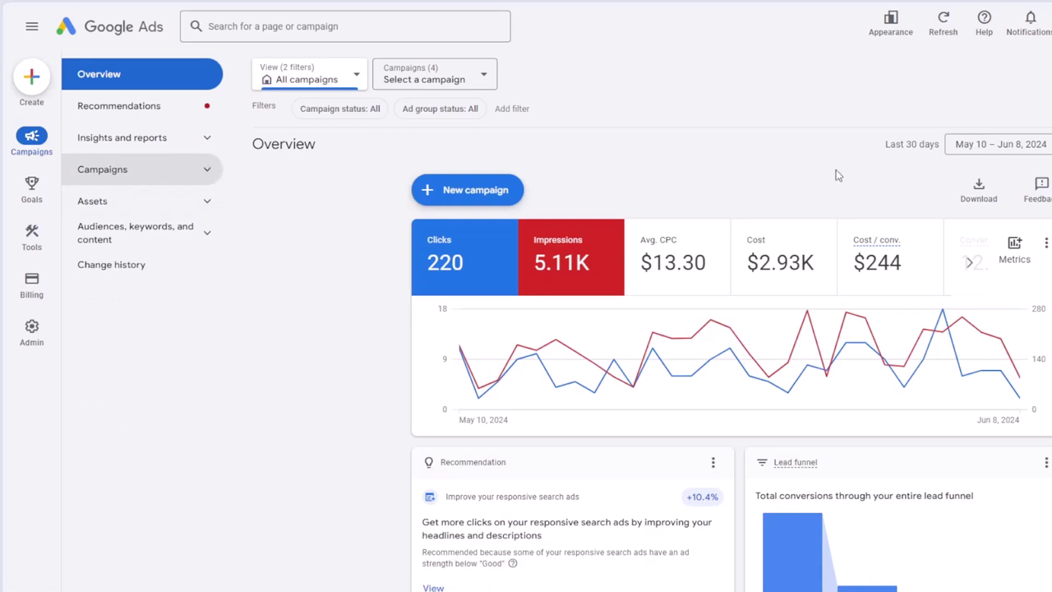
- Switch to the previous design for this session, giving "Something is broken or not working right" as the reason
click(887, 33)
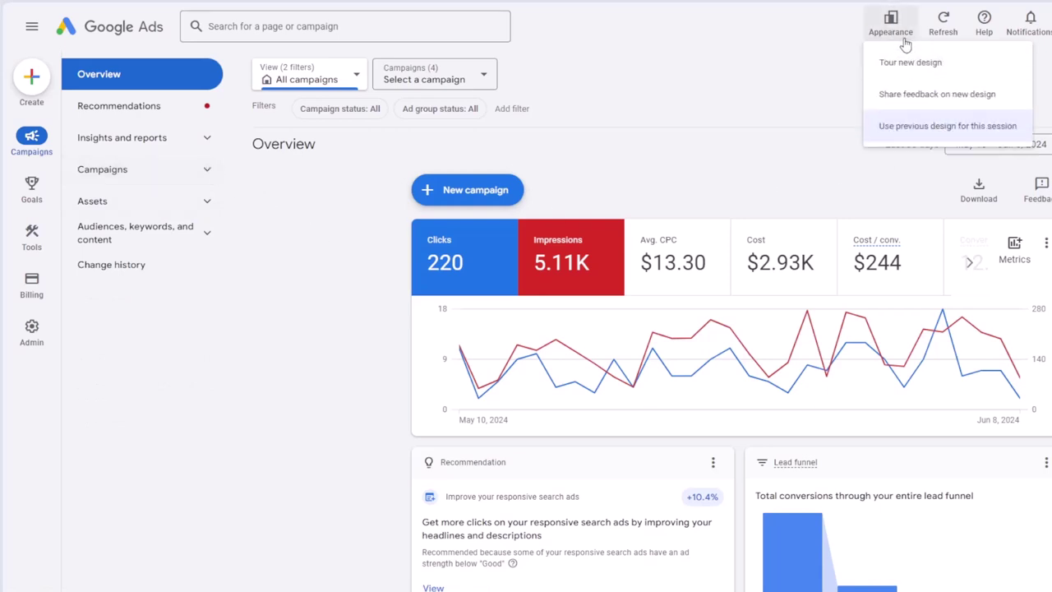
click(944, 128)
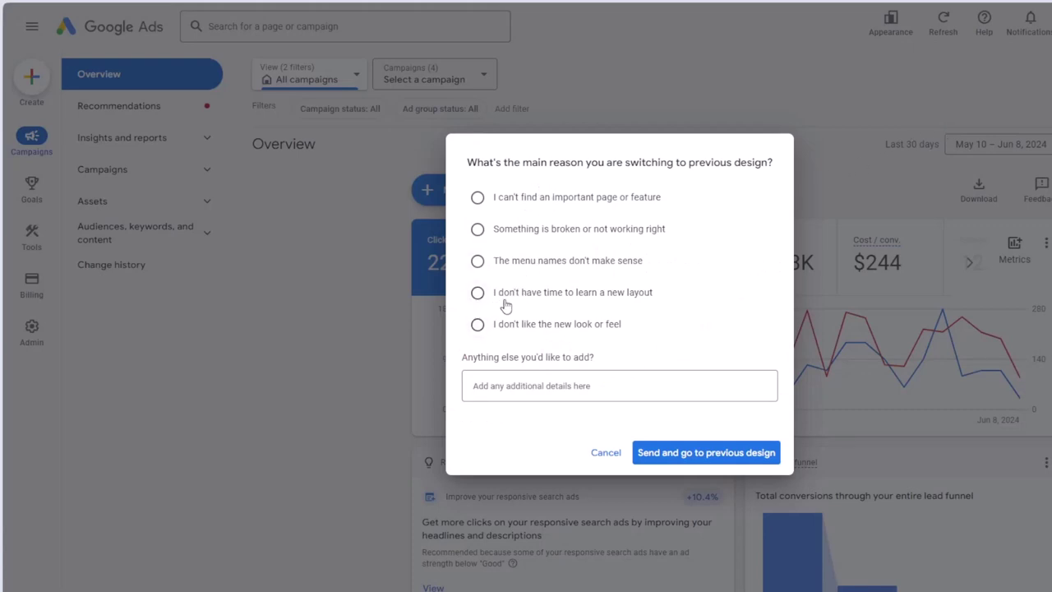
click(541, 241)
click(729, 455)
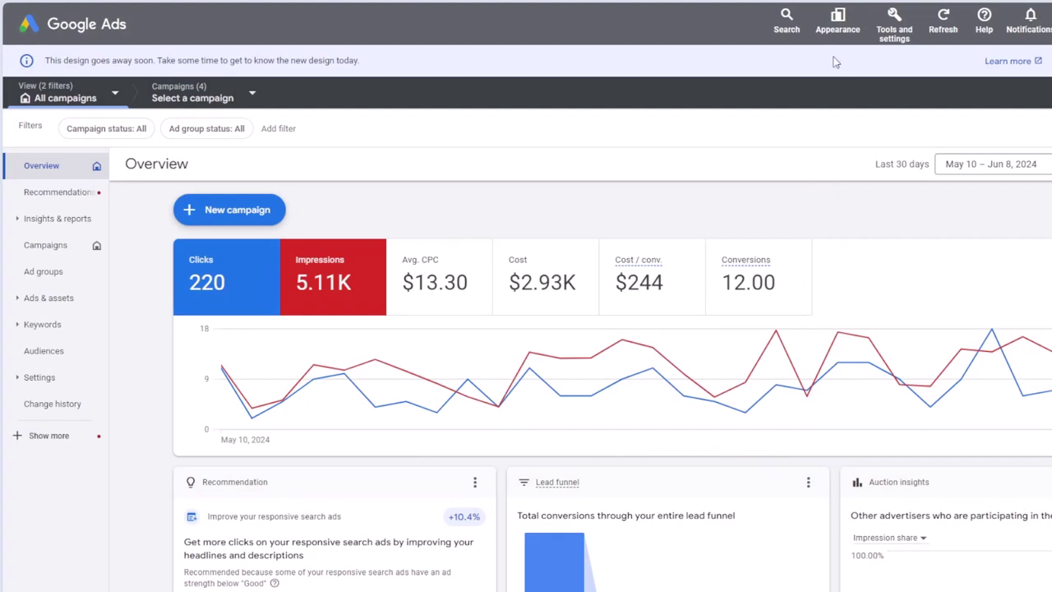
- Look over the tools and settings of the previous design and switch back to the new design
click(893, 42)
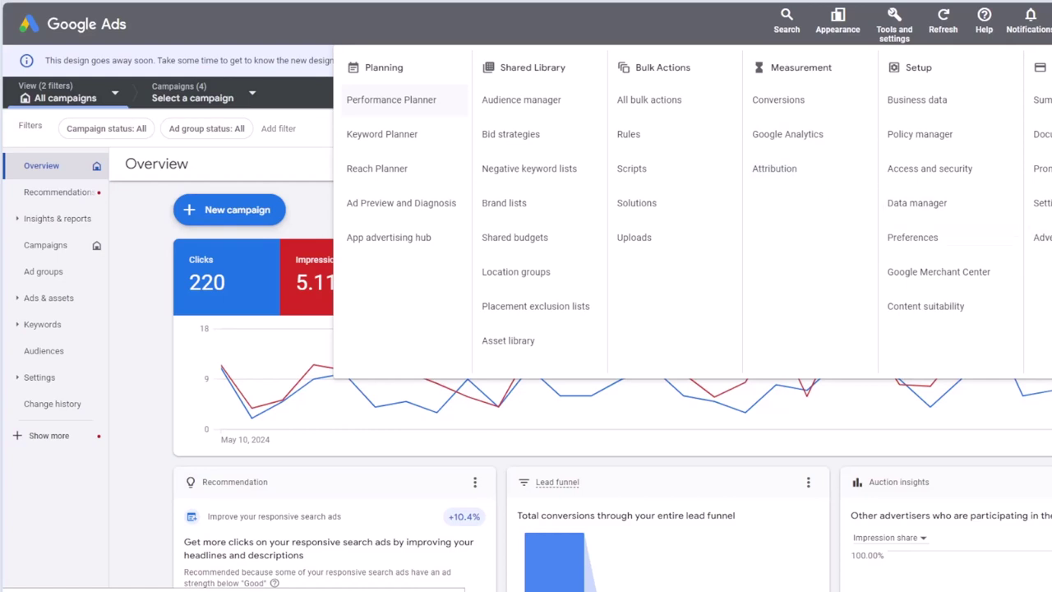
click(893, 25)
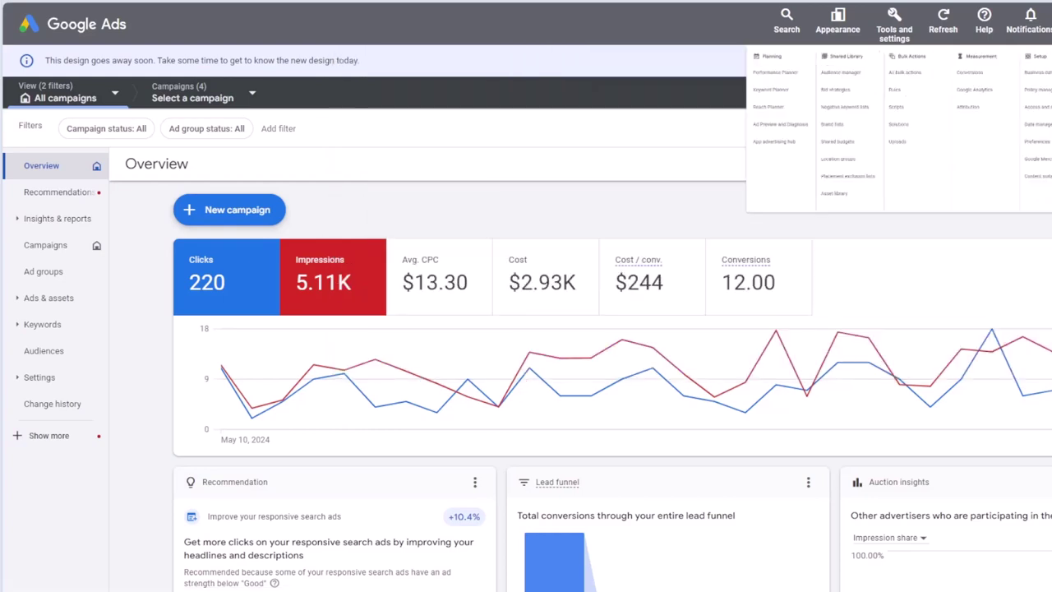
click(838, 25)
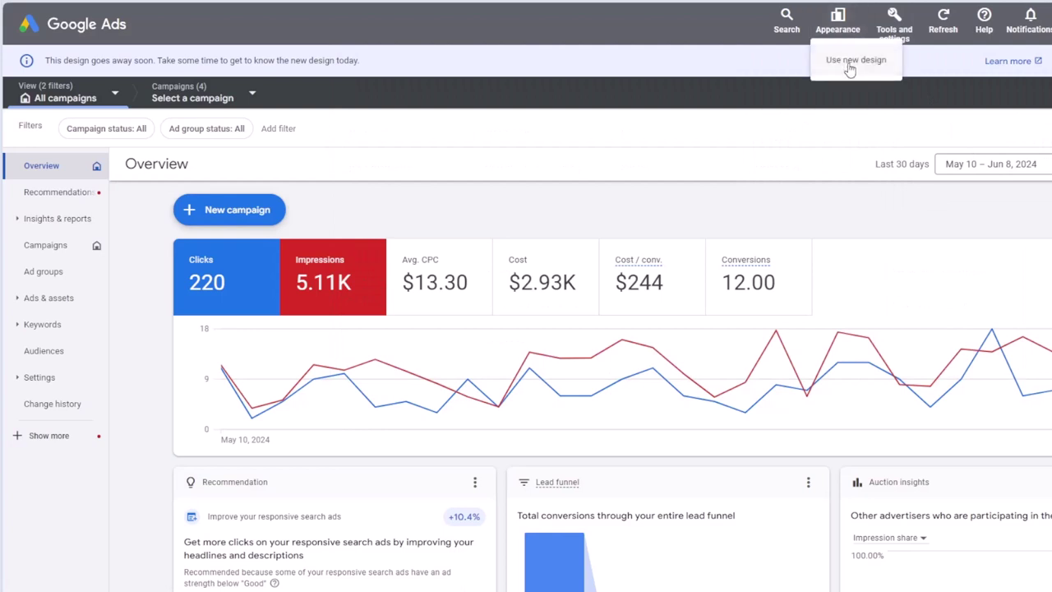
click(851, 63)
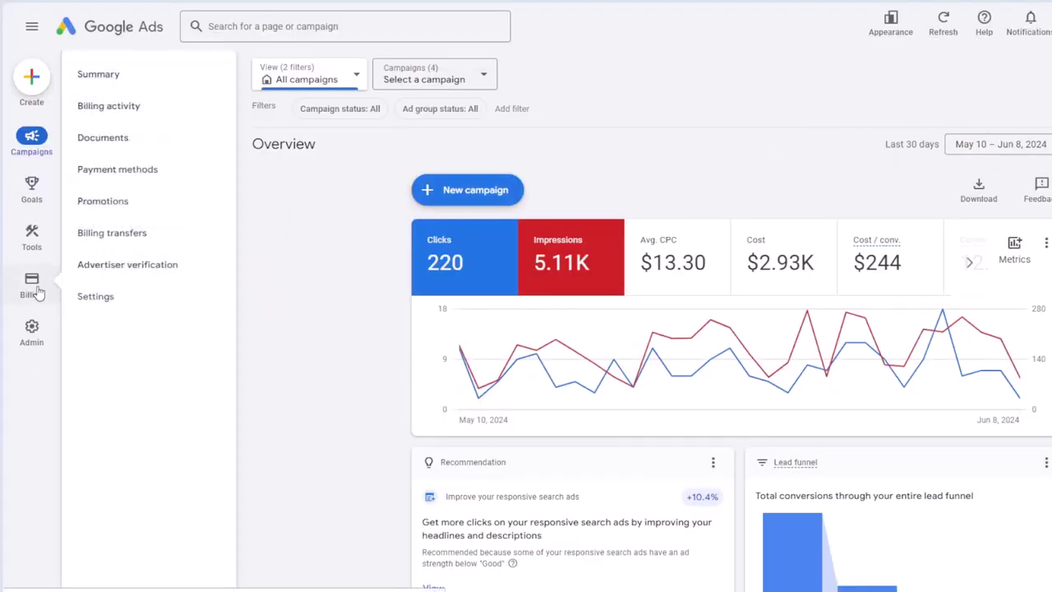
- Look through the entries of the Tools section, including Bulk actions
mouse_move(34, 236)
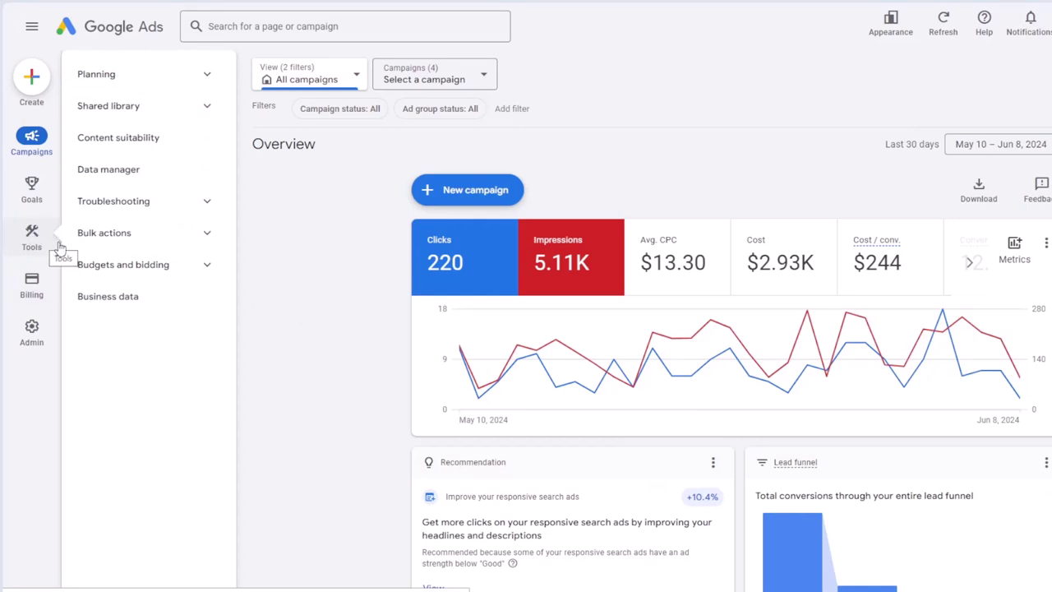
click(208, 233)
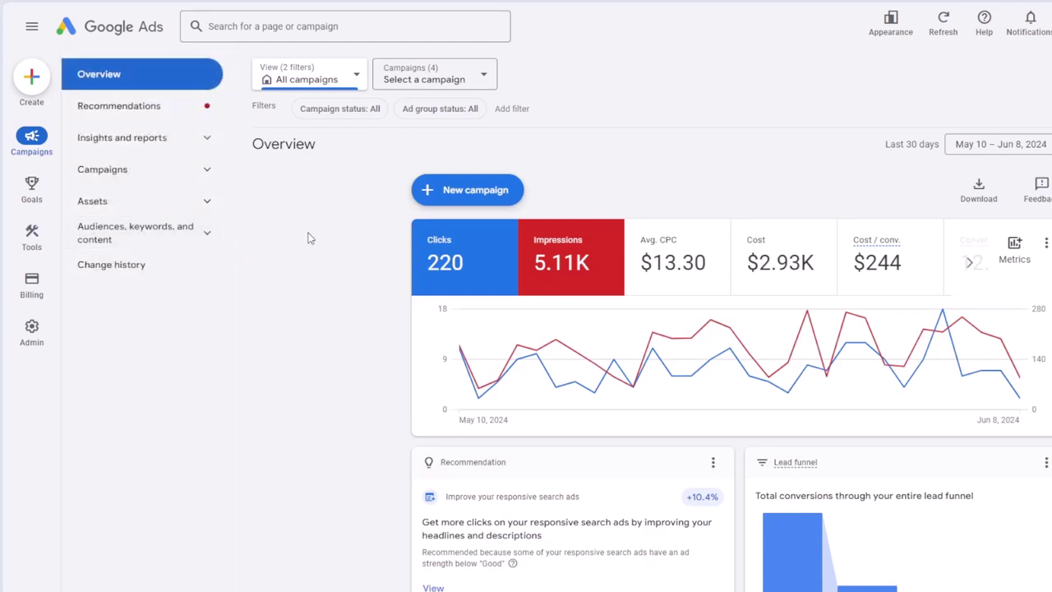
- Search the pages and campaigns for "conversion ac" and clear the search text again
click(266, 33)
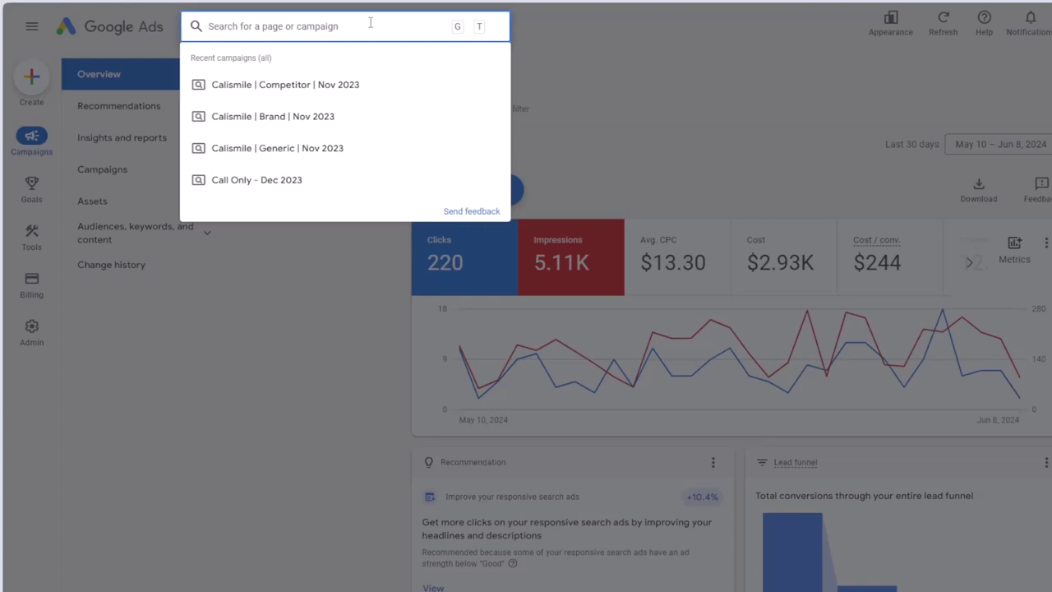
text(conversionm a)
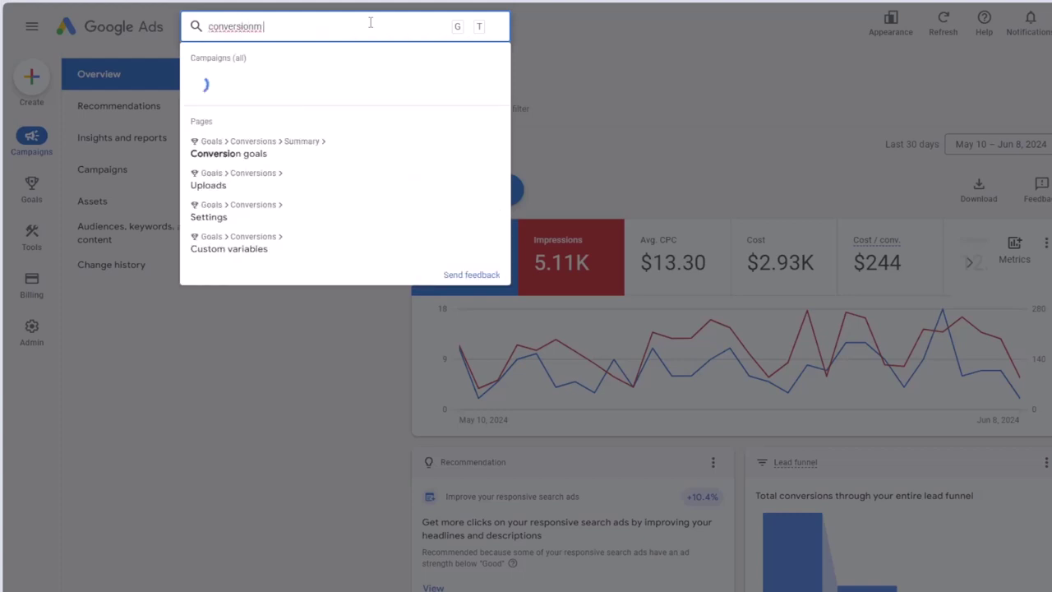
key(BackSpace)
key(BackSpace)
key(BackSpace)
text(ac)
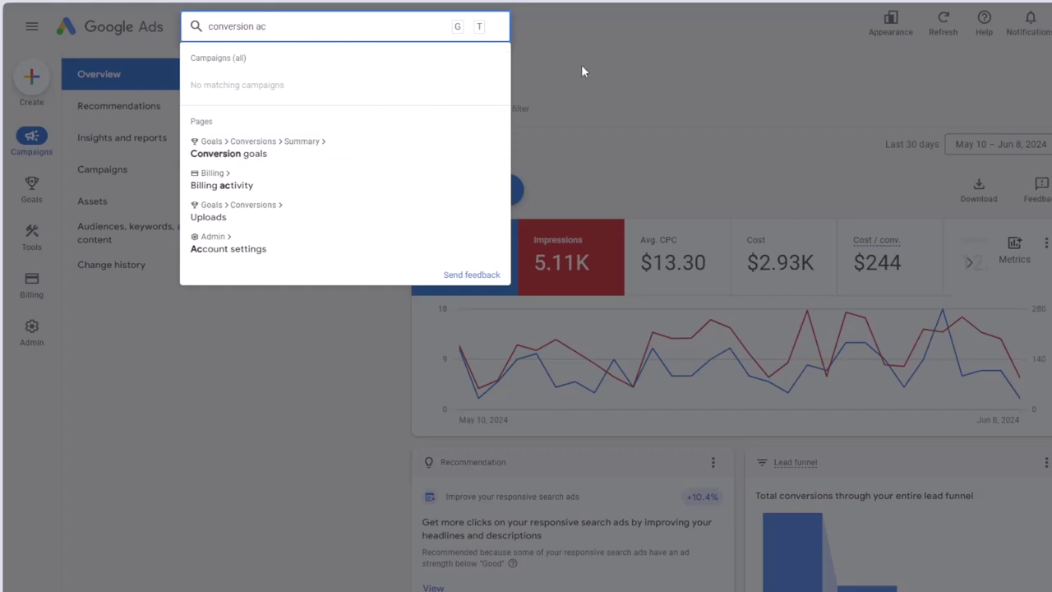
click(675, 95)
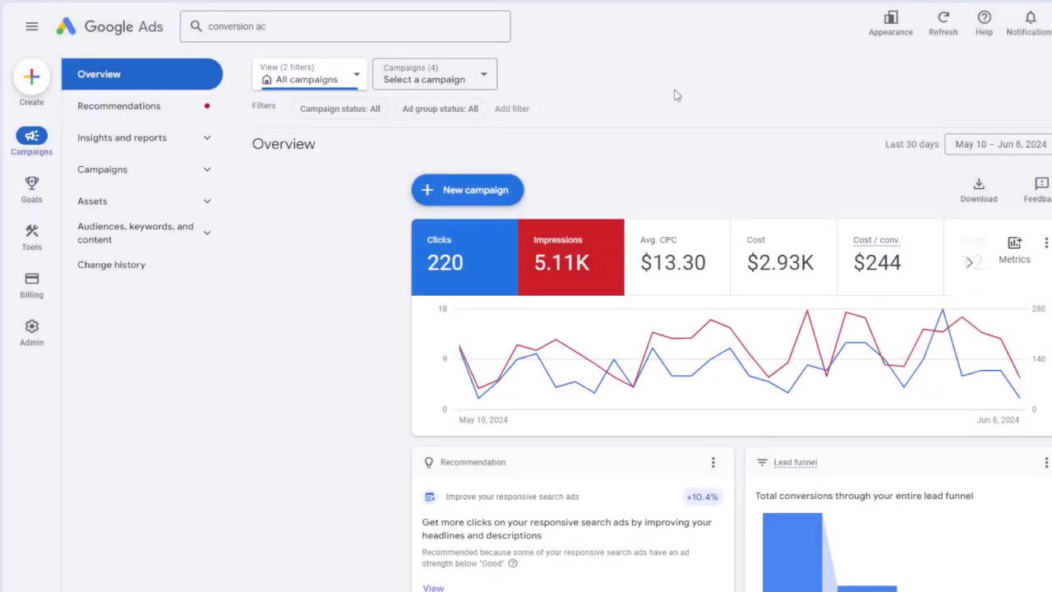
triple_click(371, 24)
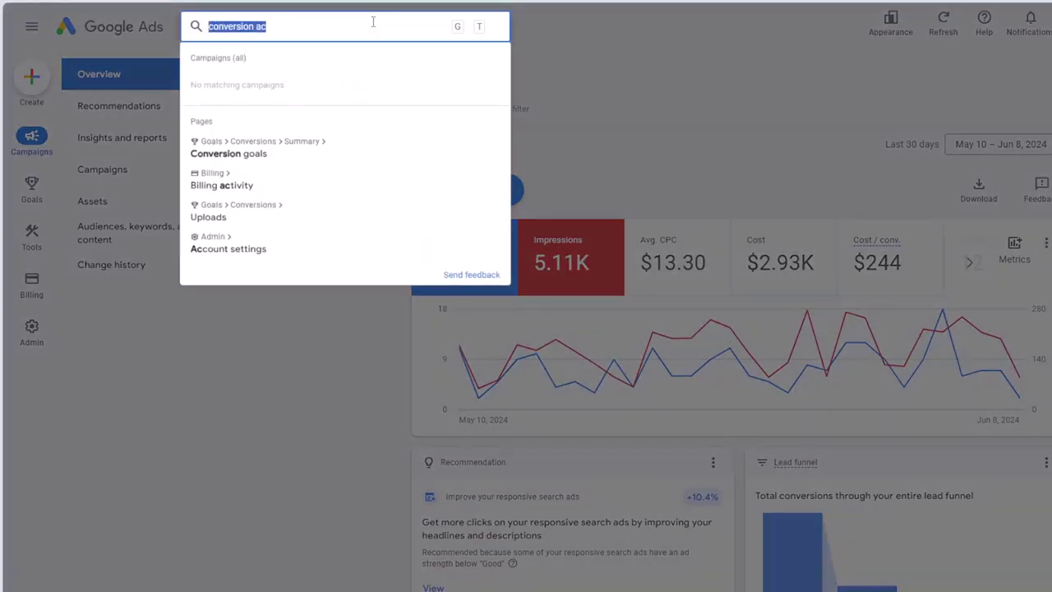
key(BackSpace)
click(771, 121)
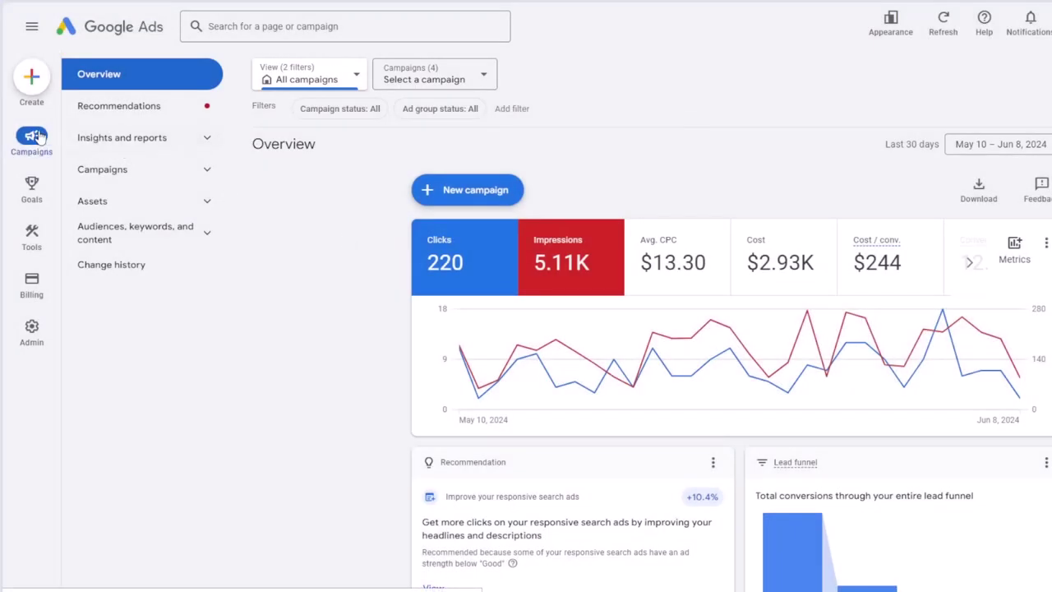
- Look over the date range choices for the Overview page and close them without choosing another range
mouse_move(33, 337)
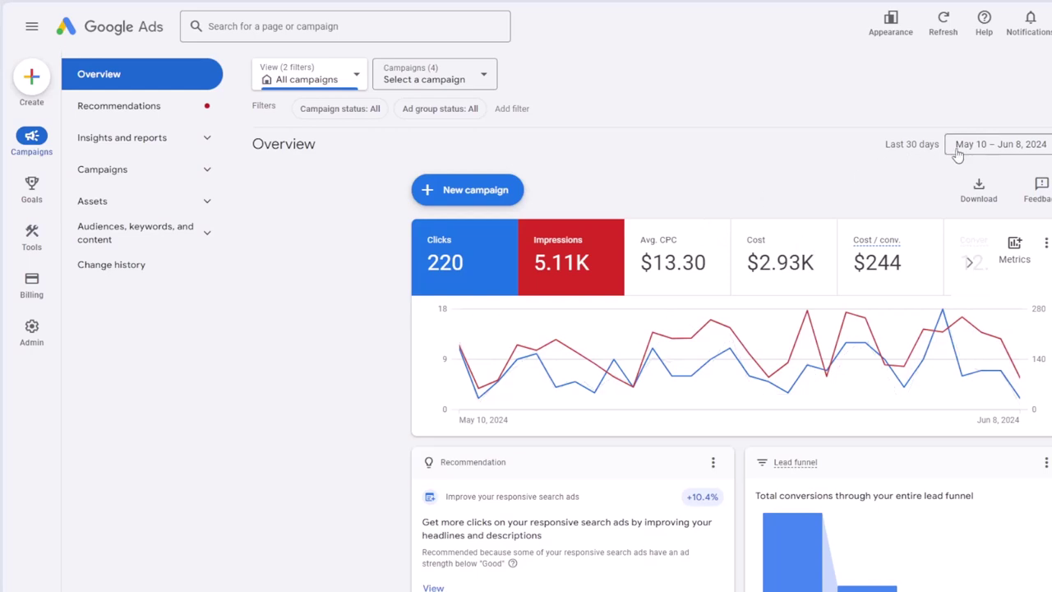
click(1002, 151)
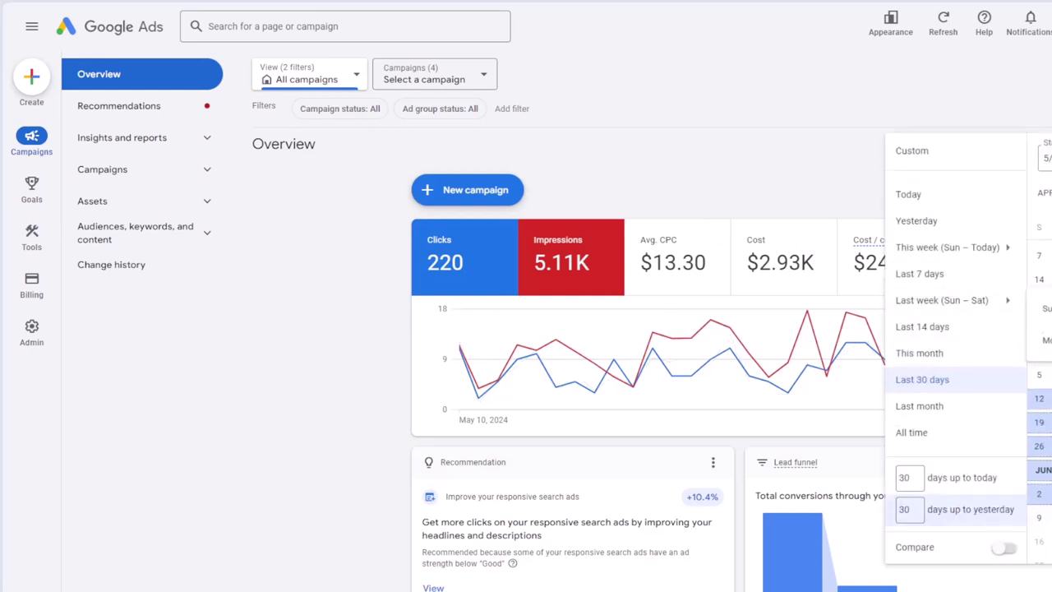
click(822, 165)
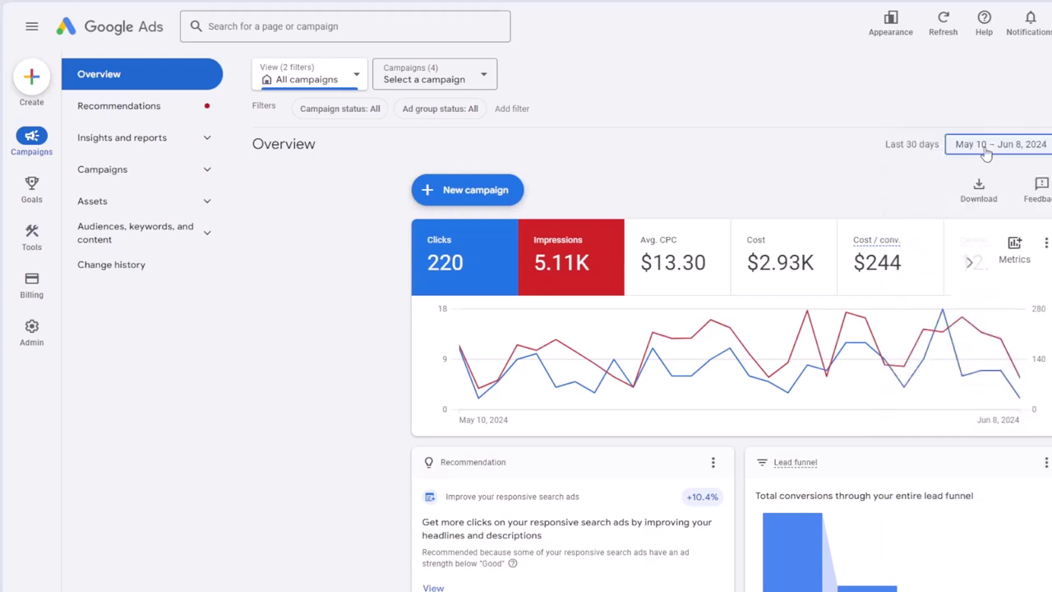
click(986, 152)
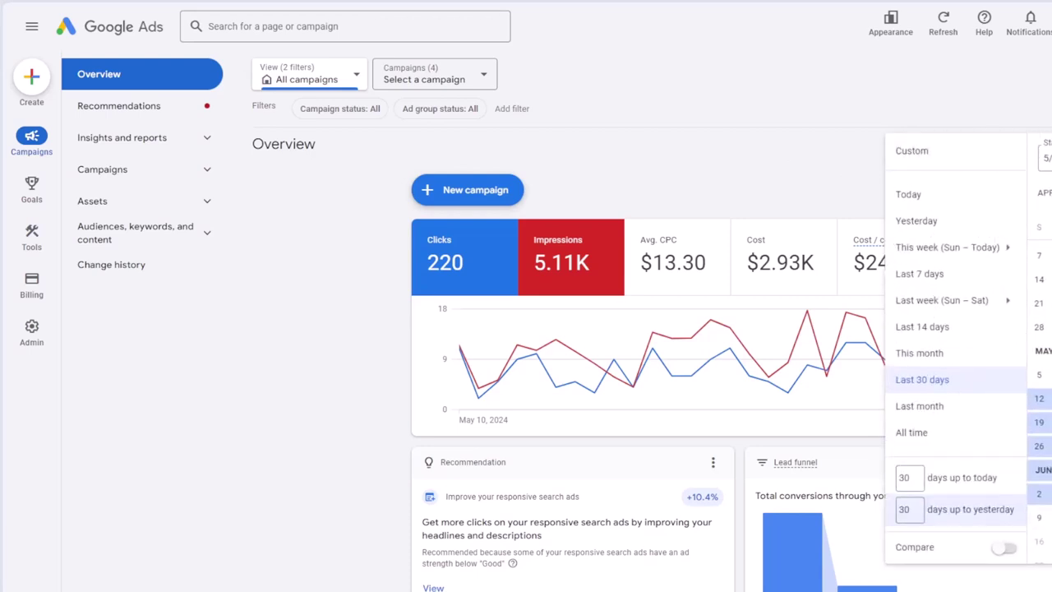
key(Escape)
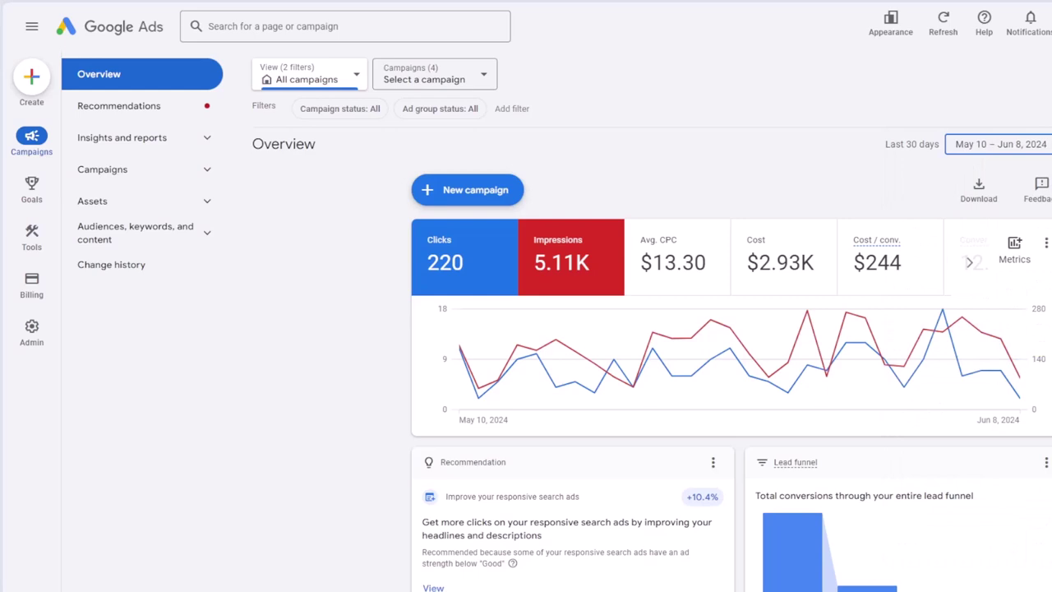
- Examine the Overview page's performance chart, Conversions metric, lead funnel, auction insights and searches cards
scroll(731, 345, down, 2)
scroll(521, 265, up, 1)
mouse_move(805, 316)
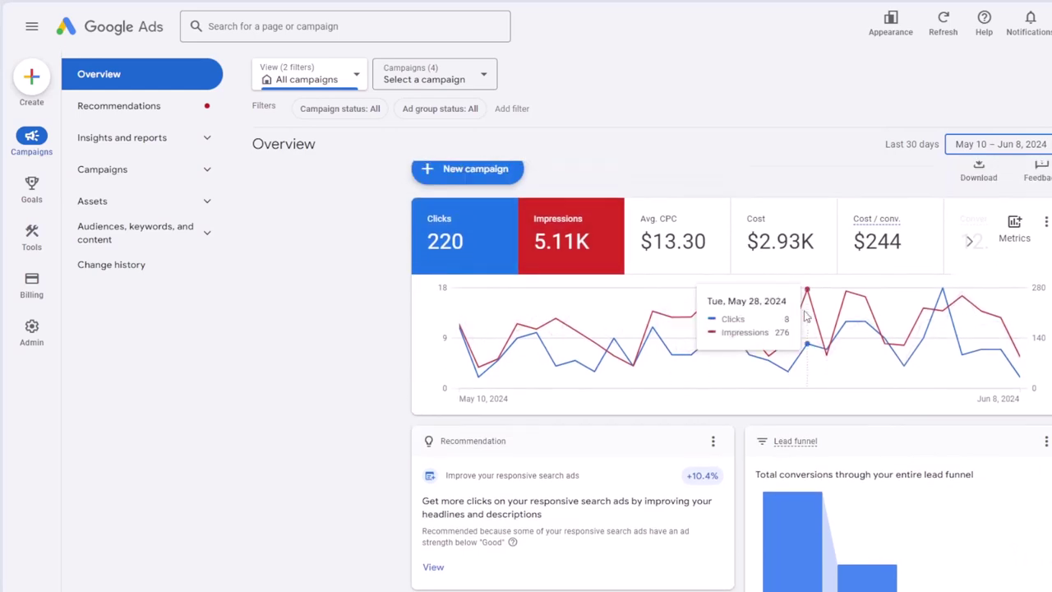
click(968, 241)
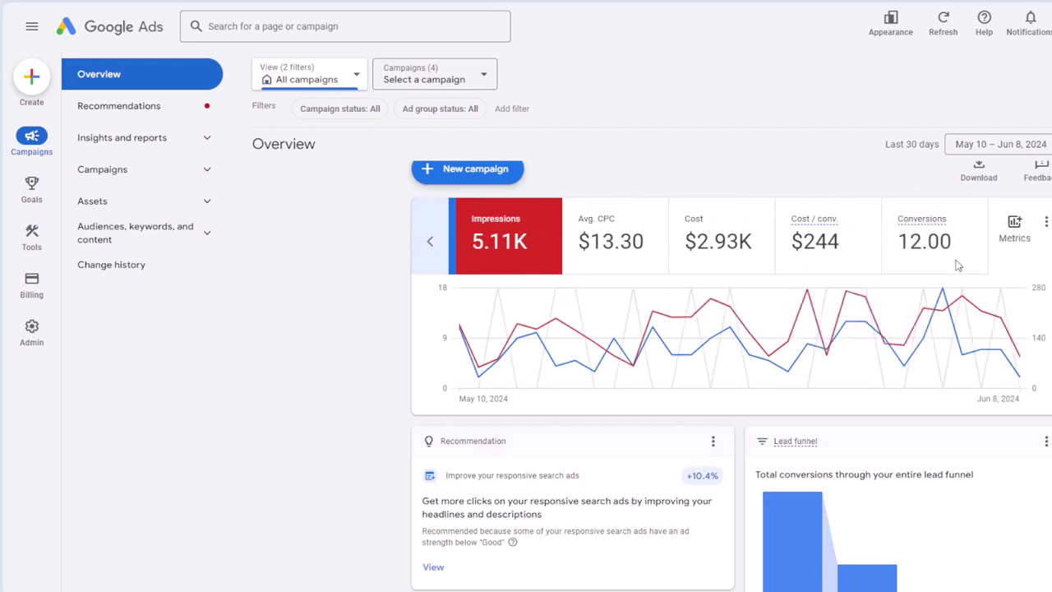
scroll(731, 375, down, 3)
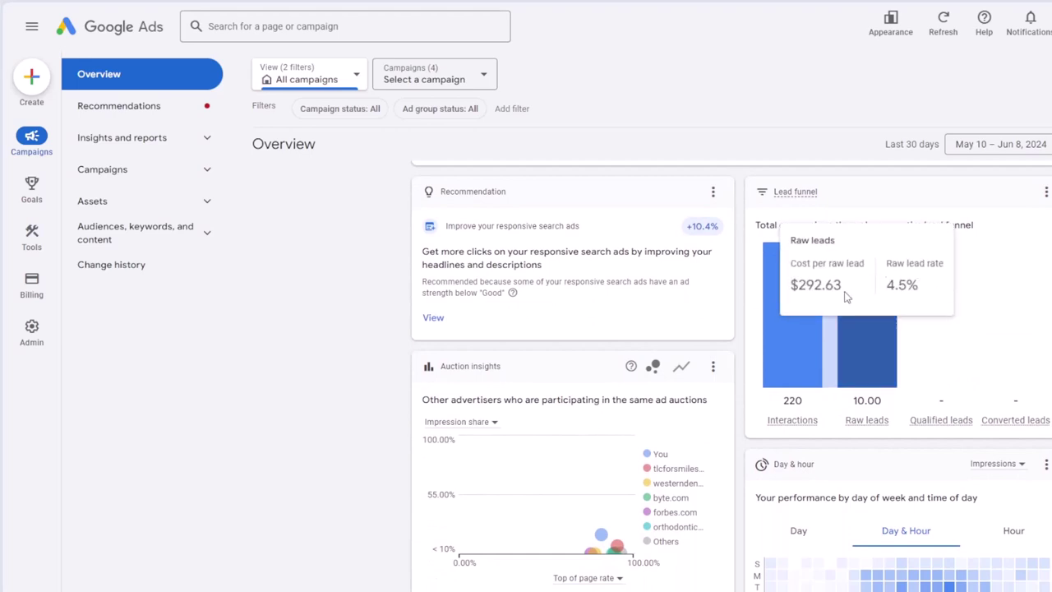
scroll(920, 343, down, 2)
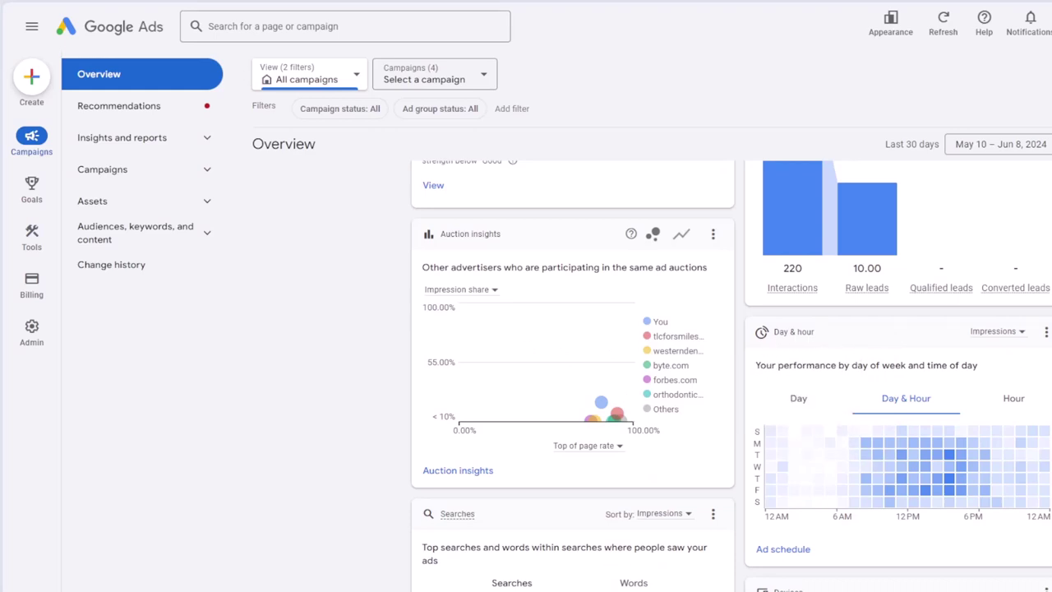
scroll(498, 354, down, 4)
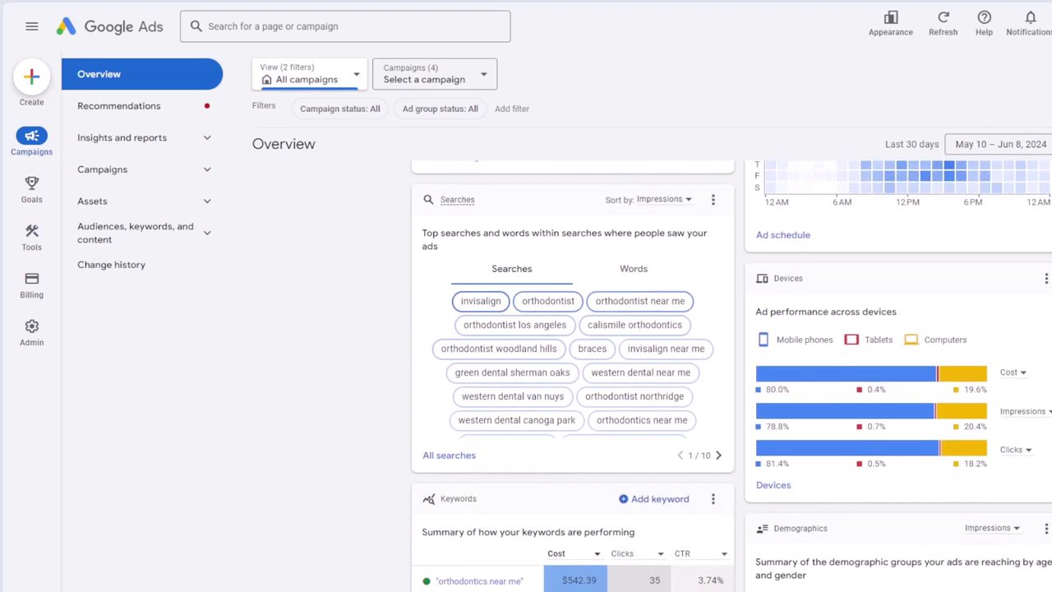
- Look over the Searches card's download and feedback options and its sorting choices, including Conversions, leaving the sorting unchanged
click(712, 199)
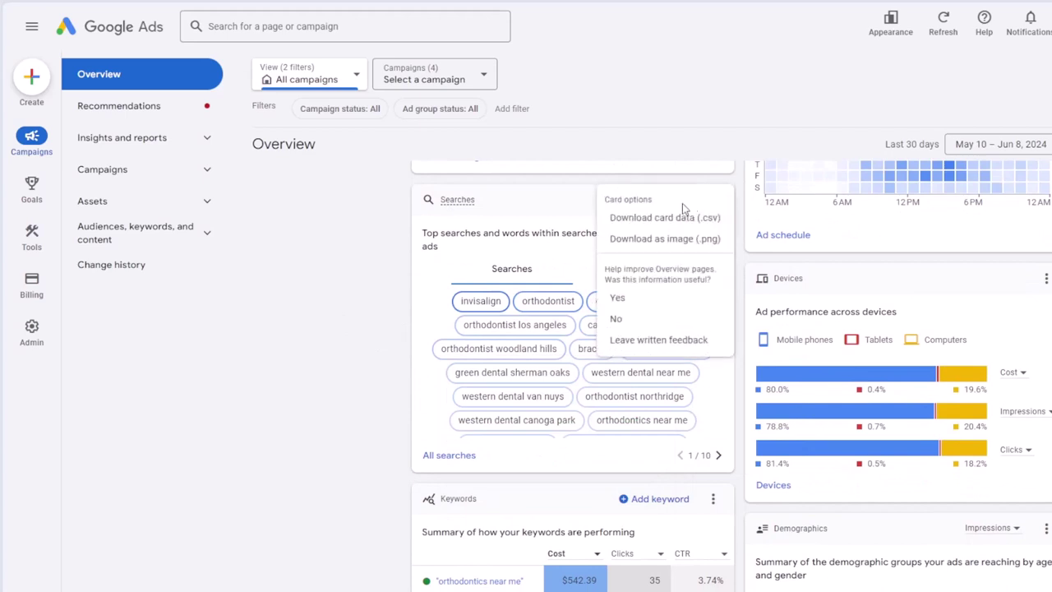
click(380, 257)
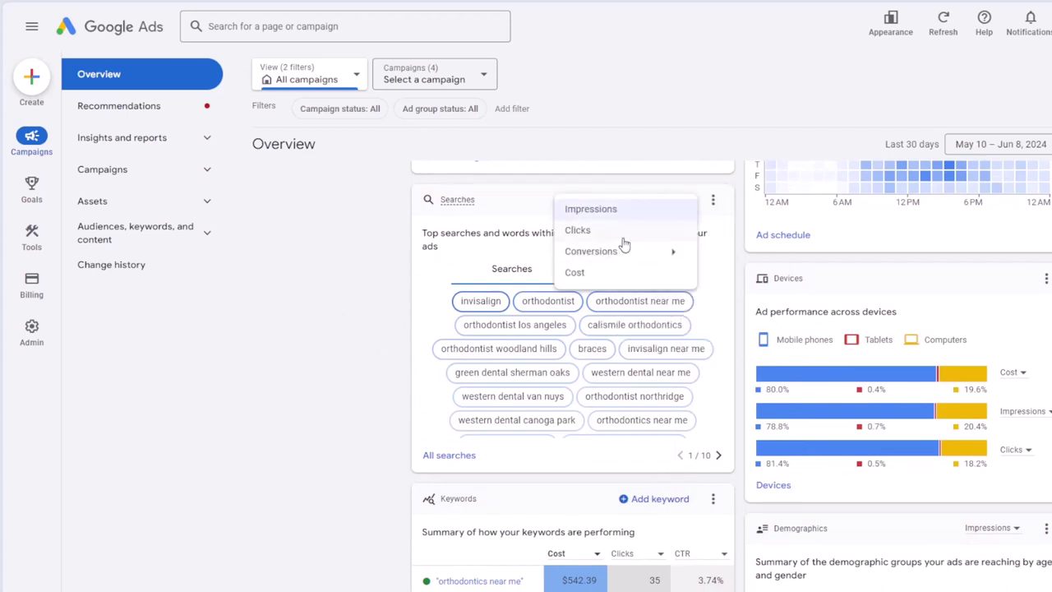
click(675, 253)
click(370, 295)
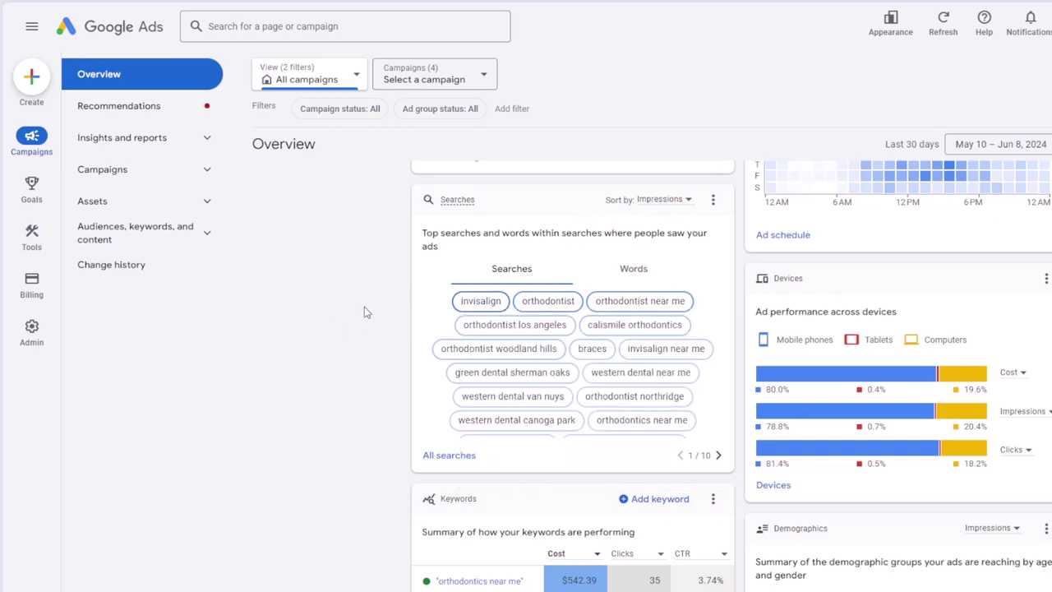
click(711, 199)
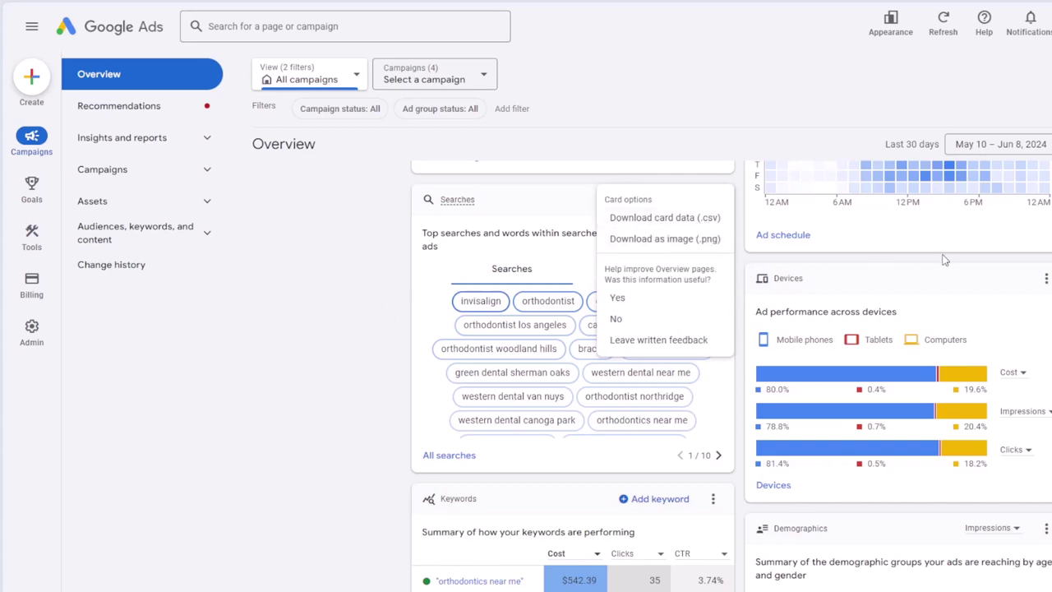
click(1048, 327)
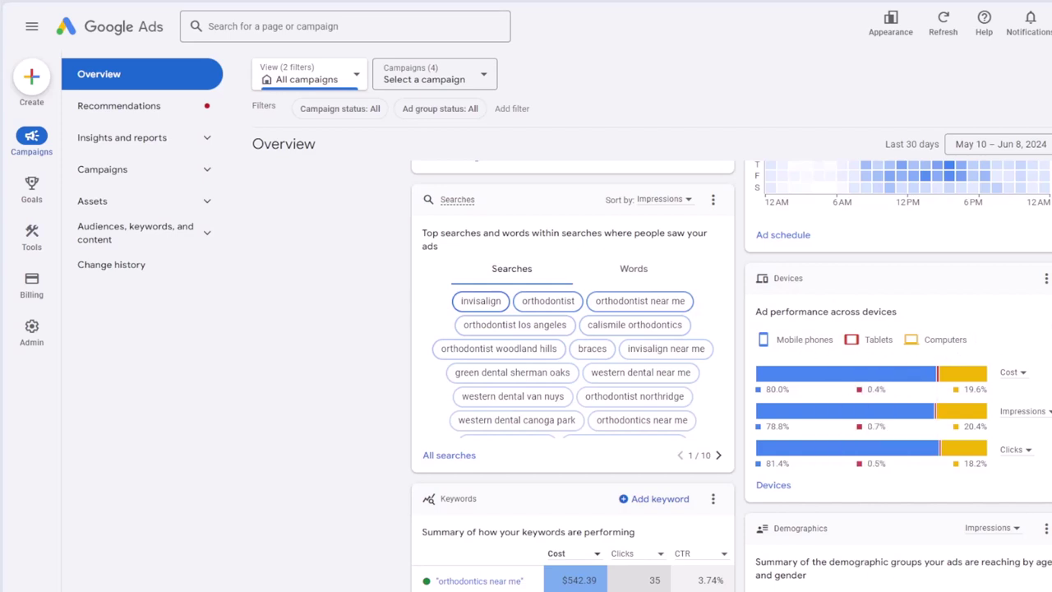
- Examine the Overview page's remaining cards, including keywords, demographics, optimization score, auto-apply and search trends
scroll(641, 370, down, 3)
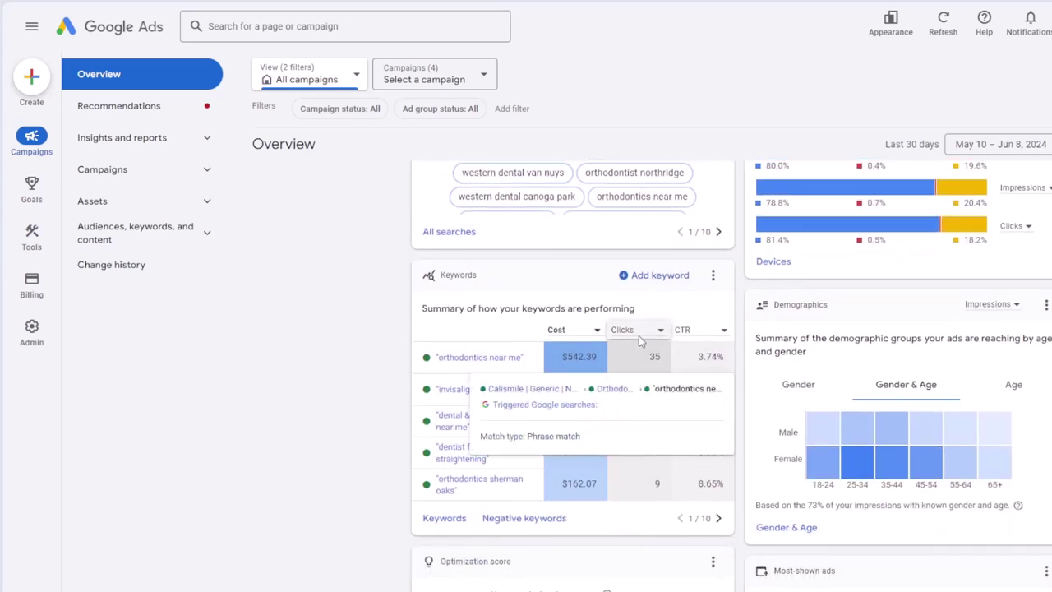
scroll(732, 375, down, 2)
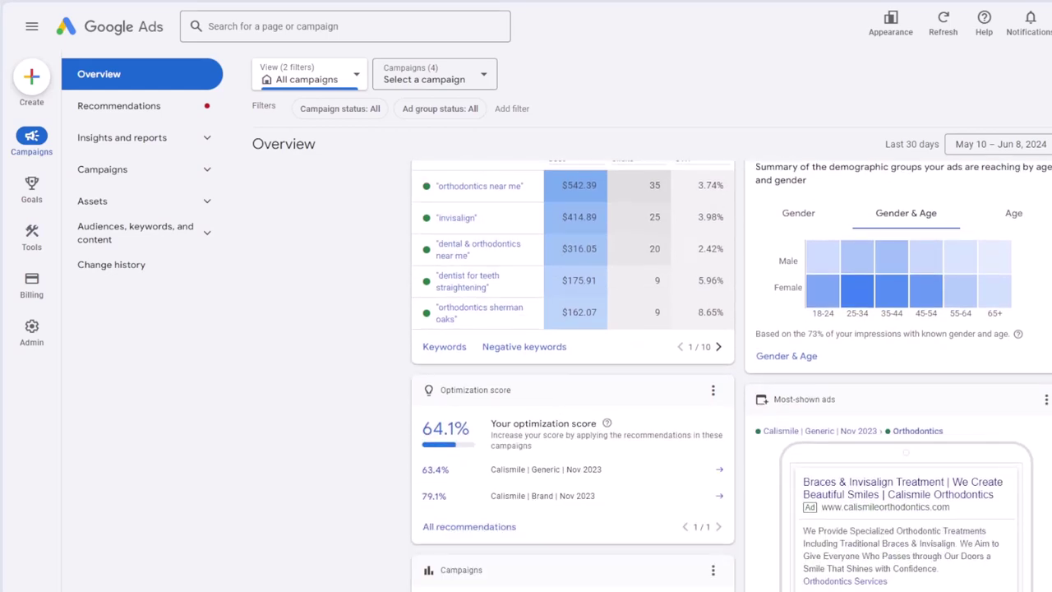
scroll(730, 375, down, 1)
scroll(730, 375, down, 1)
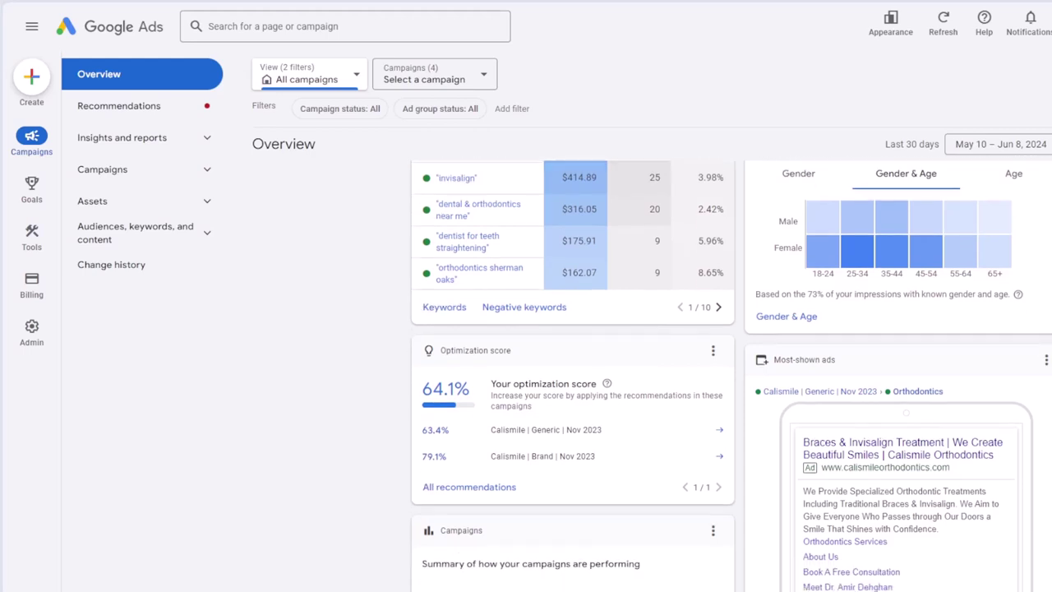
scroll(595, 361, up, 1)
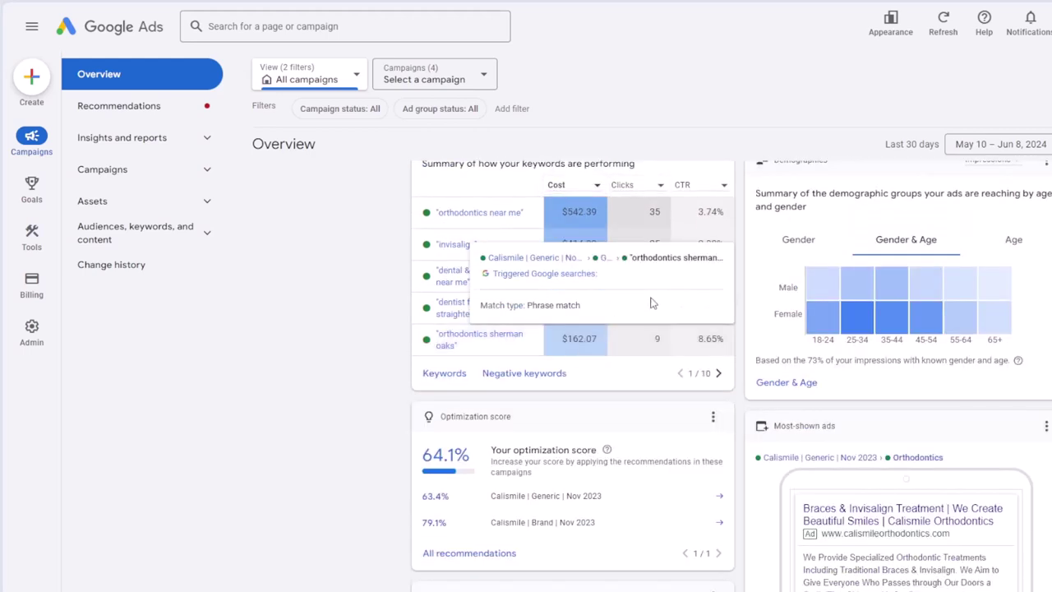
scroll(730, 375, up, 2)
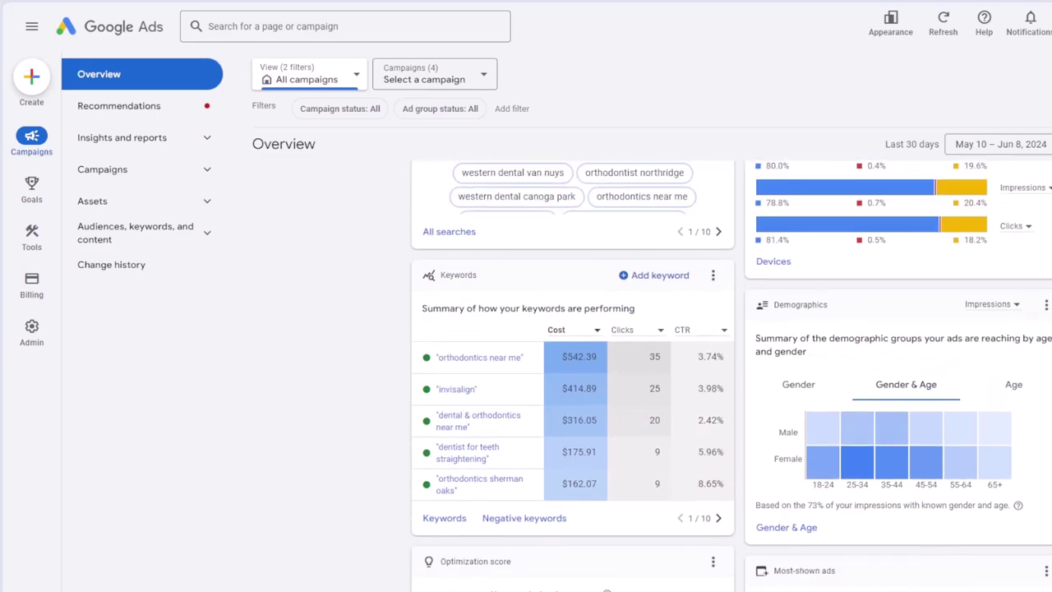
scroll(654, 372, down, 15)
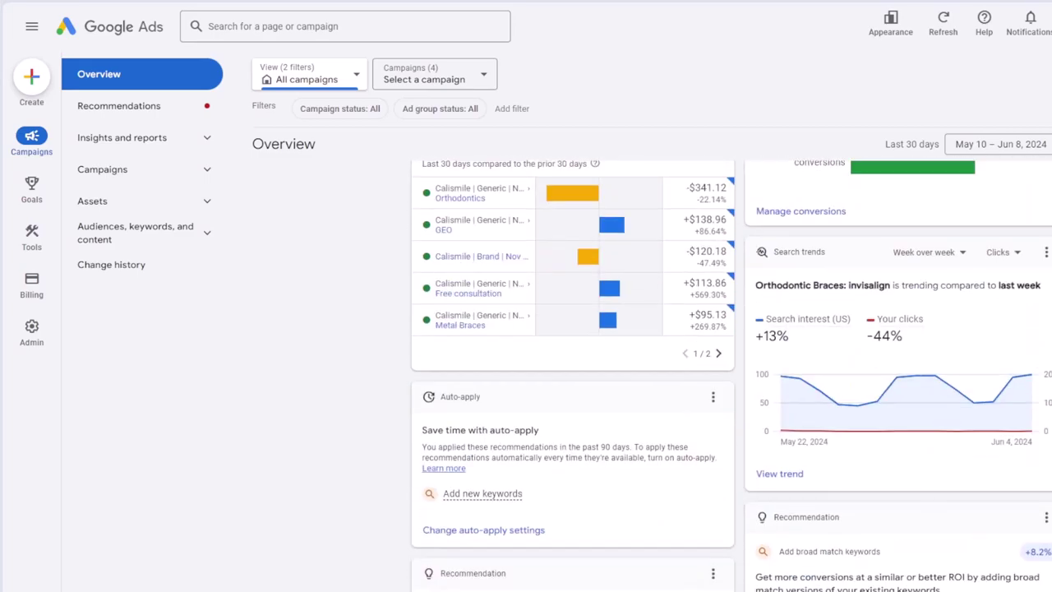
scroll(731, 374, up, 15)
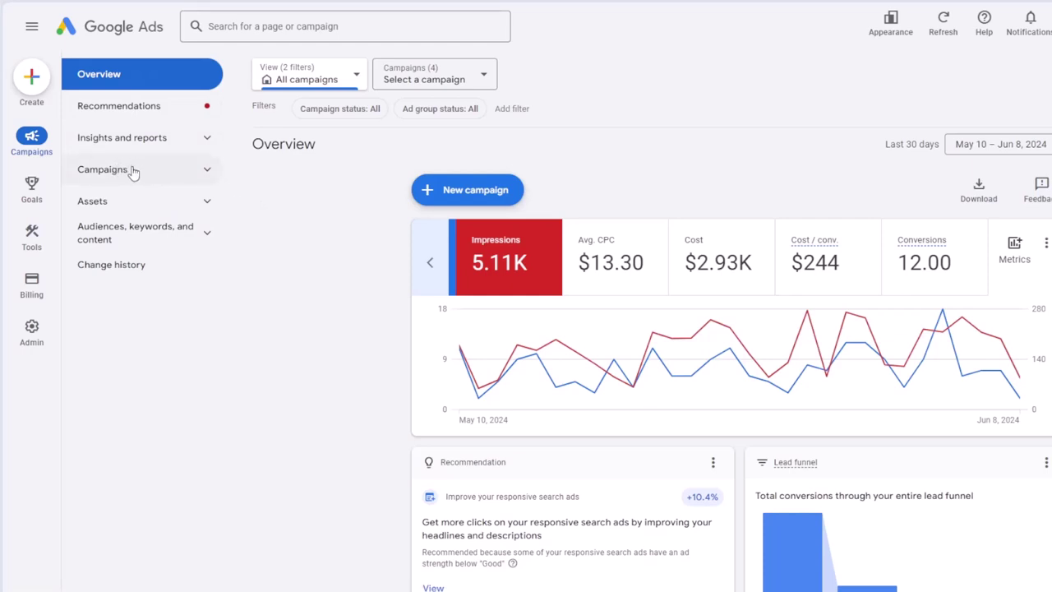
- Open the Campaigns page within the Campaigns section and look over its performance chart and campaign table
click(182, 172)
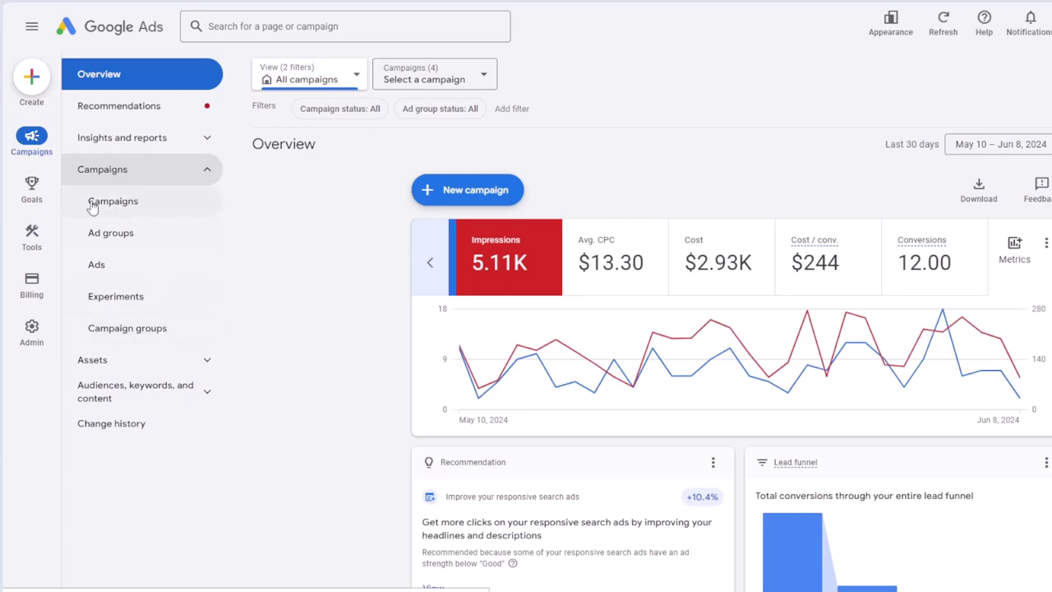
click(145, 204)
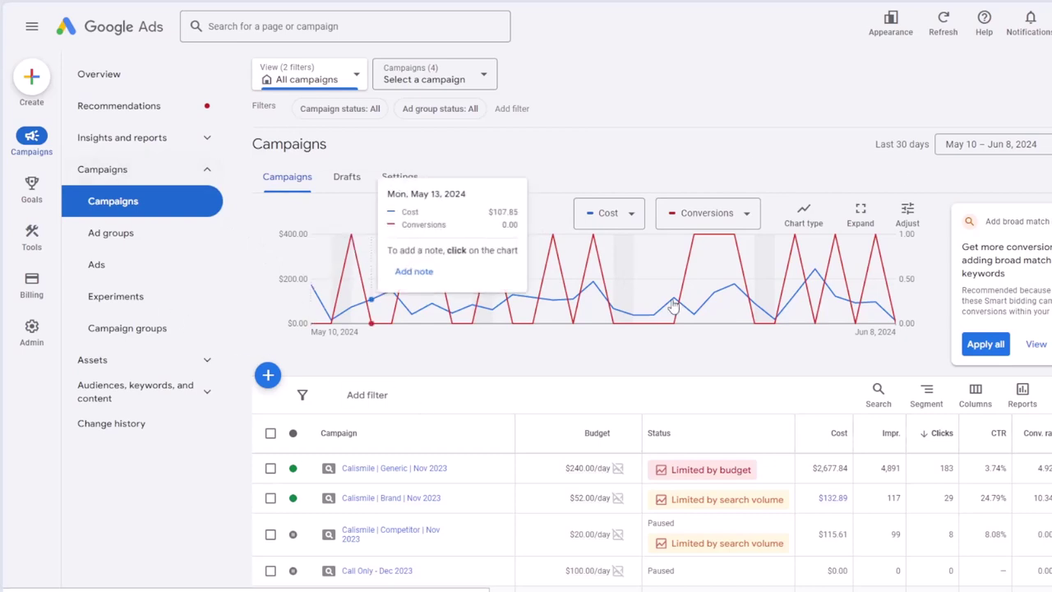
scroll(467, 419, down, 1)
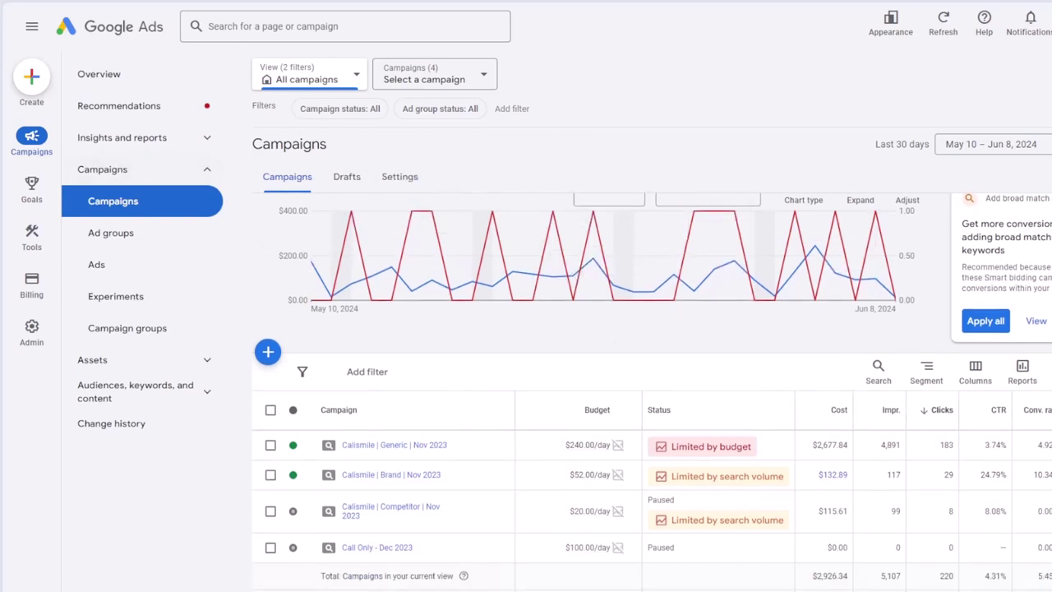
scroll(466, 419, up, 1)
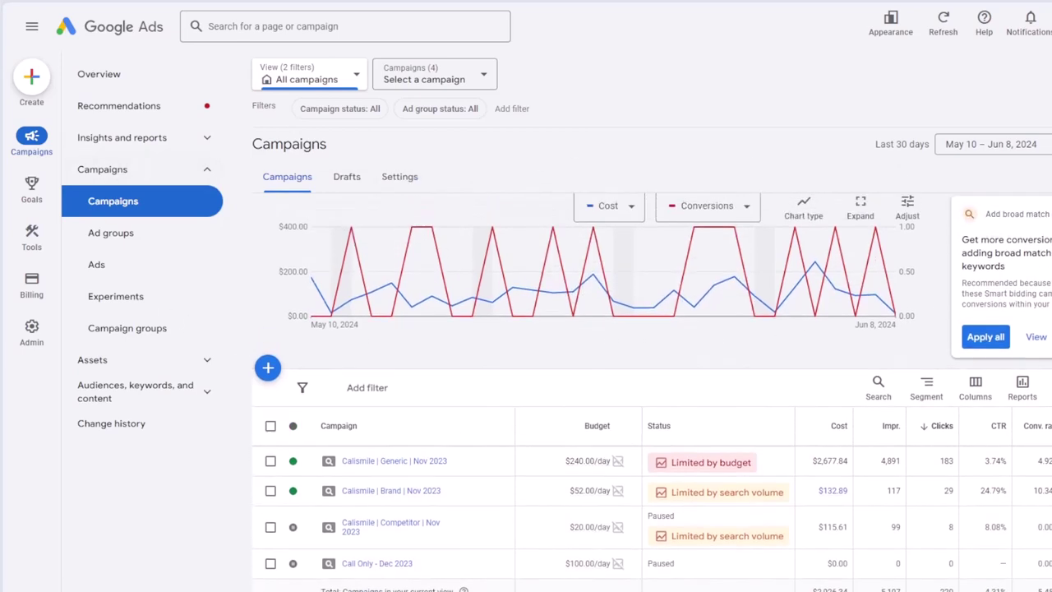
- Try the campaign status filter with Enabled, Paused and set it back to All
click(338, 111)
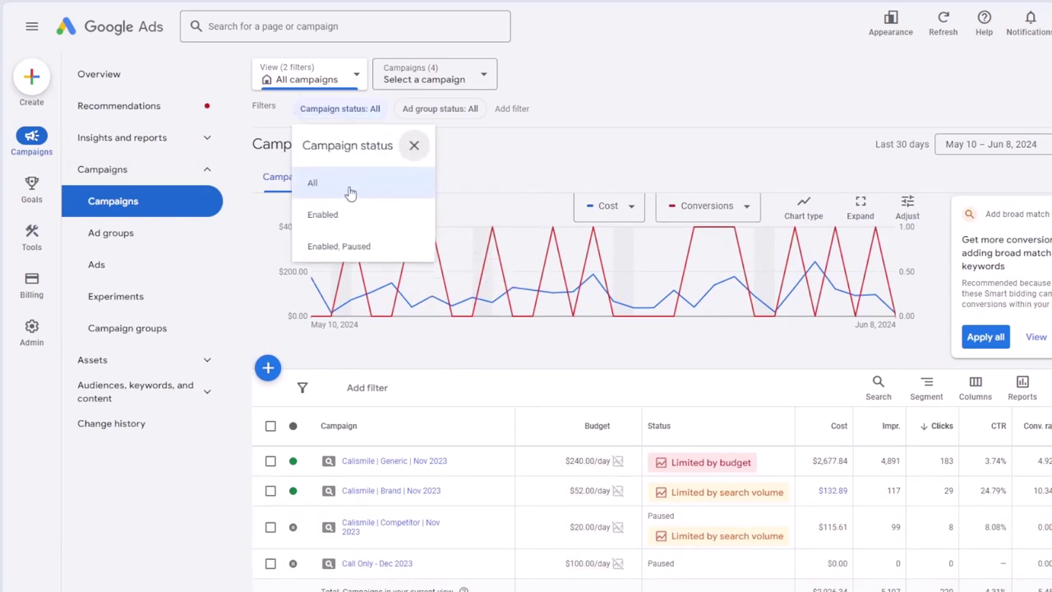
click(347, 249)
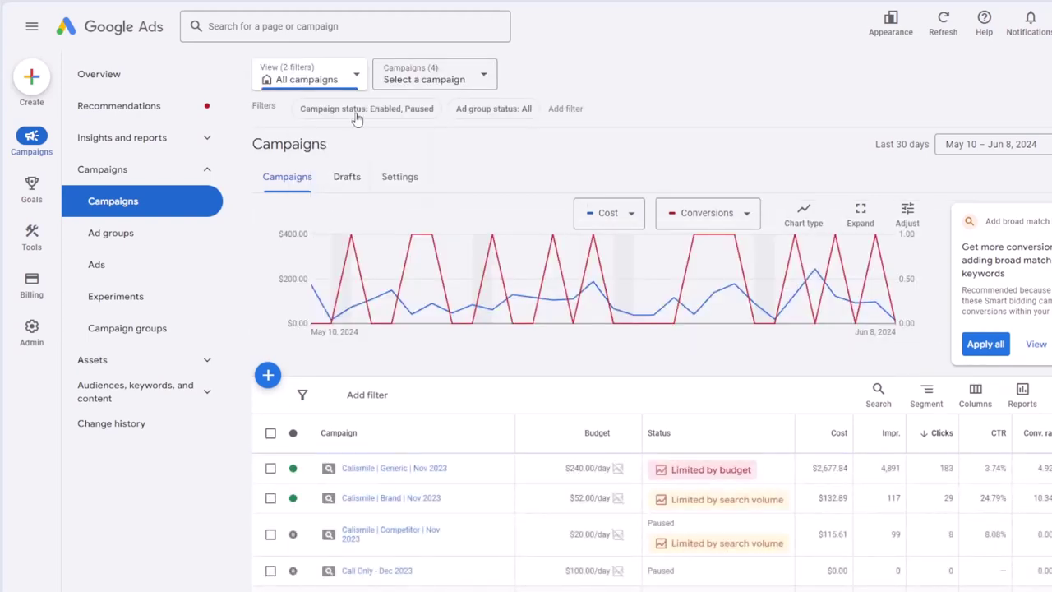
click(355, 115)
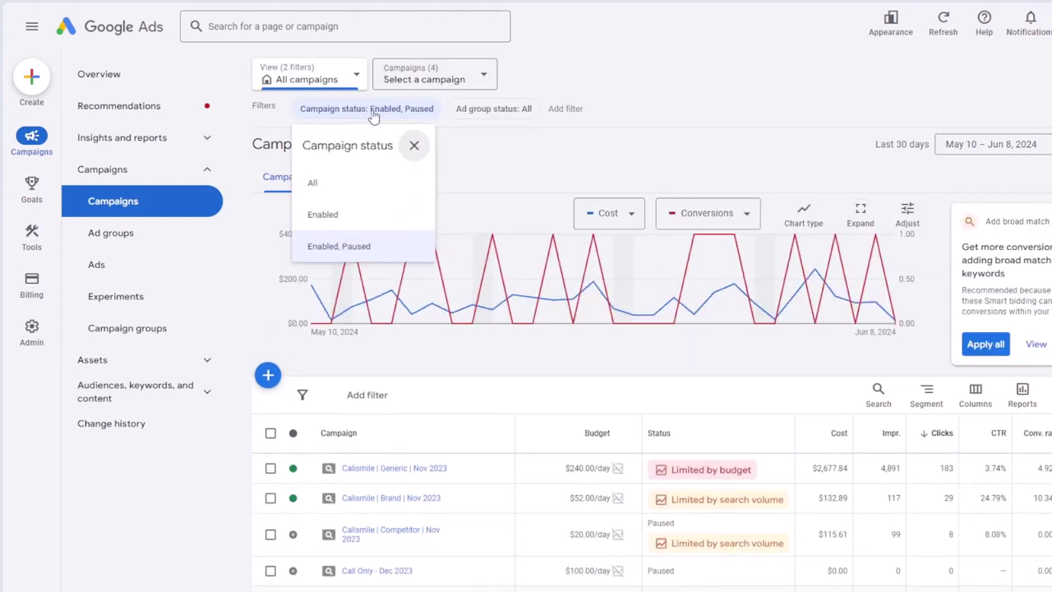
click(344, 191)
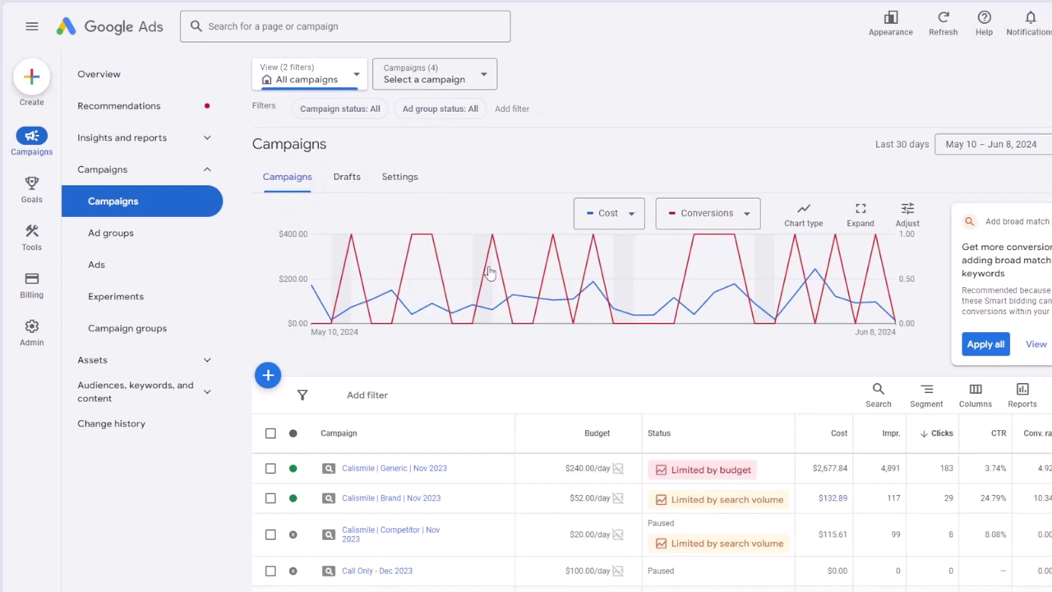
- Drill down from the Calismile | Generic | Nov 2023 campaign into its Orthodontics ad group, dismissing the keyword recommendations on the way
scroll(428, 387, down, 1)
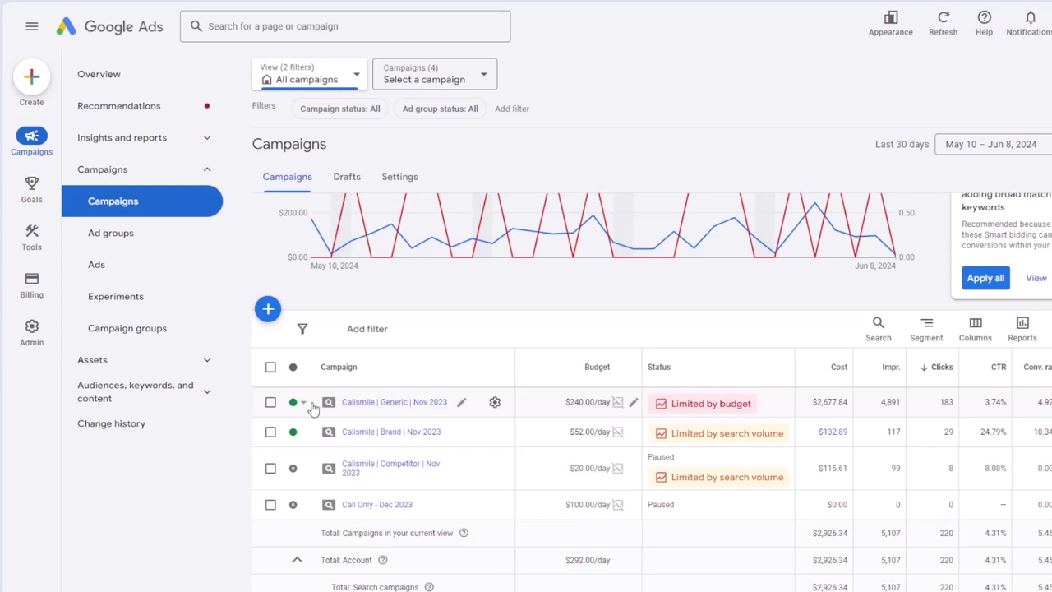
click(270, 403)
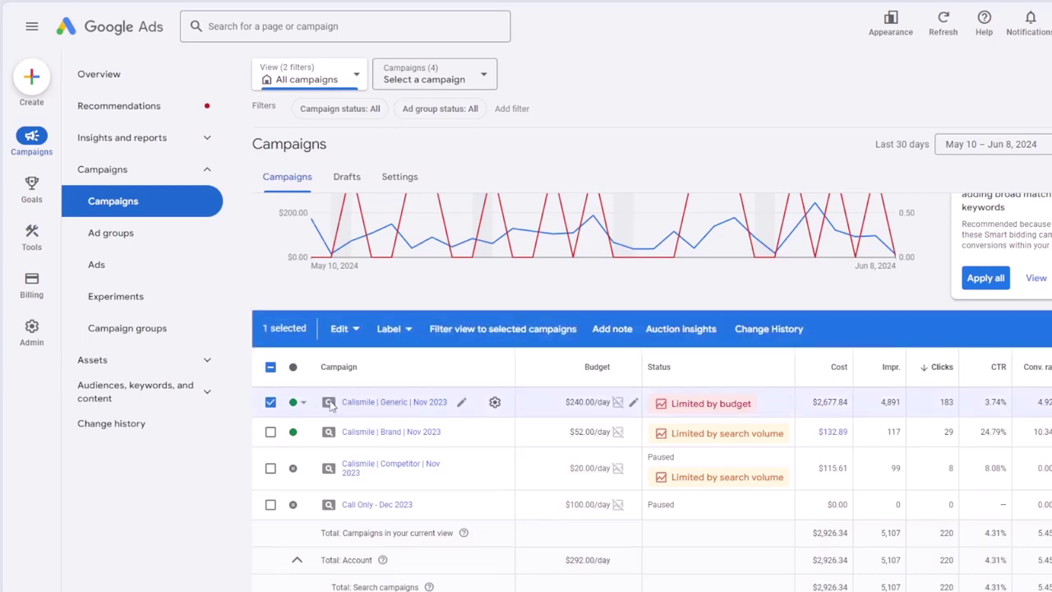
click(398, 402)
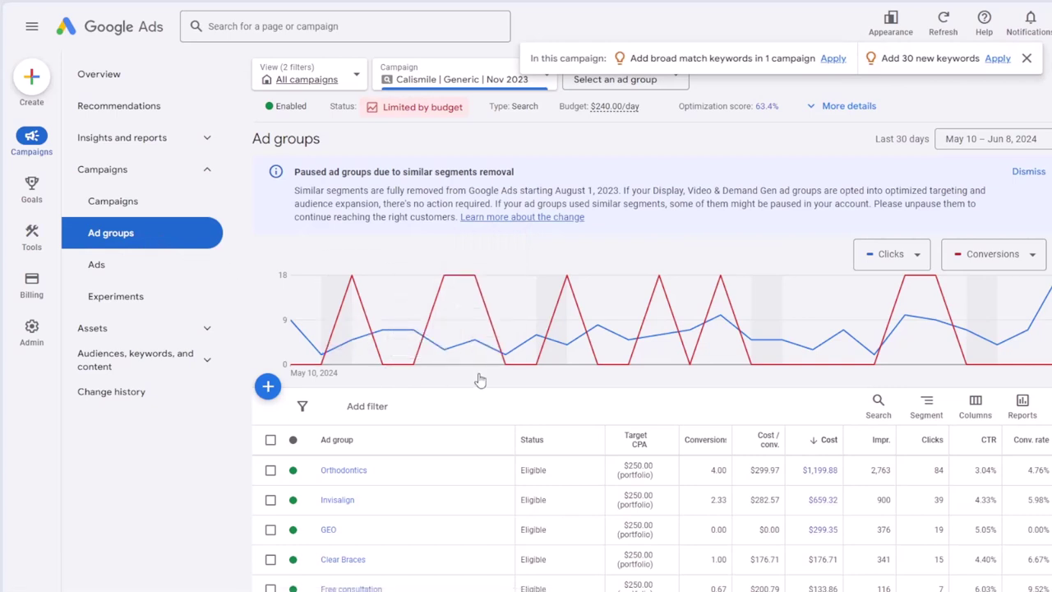
click(1027, 59)
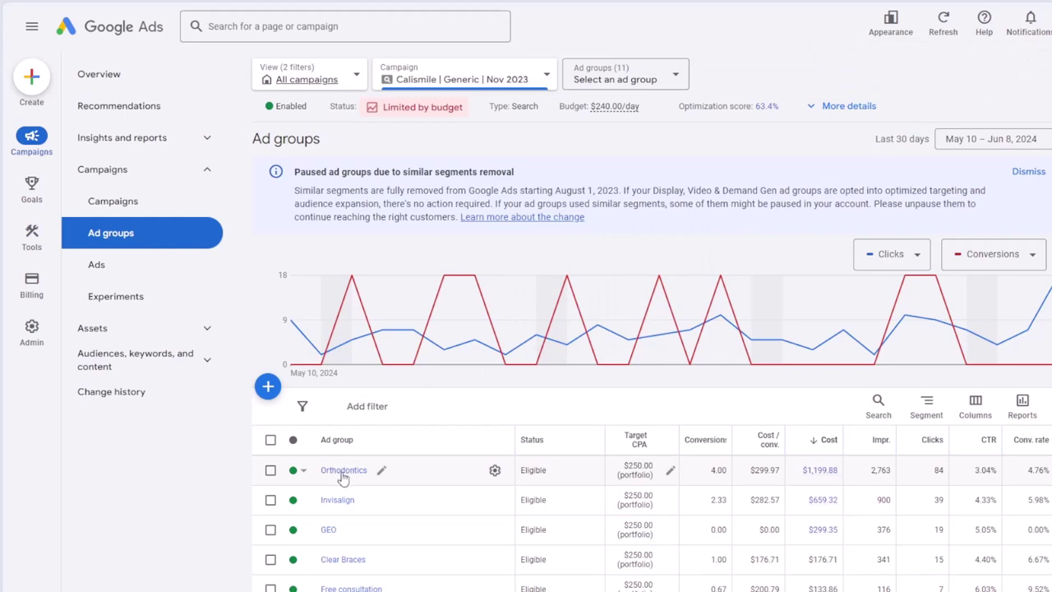
click(343, 472)
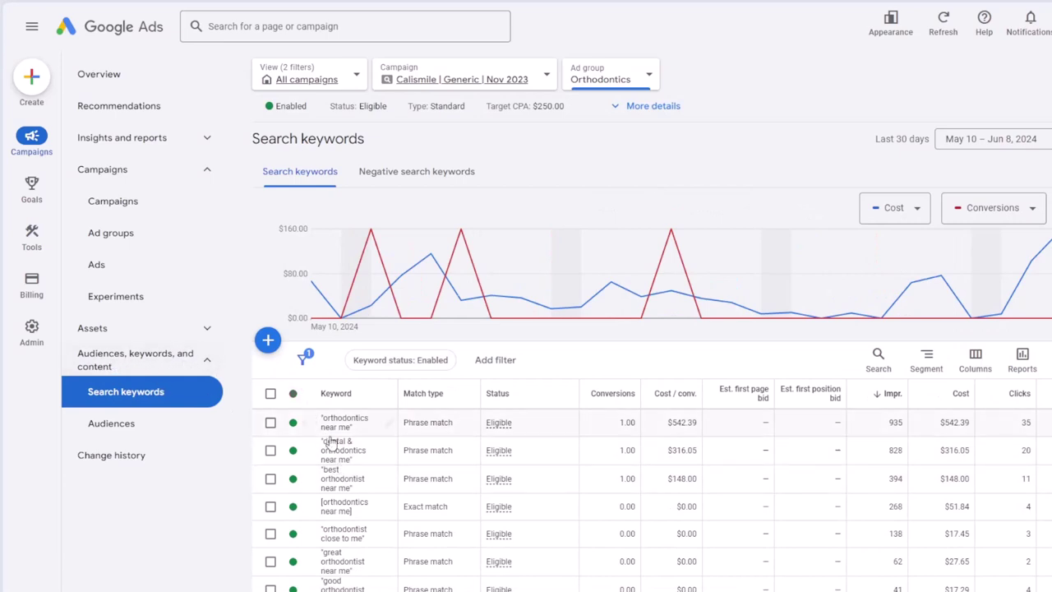
- Return to the Campaigns page for all campaigns and collapse the Audiences, keywords, and content section
click(129, 205)
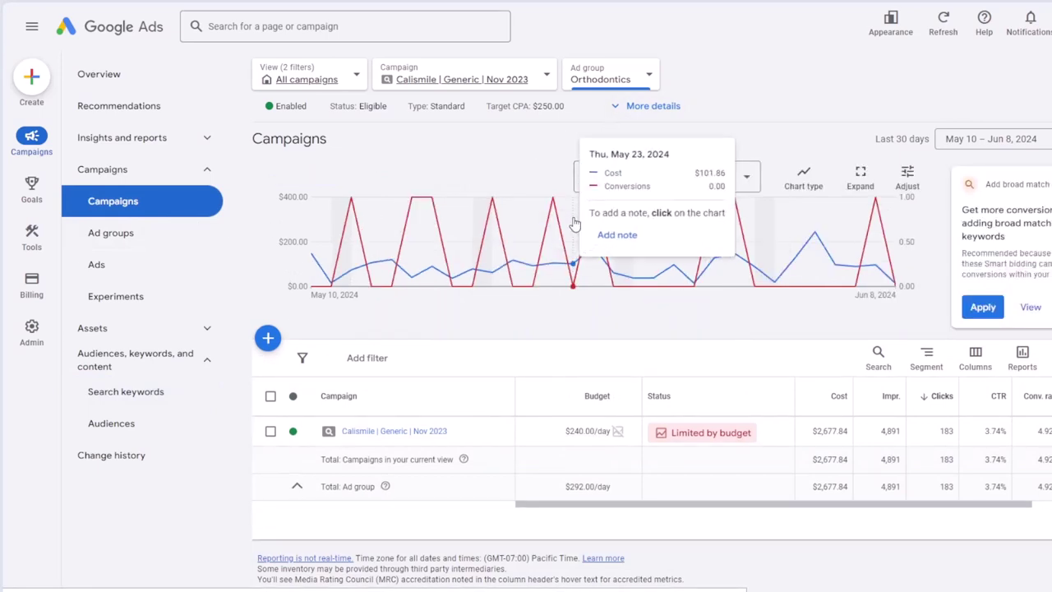
click(543, 79)
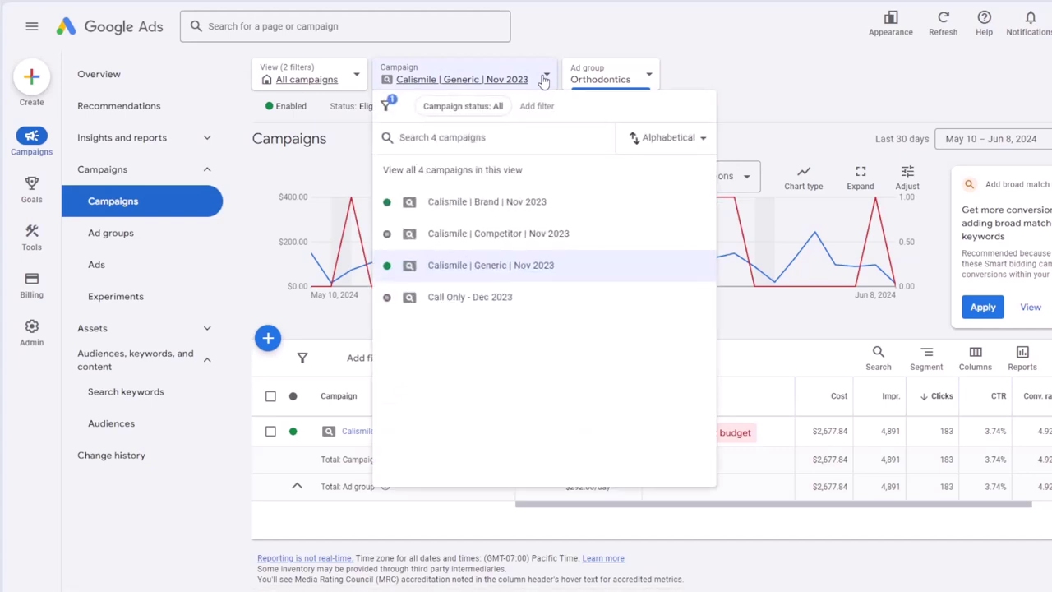
click(762, 102)
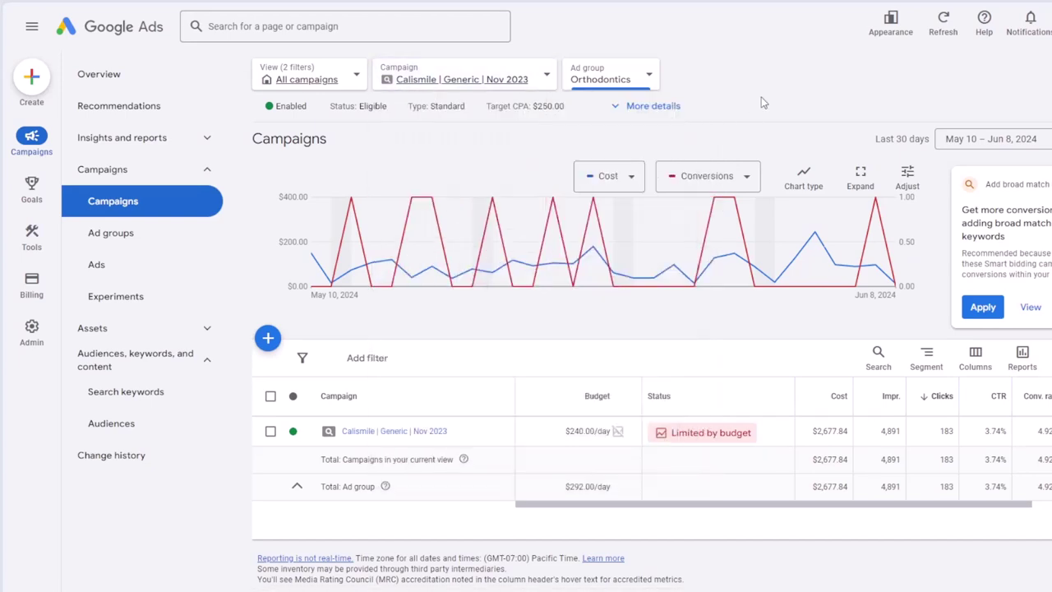
click(296, 80)
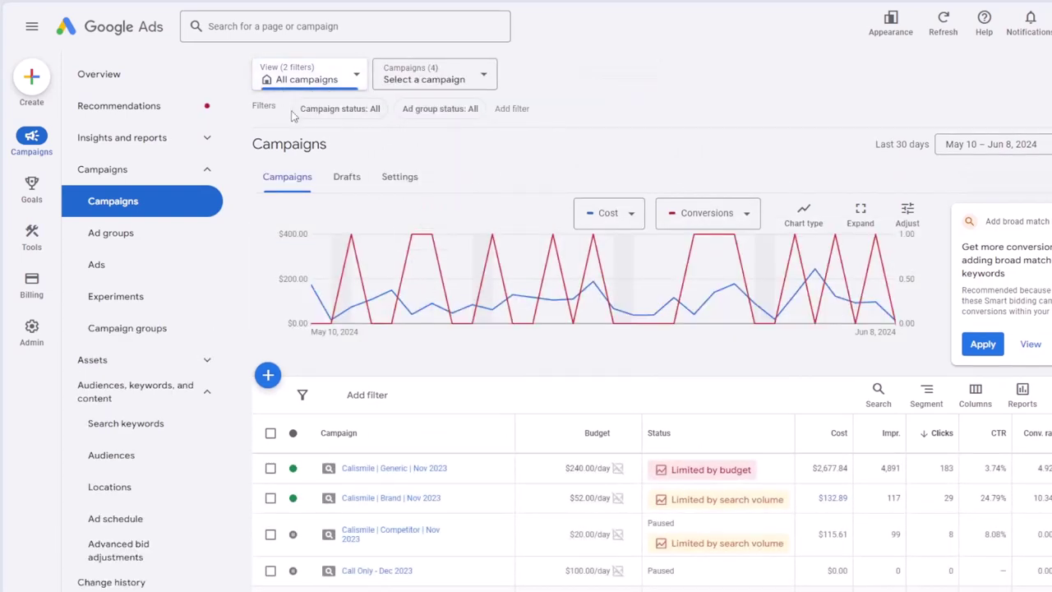
click(207, 387)
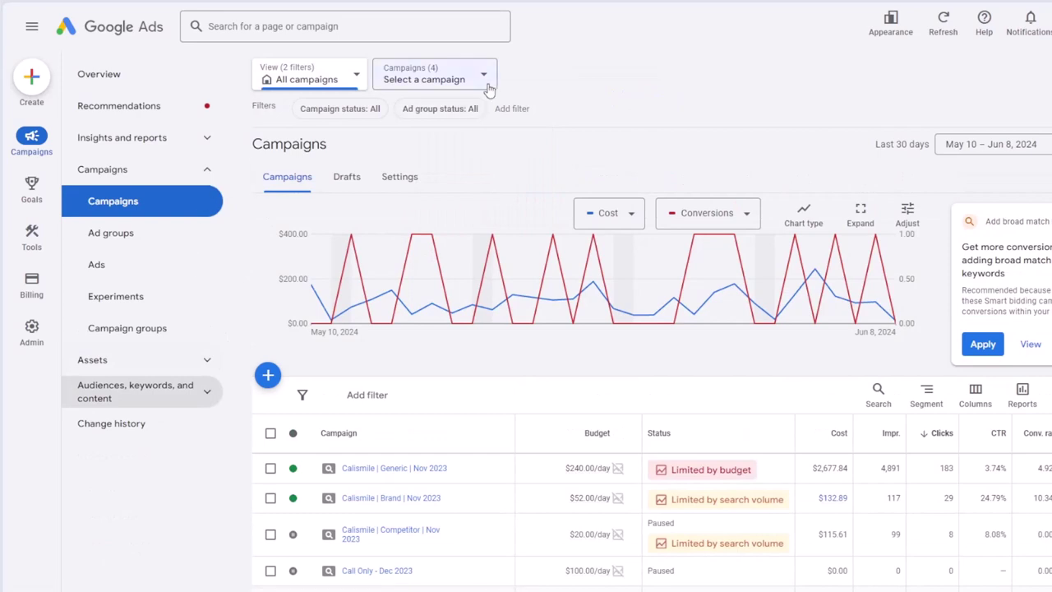
- Review the Calismile | Generic | Nov 2023 campaign's expanded details and its full campaign settings
click(381, 473)
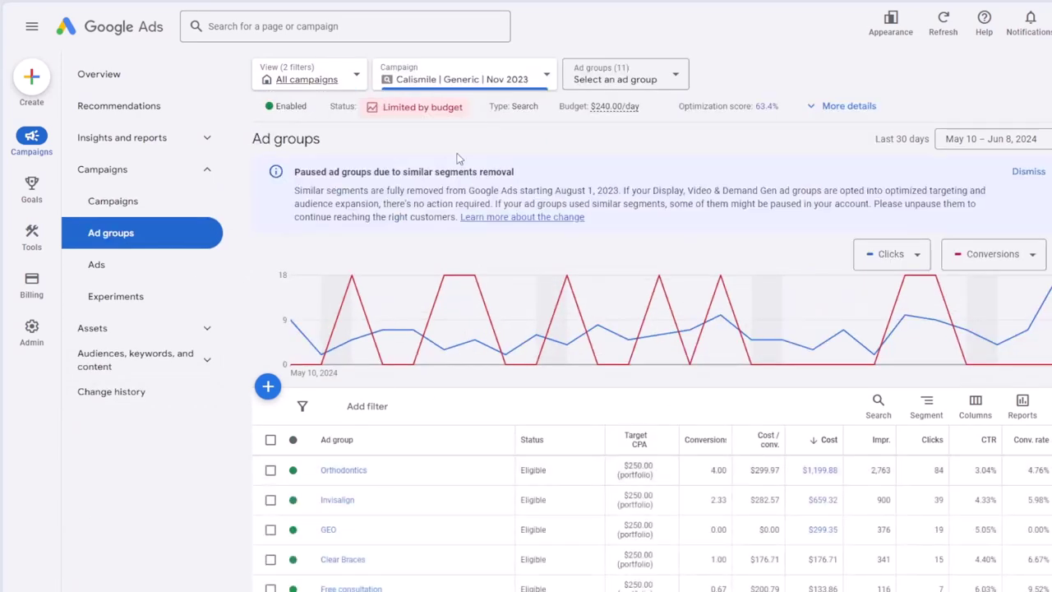
click(832, 108)
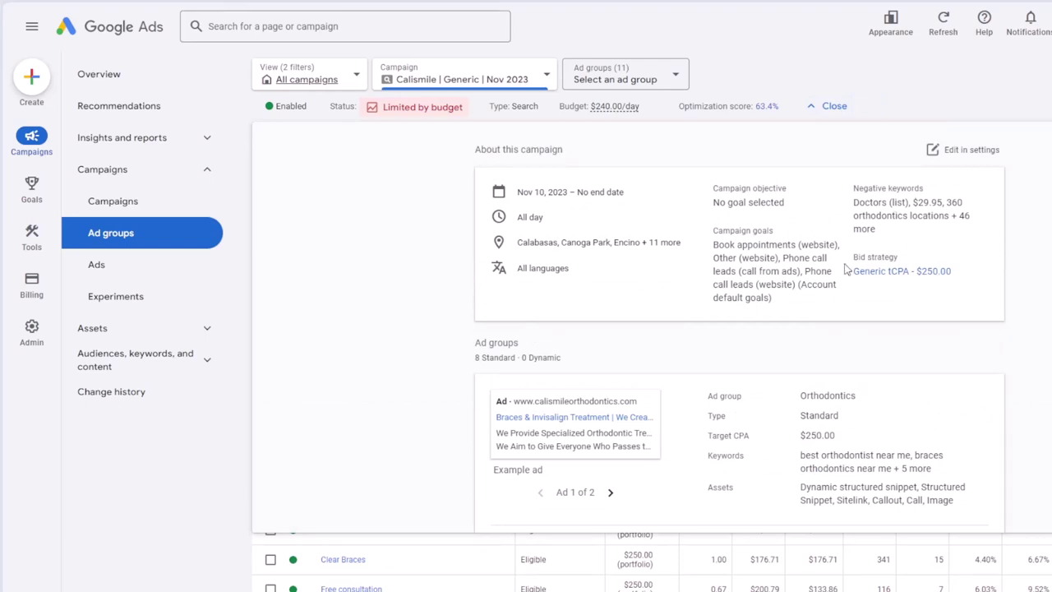
click(974, 156)
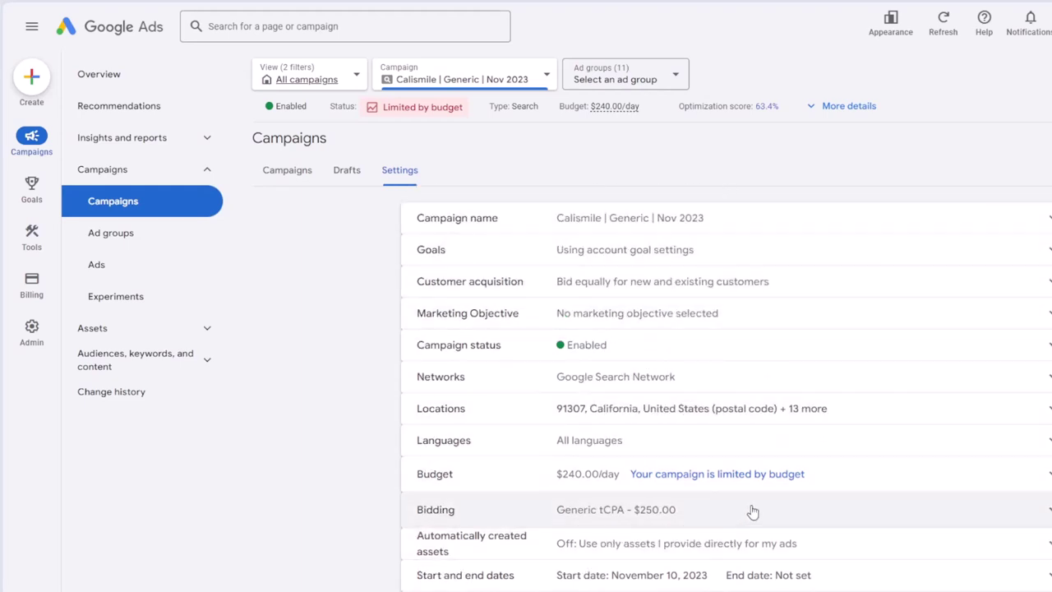
scroll(928, 482, down, 1)
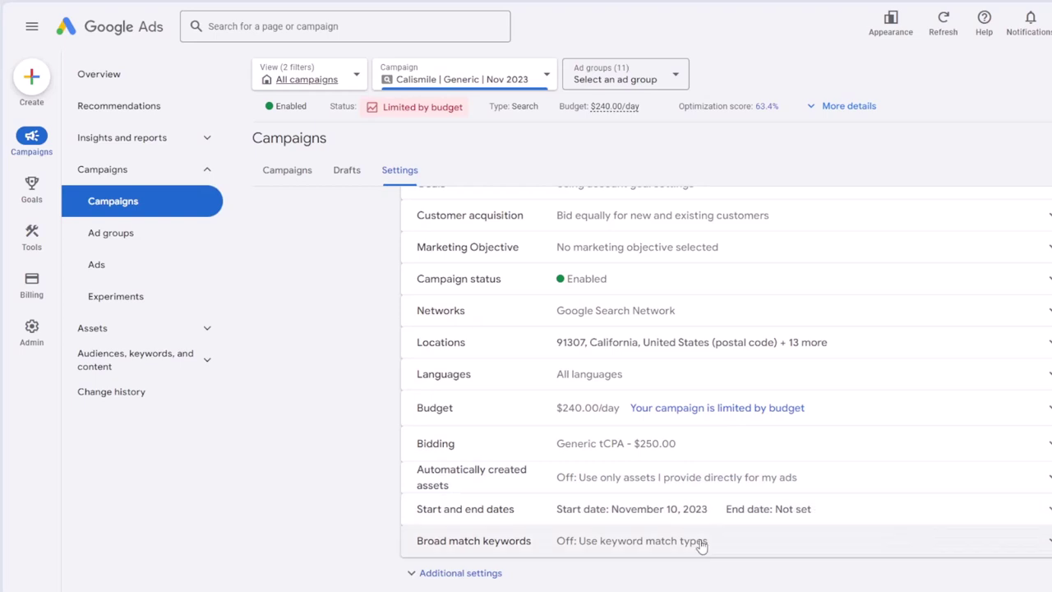
- Leave the campaign settings and show the ad groups across all campaigns
click(168, 197)
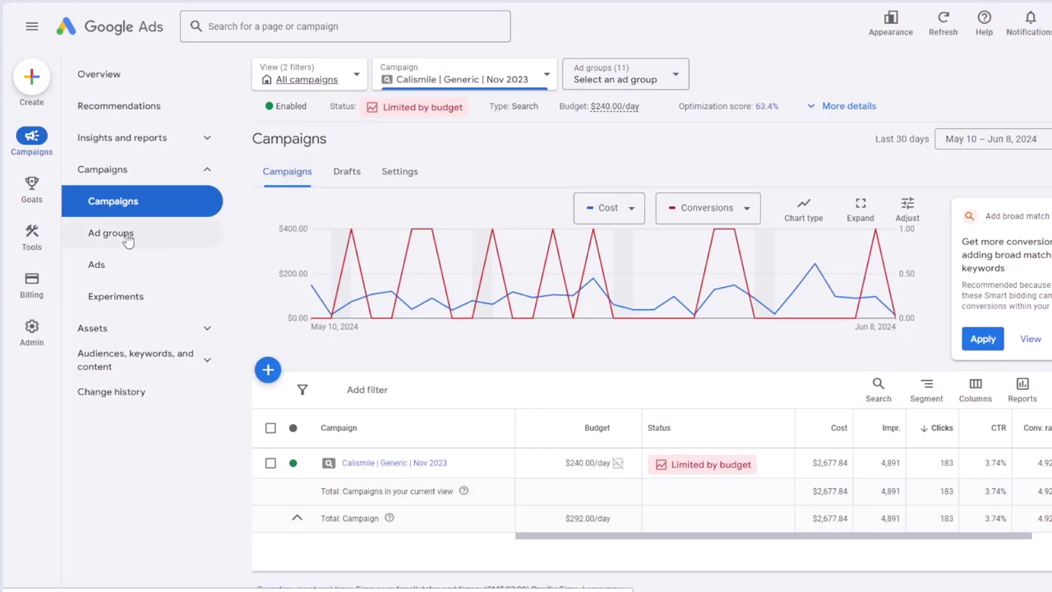
drag(113, 236, 323, 97)
click(305, 80)
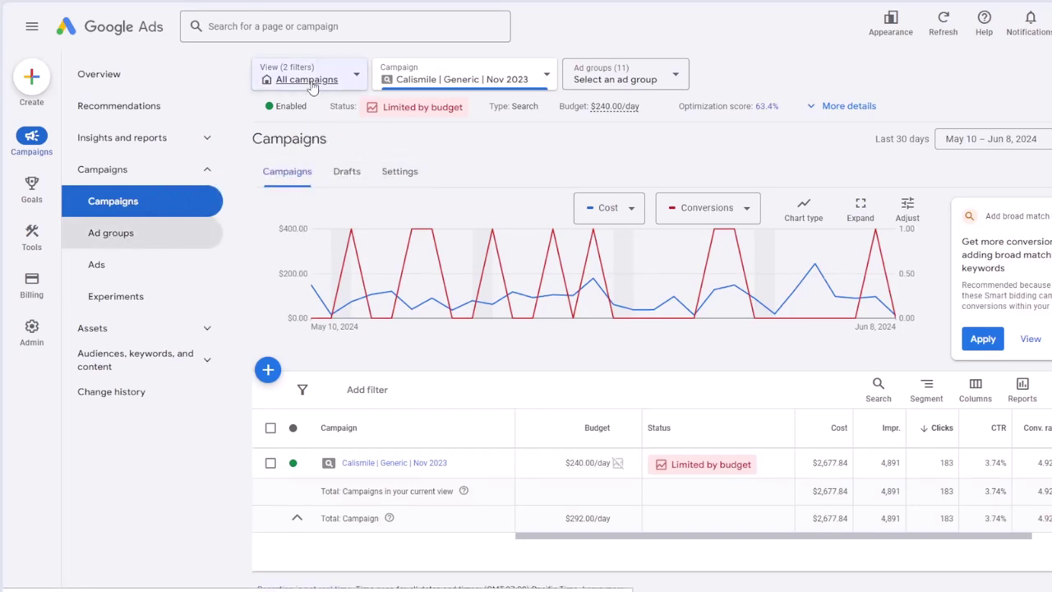
click(138, 243)
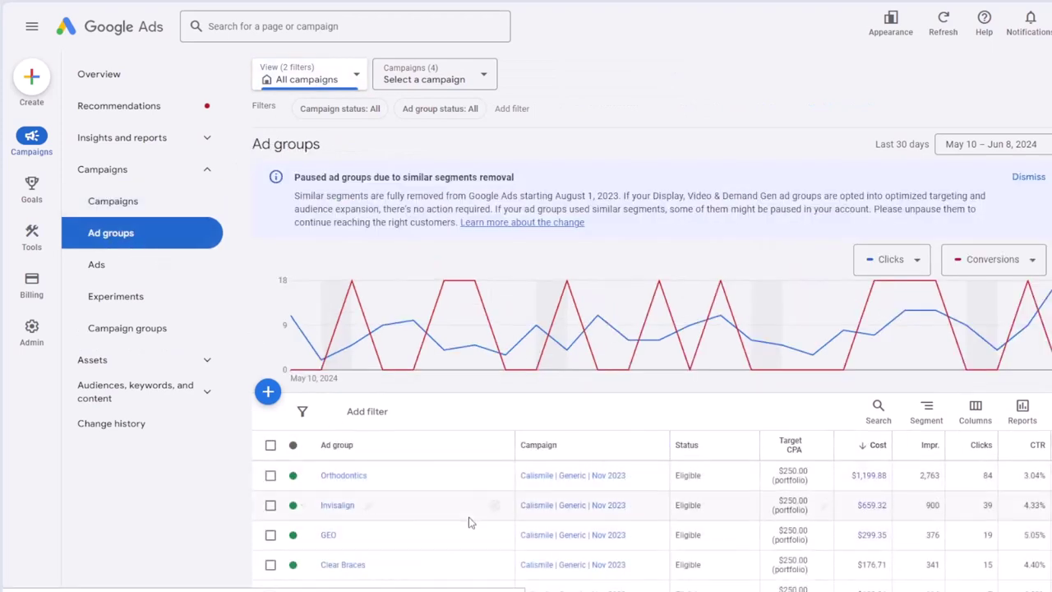
- Review the ad groups table across all campaigns and its available segment options
scroll(867, 485, down, 1)
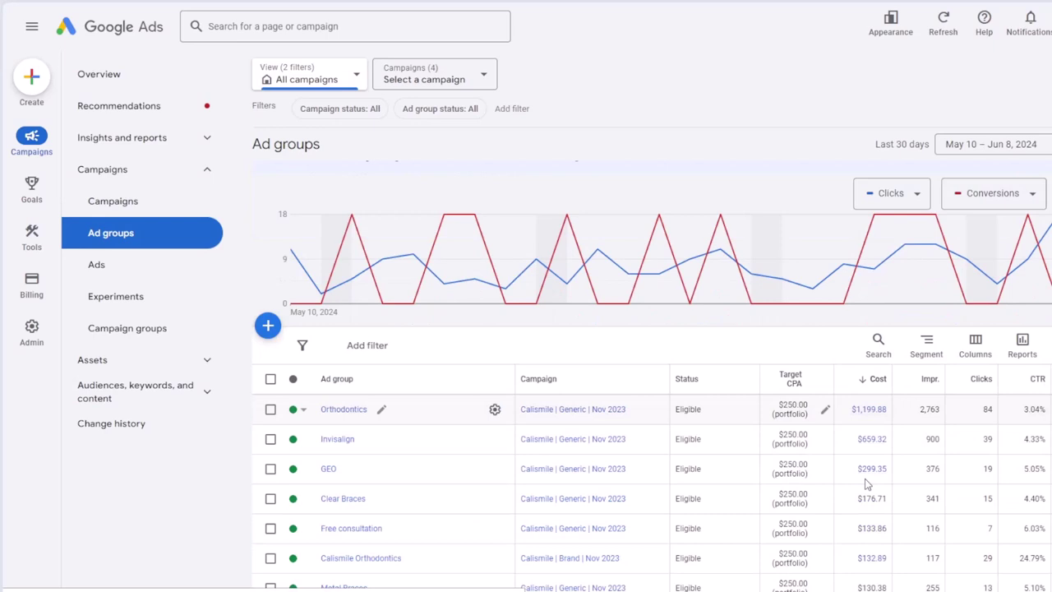
scroll(865, 484, up, 1)
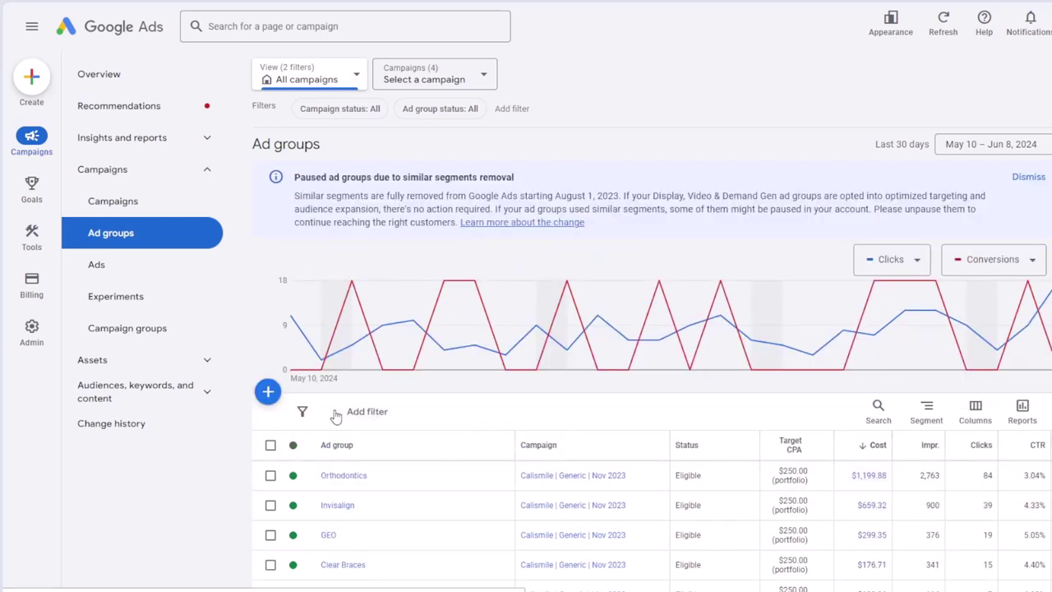
click(925, 422)
mouse_move(883, 392)
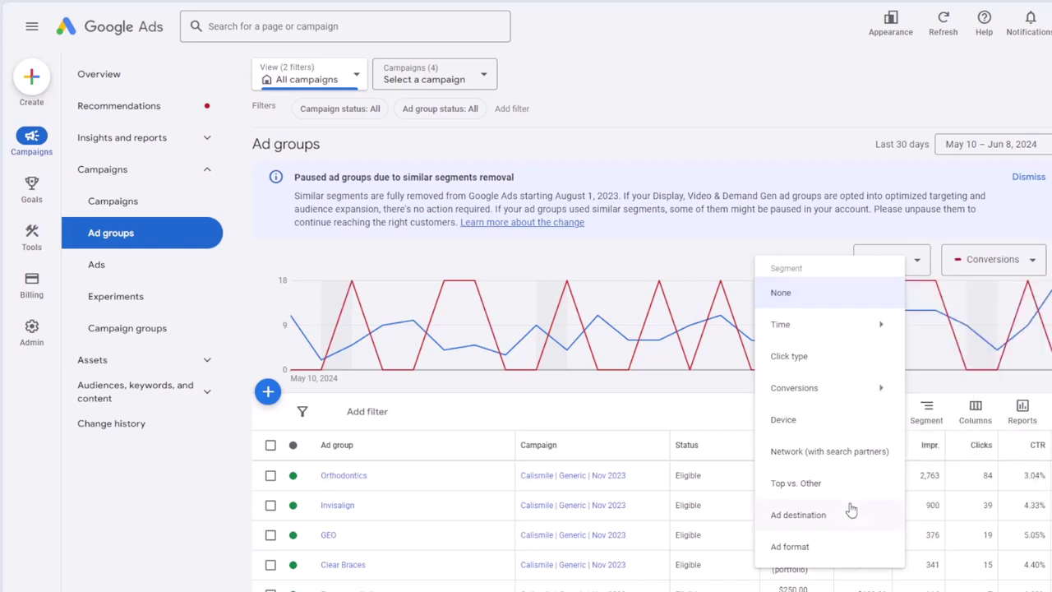
- Return to the Campaigns page and segment the campaigns table by hour of the day
click(144, 210)
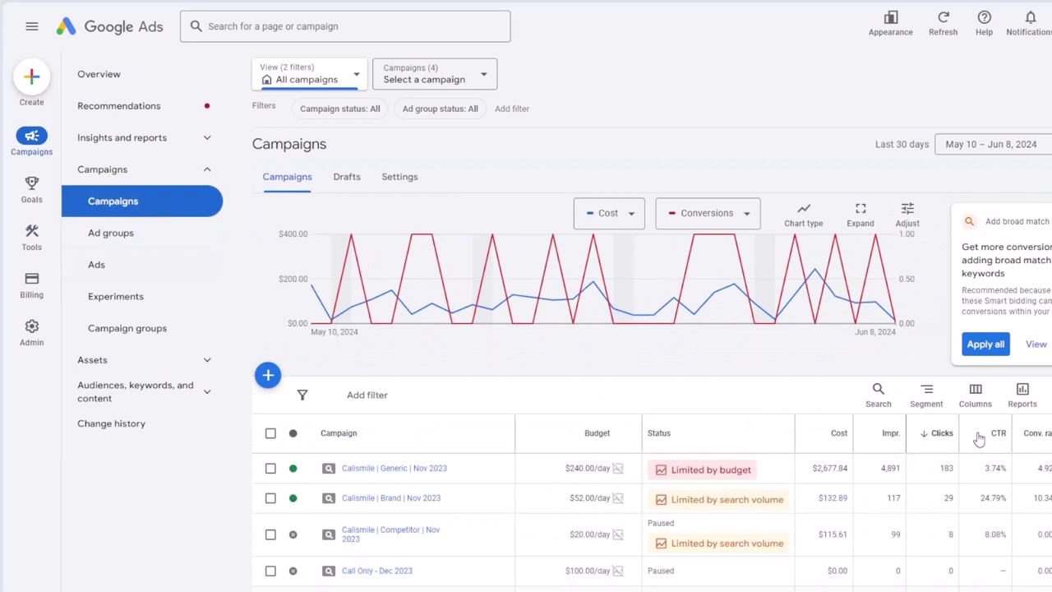
click(928, 403)
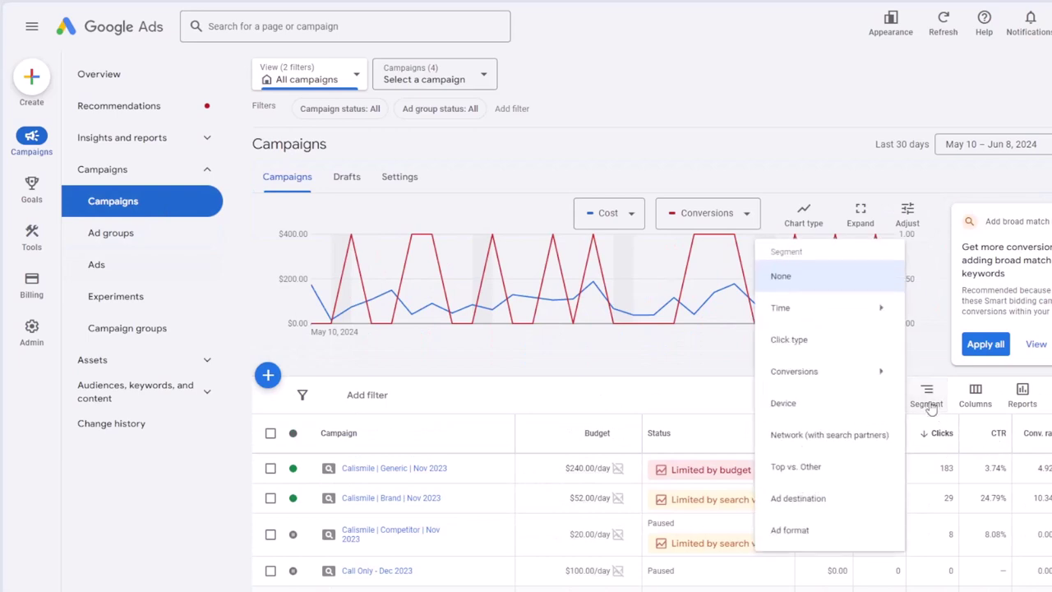
mouse_move(876, 313)
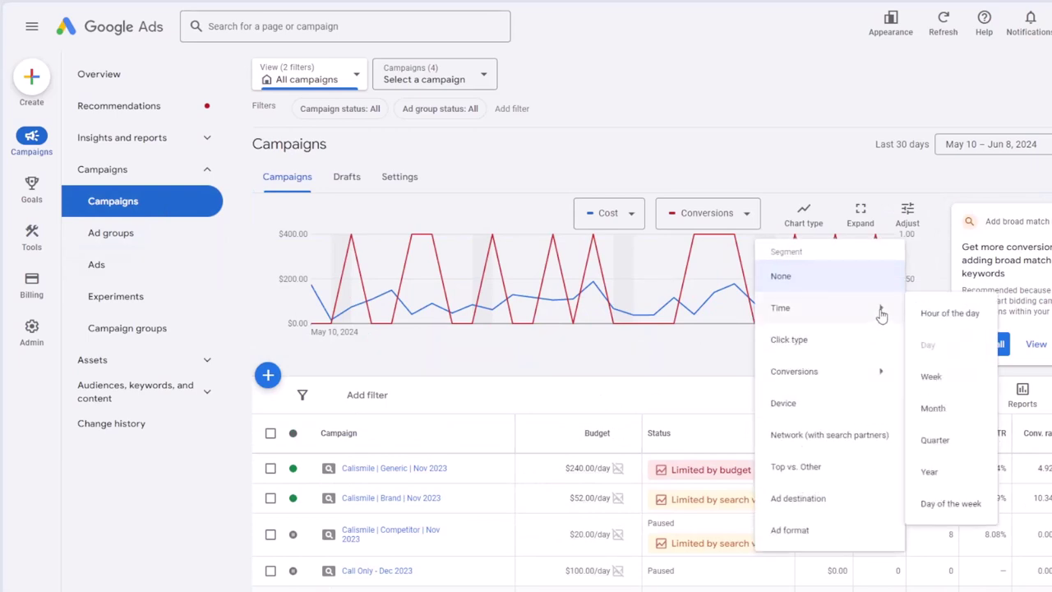
click(943, 320)
scroll(649, 369, down, 1)
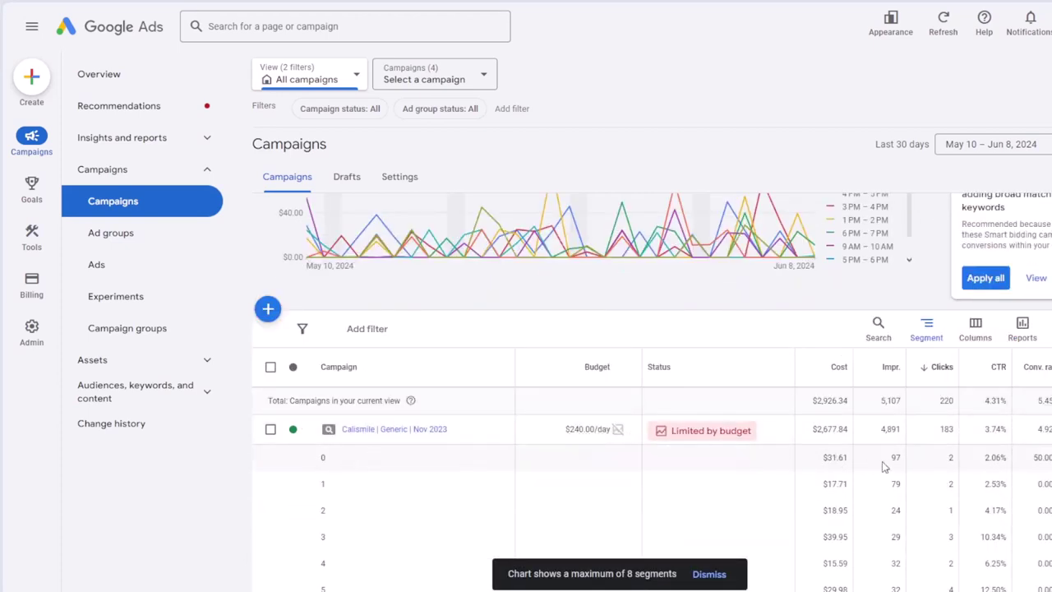
- Switch the campaigns table's segmentation to Device and reopen the segment options to clear it
click(924, 328)
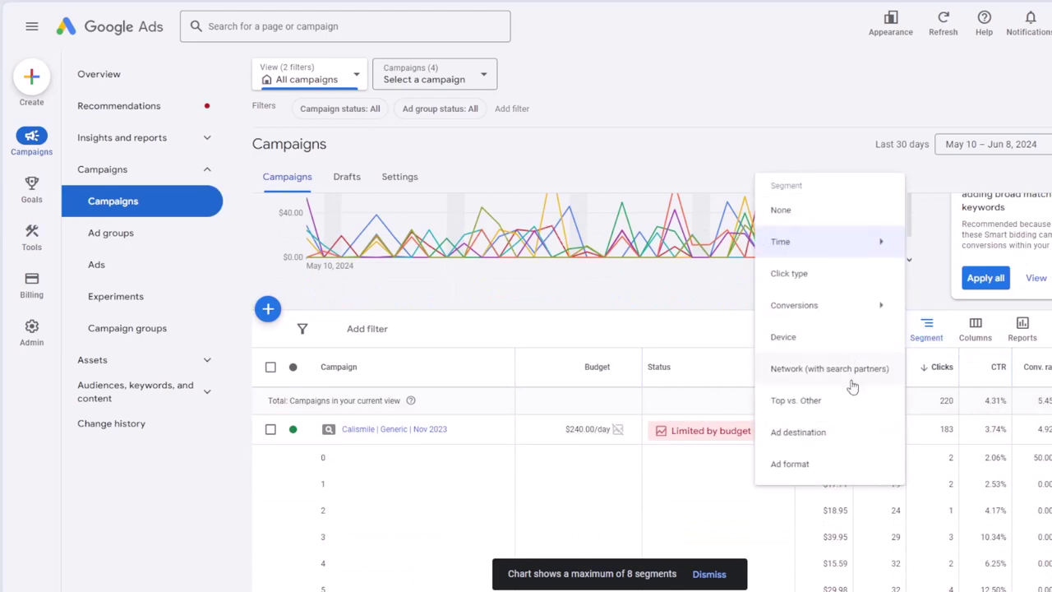
mouse_move(860, 306)
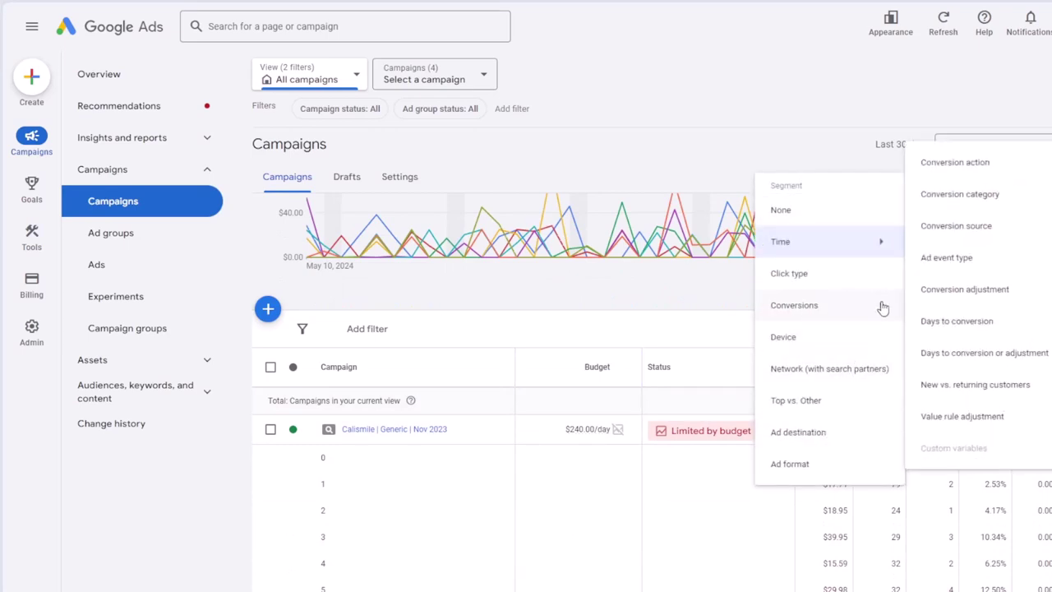
click(860, 339)
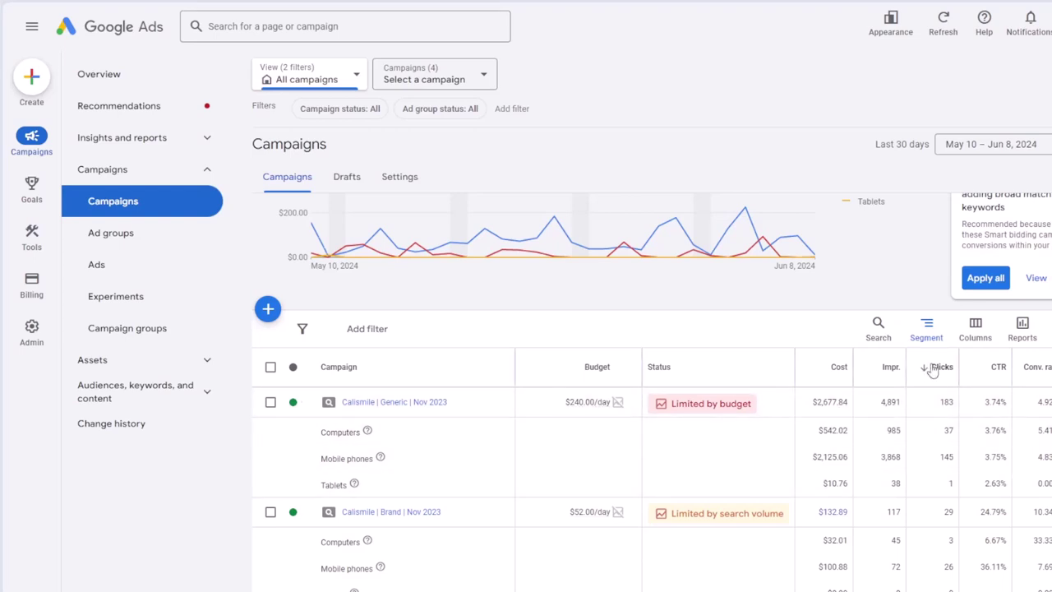
click(927, 338)
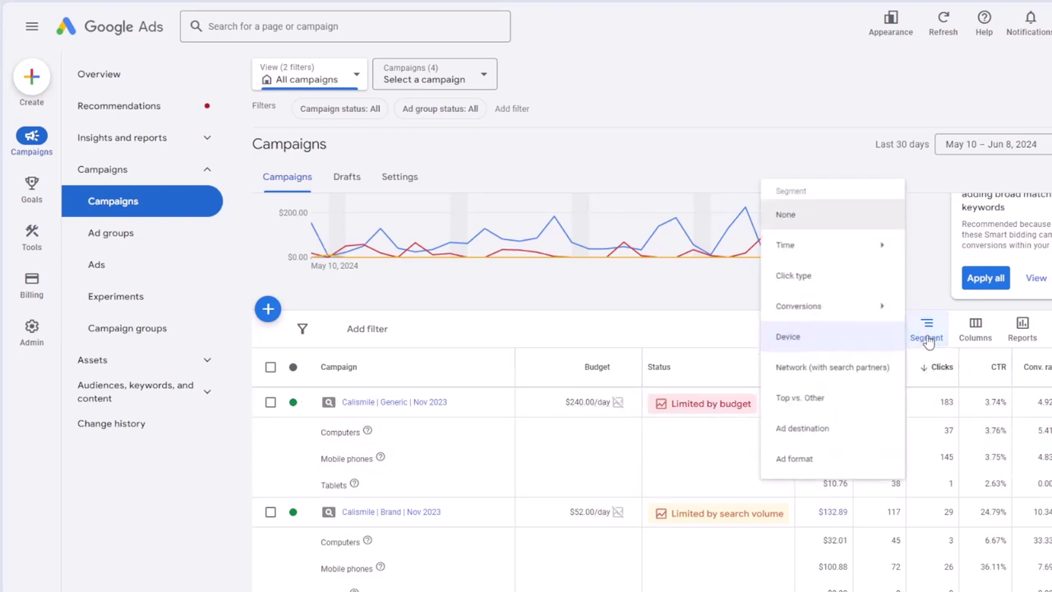
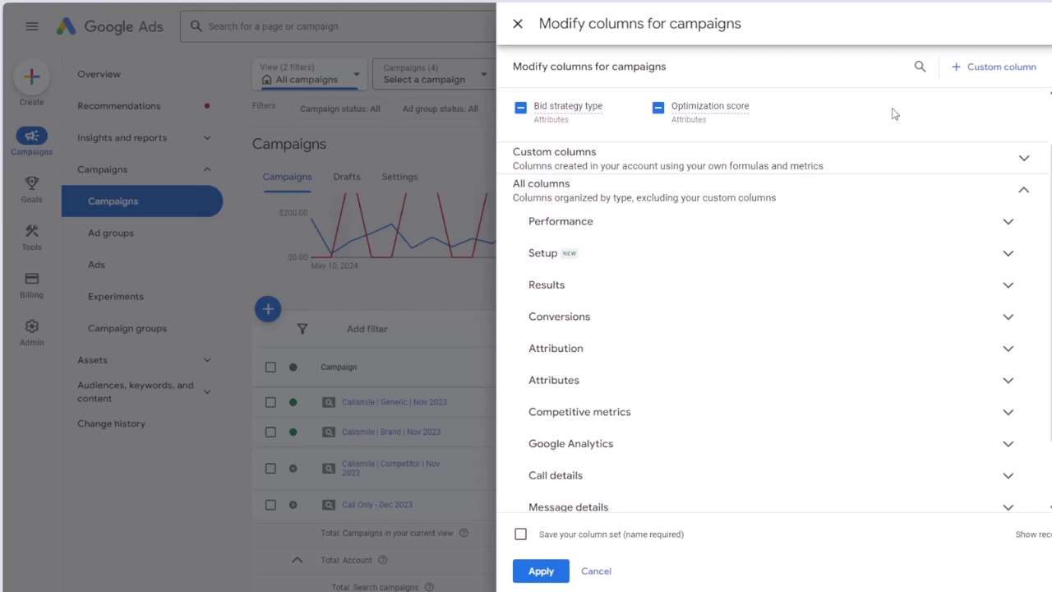
- Search the available campaign columns for ctr and clear the search
click(919, 67)
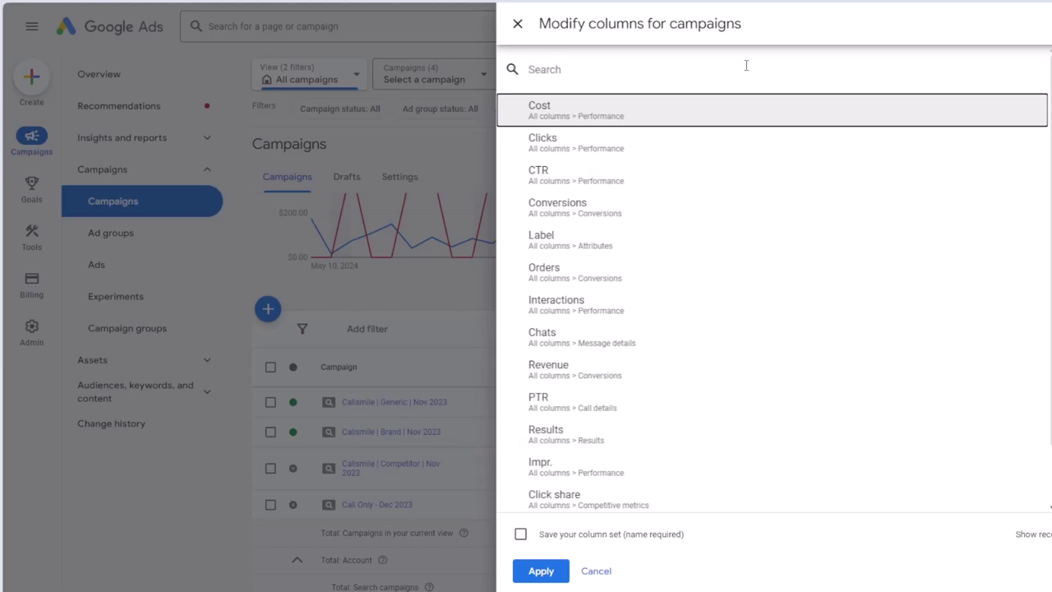
text(ctr)
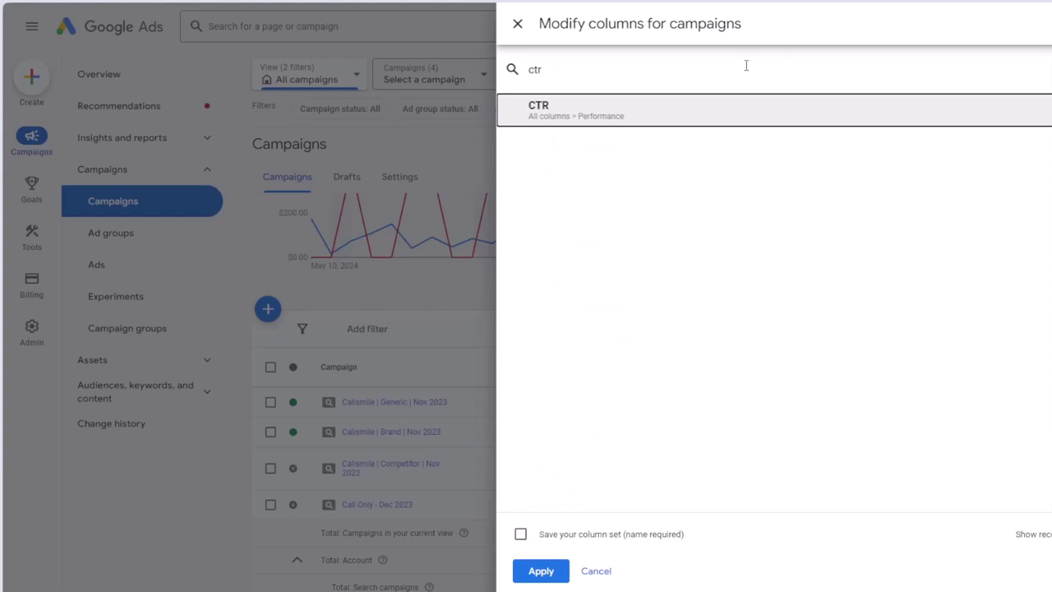
key(ctrl+a)
key(BackSpace)
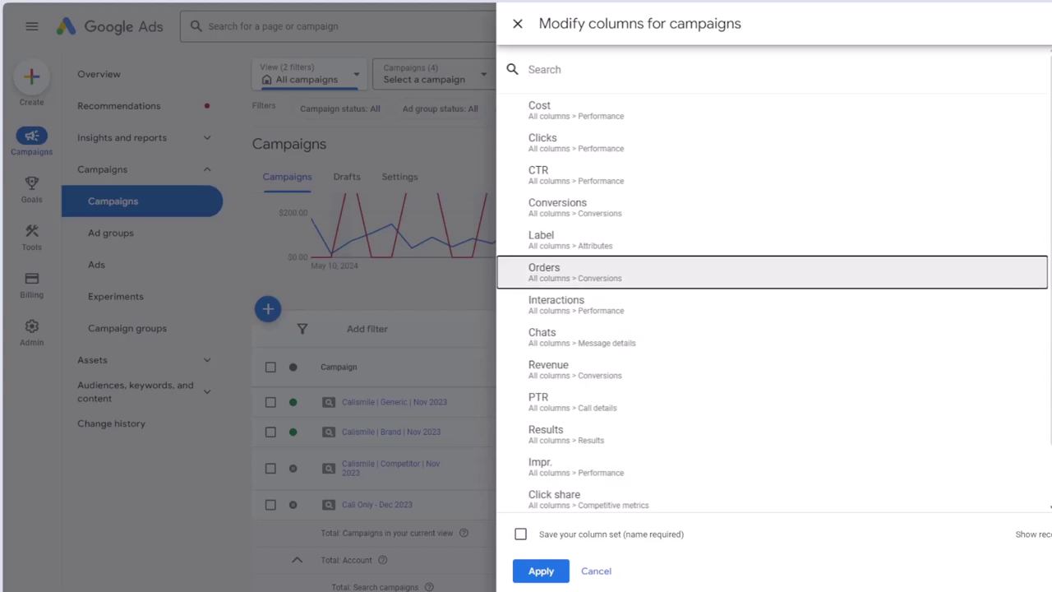
- Toggle the option to save the column set on and off, and leave the column editor without applying changes
click(520, 534)
click(520, 534)
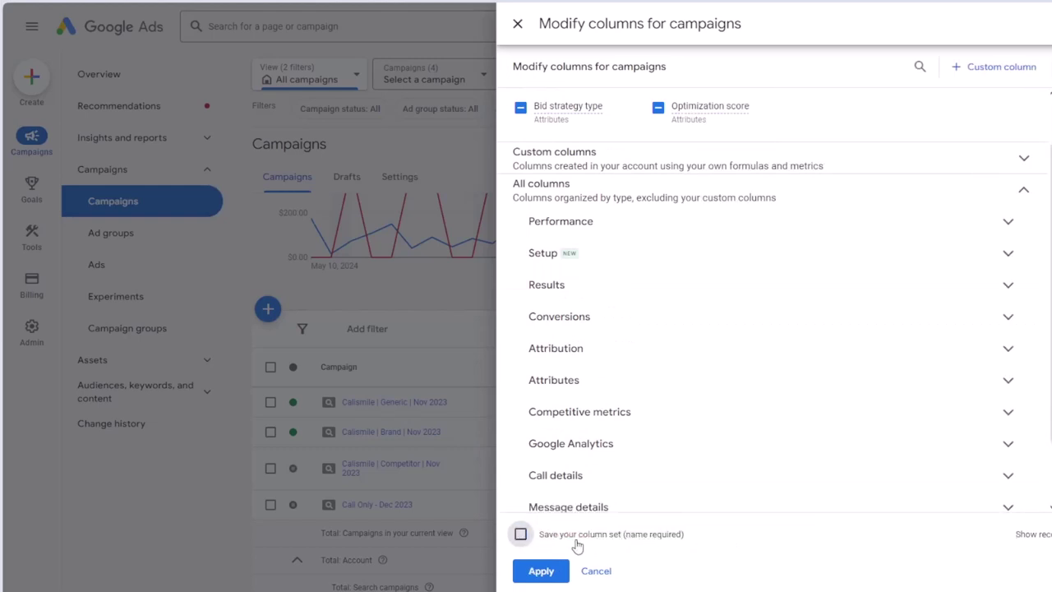
click(598, 571)
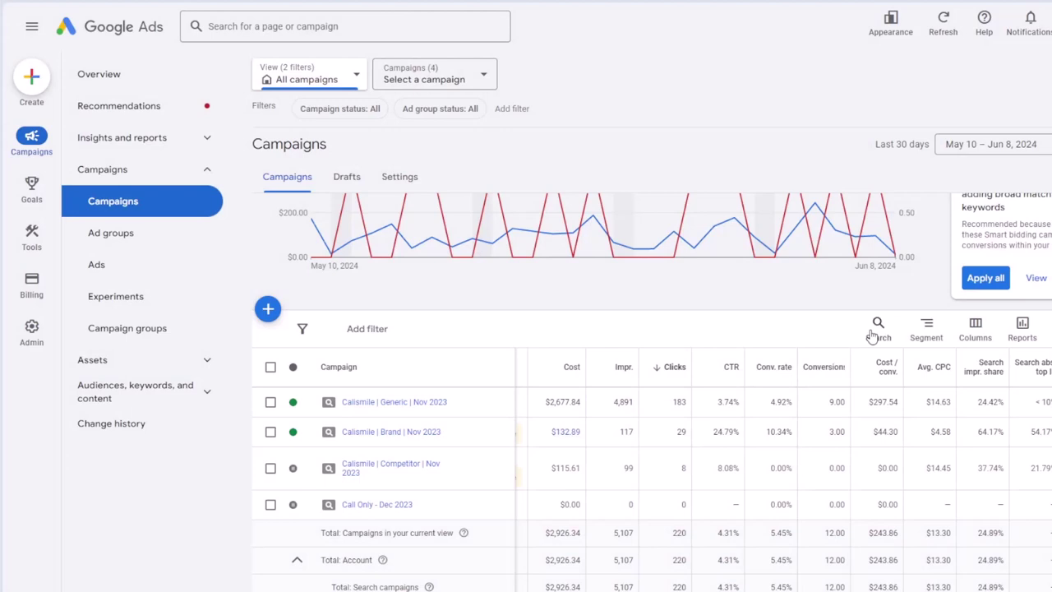
- Switch the campaigns table to the Conversions column set and back to the saved custom column set
click(969, 331)
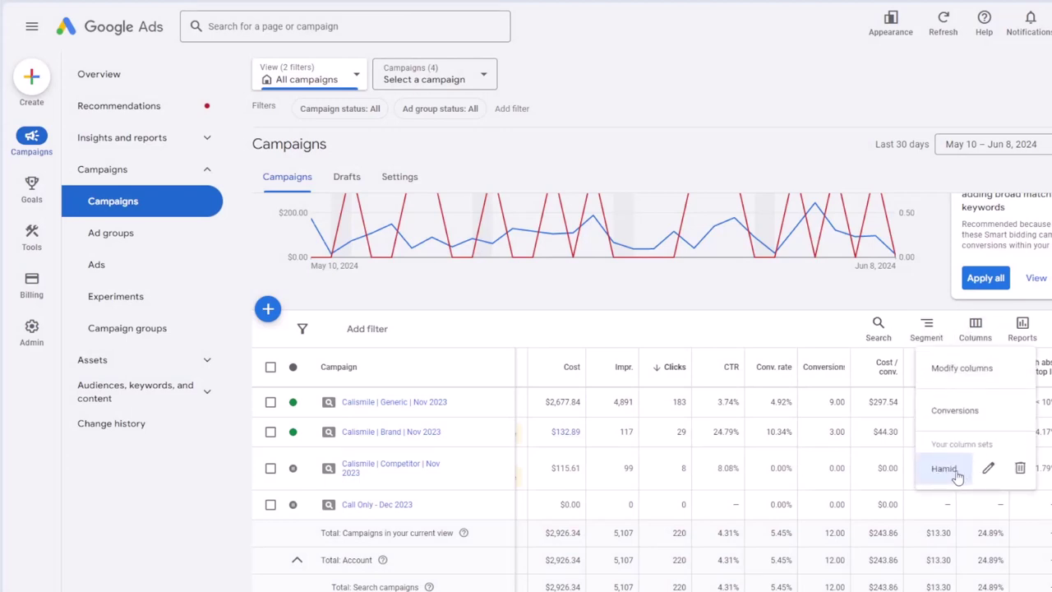
click(955, 407)
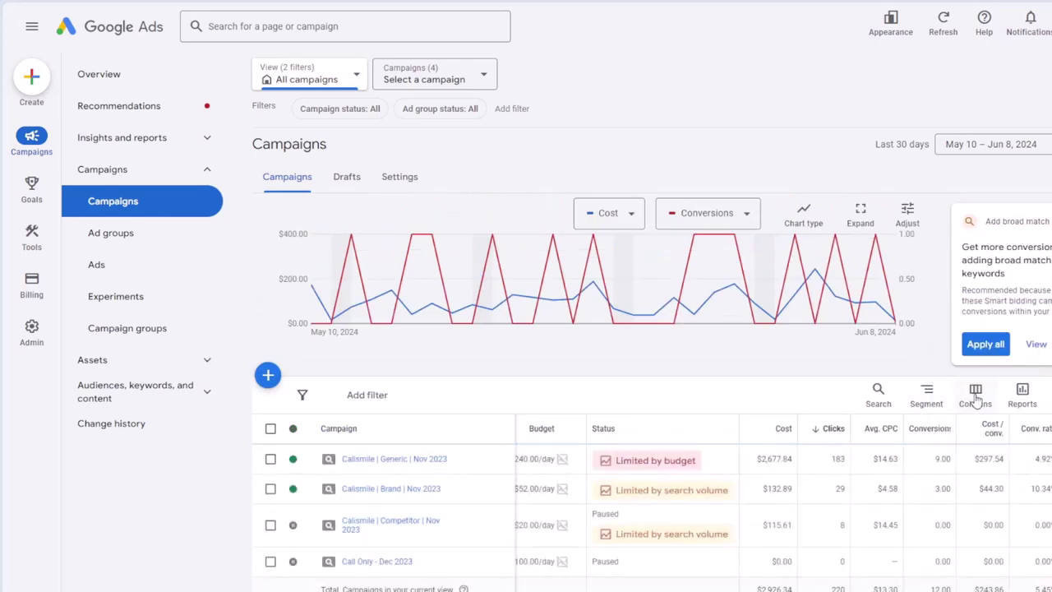
click(976, 394)
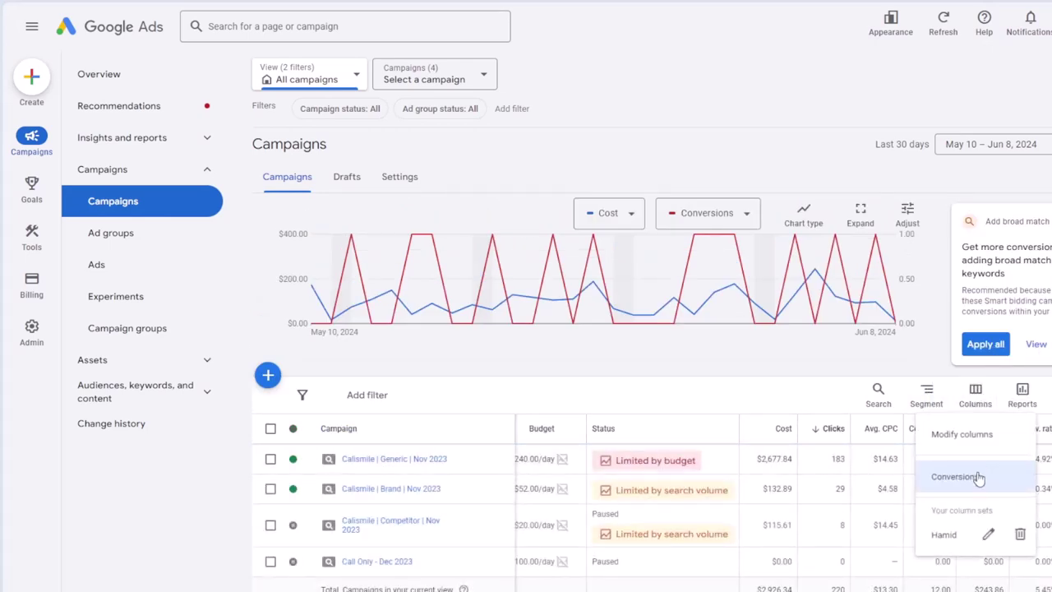
click(944, 535)
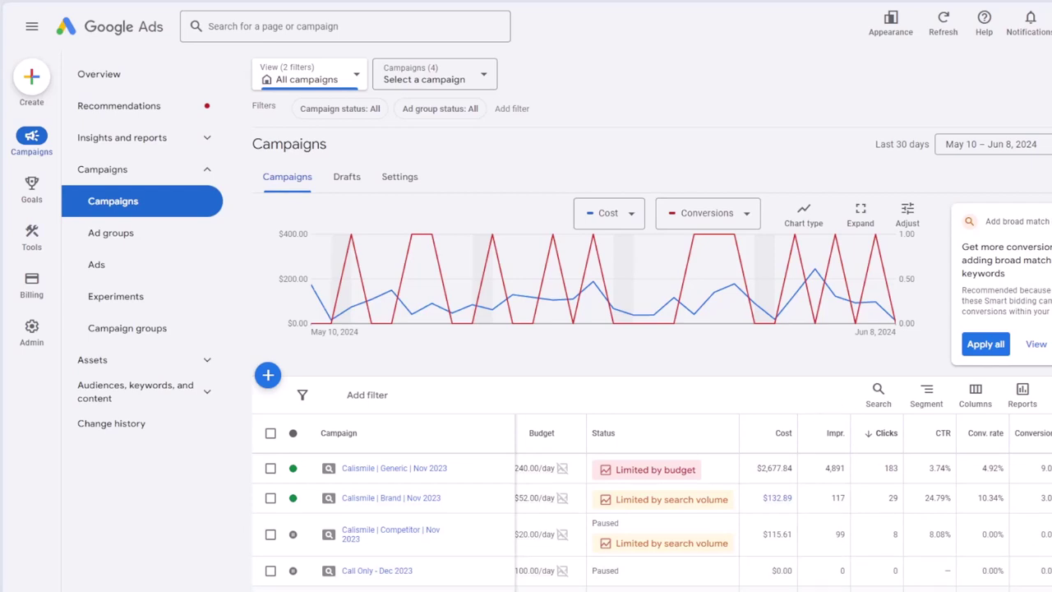
- Examine the campaigns table's further metric columns and the report download formats, closing the download options without exporting
mouse_move(720, 590)
scroll(492, 567, right, 3)
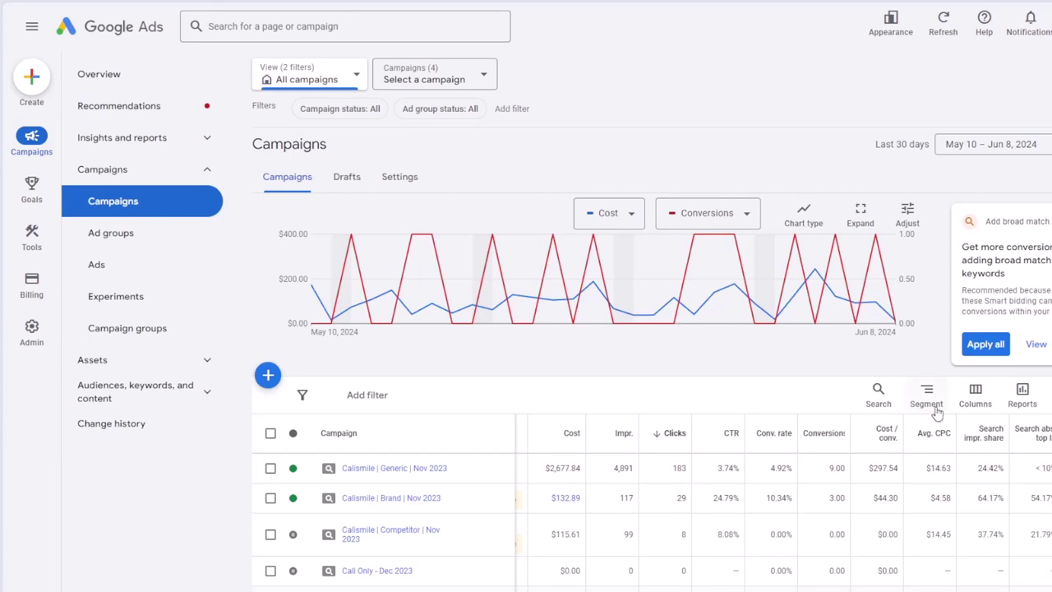
click(1051, 394)
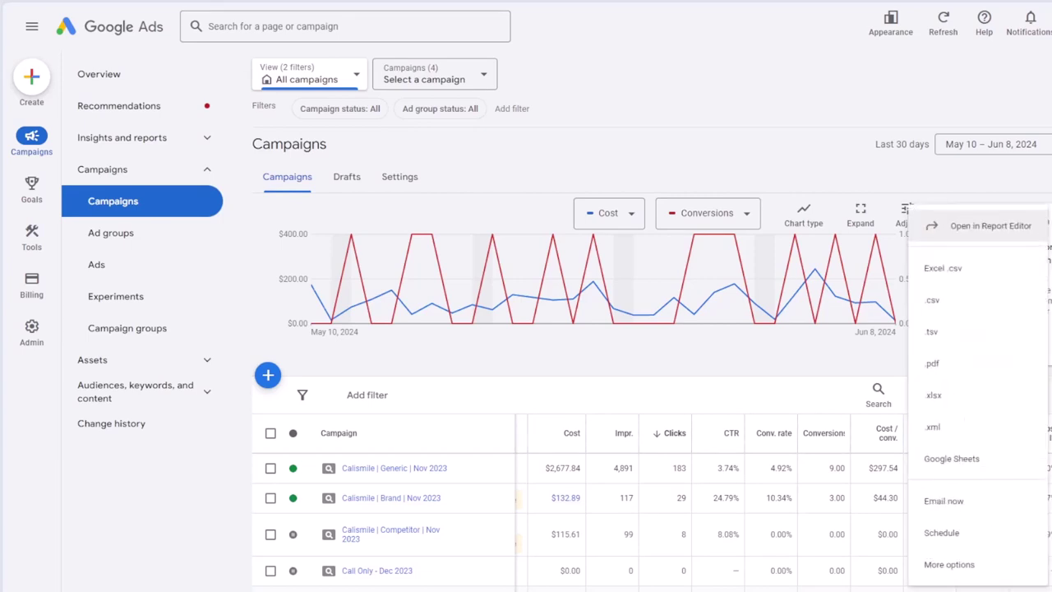
scroll(493, 497, down, 2)
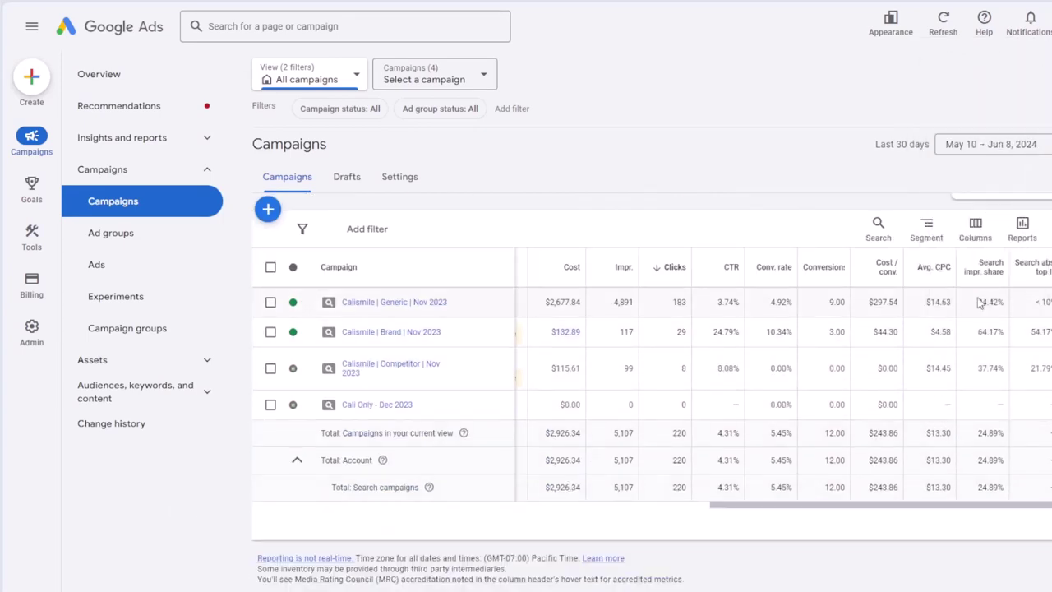
click(1050, 230)
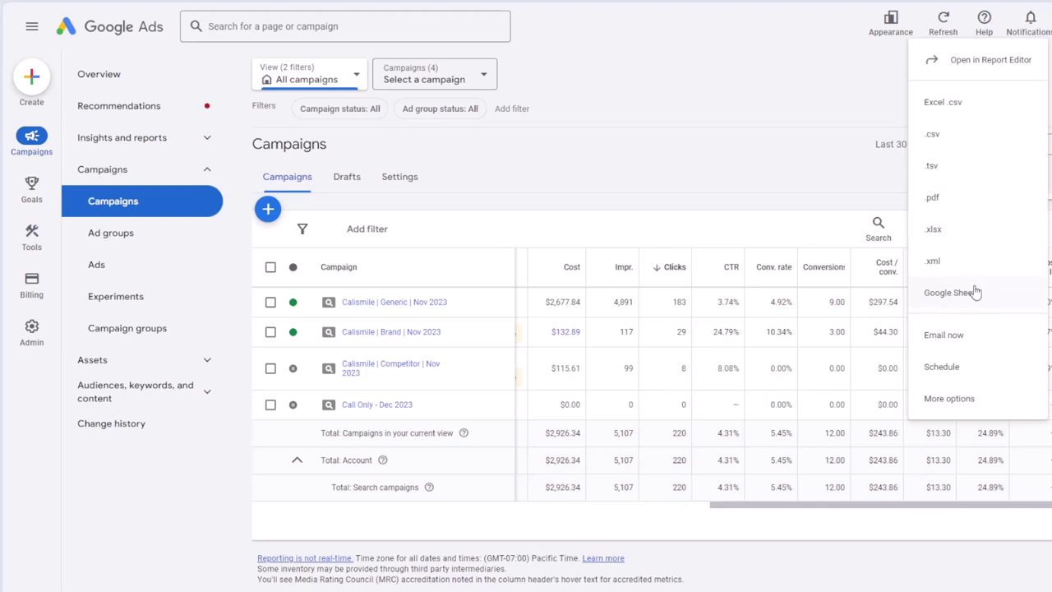
click(1007, 503)
- Set up a campaigns table filter for Cost greater than $200 and discard it
drag(1007, 503, 812, 508)
scroll(604, 341, up, 1)
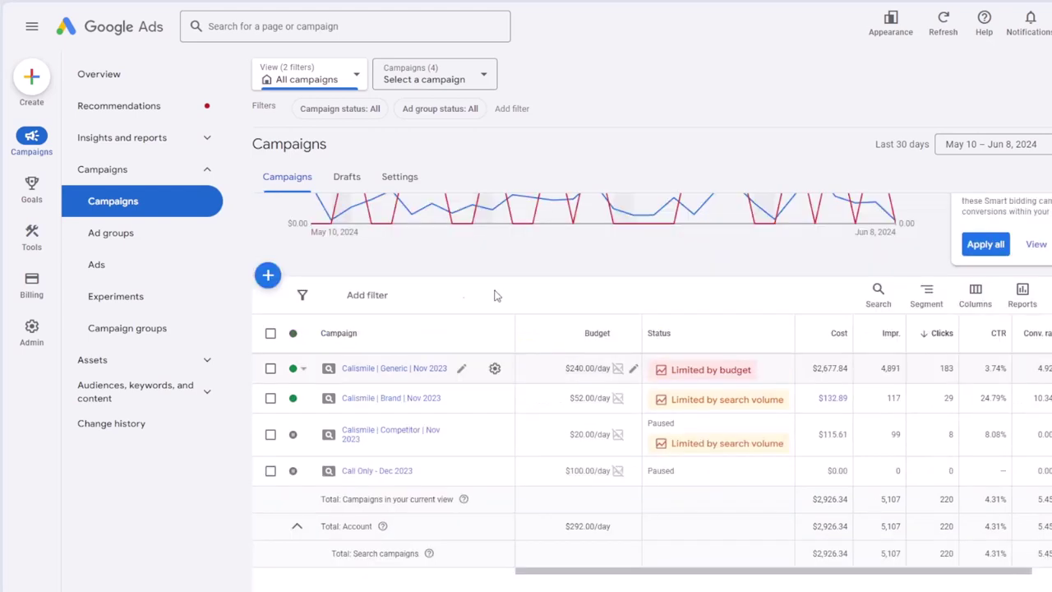
click(366, 296)
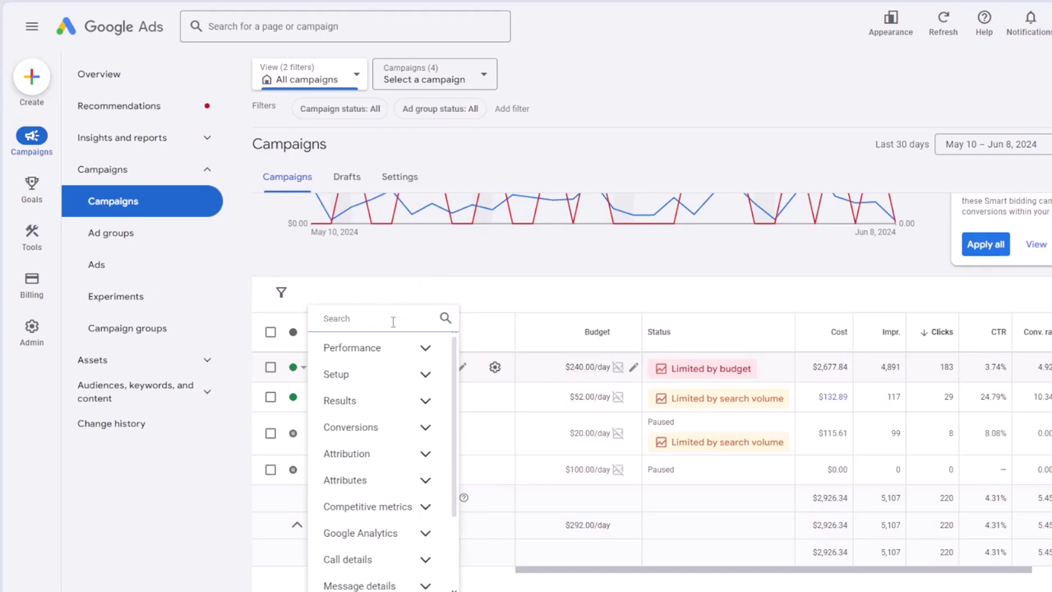
text(vost)
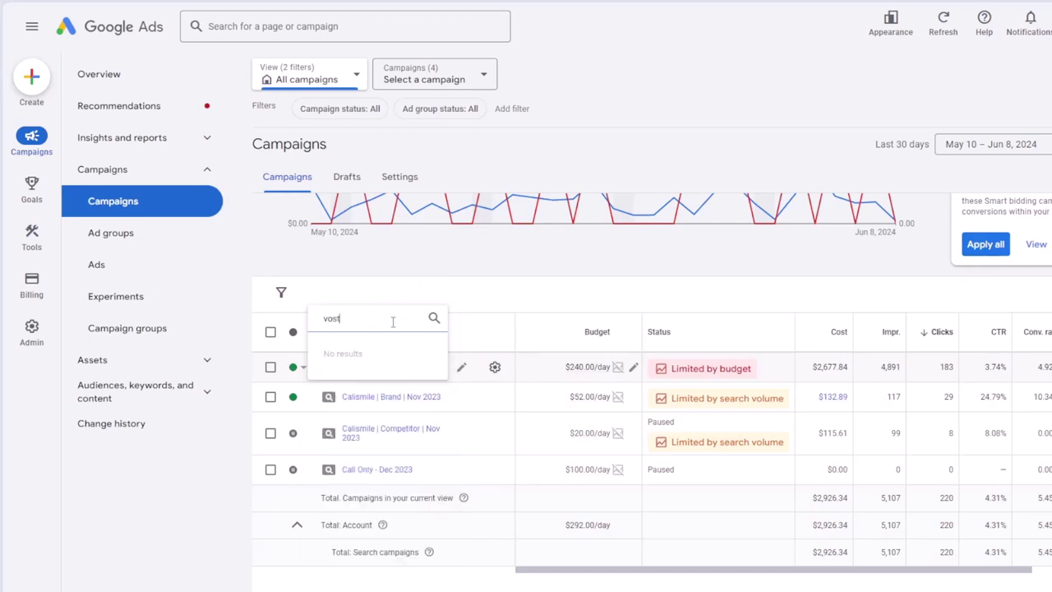
key(BackSpace)
key(BackSpace)
key(BackSpace)
key(BackSpace)
text(cost)
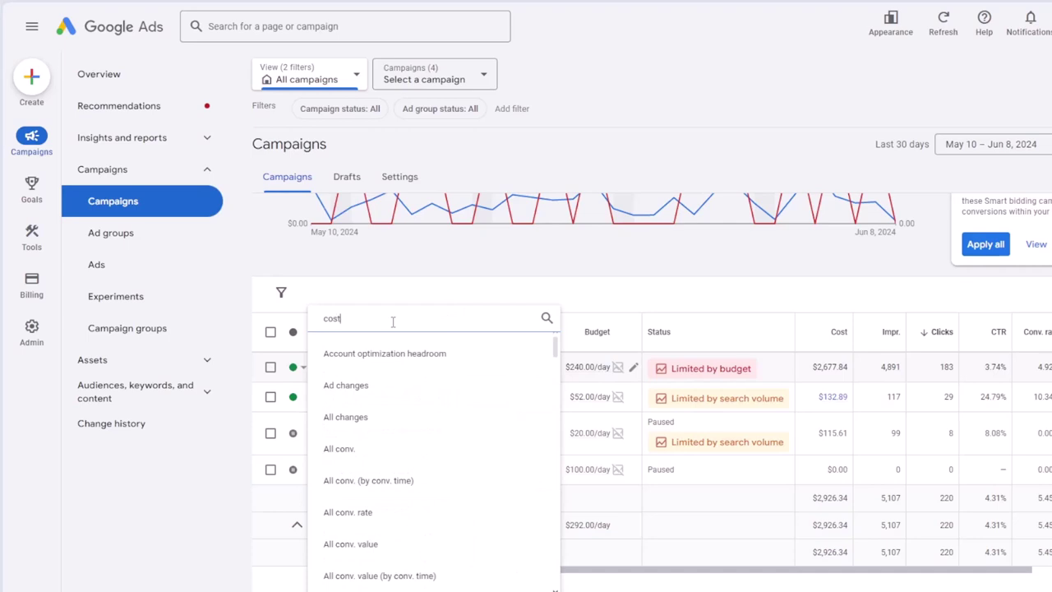
click(409, 481)
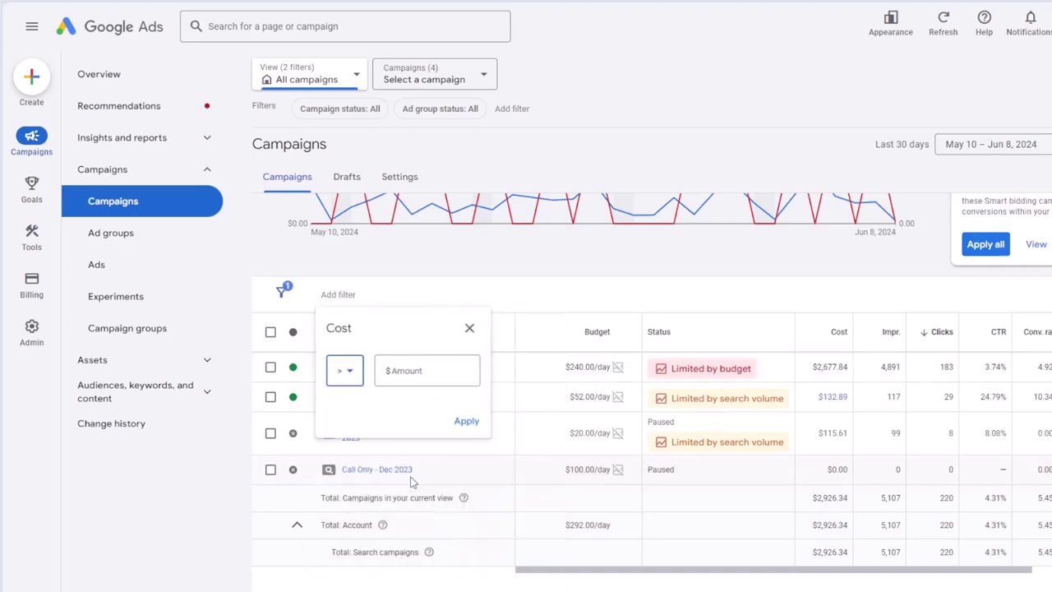
click(391, 371)
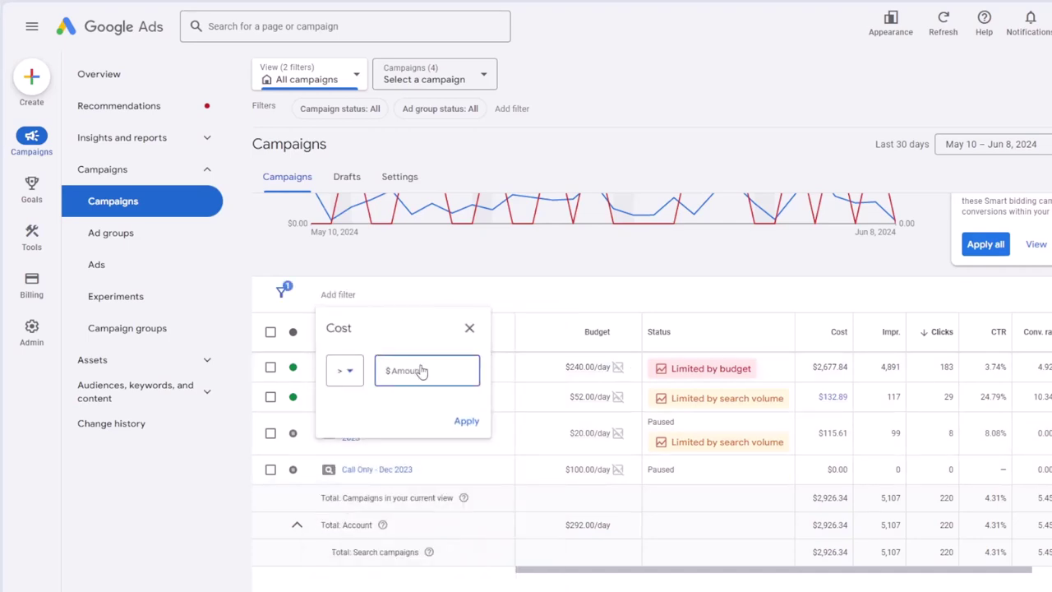
text(200)
click(469, 330)
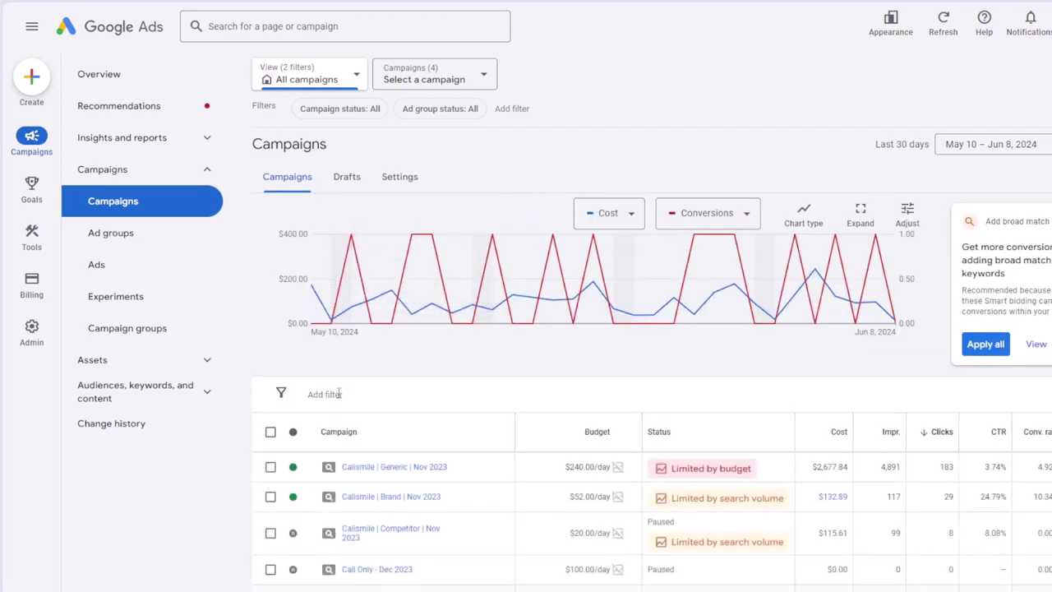
- Look through the table filter categories and review the campaign rows and totals
click(338, 394)
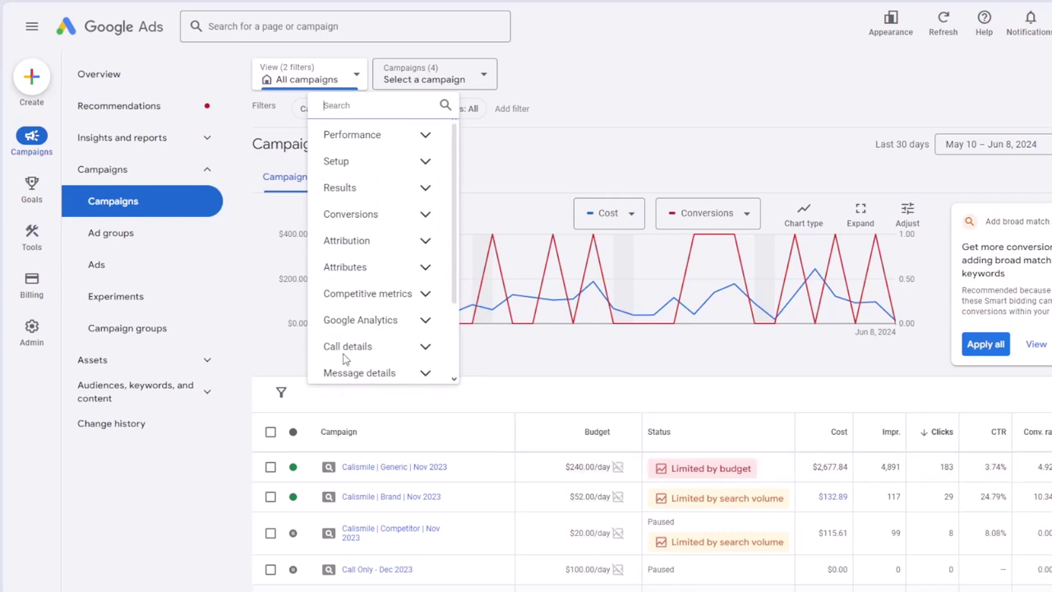
scroll(377, 353, down, 2)
click(234, 514)
scroll(441, 467, down, 2)
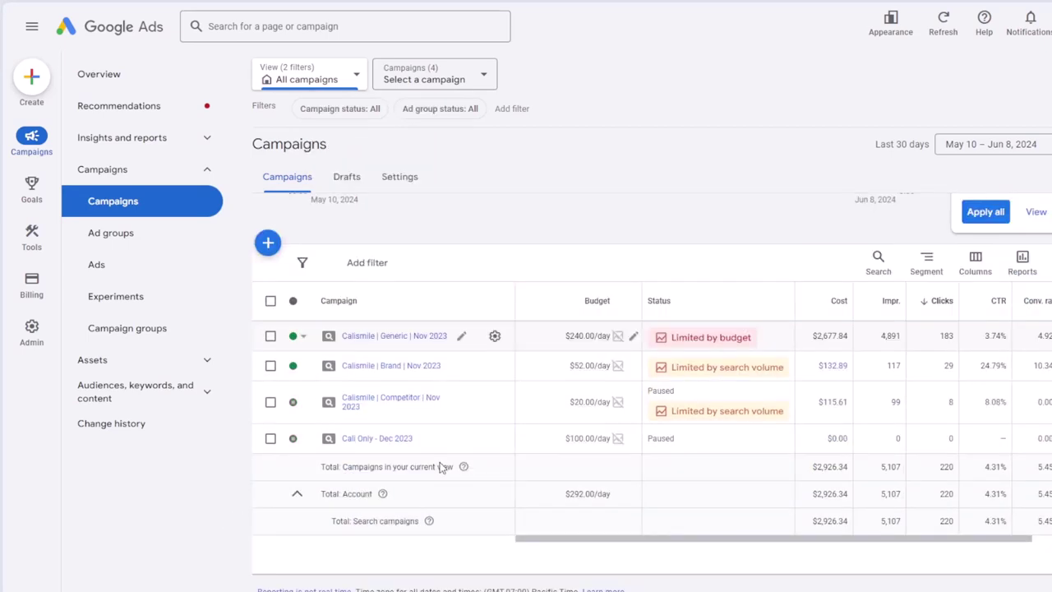
scroll(442, 467, up, 1)
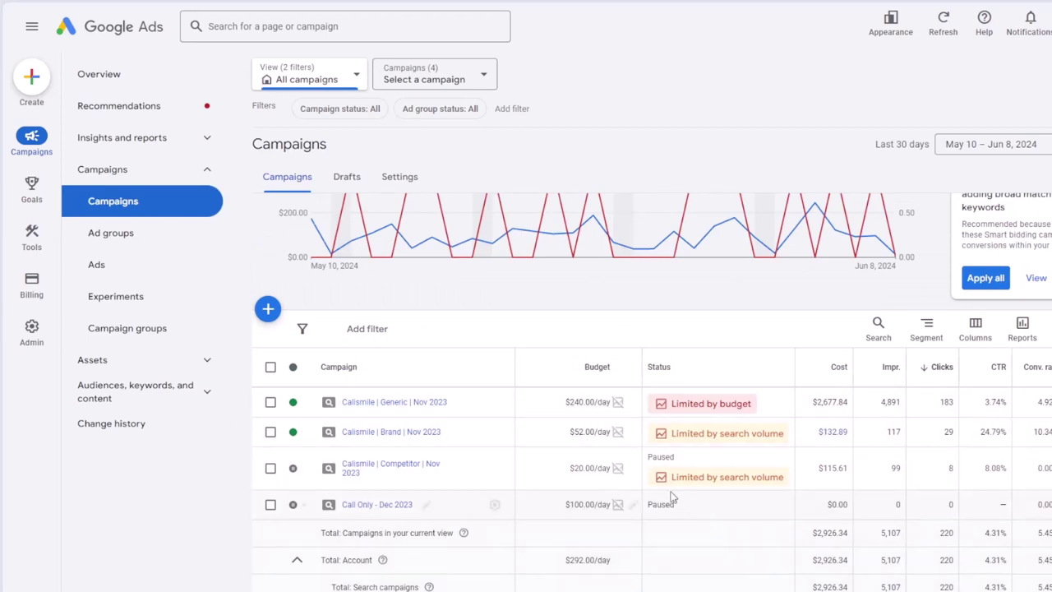
- Open the Ad groups page, move on to the Ads page and look through the responsive search ads listed there
scroll(535, 312, up, 1)
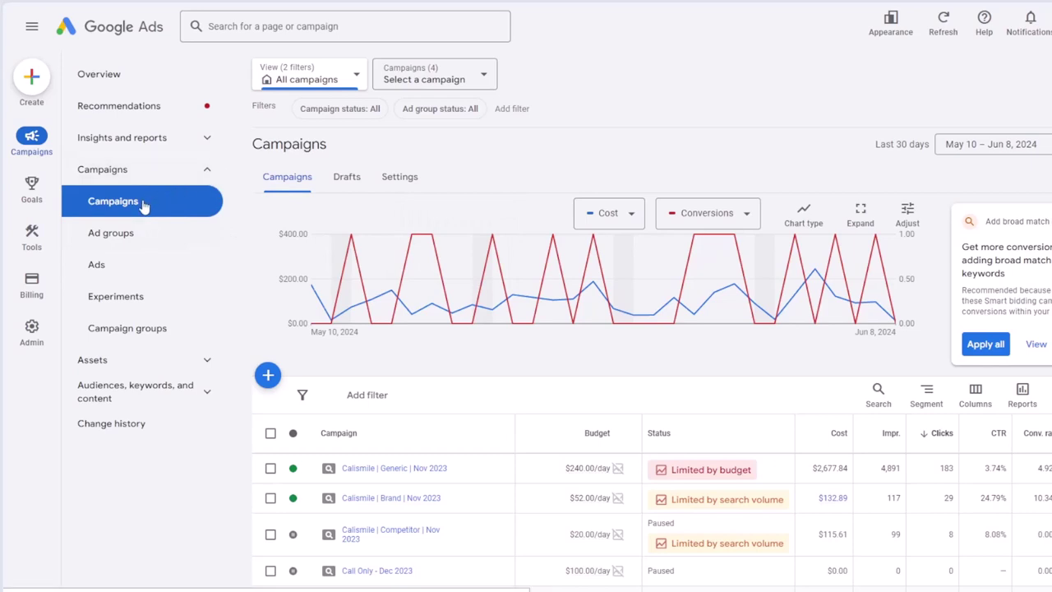
click(135, 236)
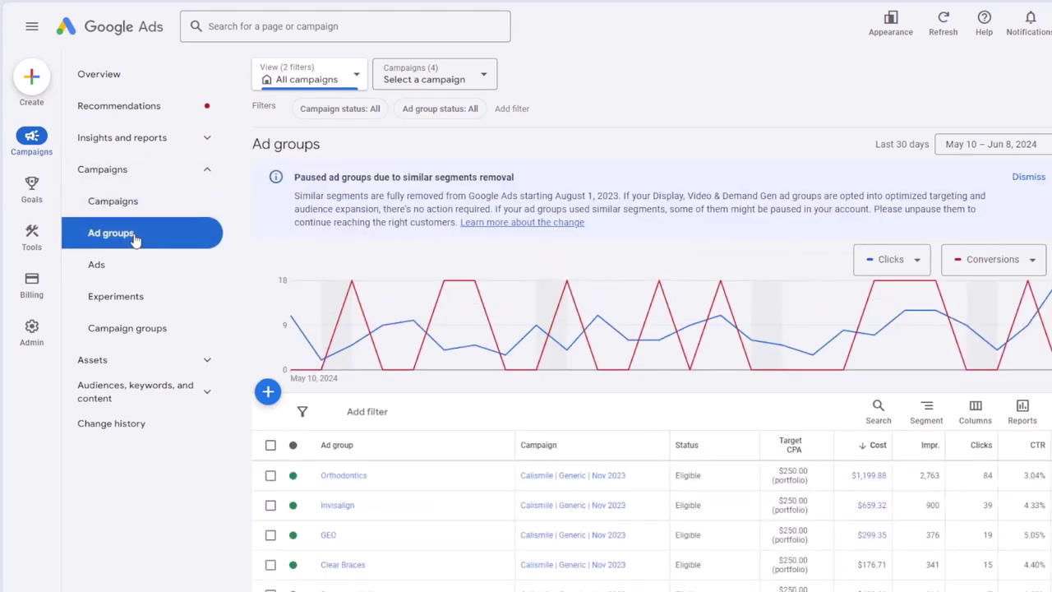
click(146, 257)
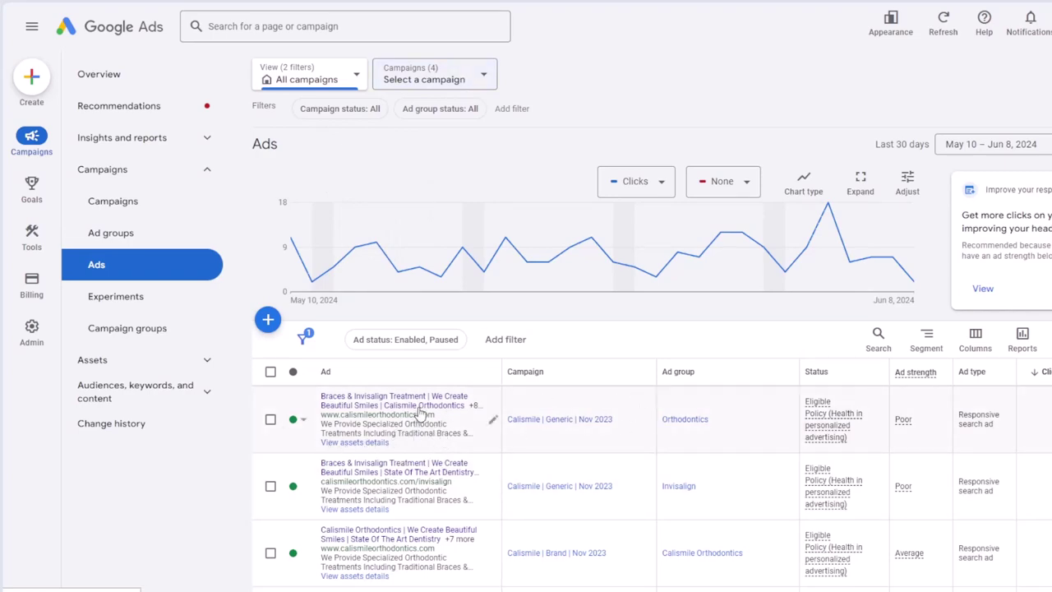
scroll(414, 419, down, 5)
scroll(419, 427, up, 5)
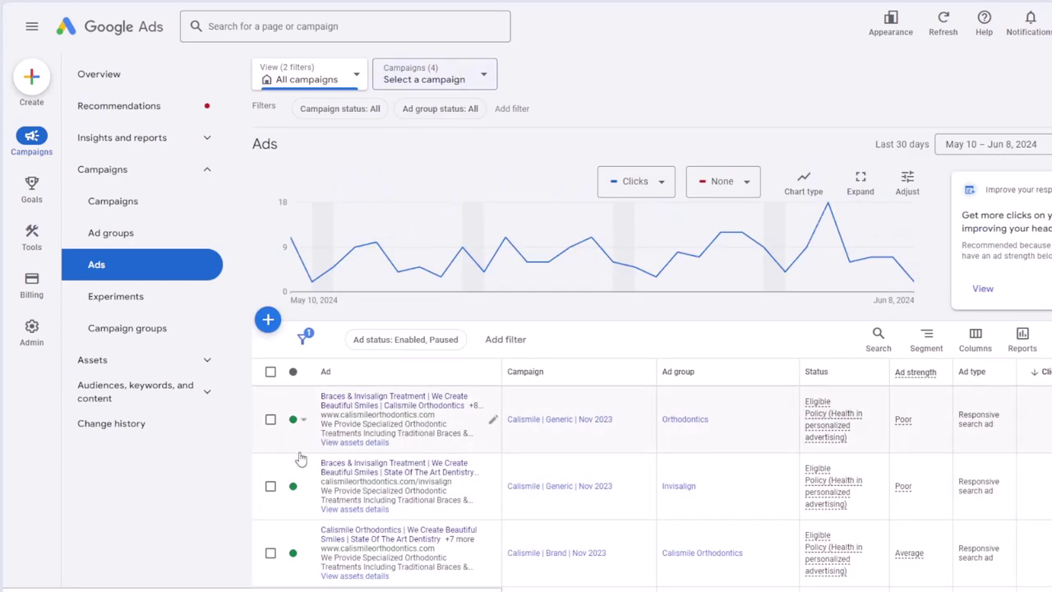
- Revisit the Campaigns page, return to the Ads page and view the campaign selection list without choosing a campaign
click(131, 205)
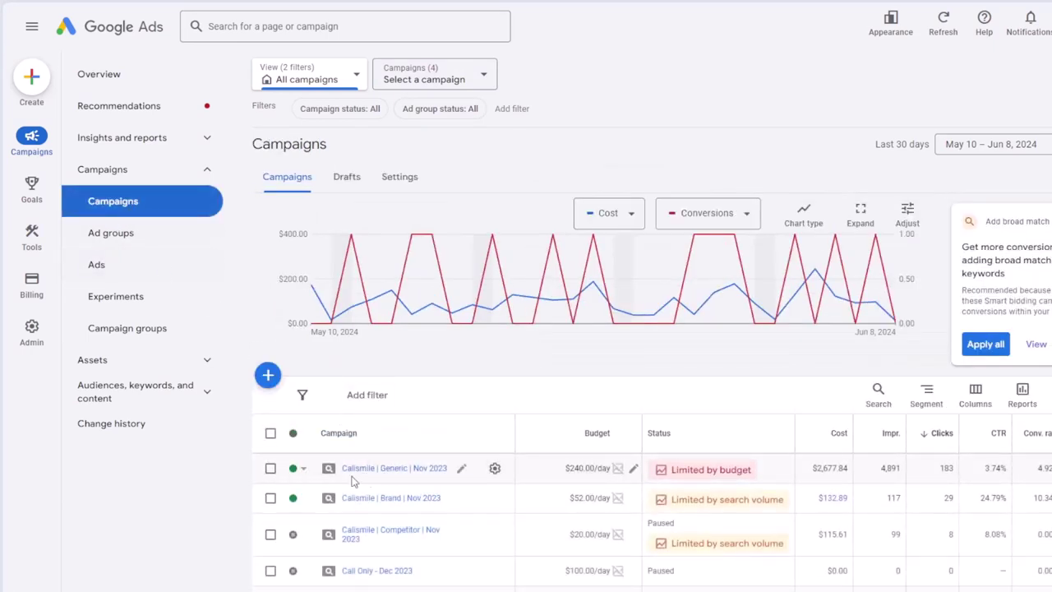
click(126, 273)
click(456, 78)
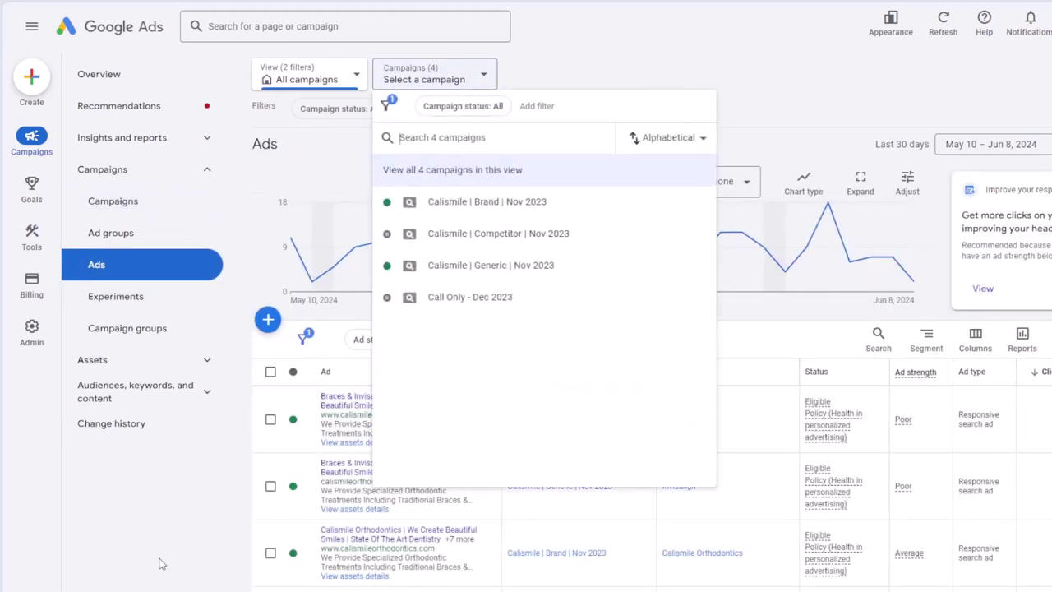
click(158, 349)
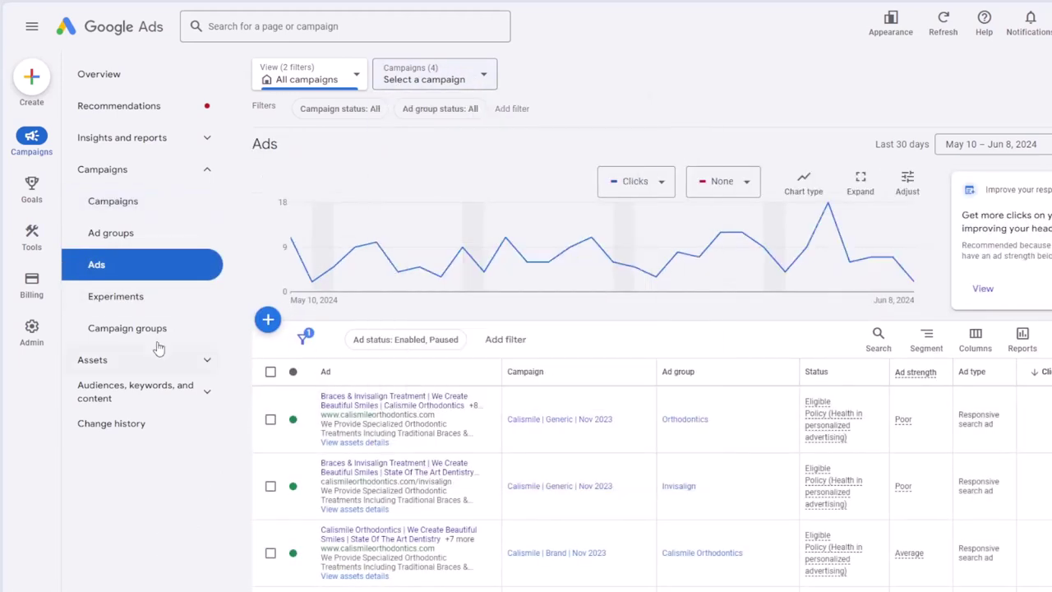
- Open the Experiments page, view the experiment types offered for a new experiment and cancel the creation
click(161, 295)
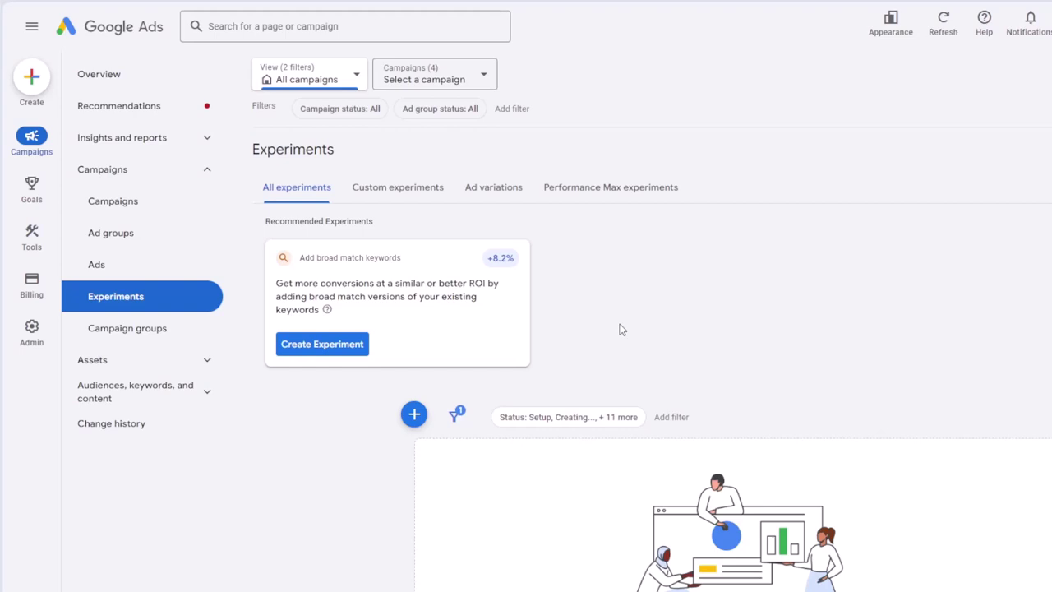
click(414, 416)
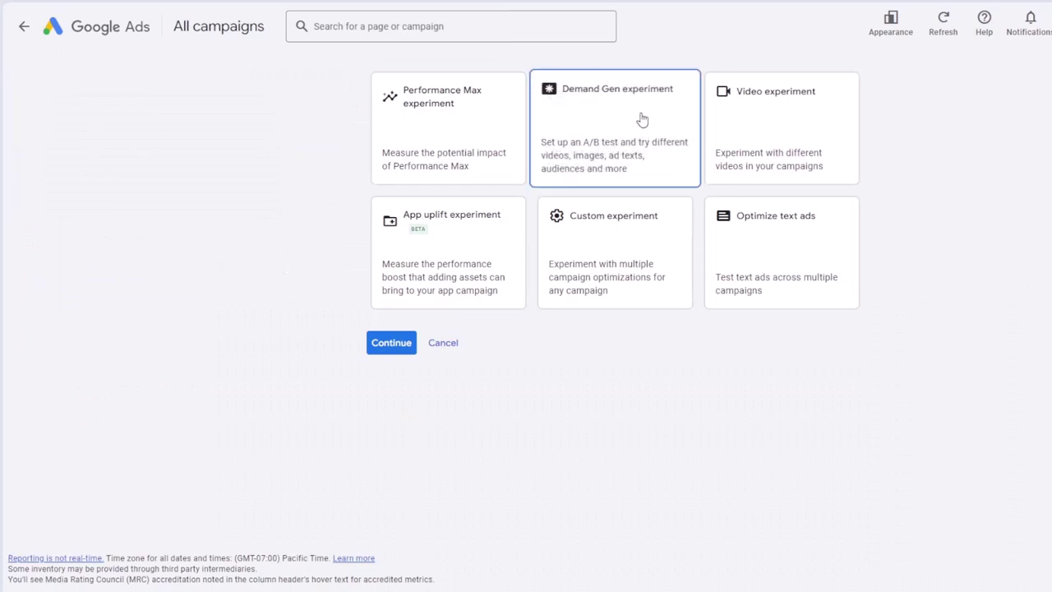
click(454, 349)
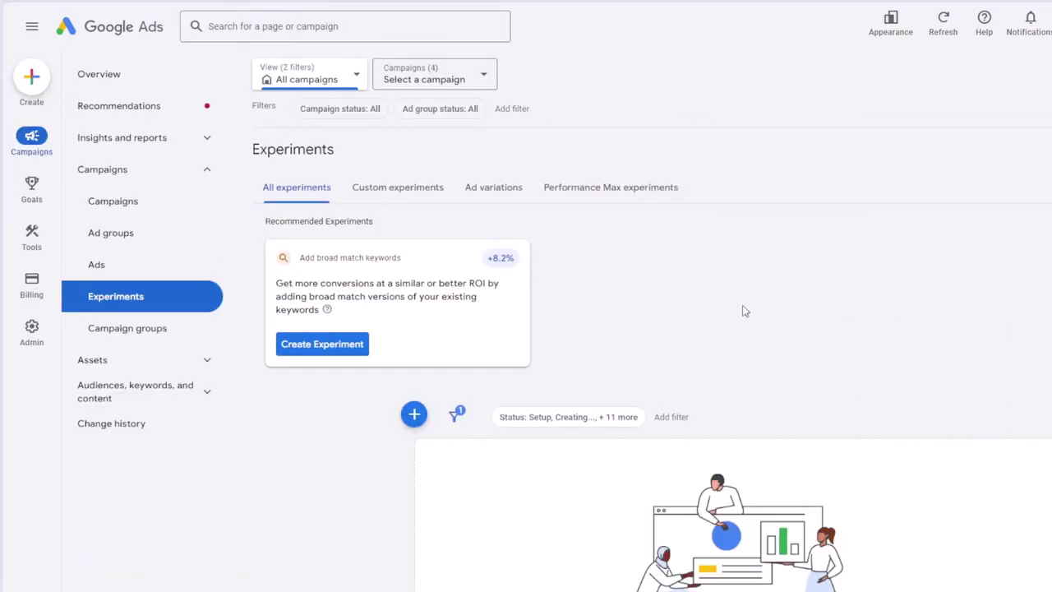
- Look through the Custom experiments, Ad variations and Performance Max experiments views and return to All experiments
click(495, 199)
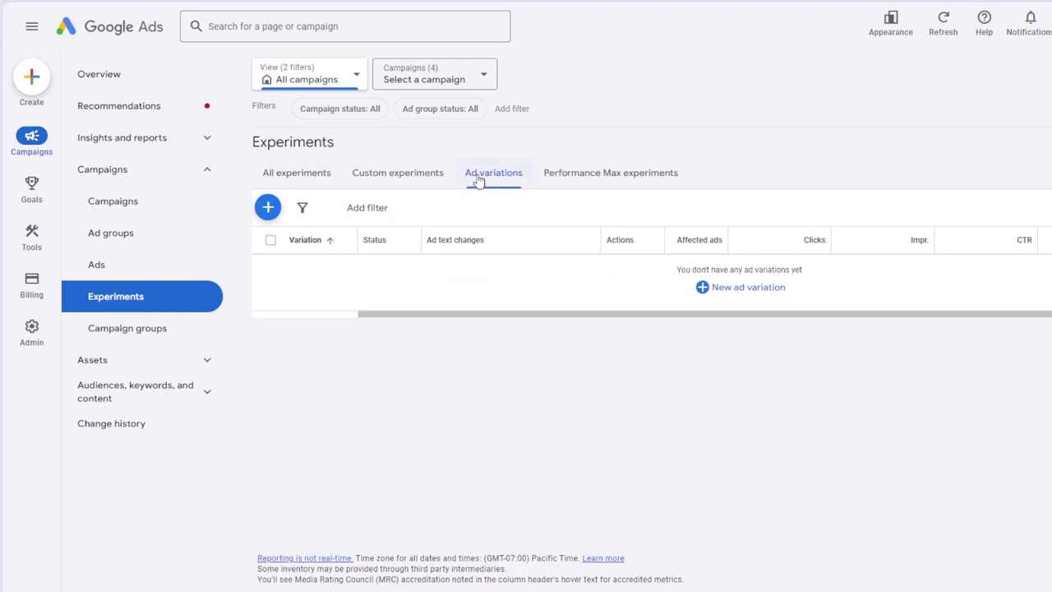
click(314, 179)
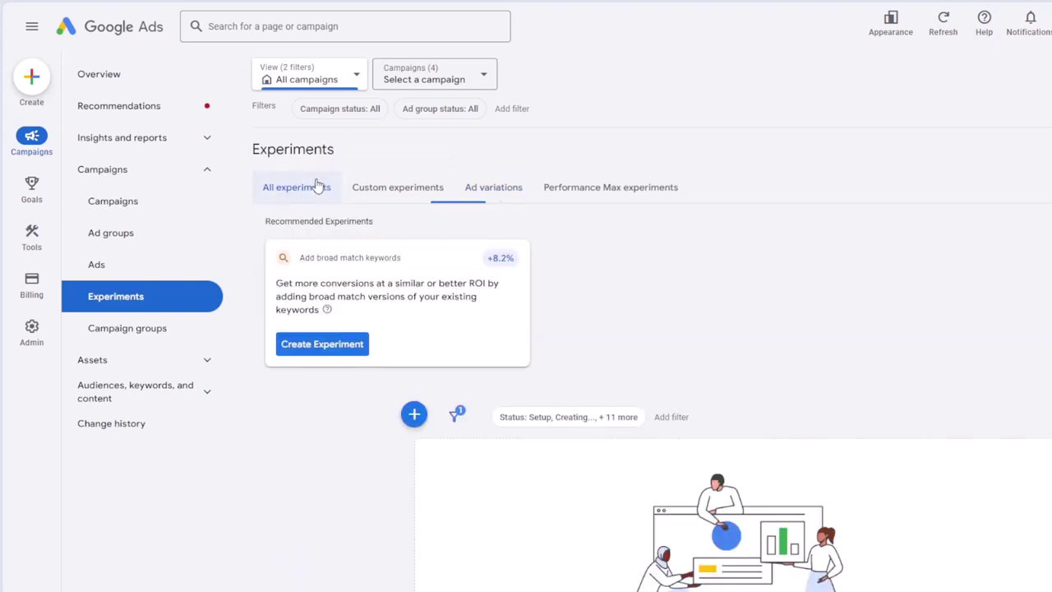
click(398, 191)
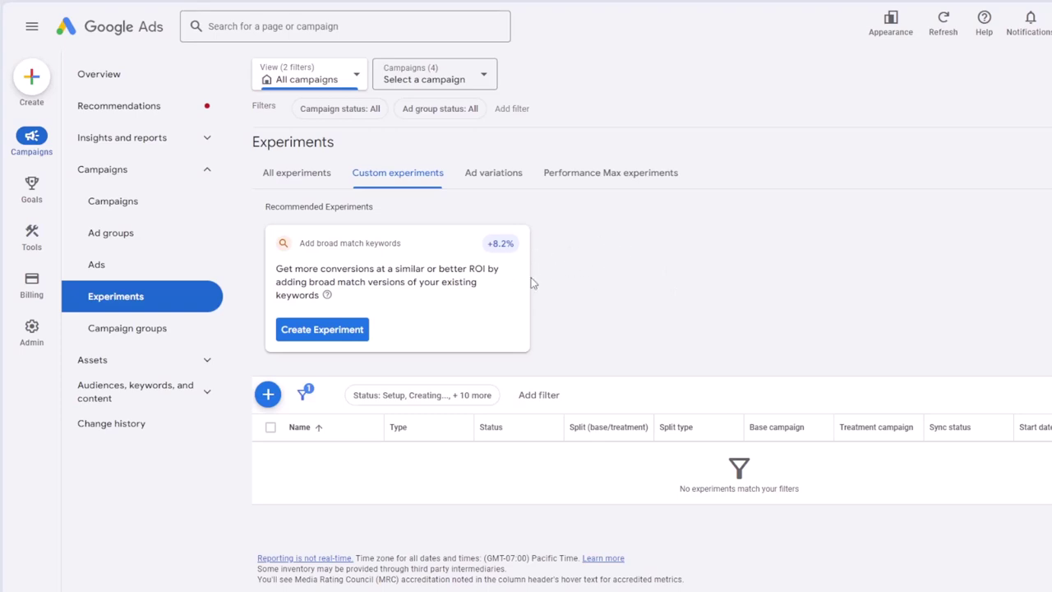
click(500, 173)
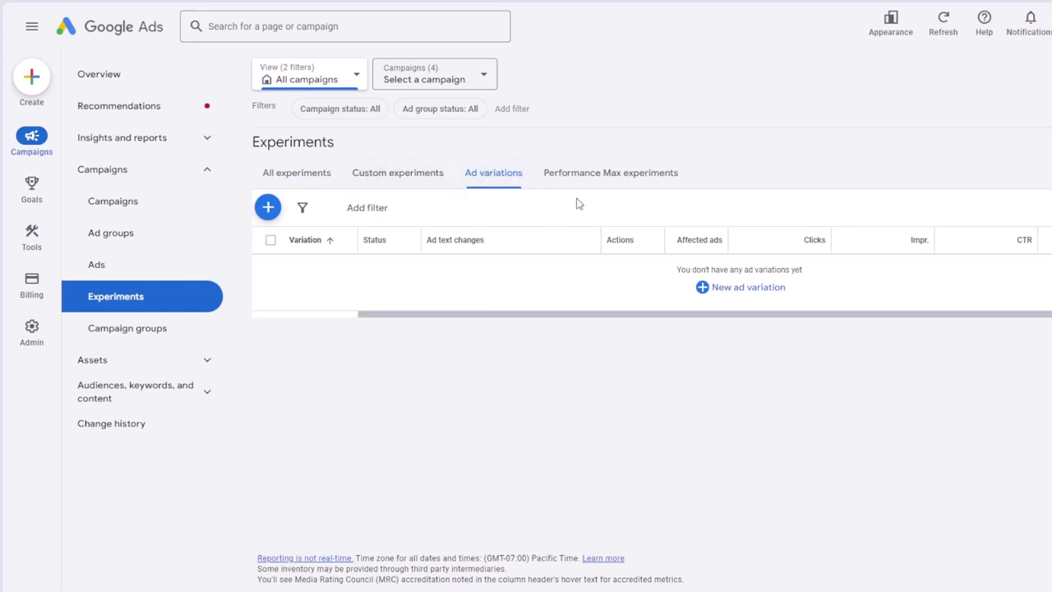
click(610, 173)
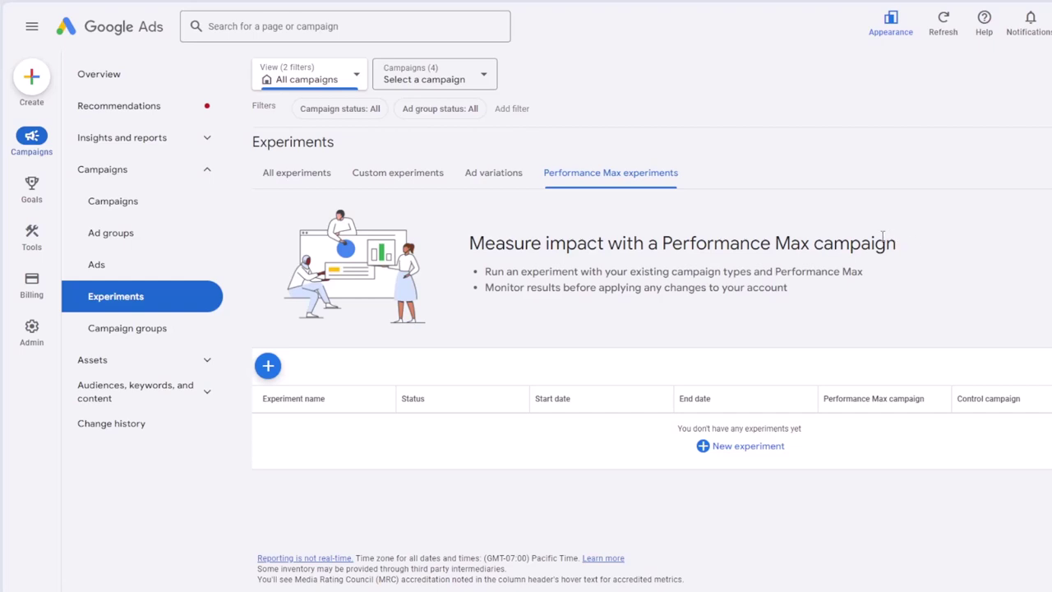
click(310, 173)
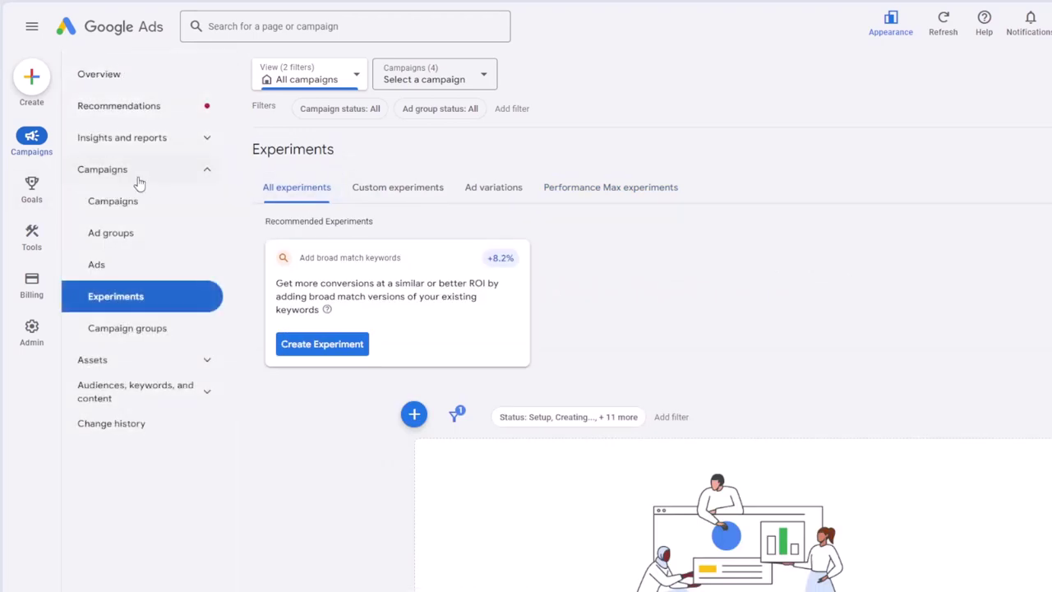
- View the Campaign groups page, return to Campaigns and view the objectives for a new campaign, cancelling its creation
click(149, 339)
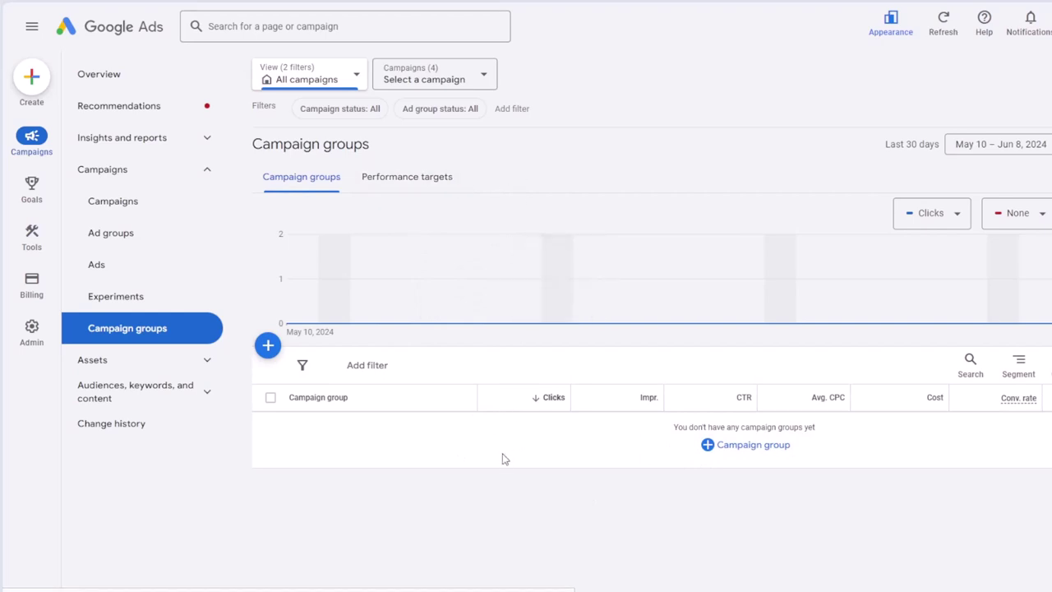
click(154, 202)
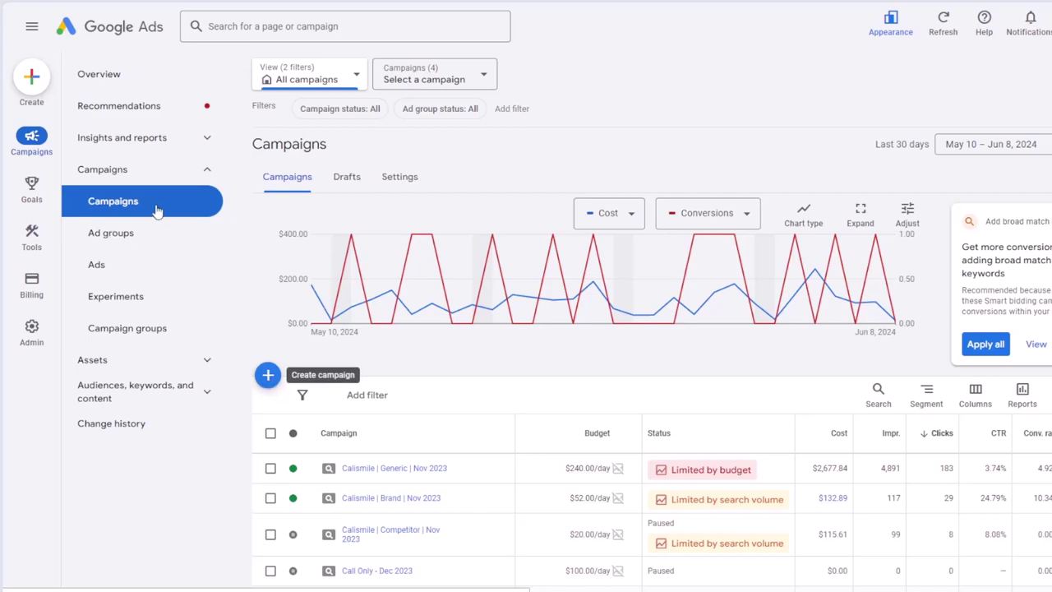
click(269, 385)
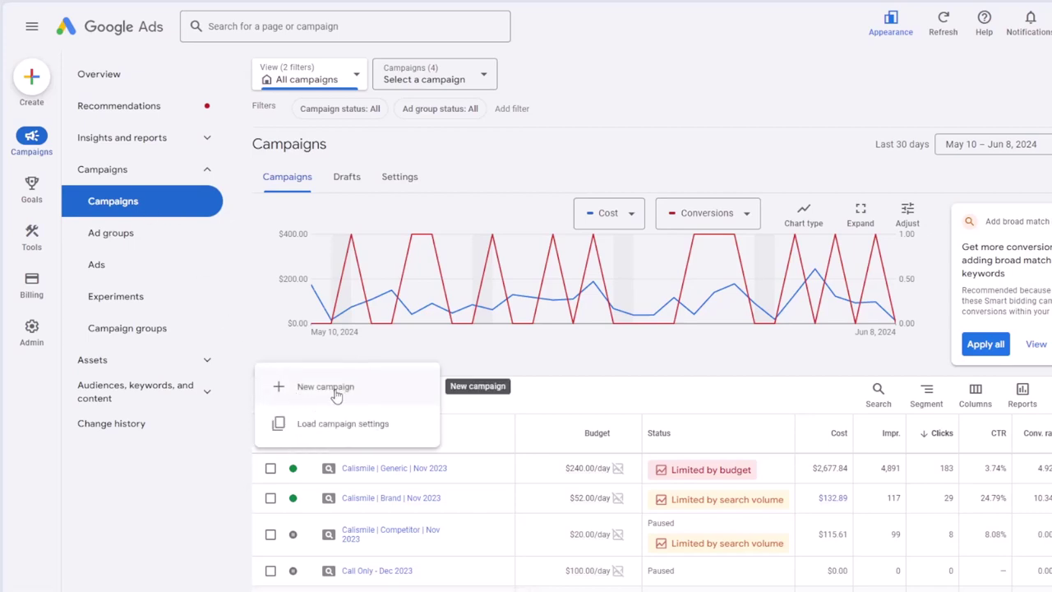
click(334, 396)
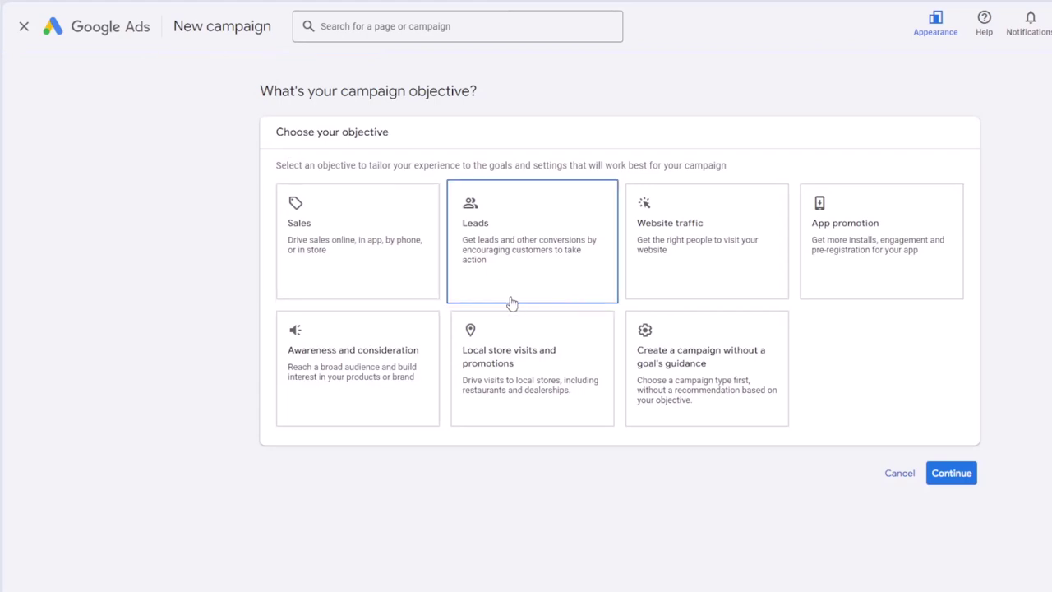
click(898, 478)
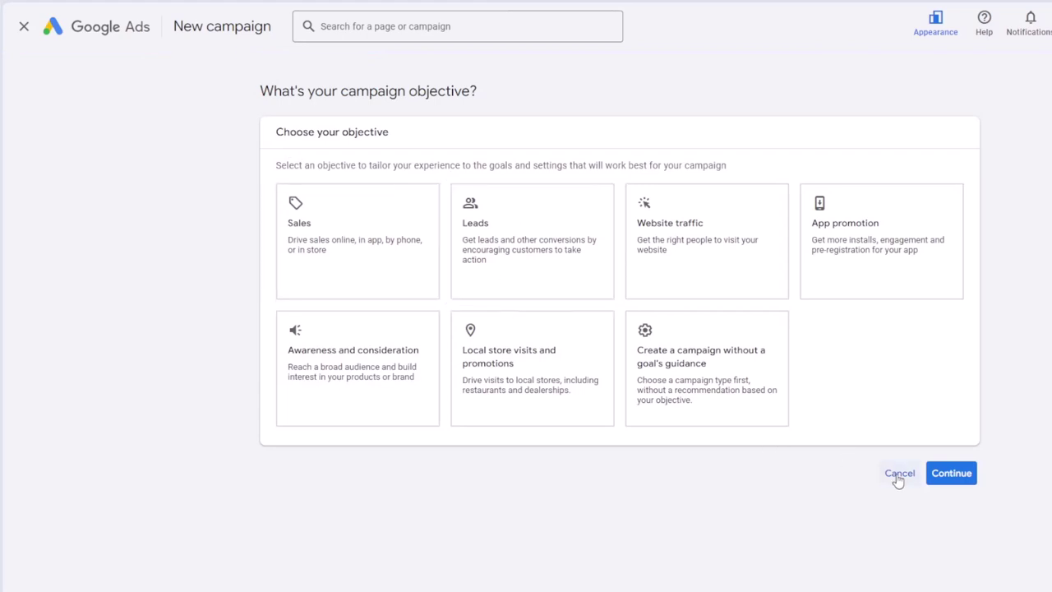
- Collapse the Campaigns section, expand Audiences, keywords, and content, and open the Search keywords page
click(207, 170)
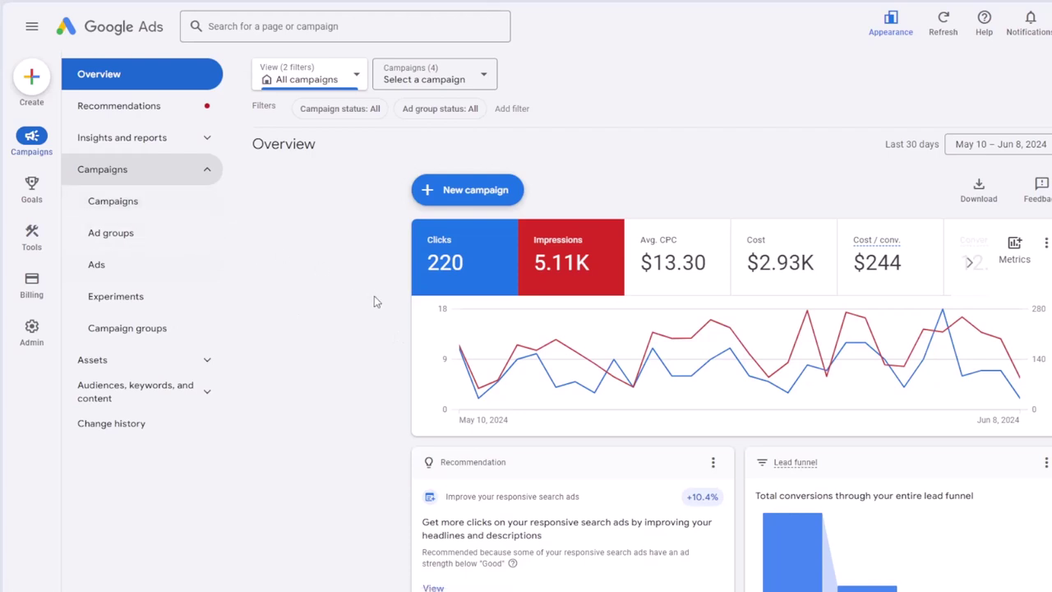
click(205, 174)
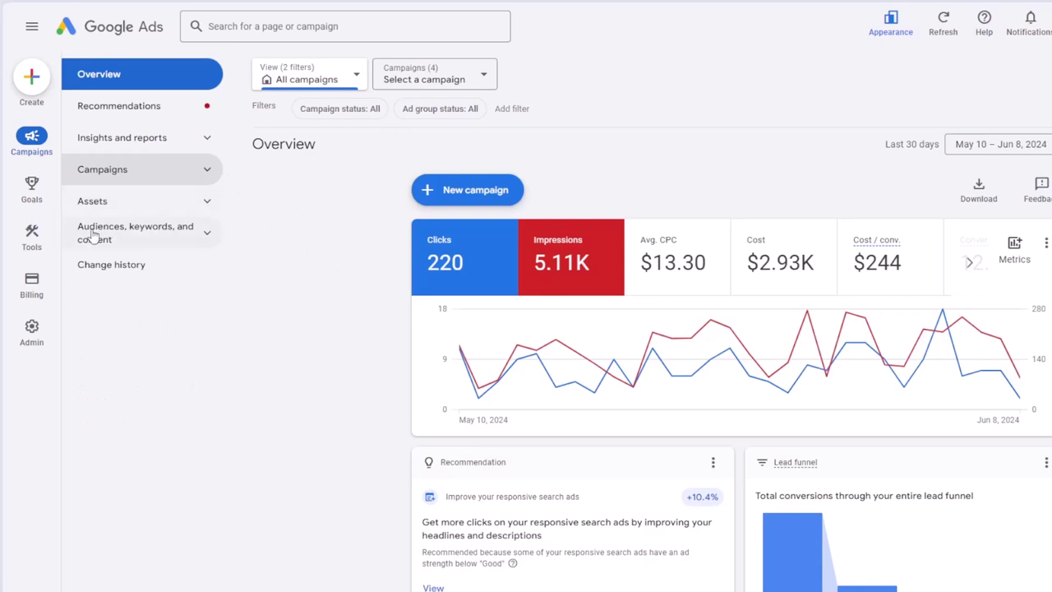
click(207, 236)
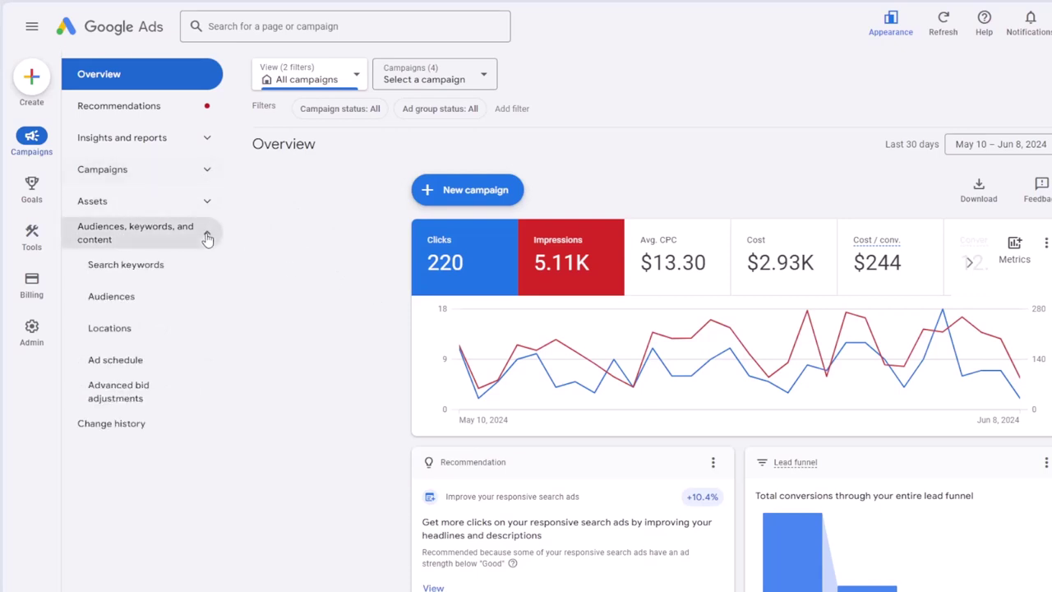
click(173, 274)
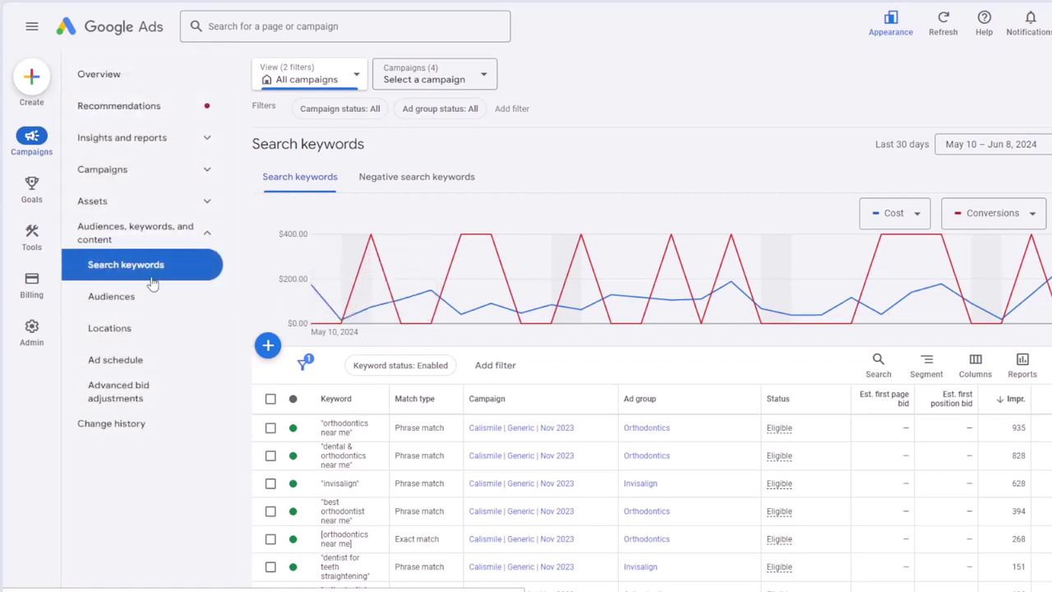
- Briefly expand the Campaigns section to view its pages, collapse it and look through the search keywords table
click(210, 170)
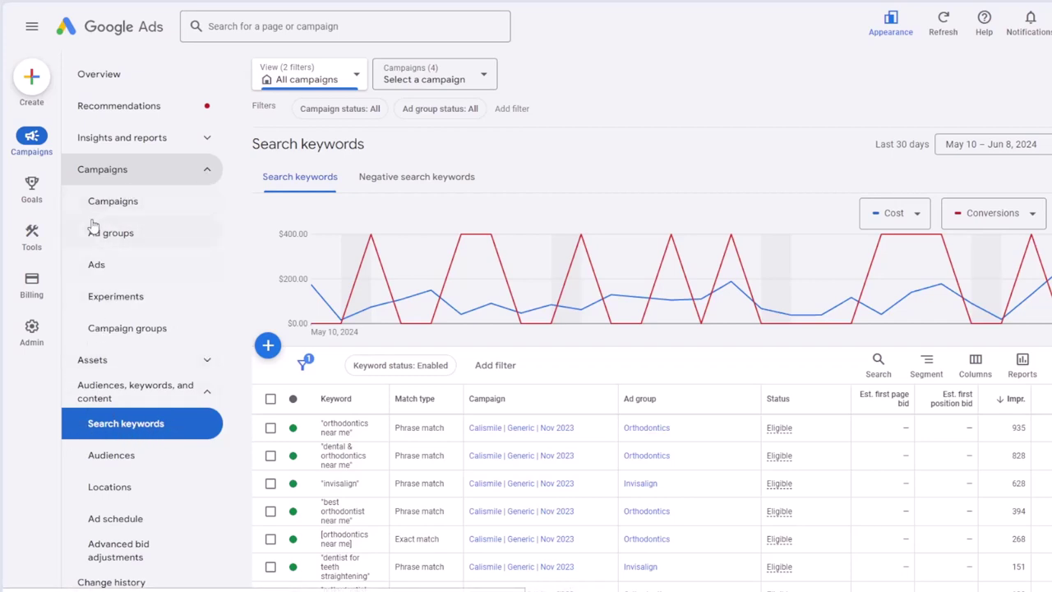
mouse_move(33, 234)
click(207, 170)
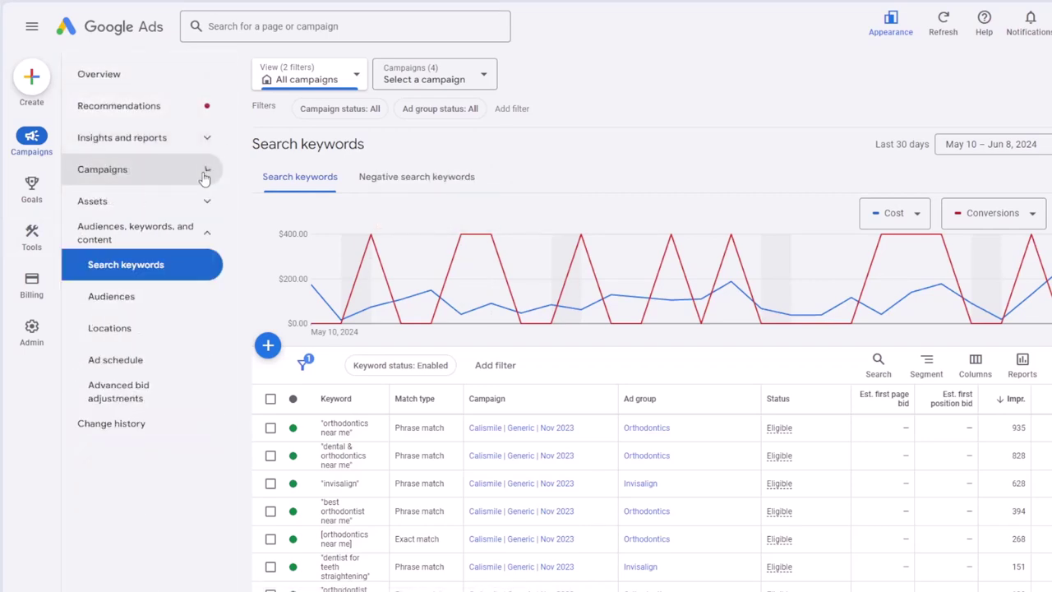
scroll(362, 395, down, 1)
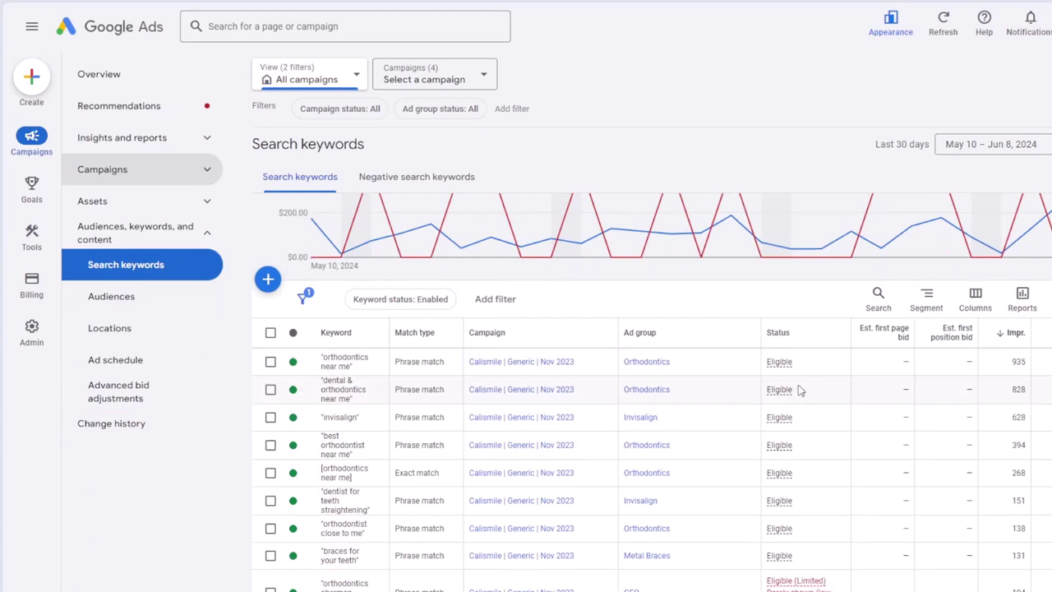
scroll(801, 386, down, 2)
scroll(804, 378, up, 1)
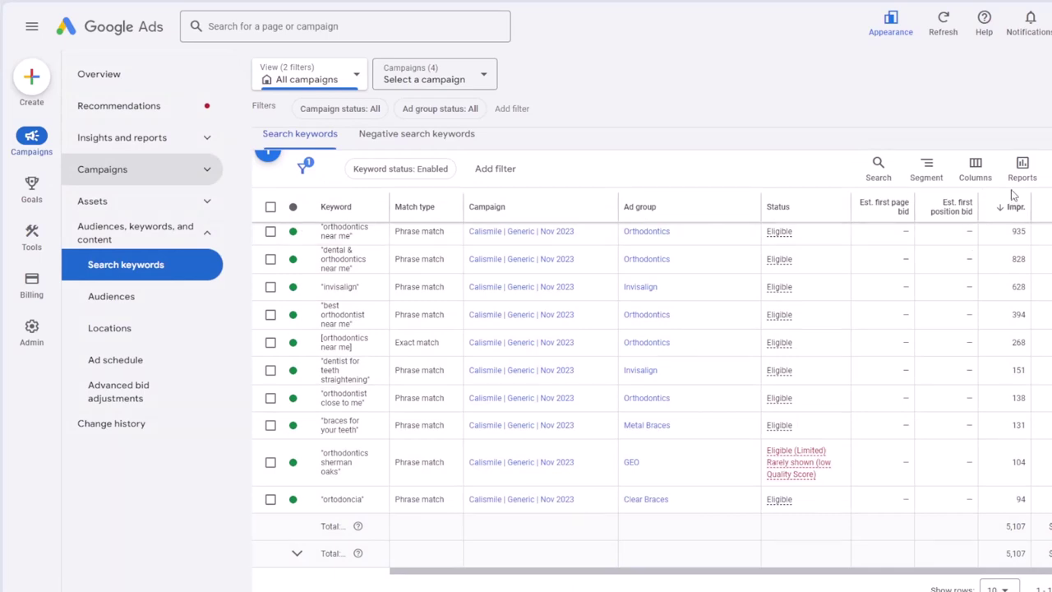
- Look through the segment, predefined report and column options of the search keywords table without applying any of them
click(931, 172)
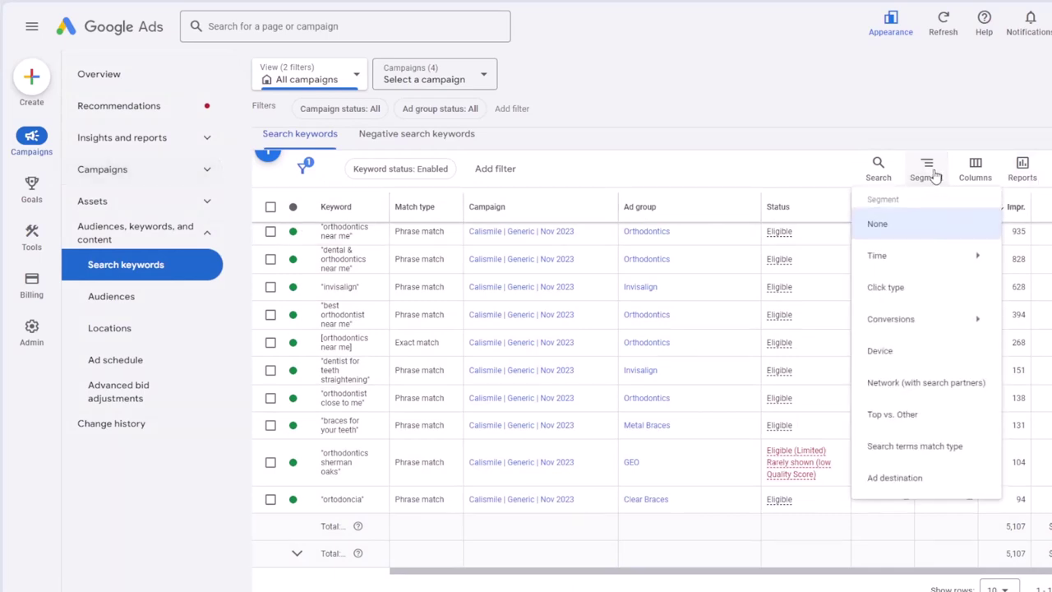
click(1021, 174)
click(1038, 171)
click(1038, 171)
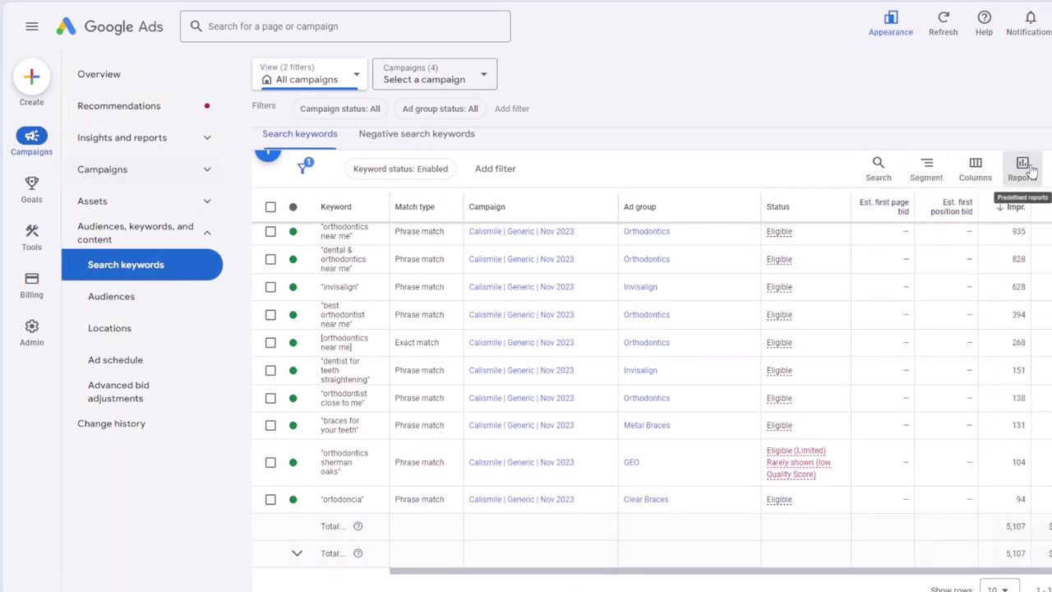
click(1026, 173)
mouse_move(1037, 215)
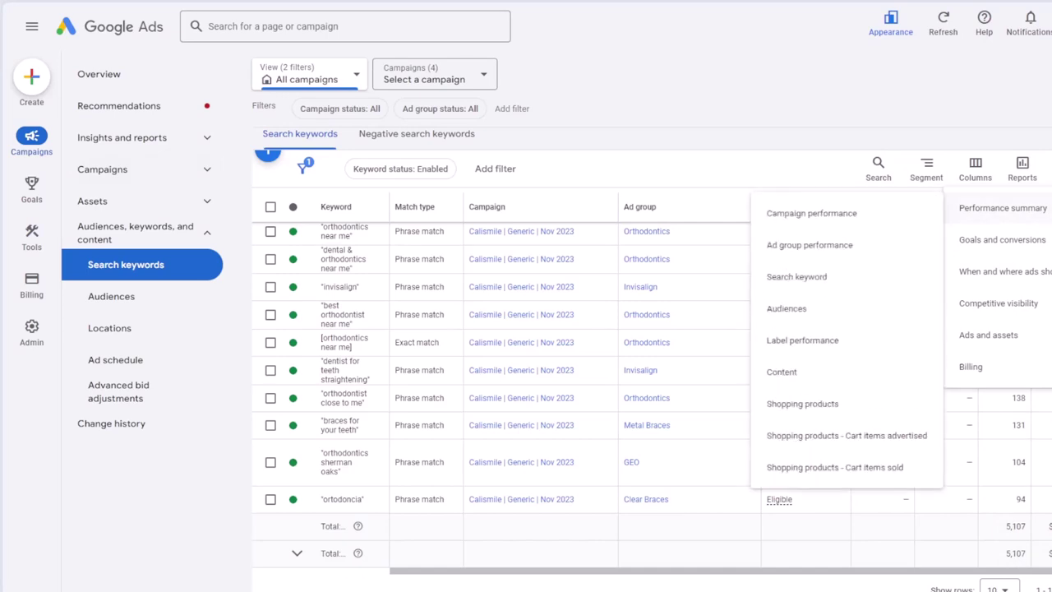
click(967, 407)
click(976, 168)
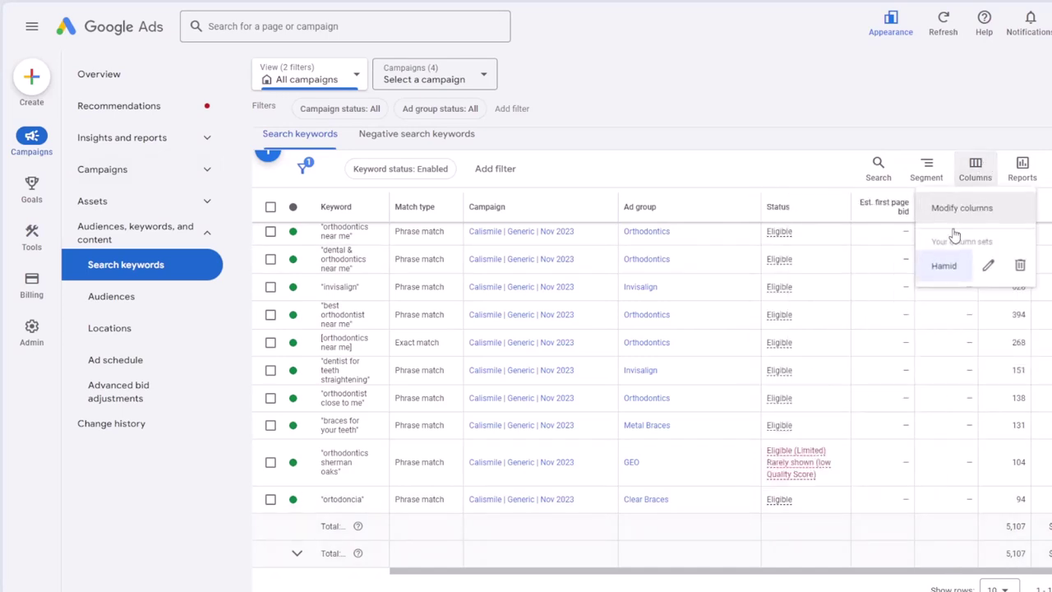
click(868, 585)
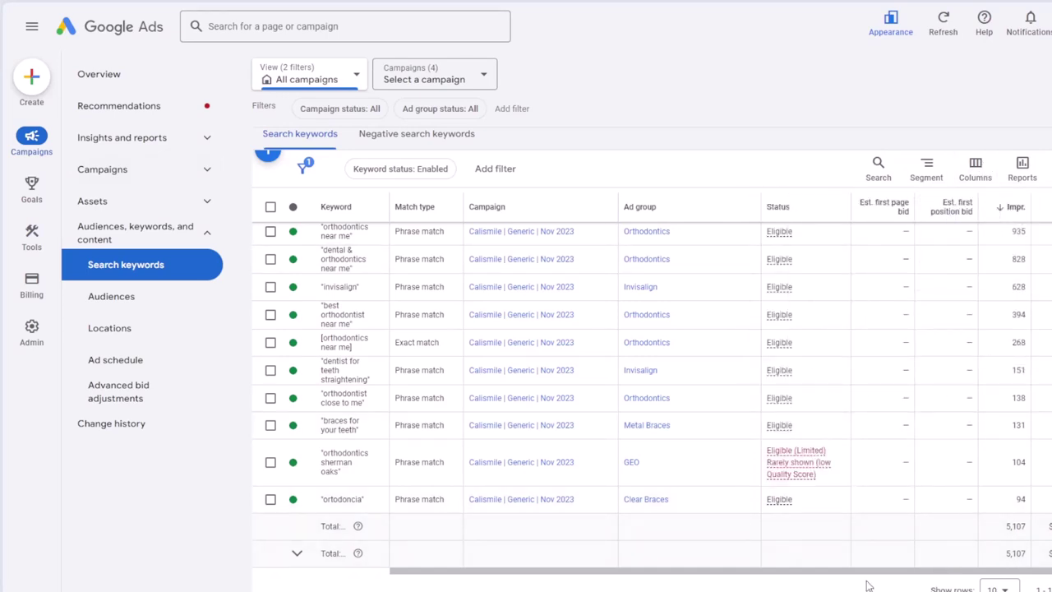
scroll(834, 465, up, 1)
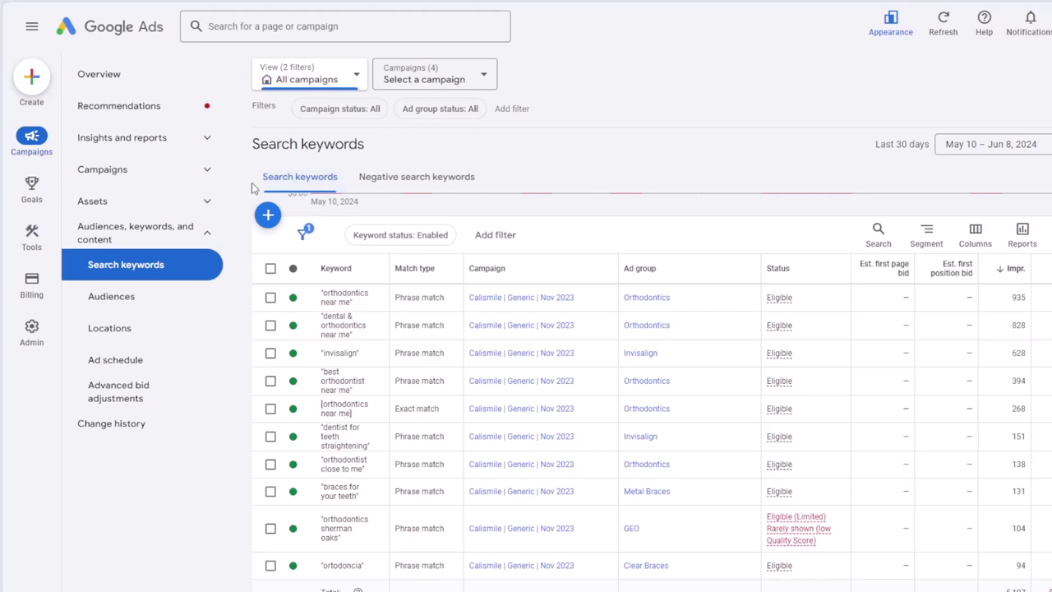
- View the negative search keywords and the options for rows per page without changing them, and return to the search keywords list
click(386, 185)
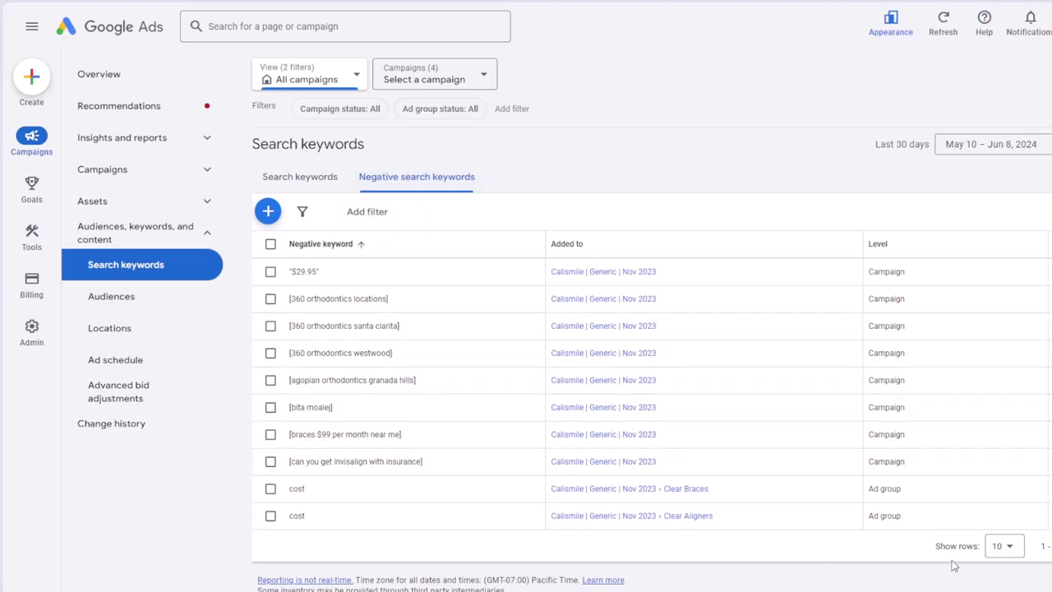
click(1003, 550)
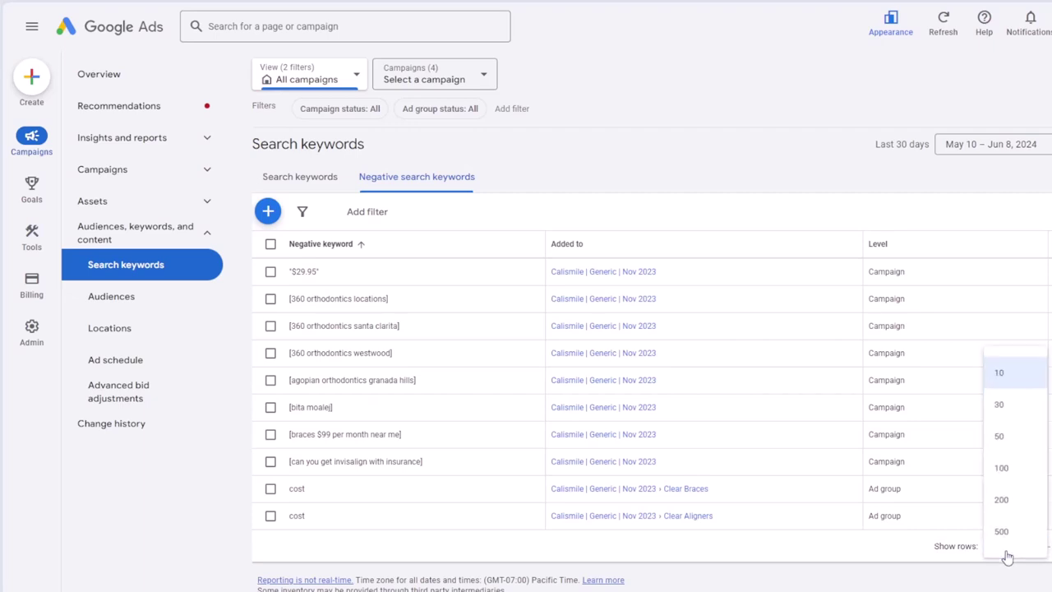
click(990, 569)
click(1004, 548)
click(986, 585)
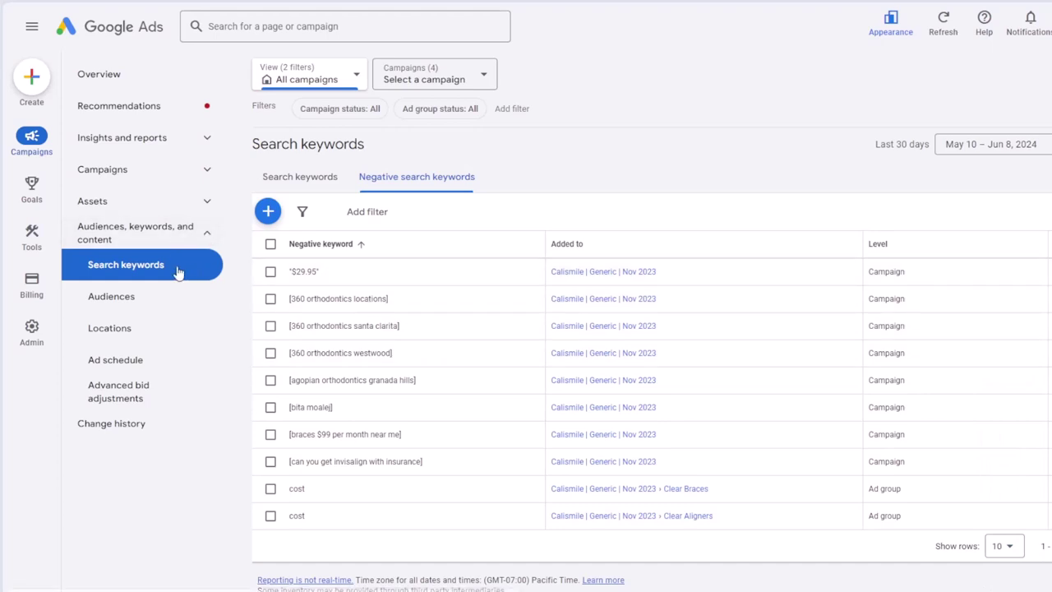
click(287, 176)
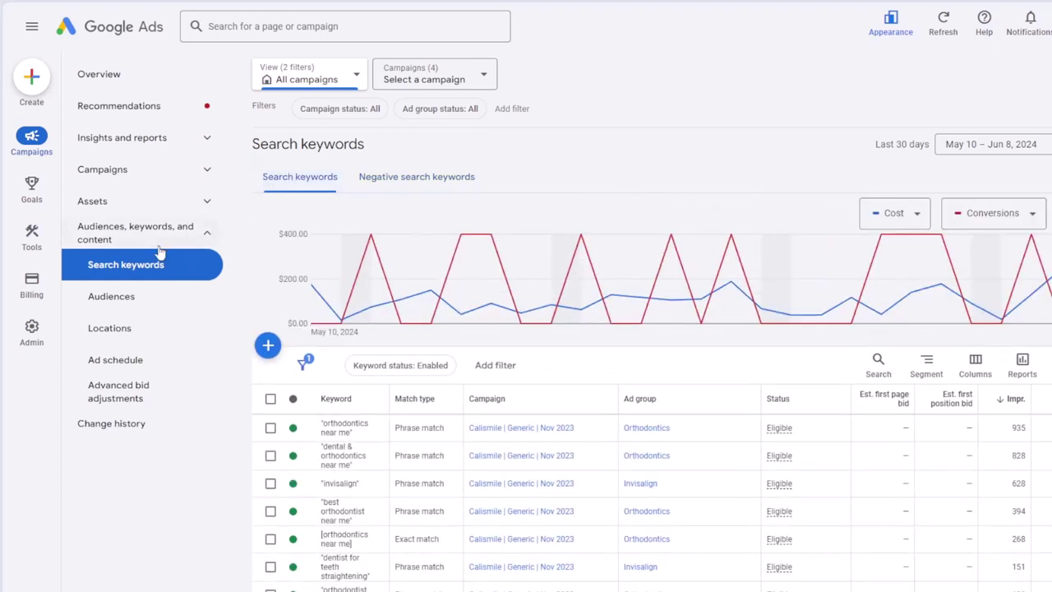
- Open the Audiences page and read the Audience segments section and its description
click(127, 300)
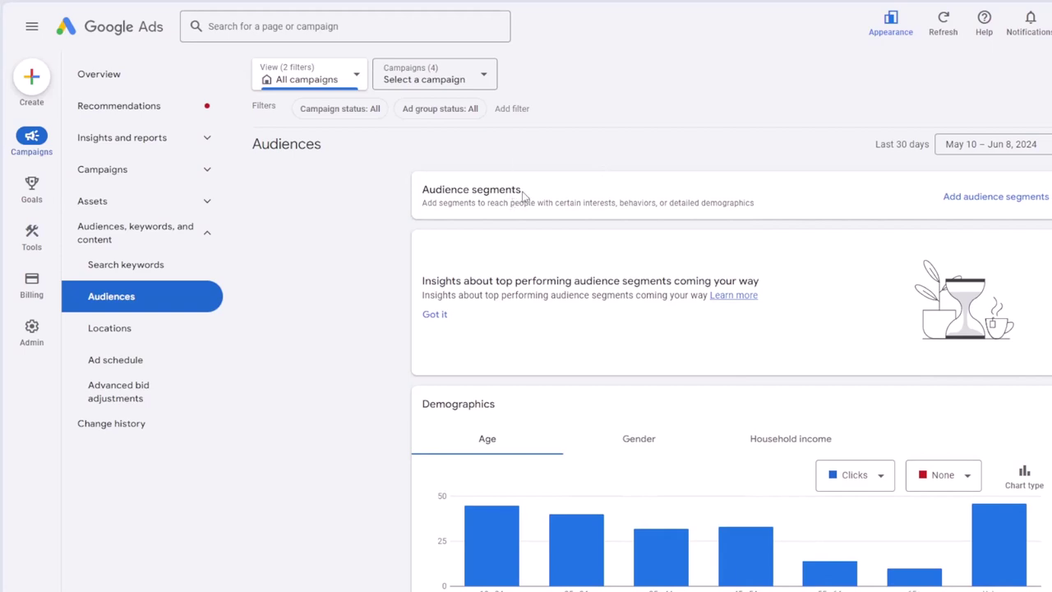
drag(522, 194, 389, 205)
click(422, 195)
drag(717, 204, 1037, 255)
click(446, 205)
click(1037, 255)
scroll(1026, 346, down, 2)
- View the audience demographics charts by age, gender and household income, and look at the chart's metric options without choosing one
mouse_move(497, 402)
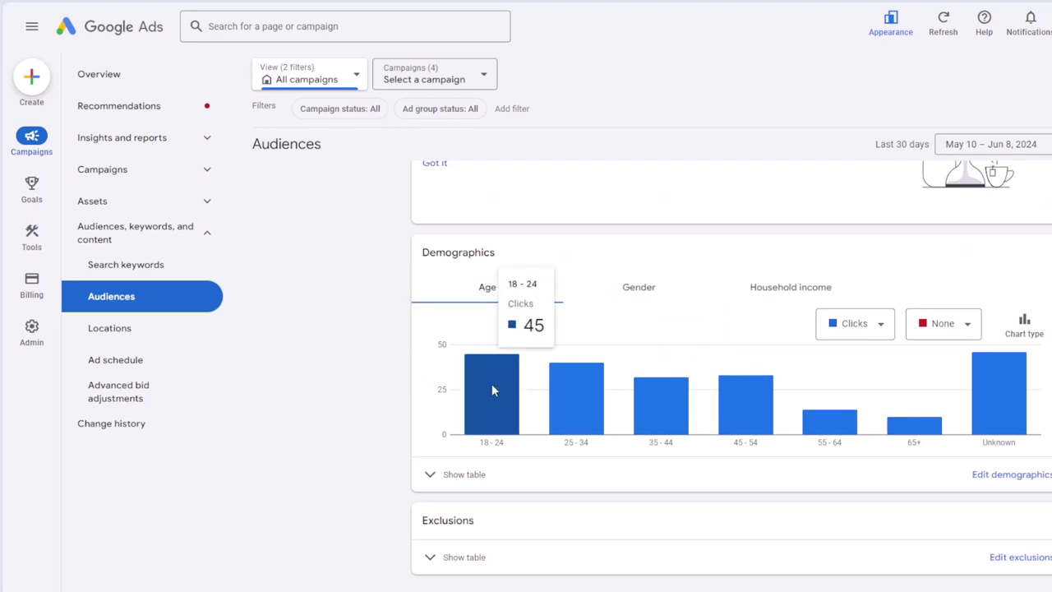
click(655, 287)
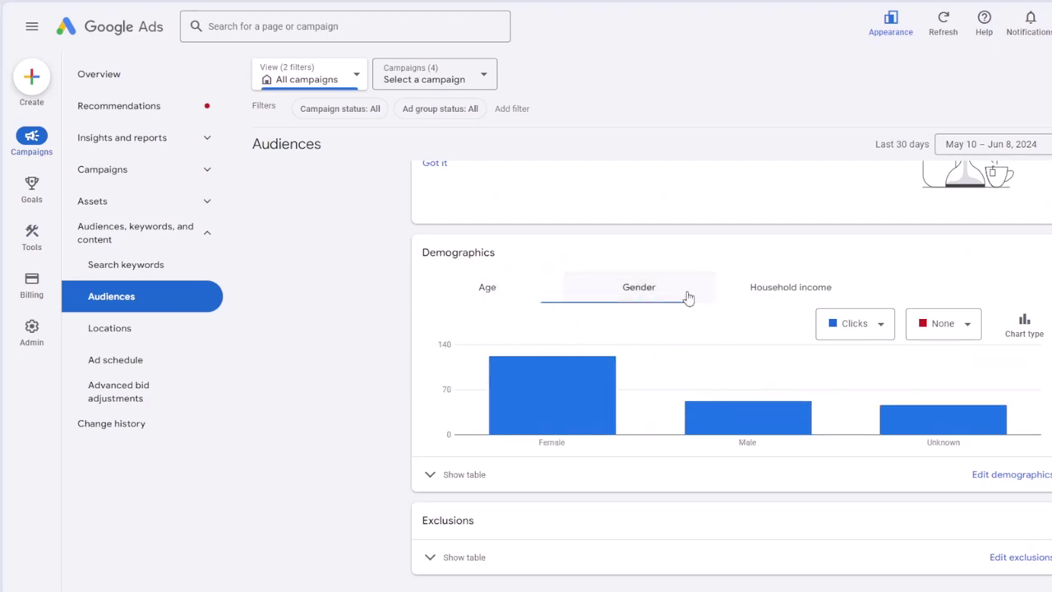
click(806, 294)
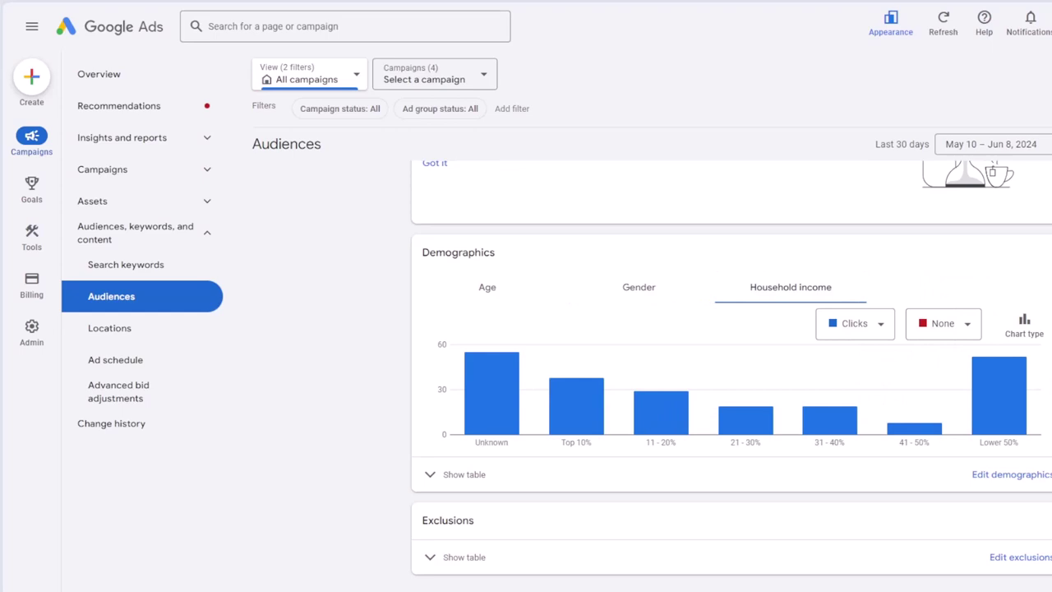
click(456, 286)
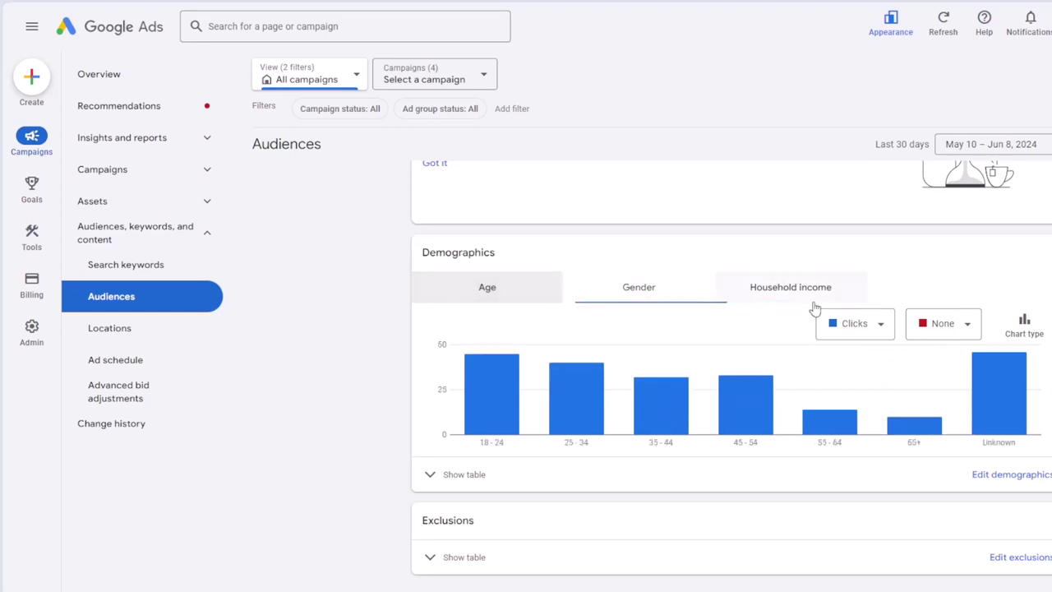
click(854, 324)
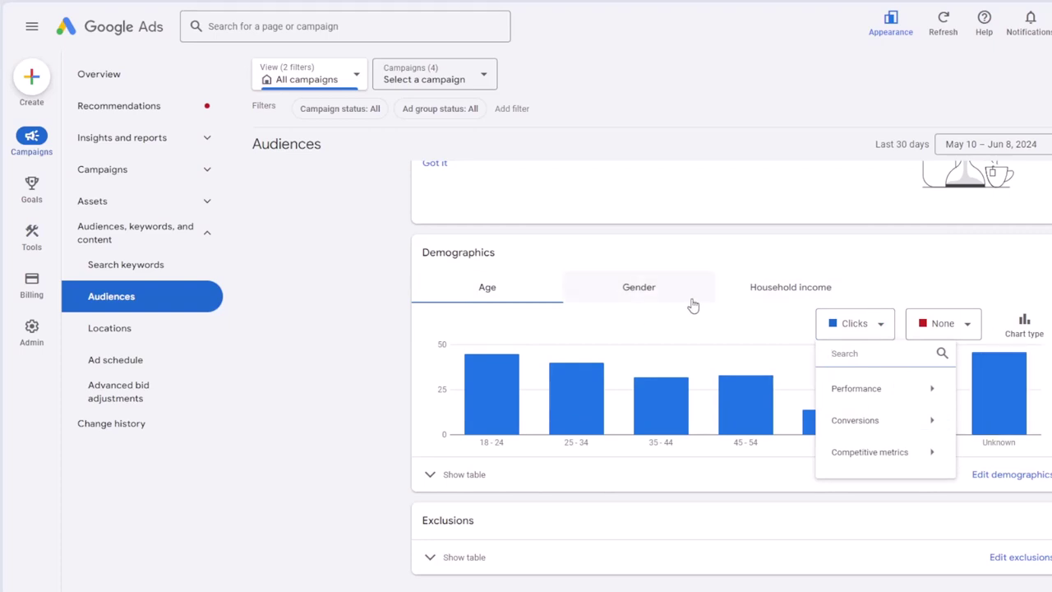
key(Escape)
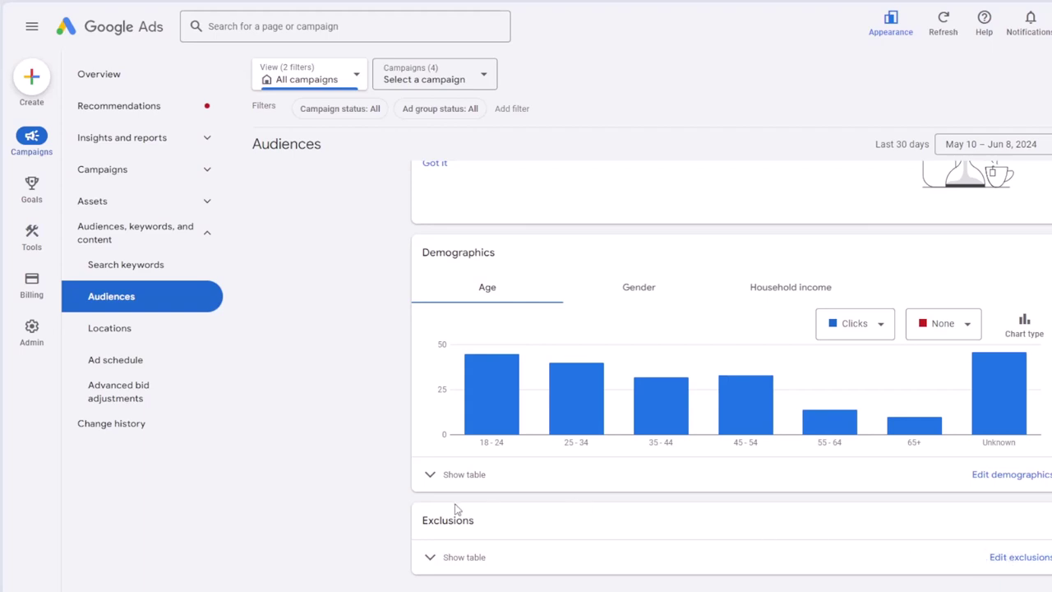
scroll(752, 464, up, 2)
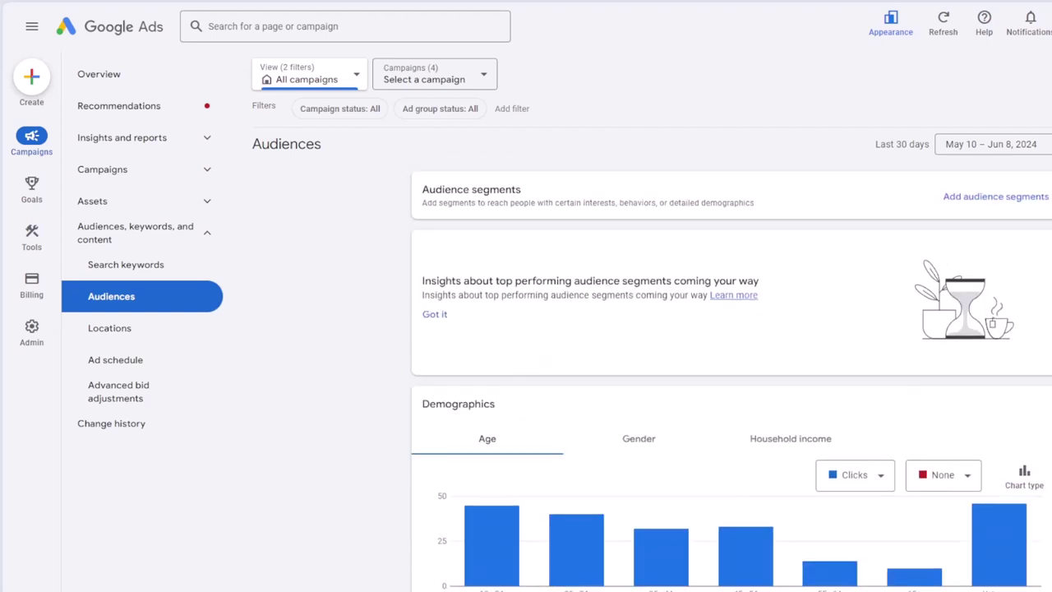
- Open the Locations page, look through the targeted locations and the row-count options, and briefly view the location exclusions
click(136, 331)
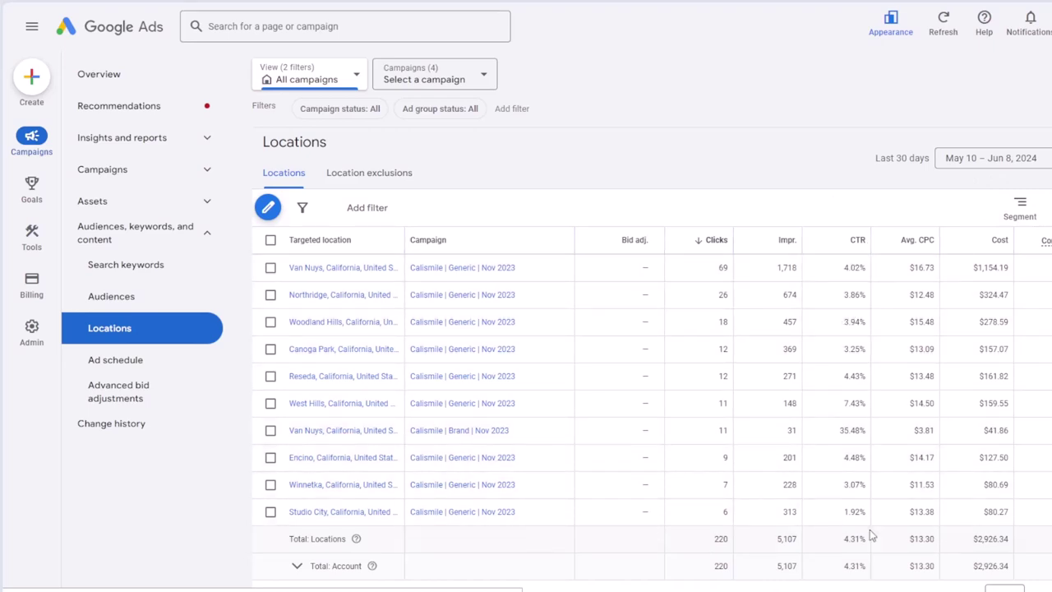
scroll(869, 529, down, 1)
click(1010, 531)
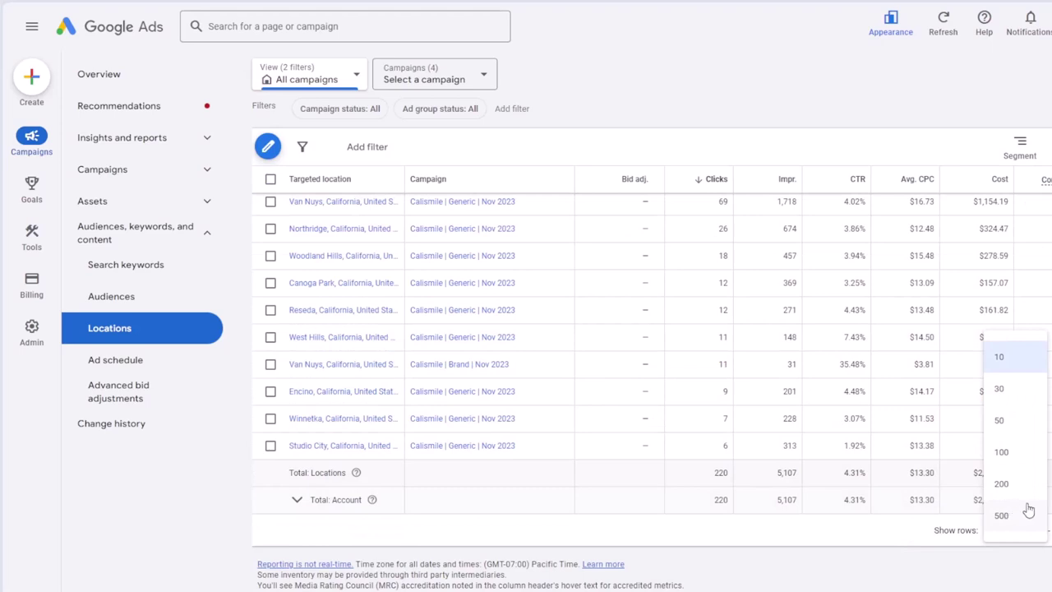
click(658, 549)
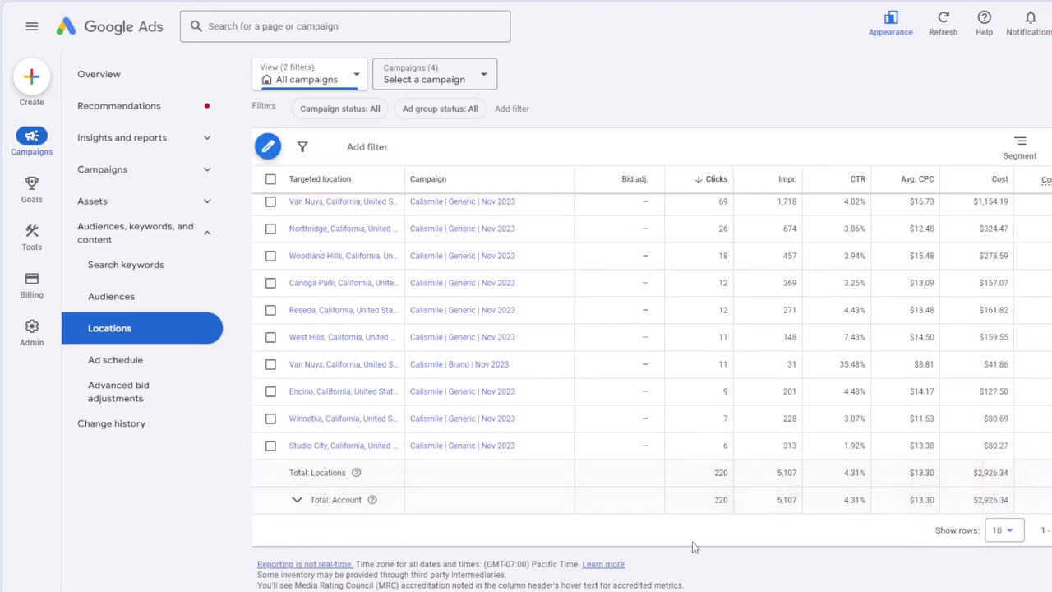
scroll(723, 542, up, 1)
key(F11)
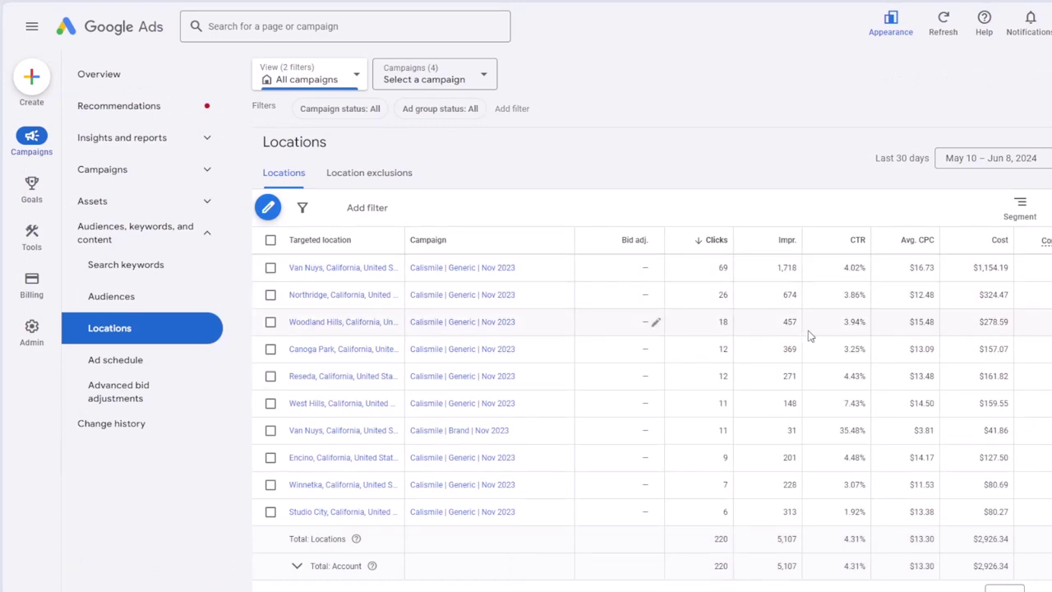
click(353, 181)
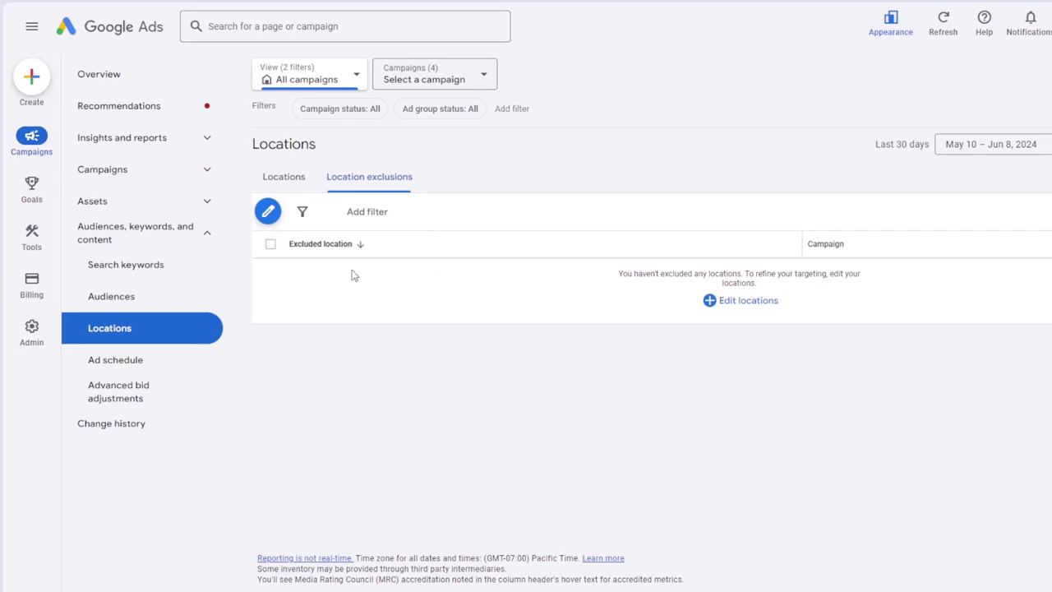
click(298, 181)
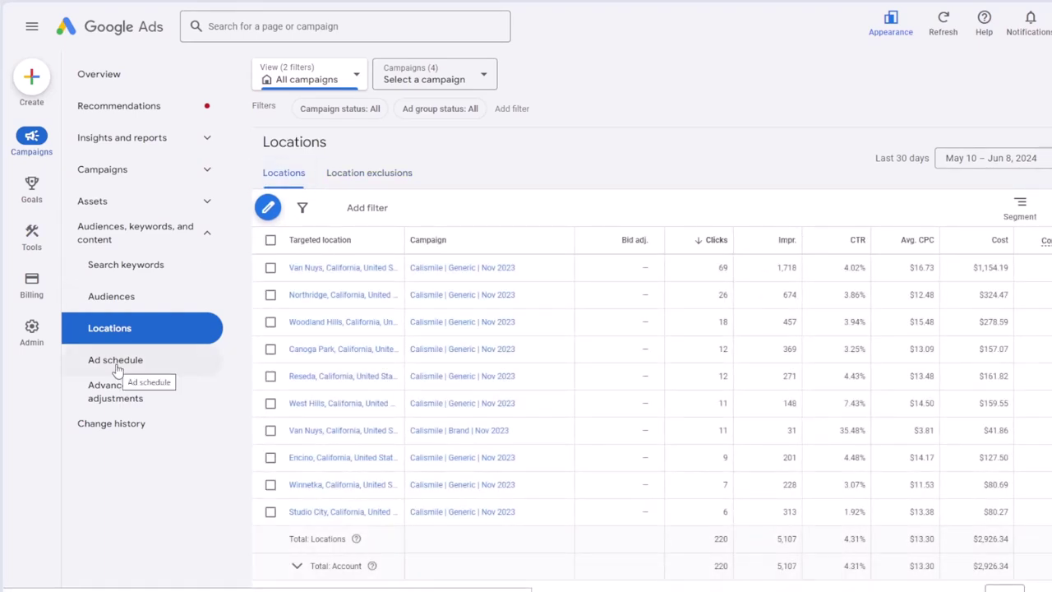
- Limit the Locations page to the Calismile | Generic | Nov 2023 campaign and enlarge its map
click(477, 86)
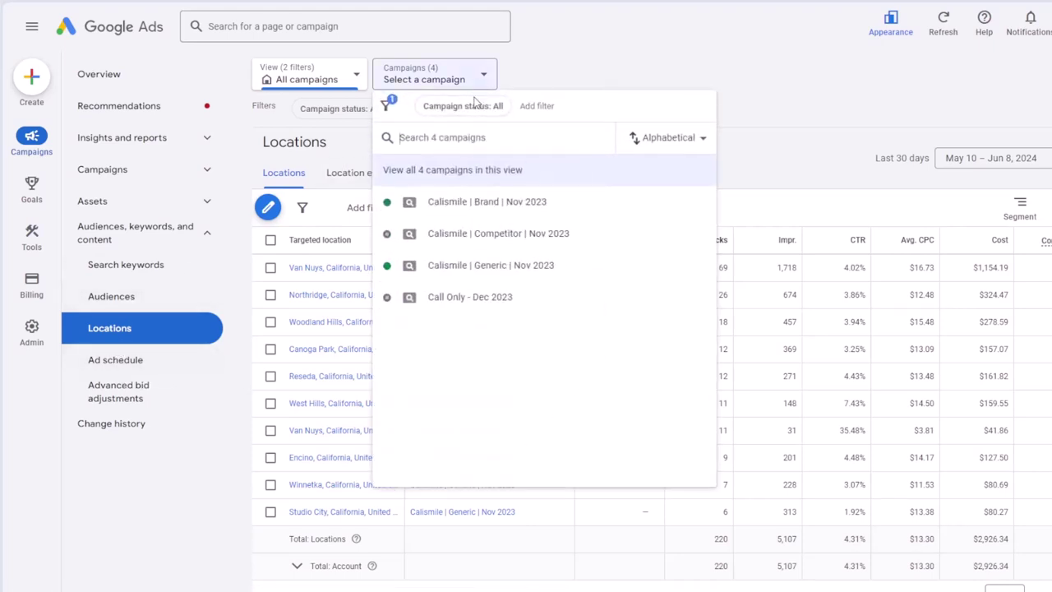
click(481, 265)
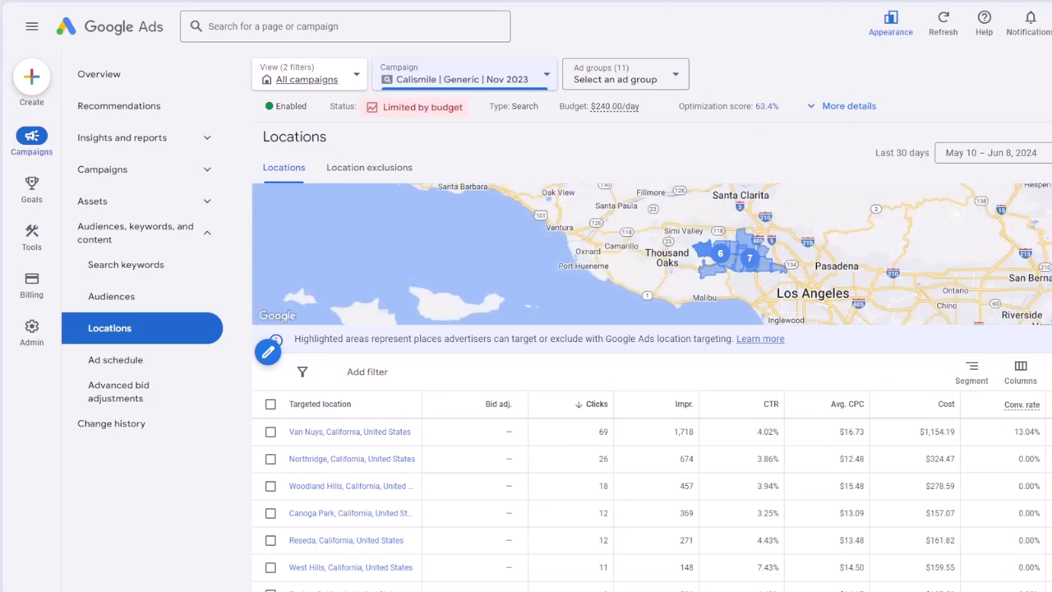
click(907, 315)
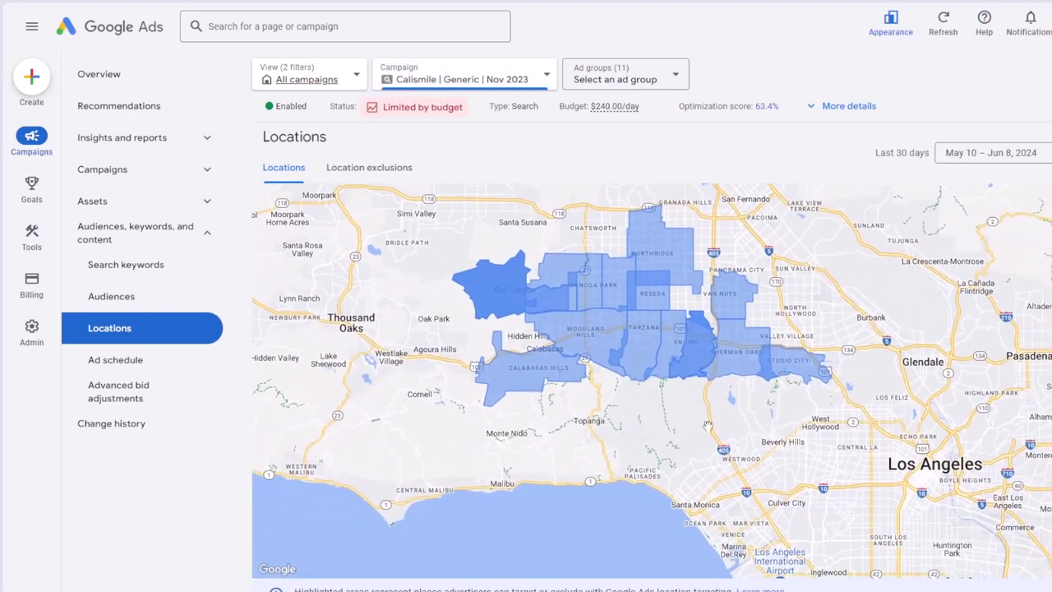
- Examine the targeted areas on the enlarged map, restore the map's size and return to the view of all campaigns
drag(707, 427, 703, 454)
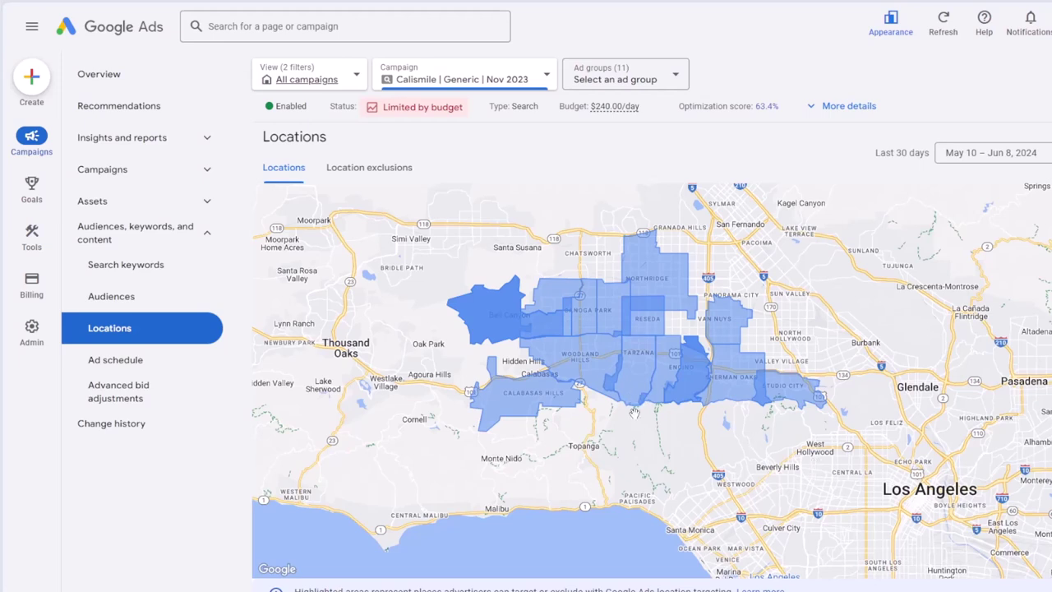
drag(634, 411, 635, 452)
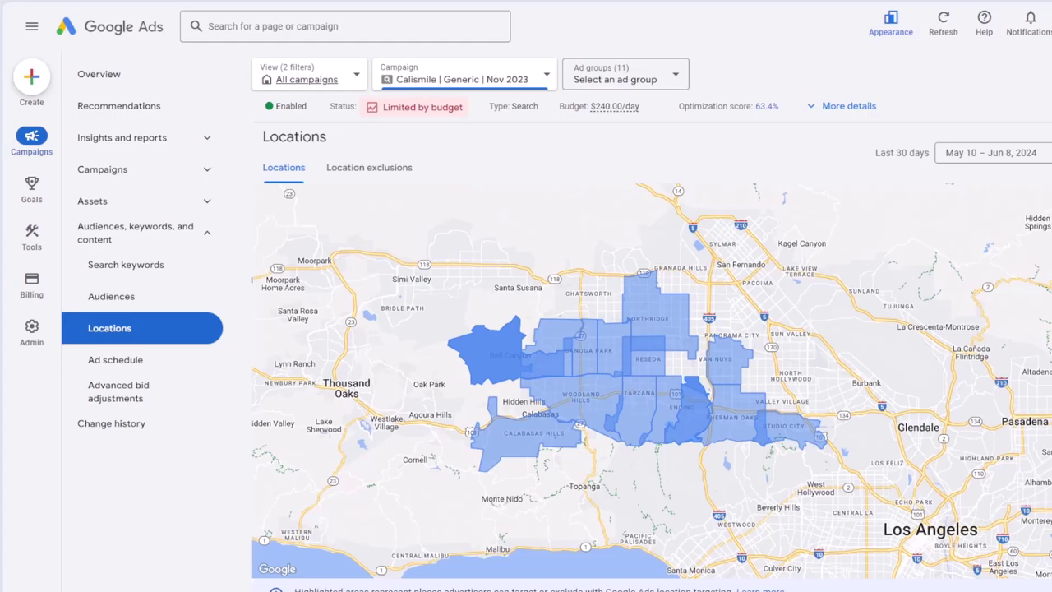
scroll(681, 356, down, 2)
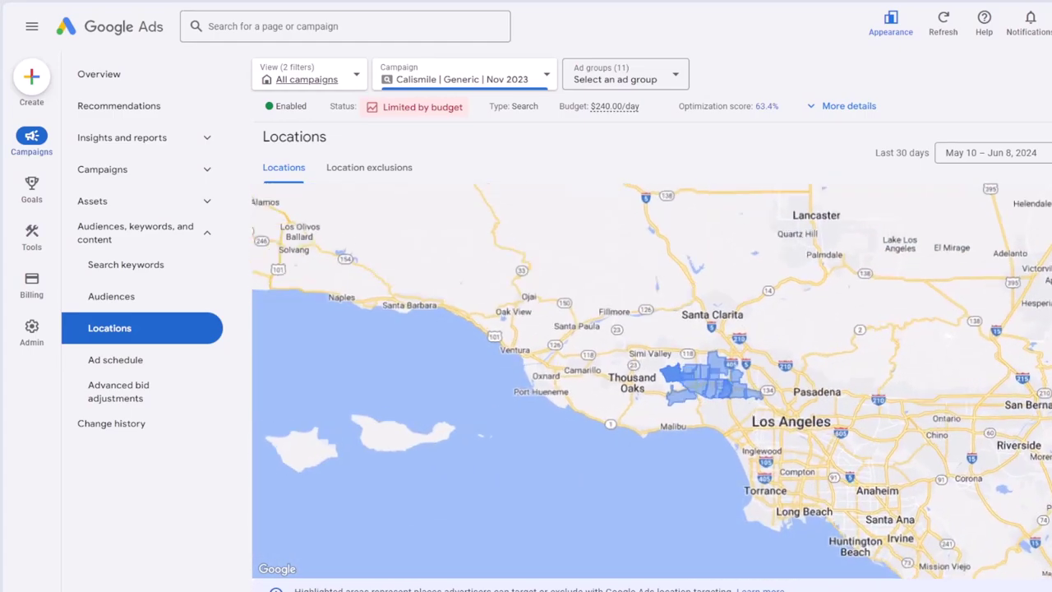
scroll(681, 356, up, 2)
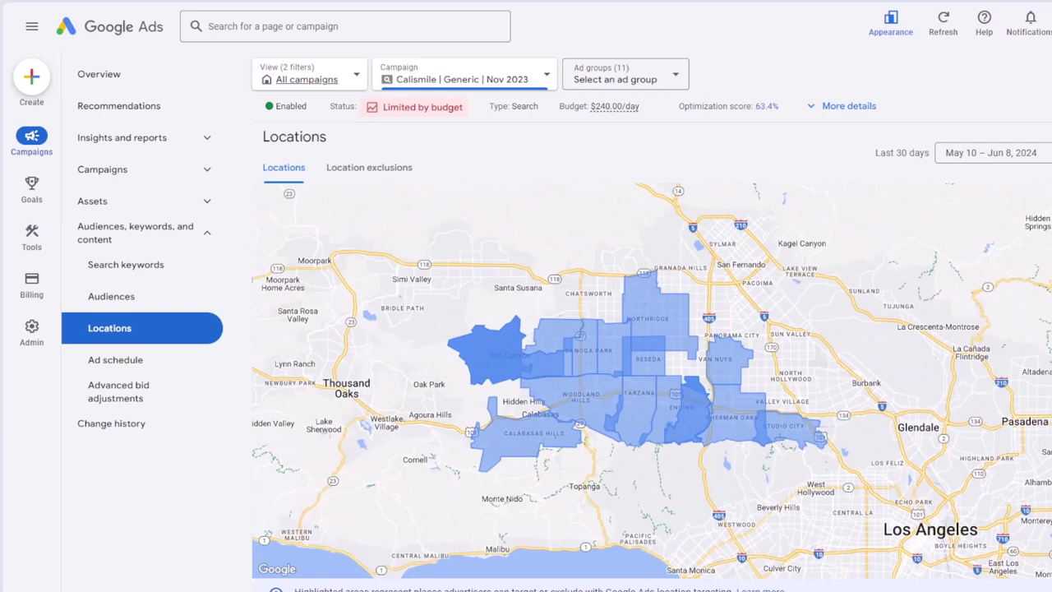
scroll(767, 281, down, 3)
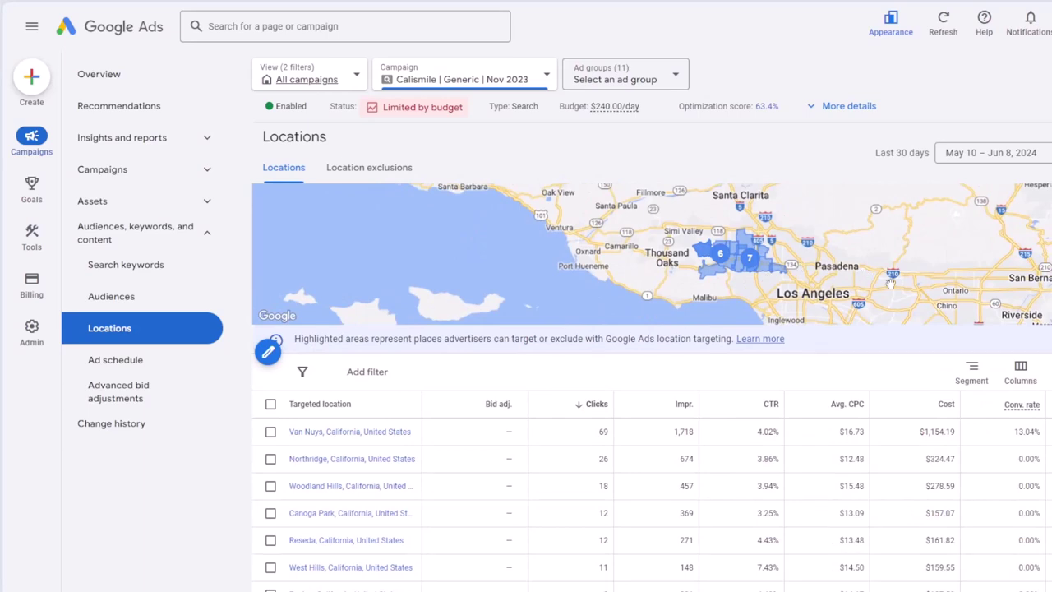
click(538, 82)
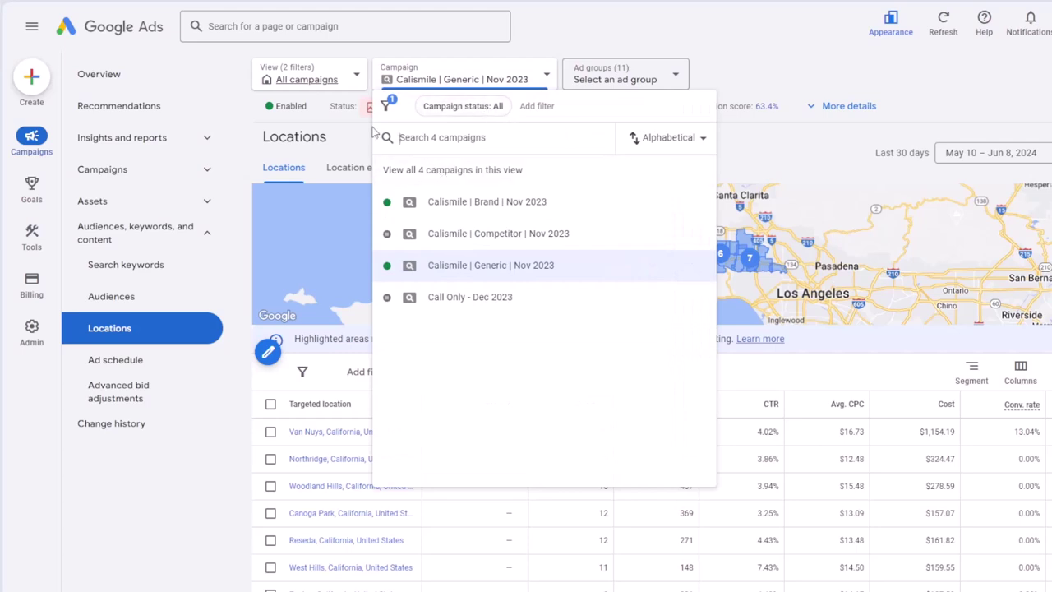
click(333, 82)
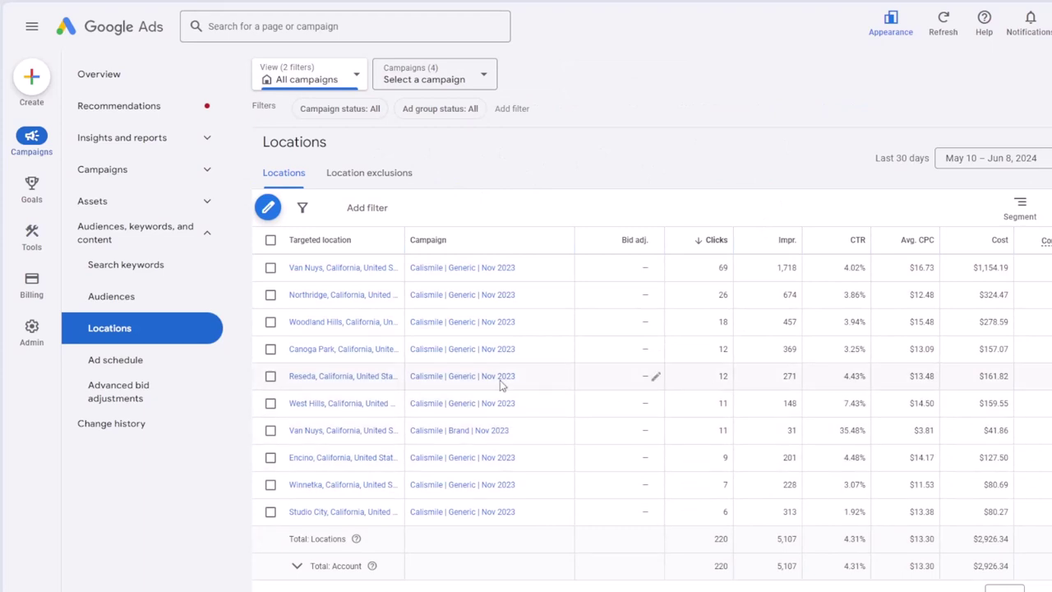
- Open the Ad schedule page and view its schedule editor, cancelling without selecting a campaign
click(128, 369)
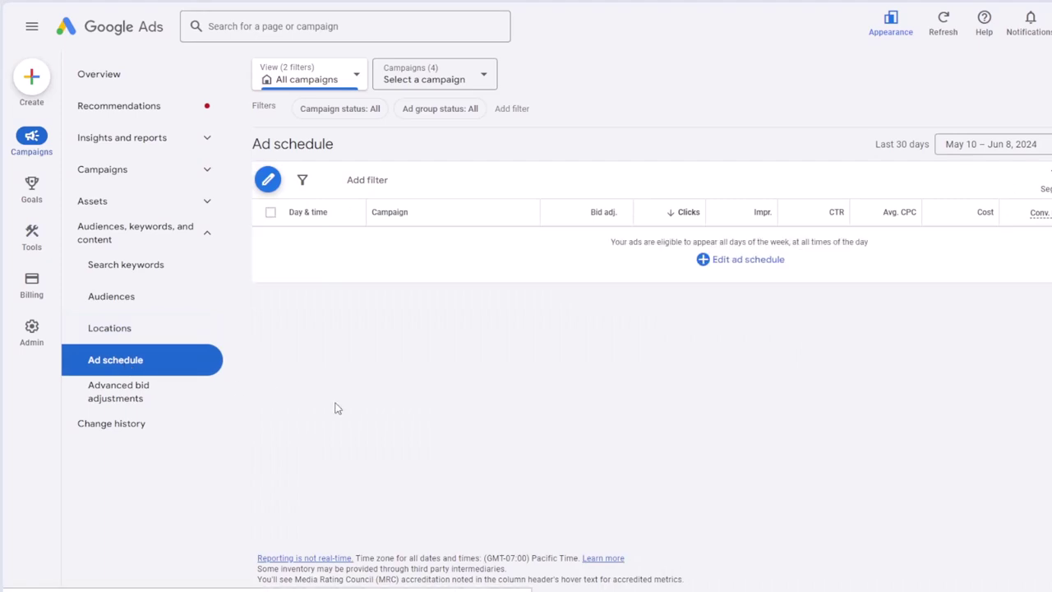
click(267, 179)
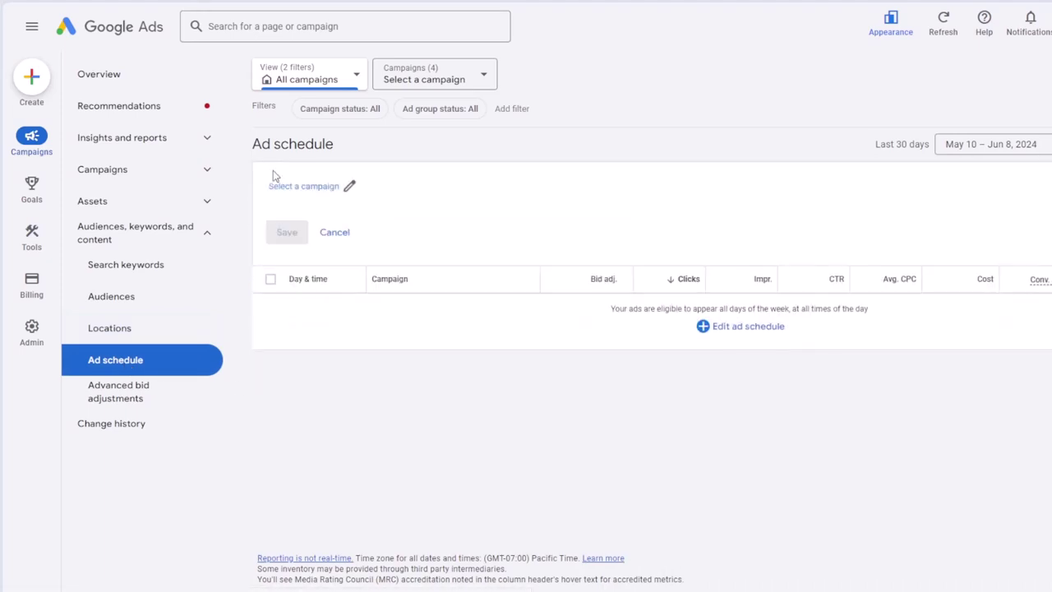
click(332, 233)
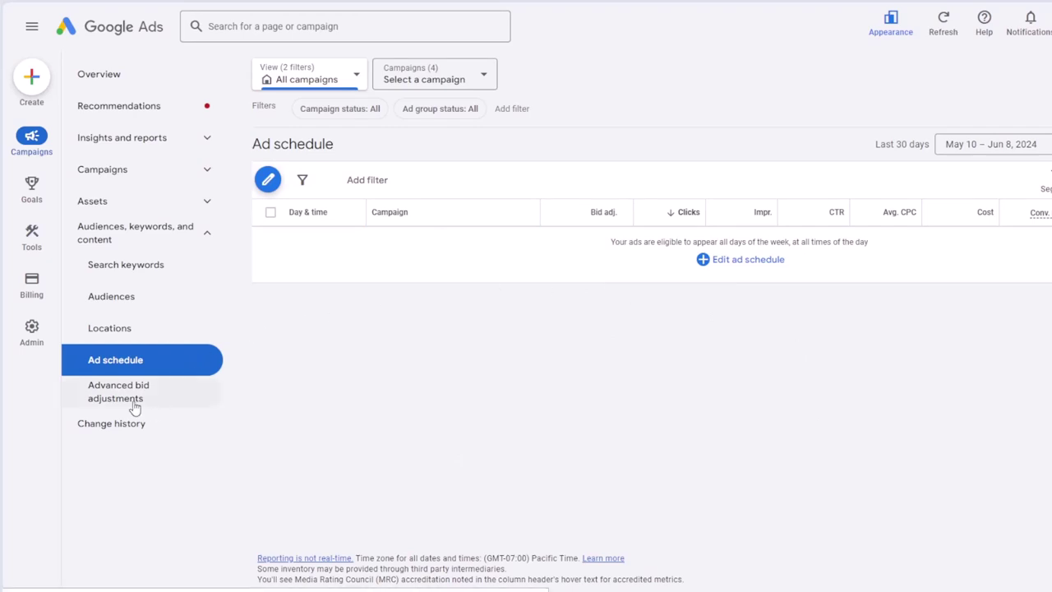
- Open the Advanced bid adjustments page and look through the call interactions chart and table
click(163, 399)
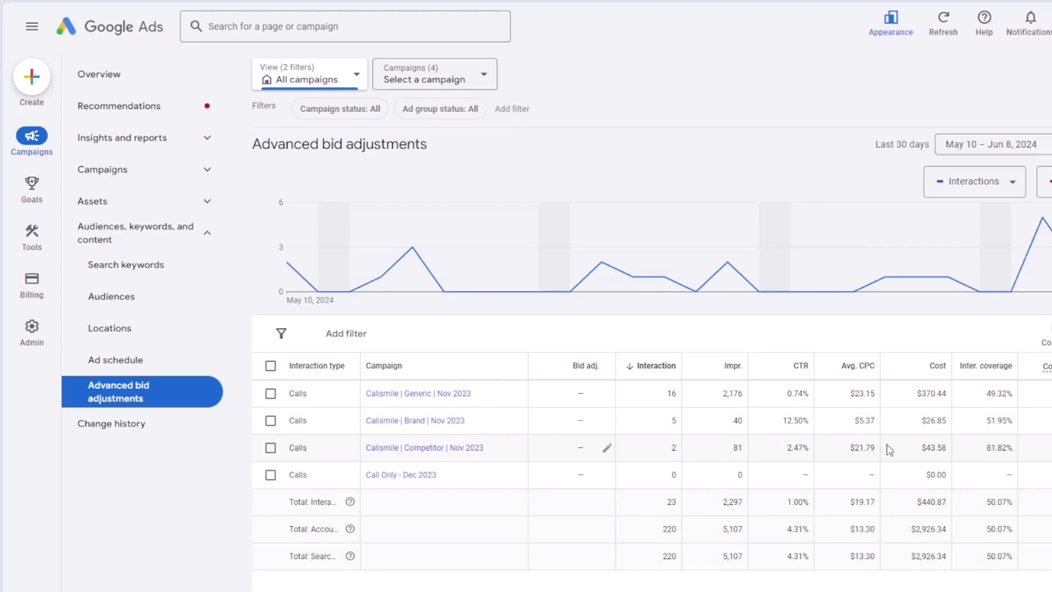
scroll(887, 450, down, 2)
scroll(888, 449, up, 2)
- Collapse the Audiences, keywords, and content section, briefly expanding it again to review its pages
mouse_move(376, 270)
click(206, 236)
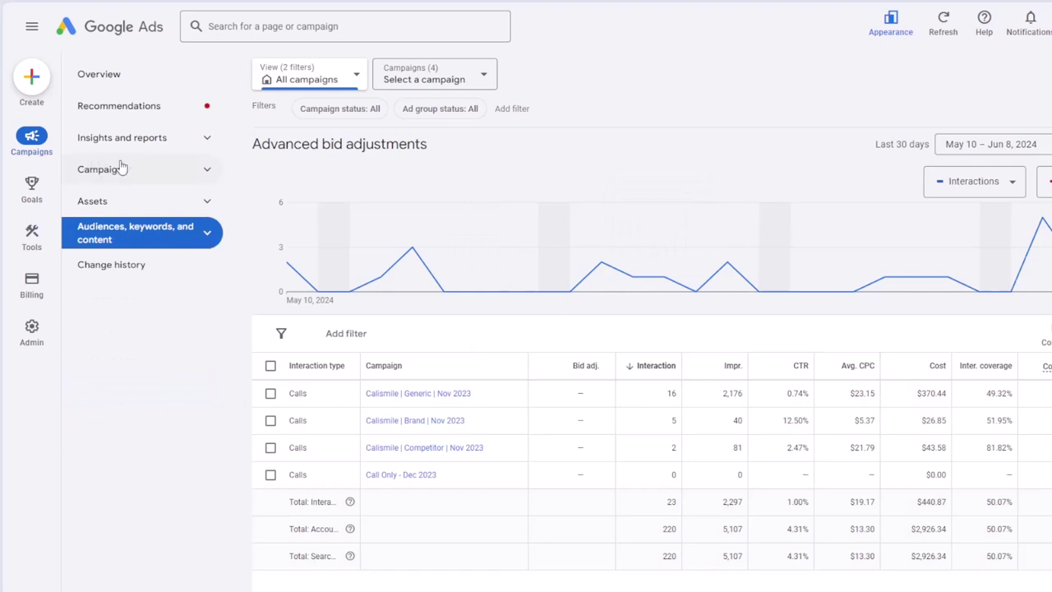
click(207, 240)
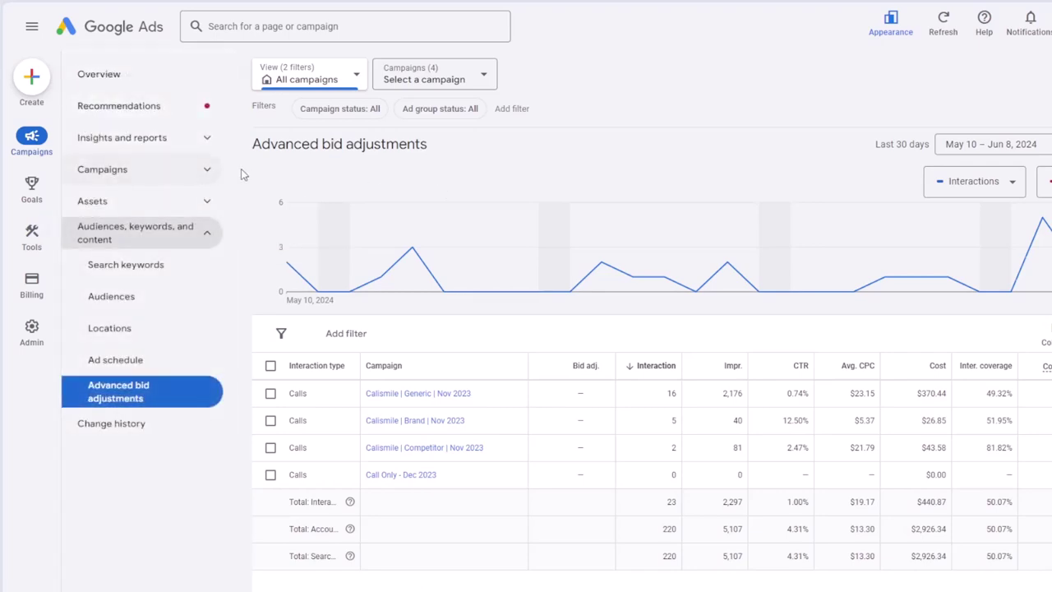
click(207, 238)
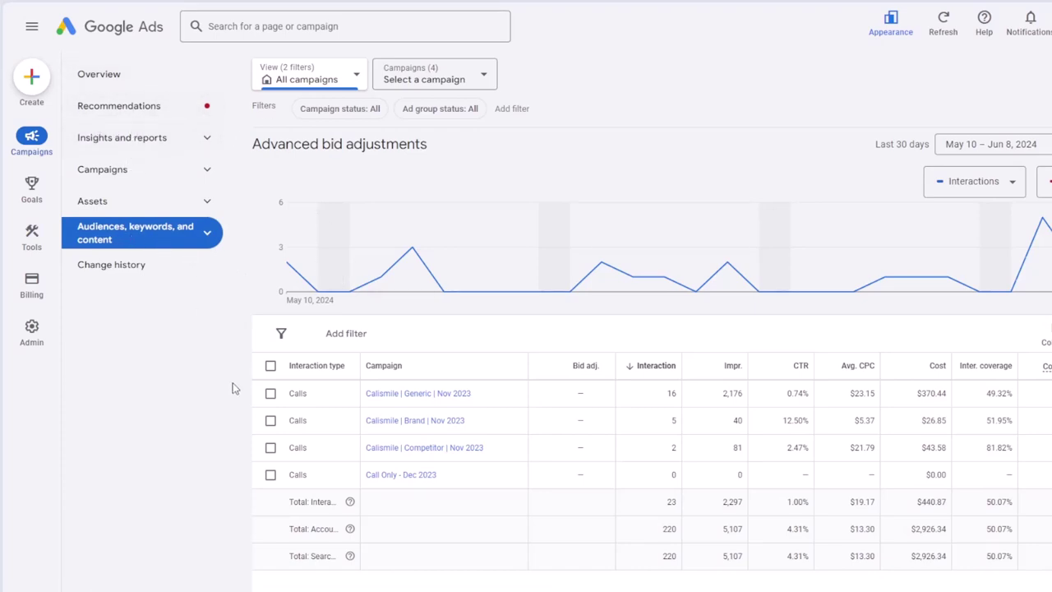
- Open the Insights page under Insights and reports and look over the overall performance and performance highlights sections
click(206, 141)
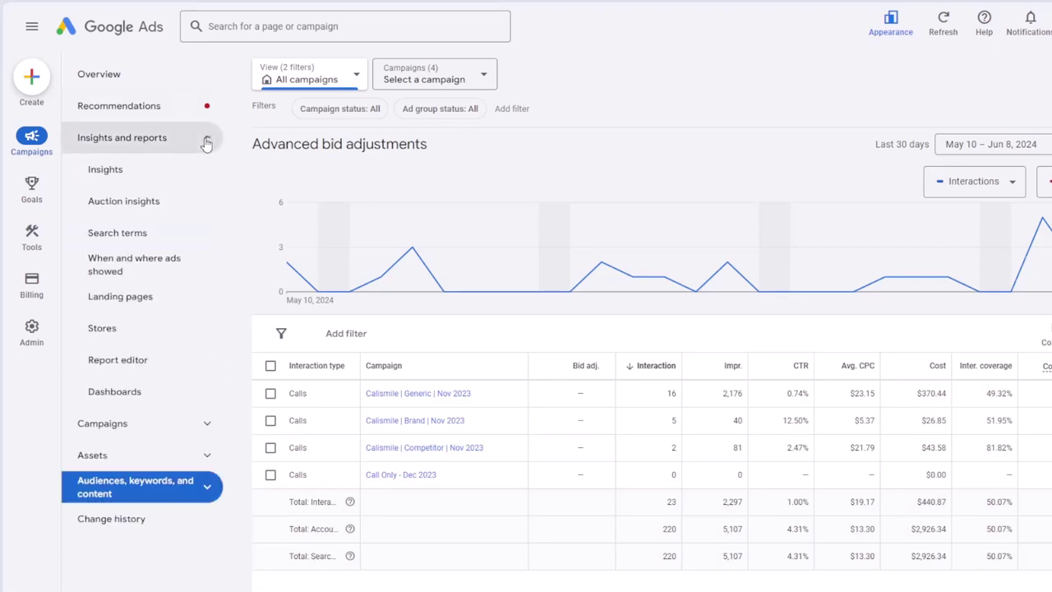
click(105, 169)
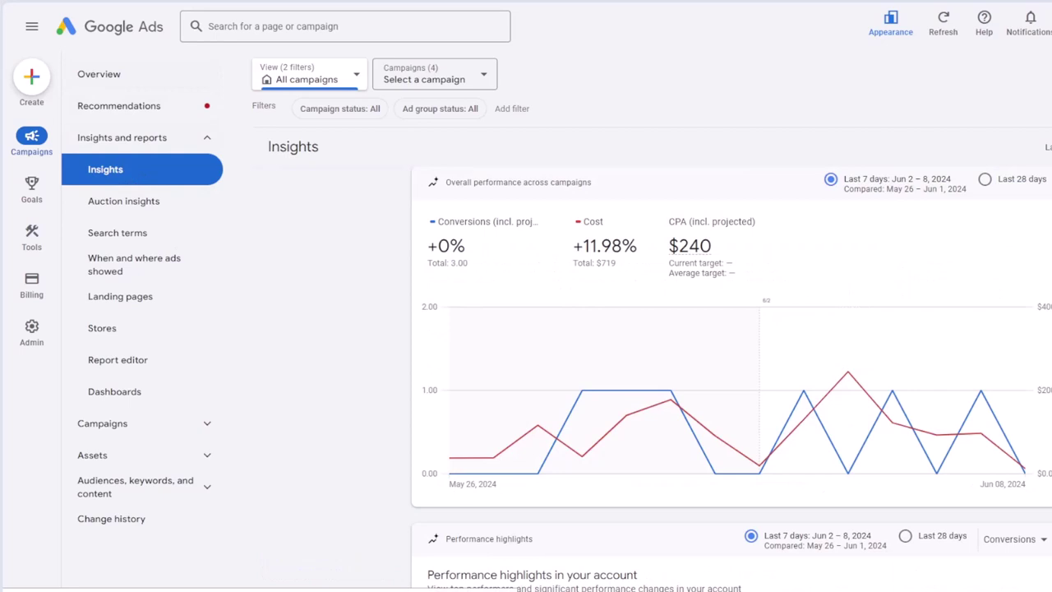
scroll(732, 378, down, 3)
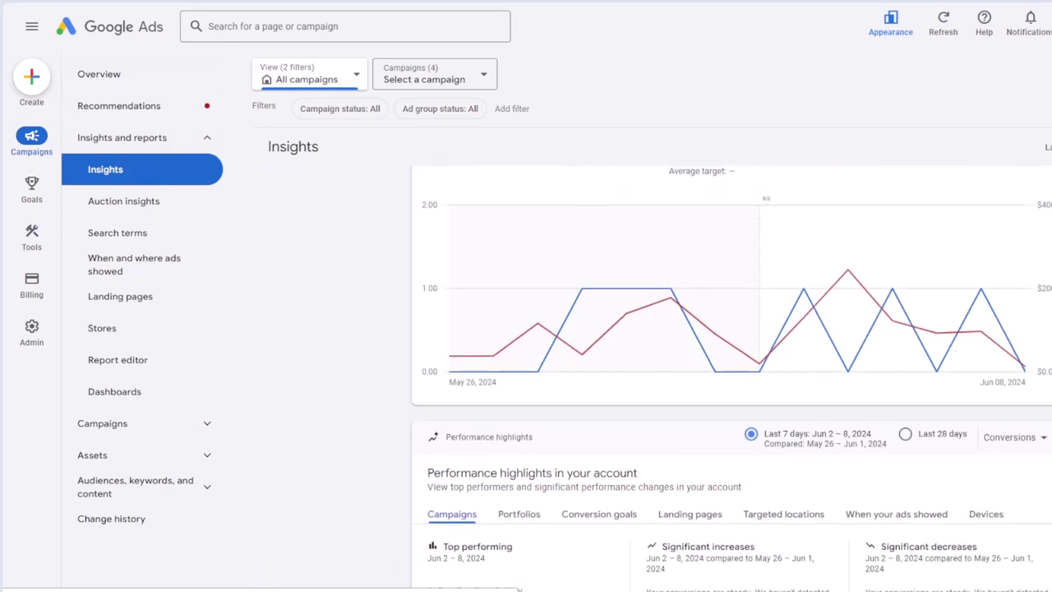
scroll(479, 546, up, 3)
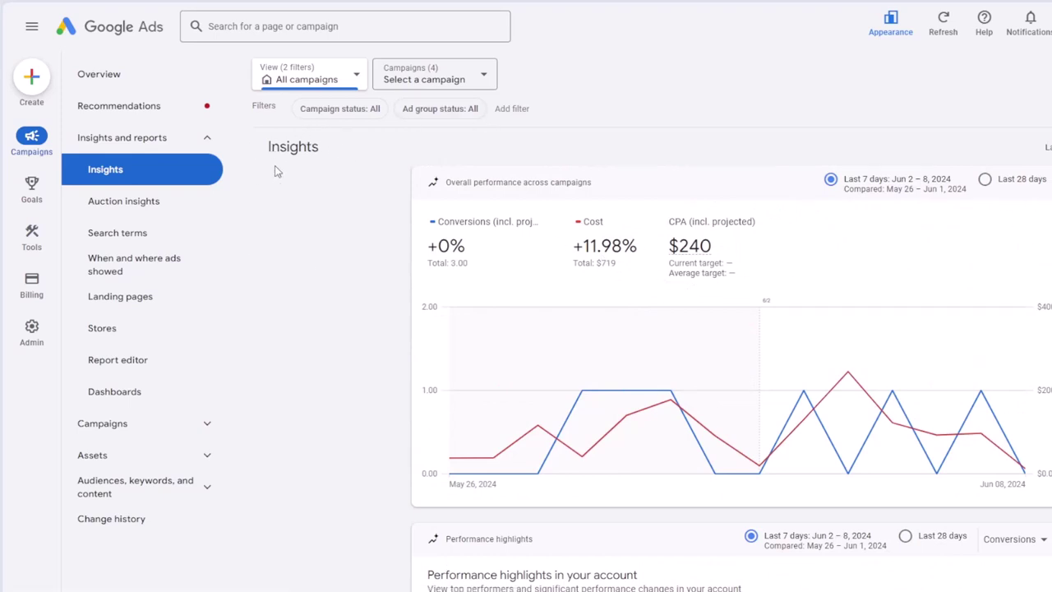
- Look through the search terms insights and the Orthodontic Braces search trend charts on the Insights page
scroll(731, 378, down, 6)
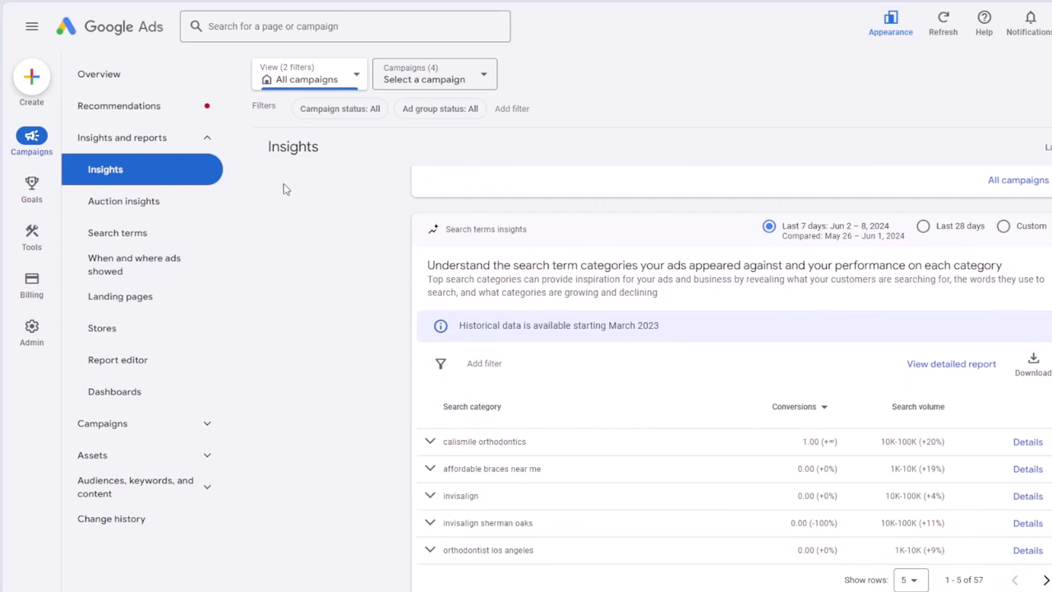
scroll(731, 378, down, 5)
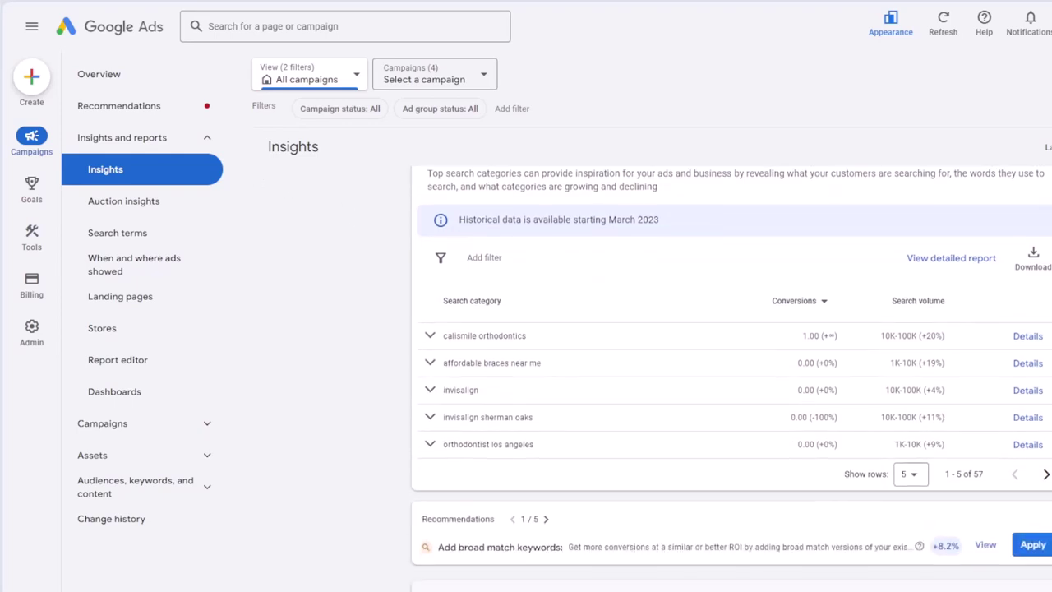
scroll(731, 378, down, 2)
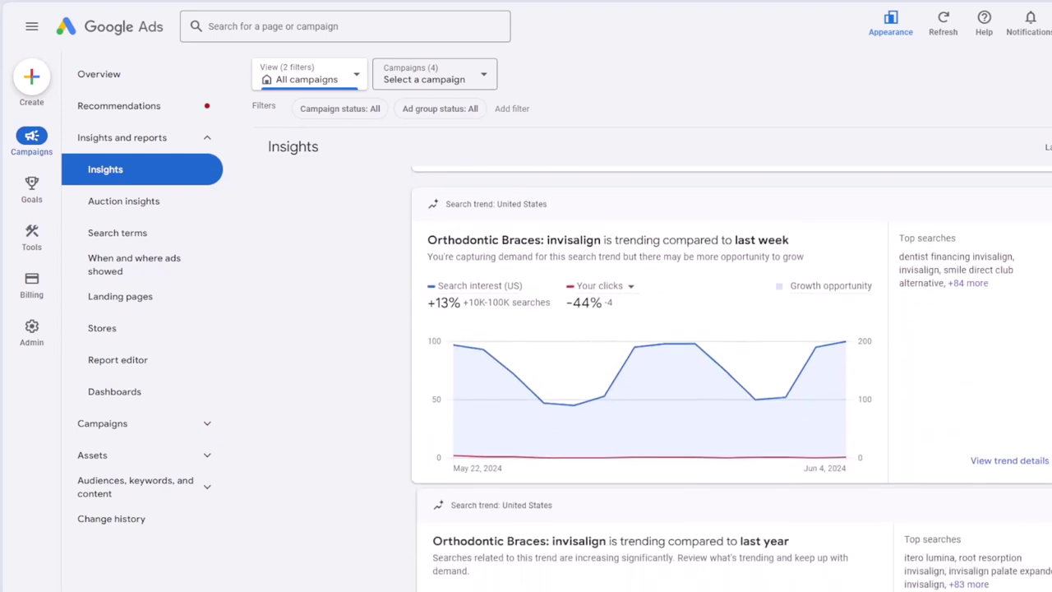
scroll(731, 378, down, 1)
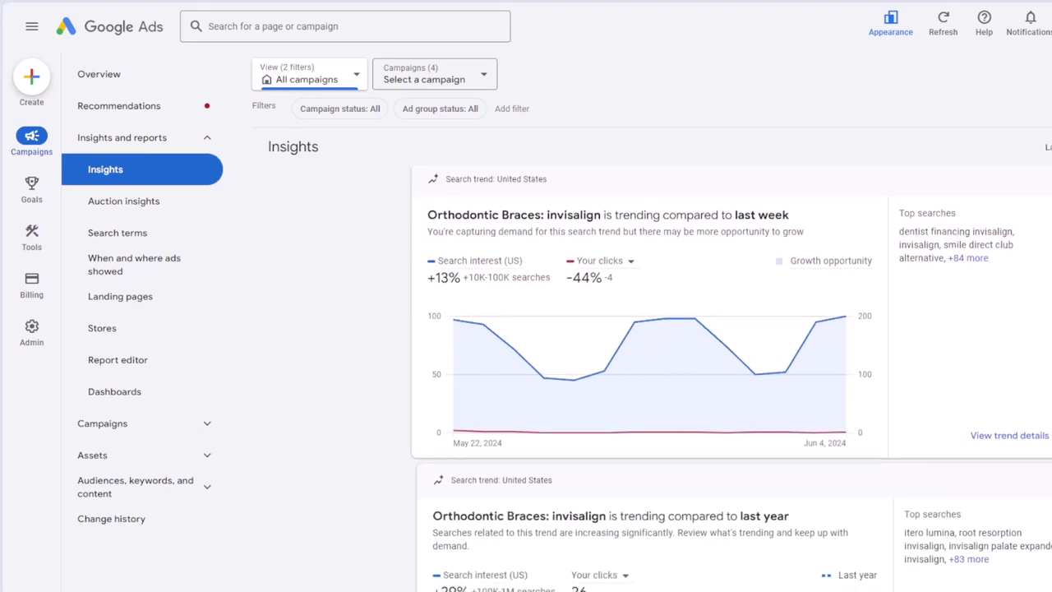
scroll(732, 378, up, 10)
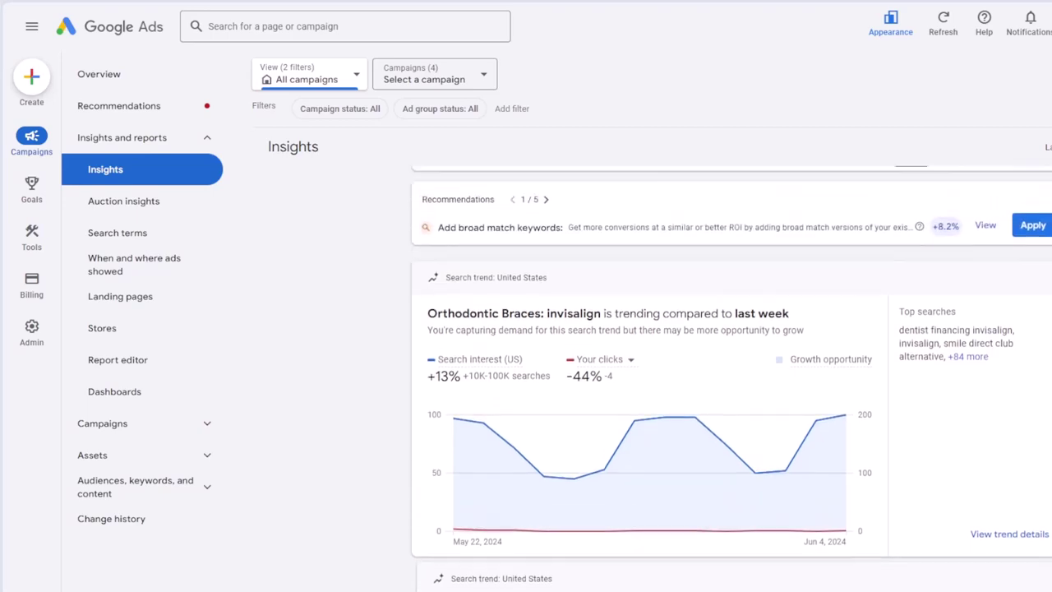
- Review the Suggested trends table on the Insights page, briefly highlighting the Orthodontic Braces category
scroll(731, 378, down, 10)
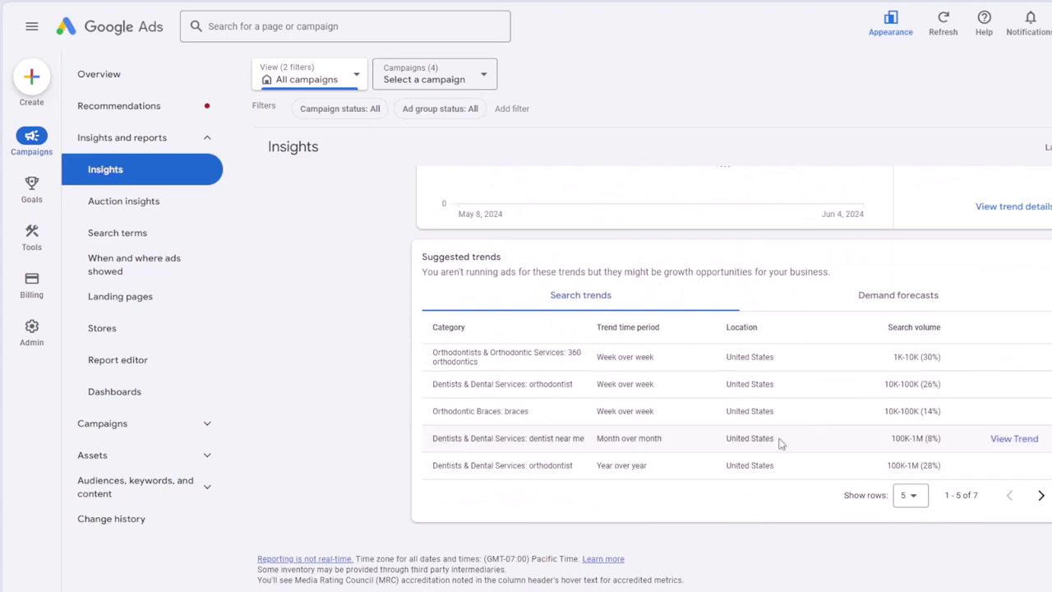
scroll(1013, 471, up, 5)
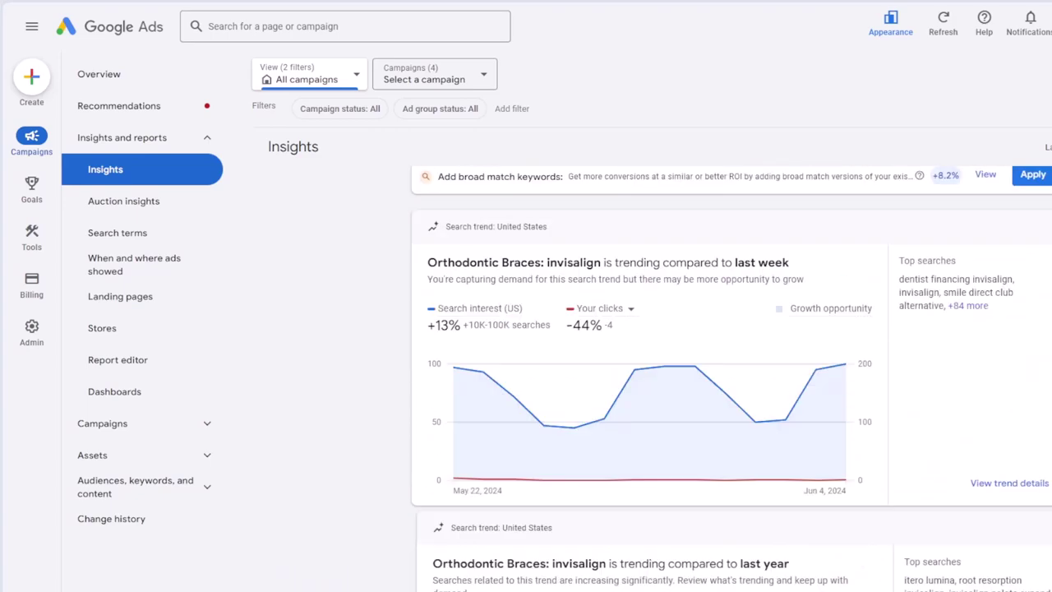
scroll(1013, 471, down, 5)
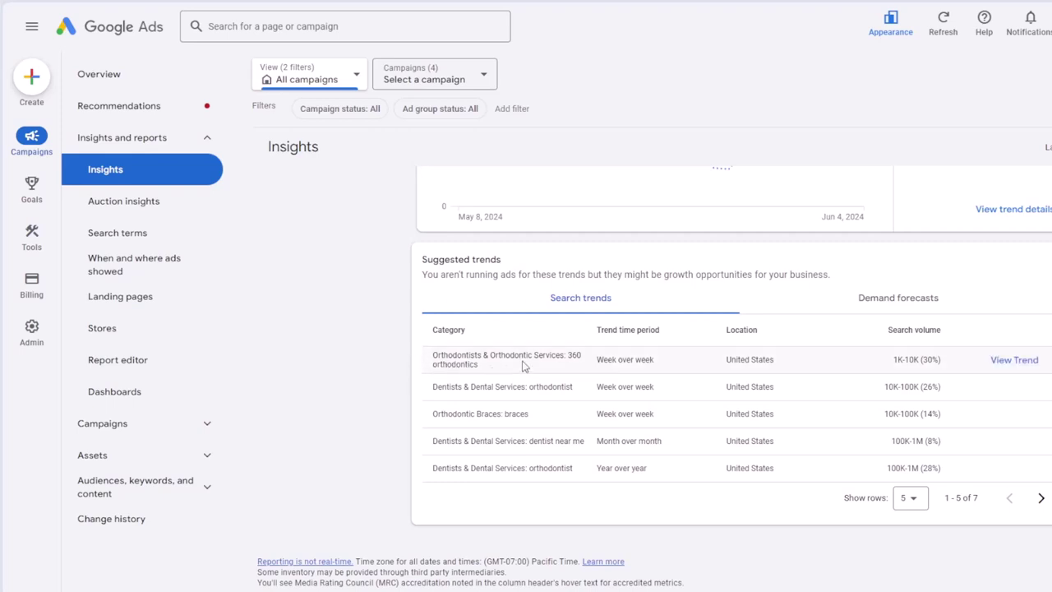
drag(533, 420, 415, 423)
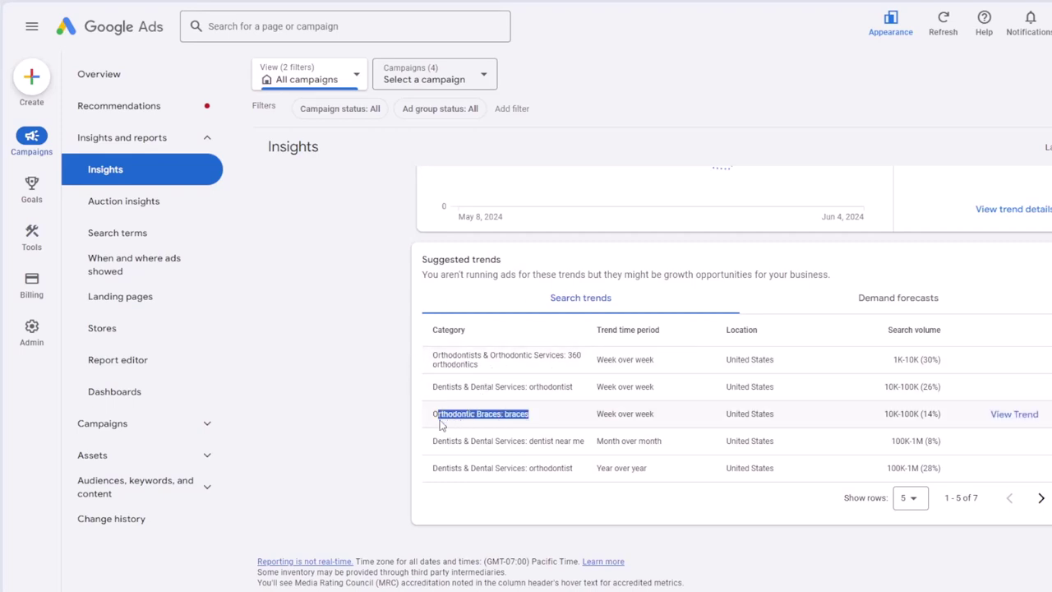
click(387, 421)
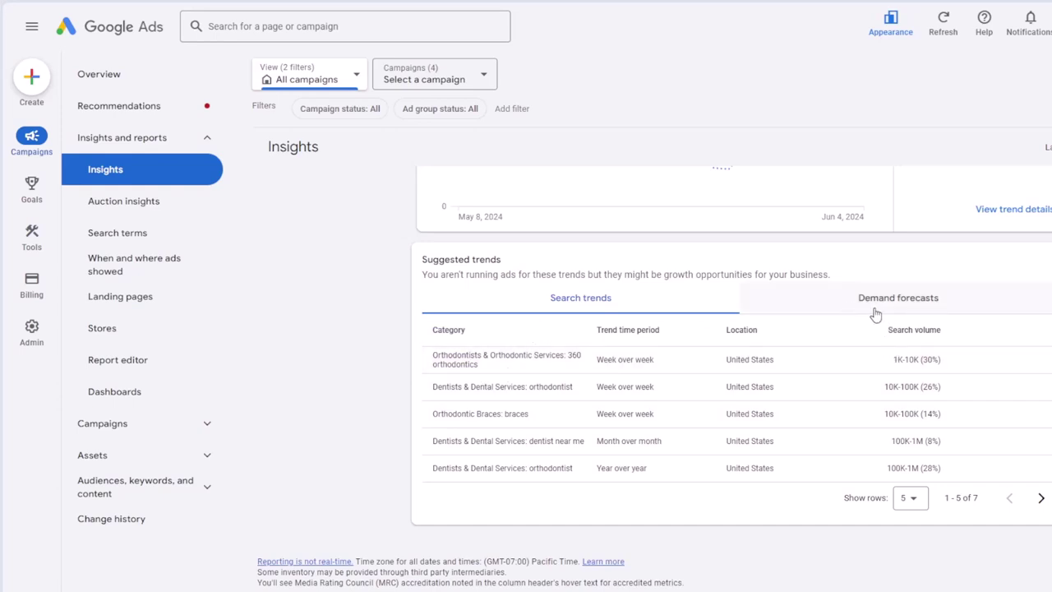
- Switch the overall performance comparison across campaigns to Last 28 days
scroll(875, 315, up, 4)
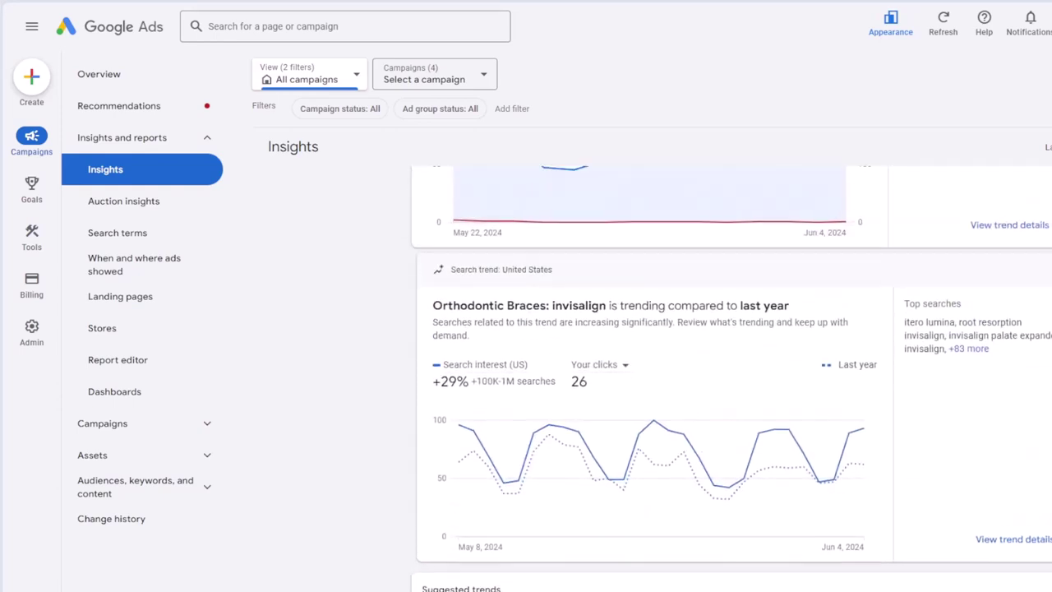
scroll(731, 378, up, 8)
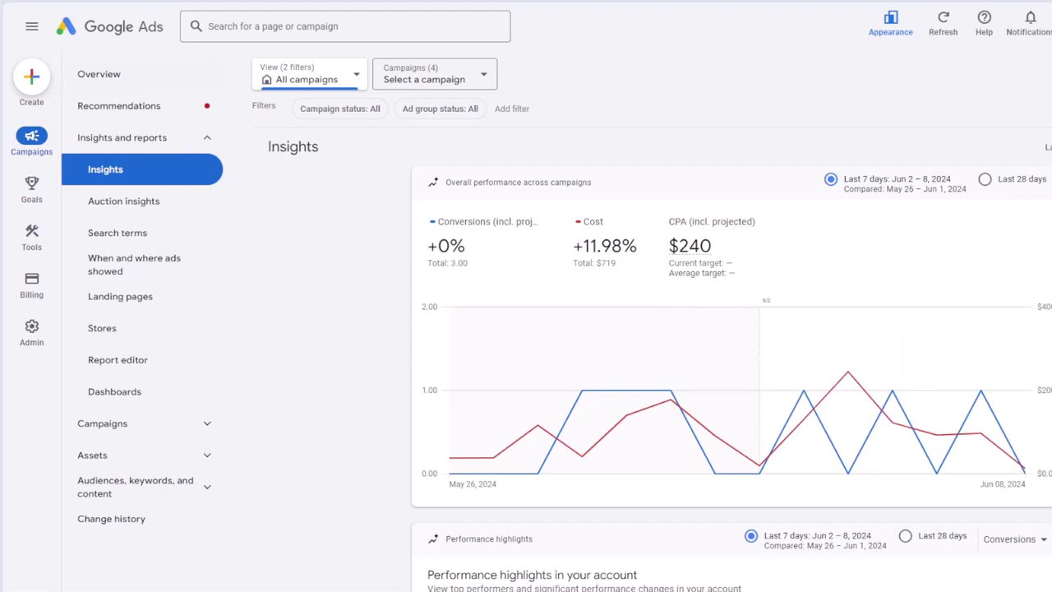
click(985, 180)
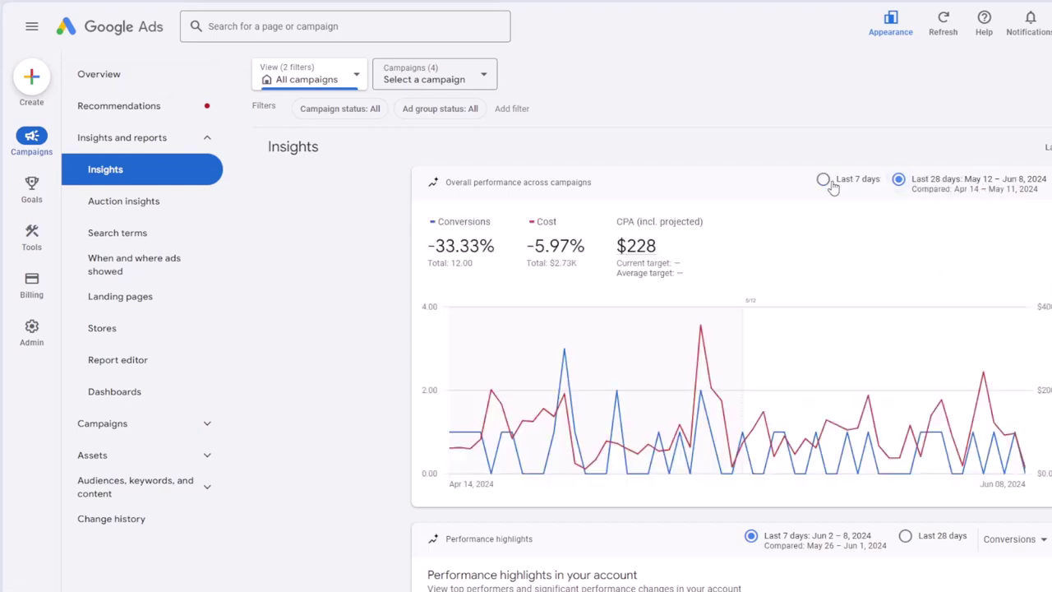
- Open the Auction insights report and narrow it to the Calismile | Generic | Nov 2023 campaign
click(129, 203)
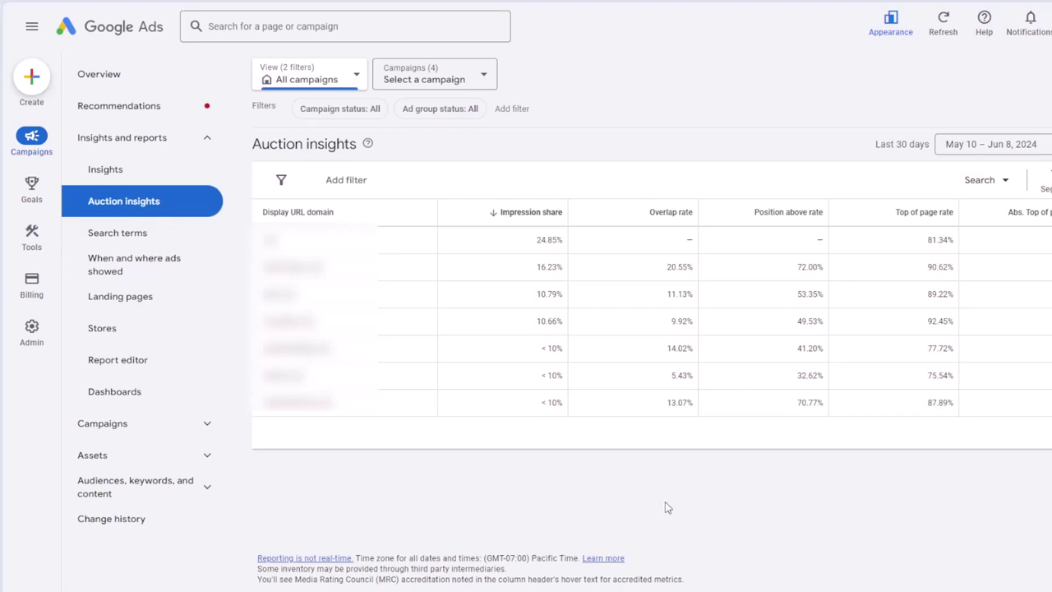
click(419, 71)
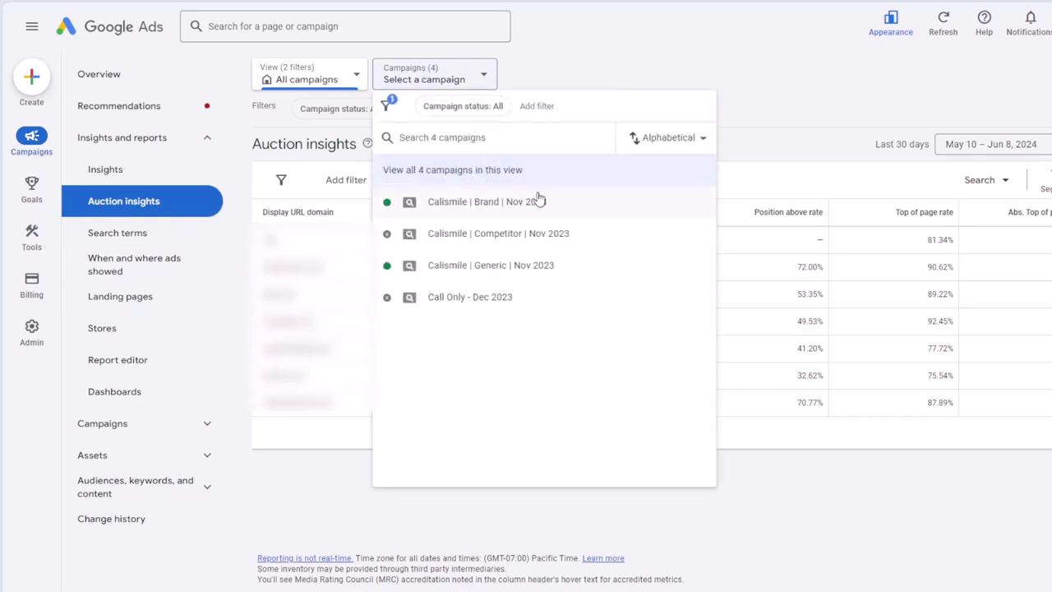
click(534, 265)
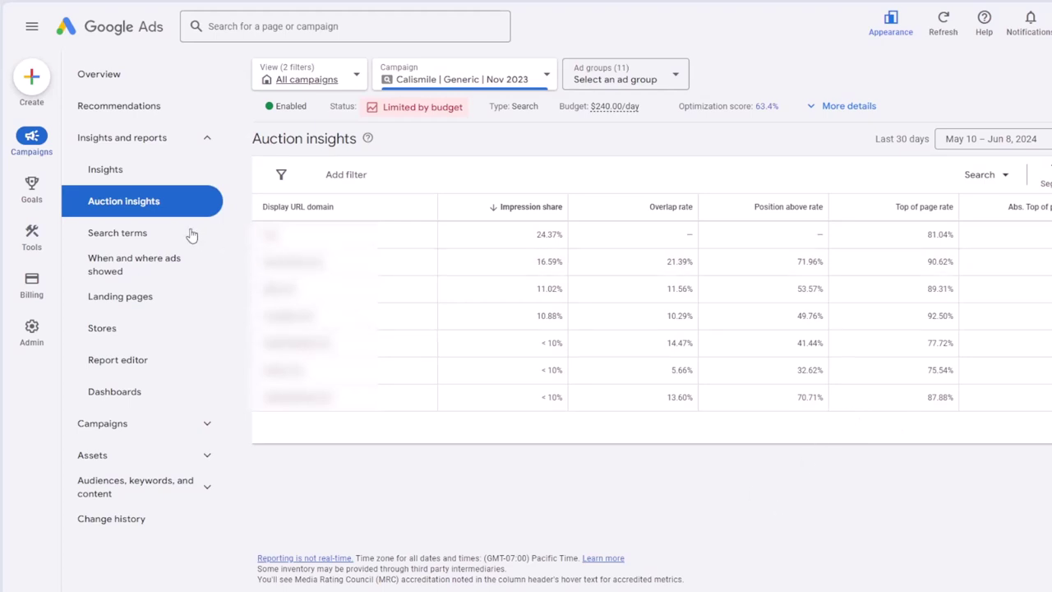
- Open the Search terms report and briefly expand the Audiences, keywords, and content section to compare its pages
click(150, 234)
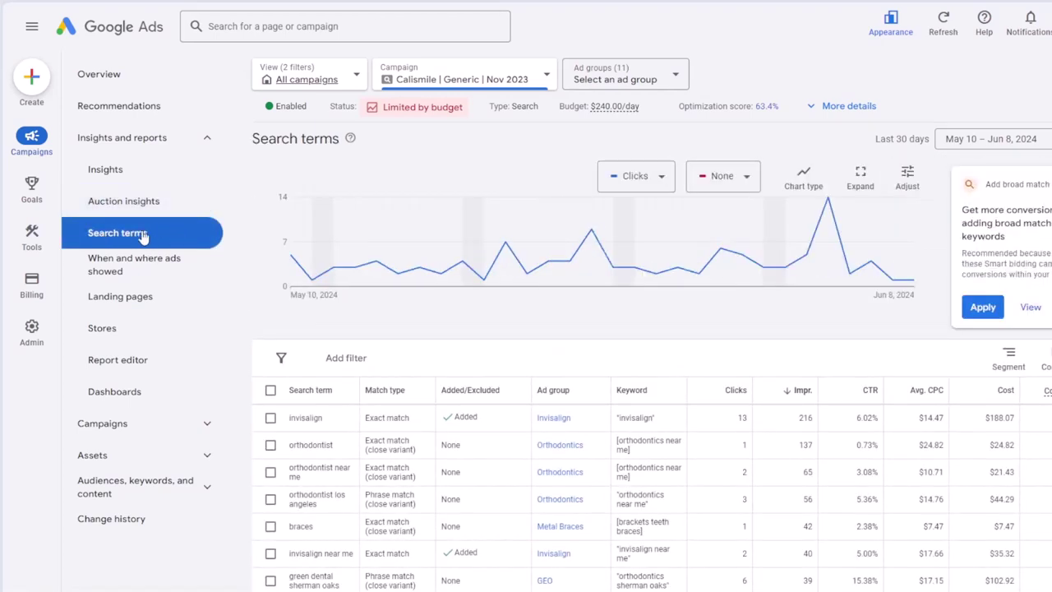
click(209, 489)
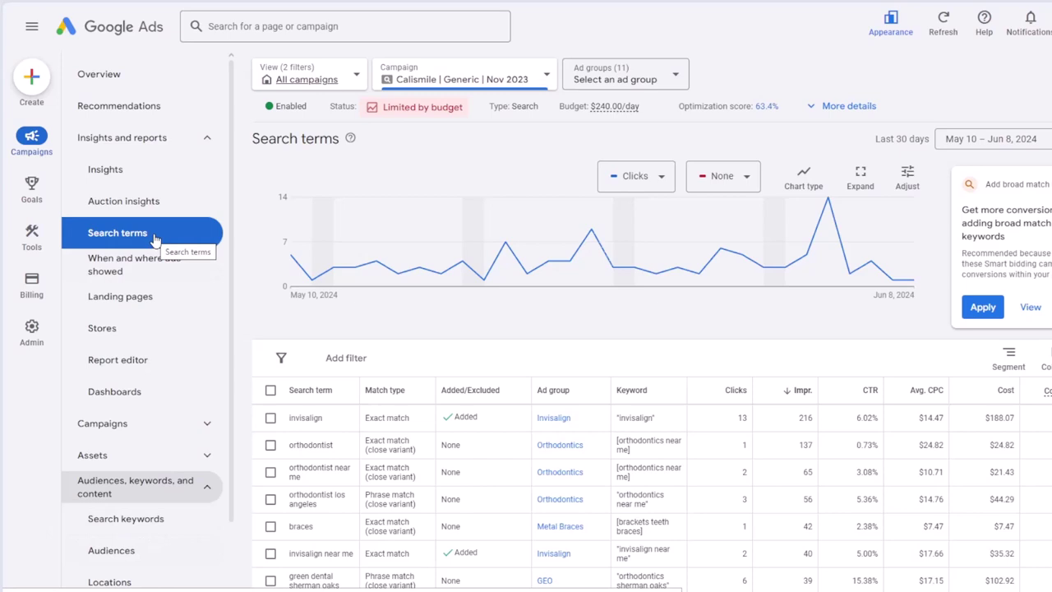
click(205, 493)
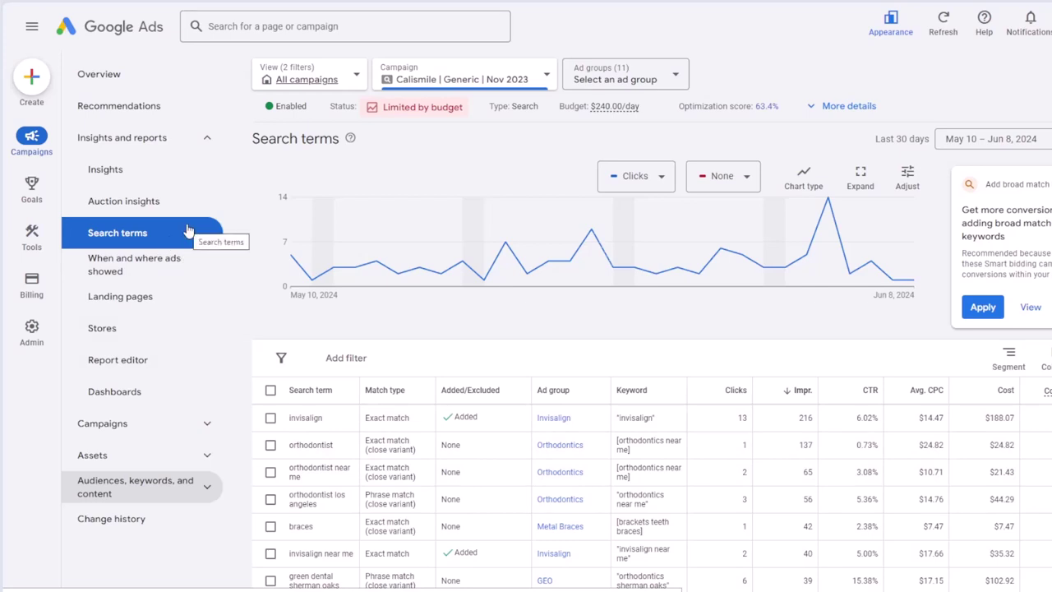
click(204, 487)
click(207, 490)
- Show 100 rows in the search terms table, trying the selection of all terms and clearing it again
scroll(306, 404, down, 1)
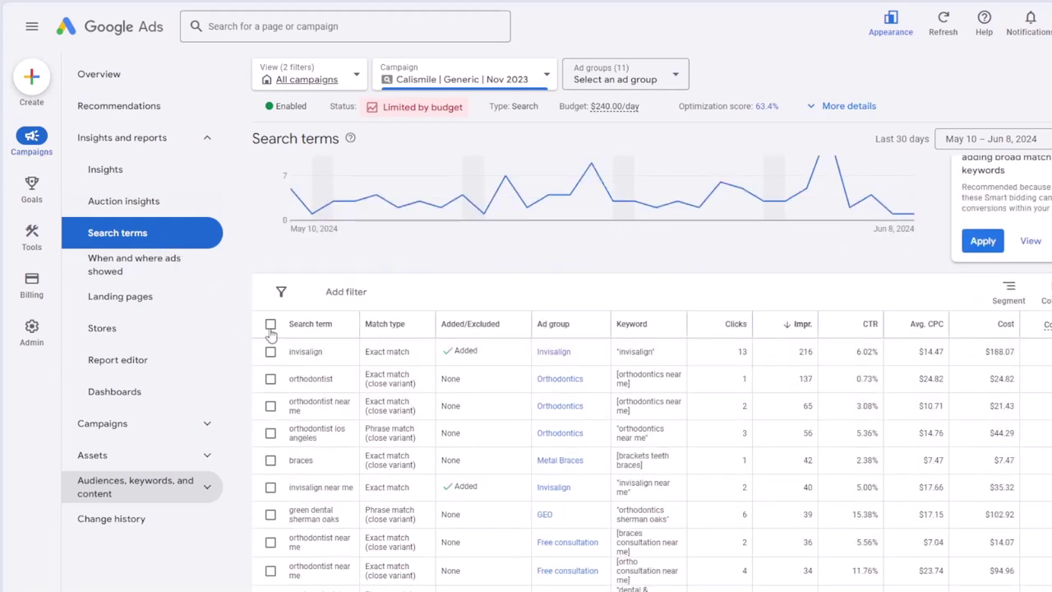
click(270, 327)
scroll(574, 403, down, 2)
scroll(575, 403, down, 1)
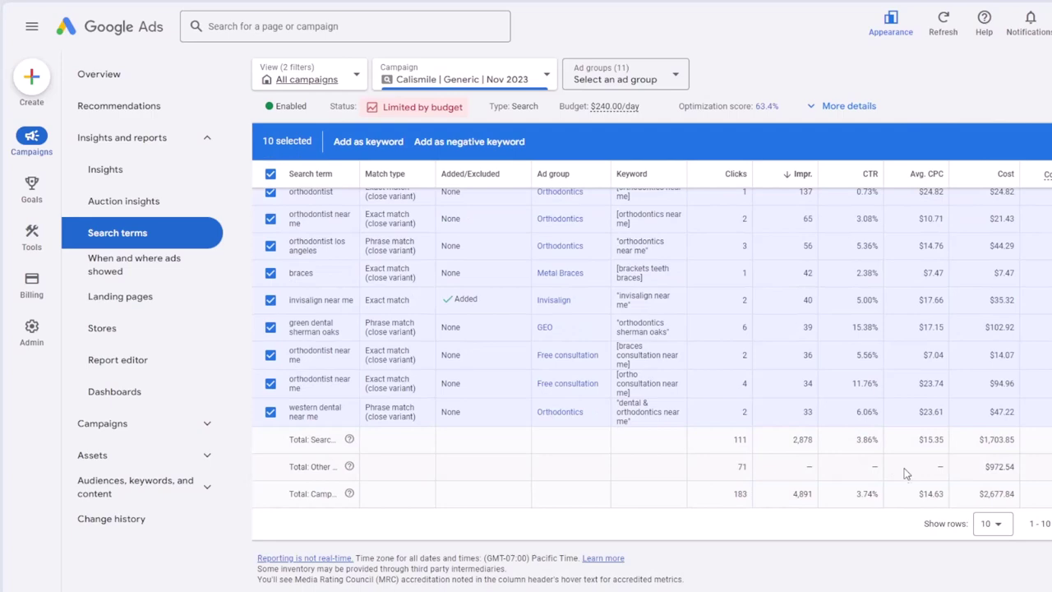
click(989, 524)
click(998, 447)
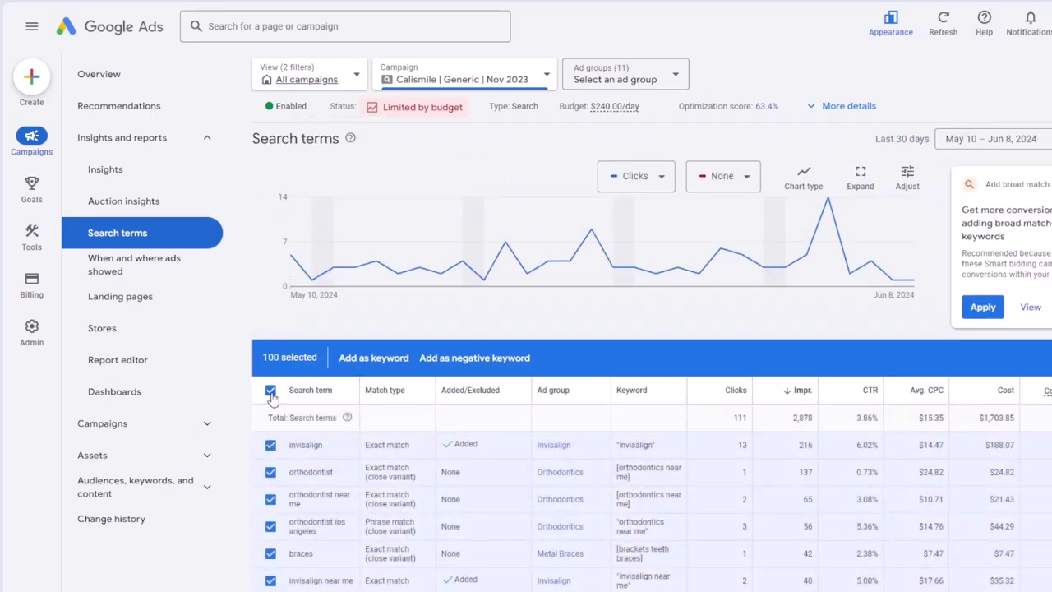
click(270, 390)
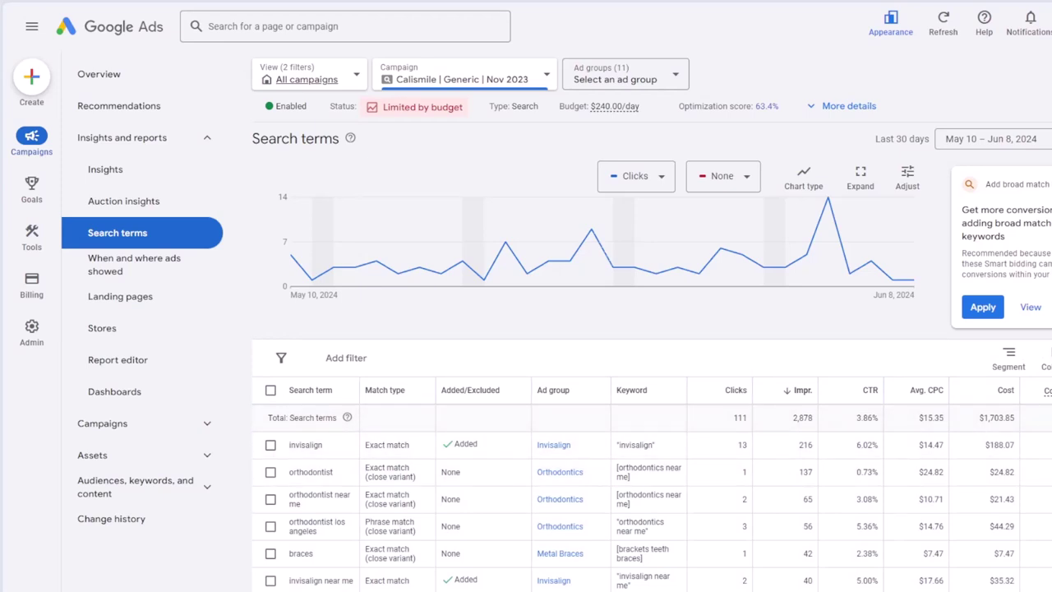
- Review the search terms list and select the invisalign term to view its keyword options, clearing the selection again
scroll(651, 373, down, 3)
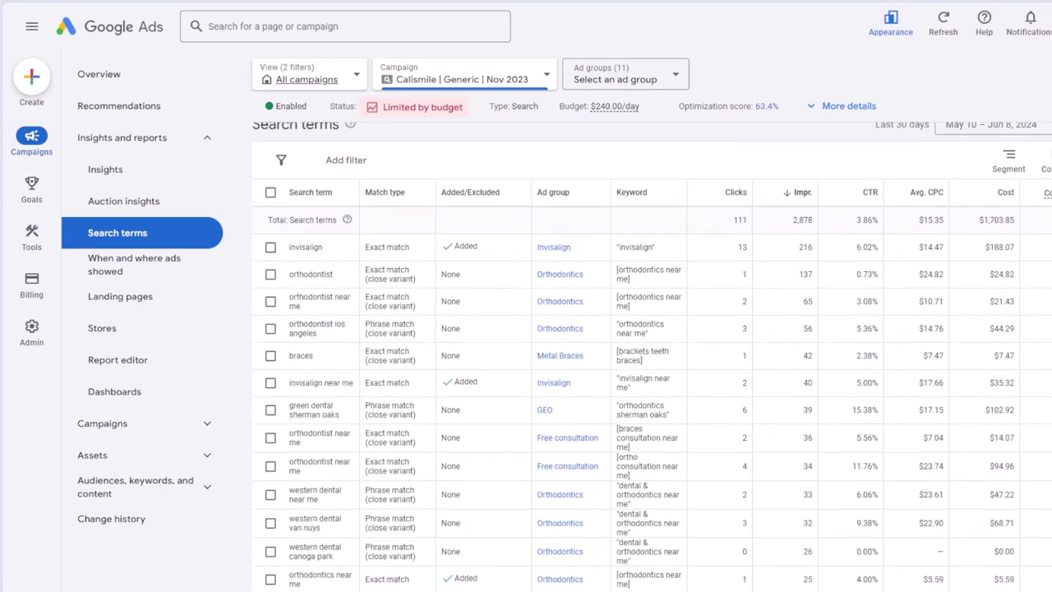
scroll(879, 298, up, 2)
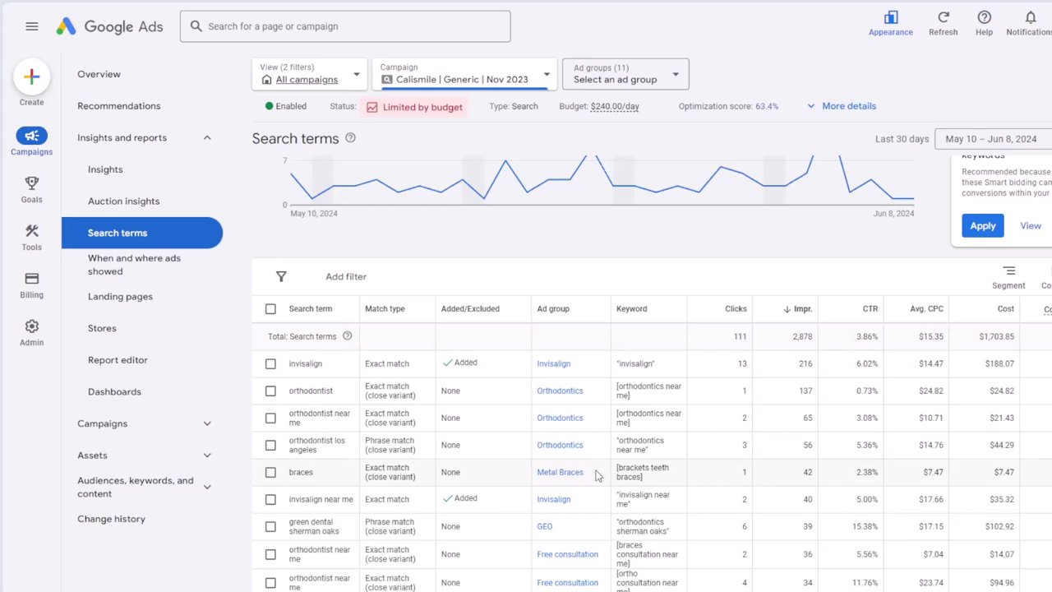
scroll(598, 475, up, 1)
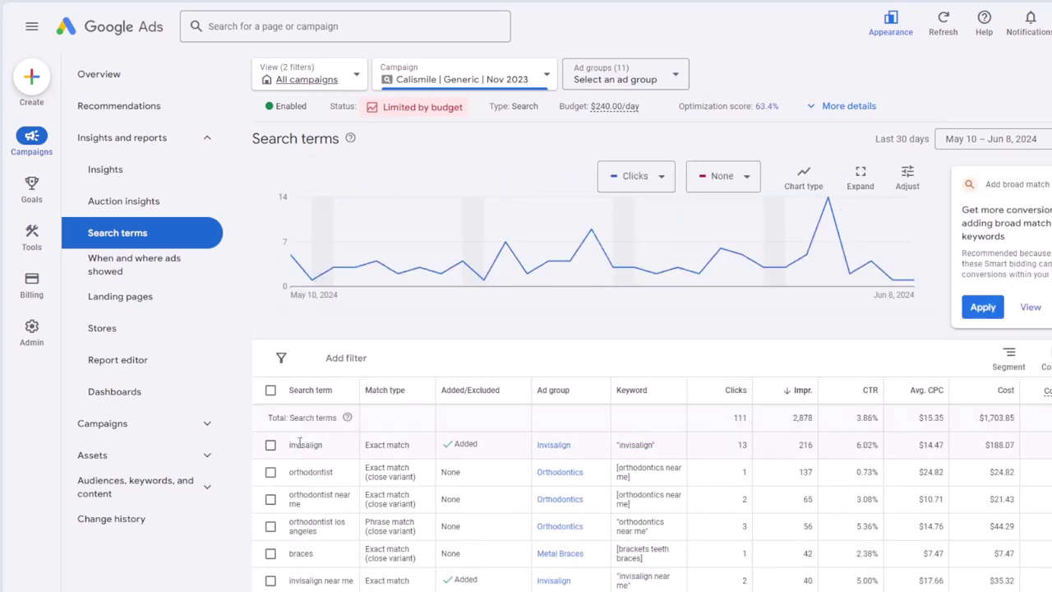
click(271, 446)
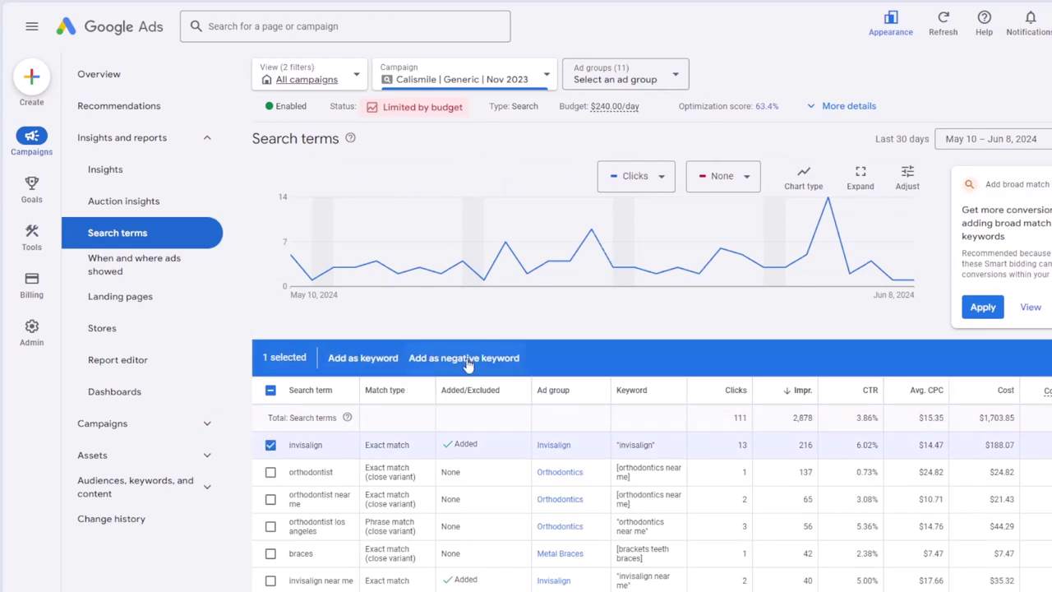
click(271, 448)
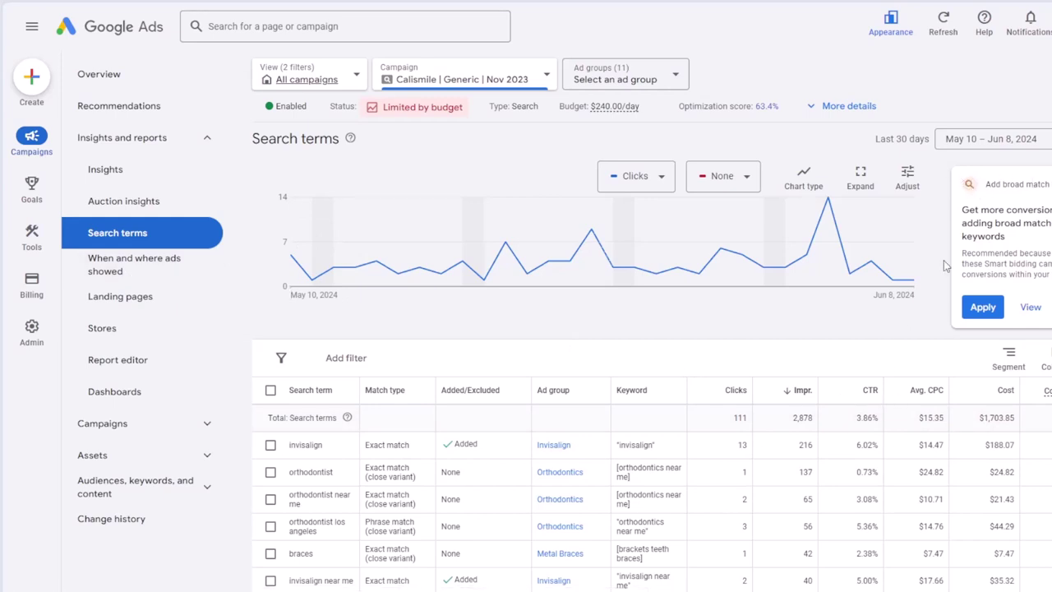
- Dismiss the broad match keywords recommendation beside the search terms chart
drag(962, 274, 1050, 123)
click(1050, 123)
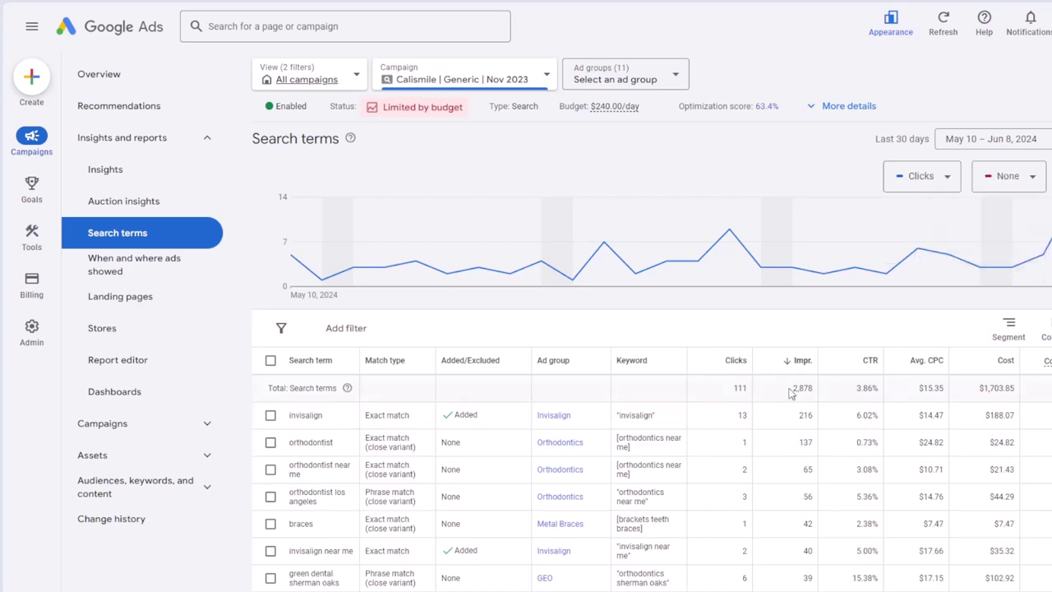
- Review the days and hours in the When and where ads showed report, followed by its Where ads showed placements
click(114, 275)
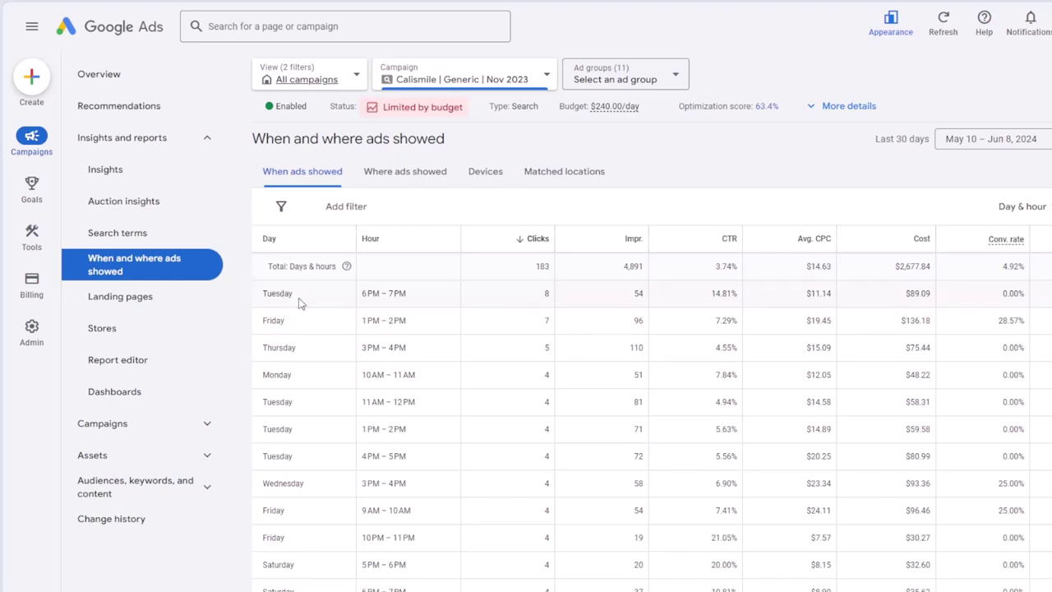
mouse_move(300, 303)
mouse_down()
mouse_move(272, 305)
mouse_move(301, 321)
mouse_up()
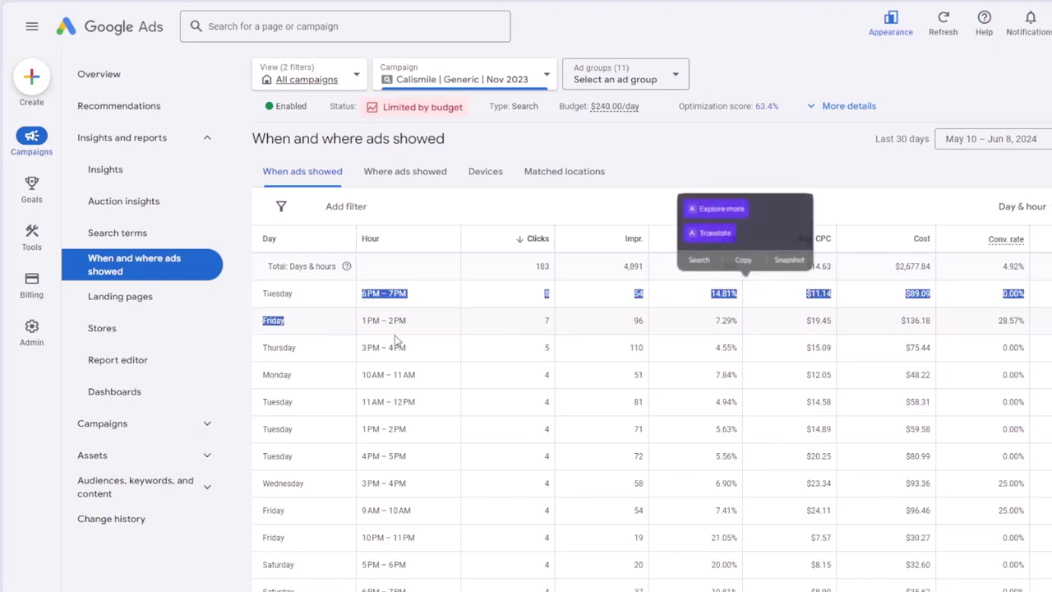
click(366, 324)
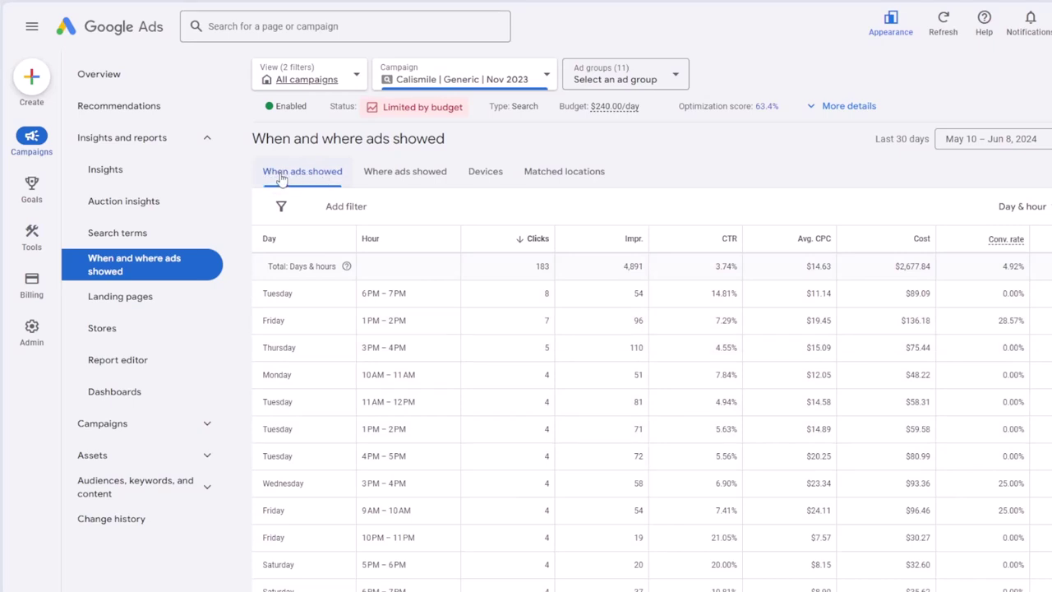
click(394, 172)
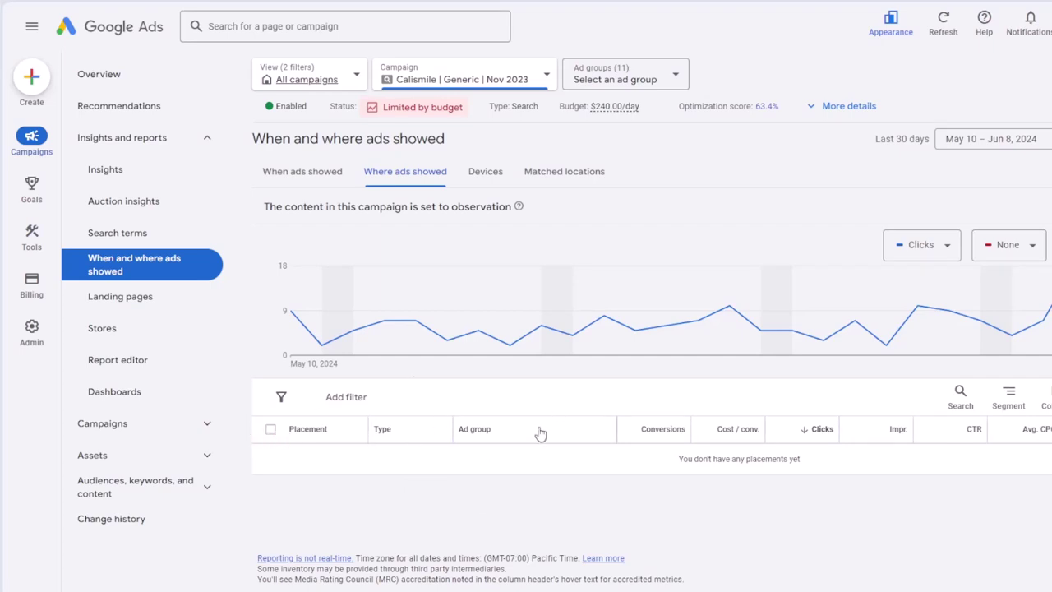
- View the Devices breakdown and try selecting mobile phones, computers and tablets, clearing every selection again
click(493, 177)
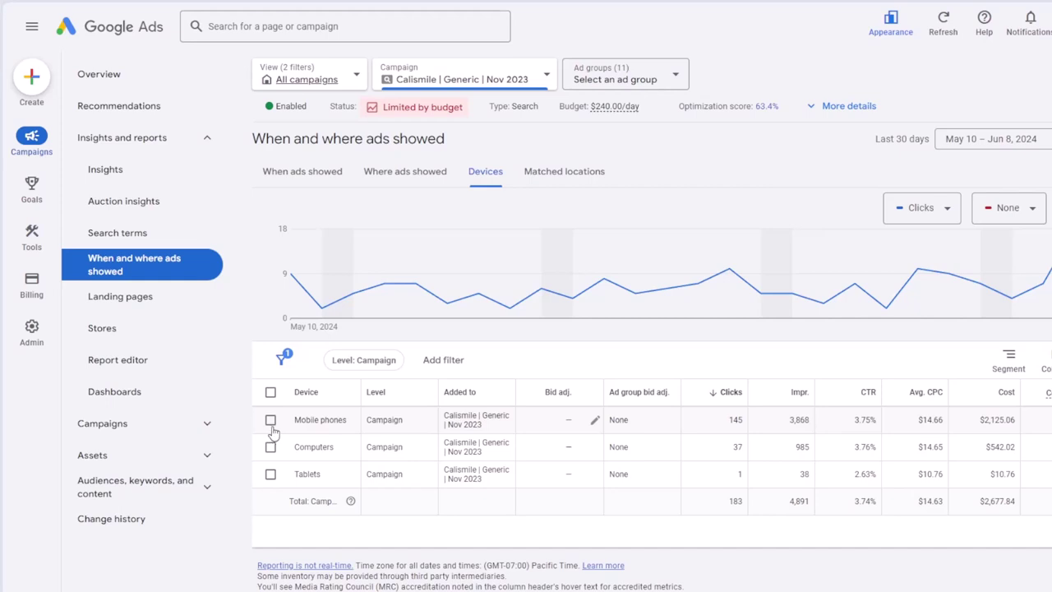
click(271, 421)
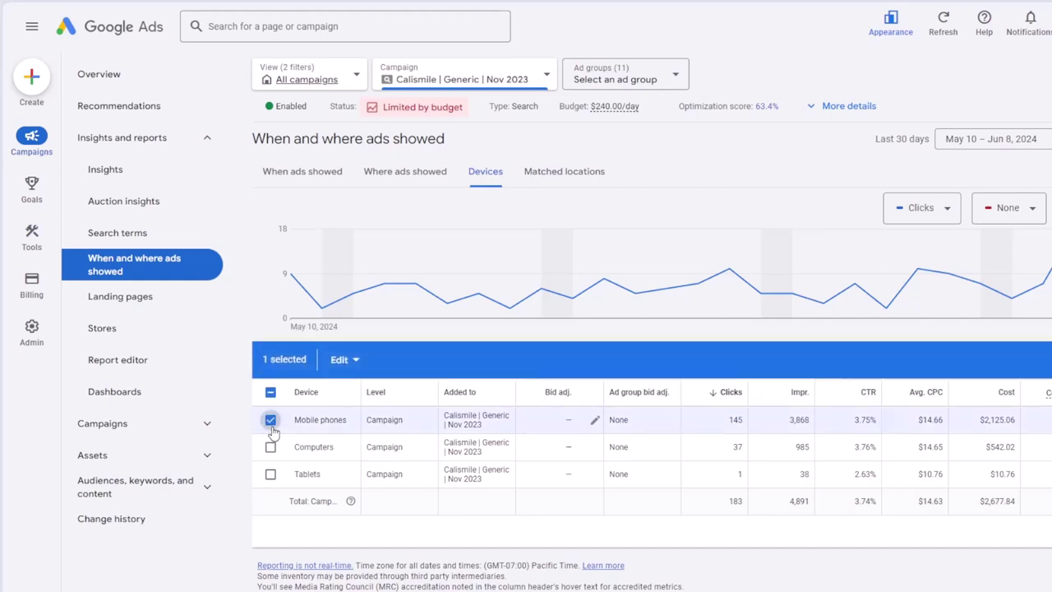
click(272, 421)
click(271, 447)
click(270, 447)
click(270, 474)
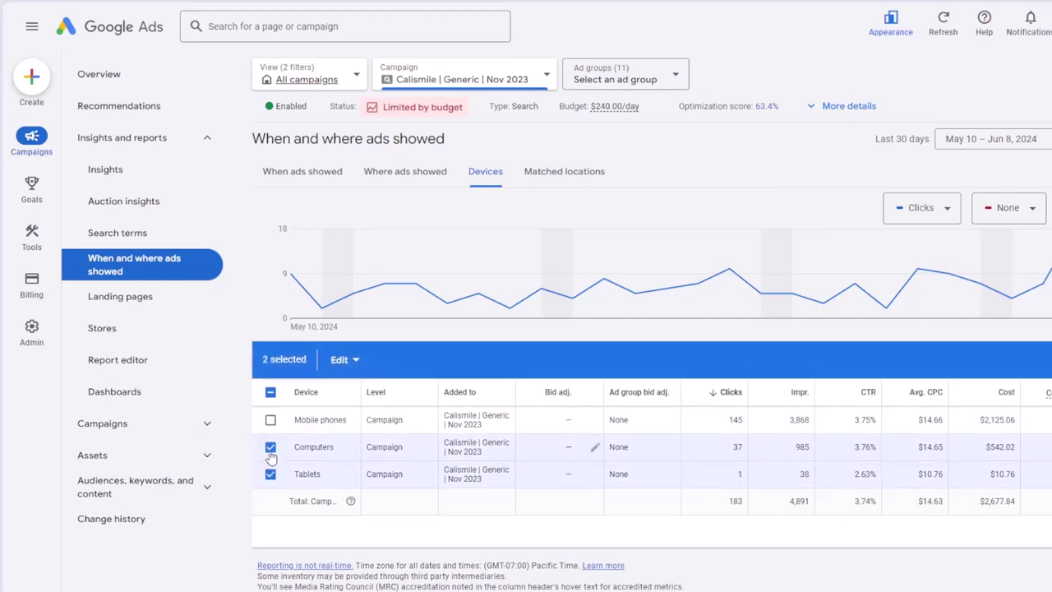
click(271, 474)
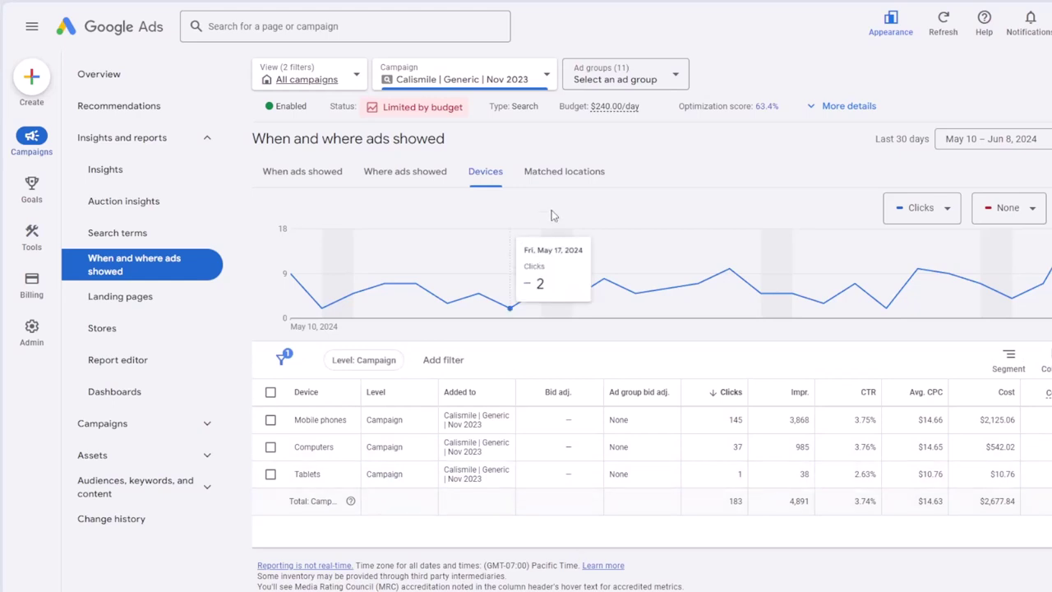
- Check the Matched locations breakdown and return to When ads showed
click(576, 172)
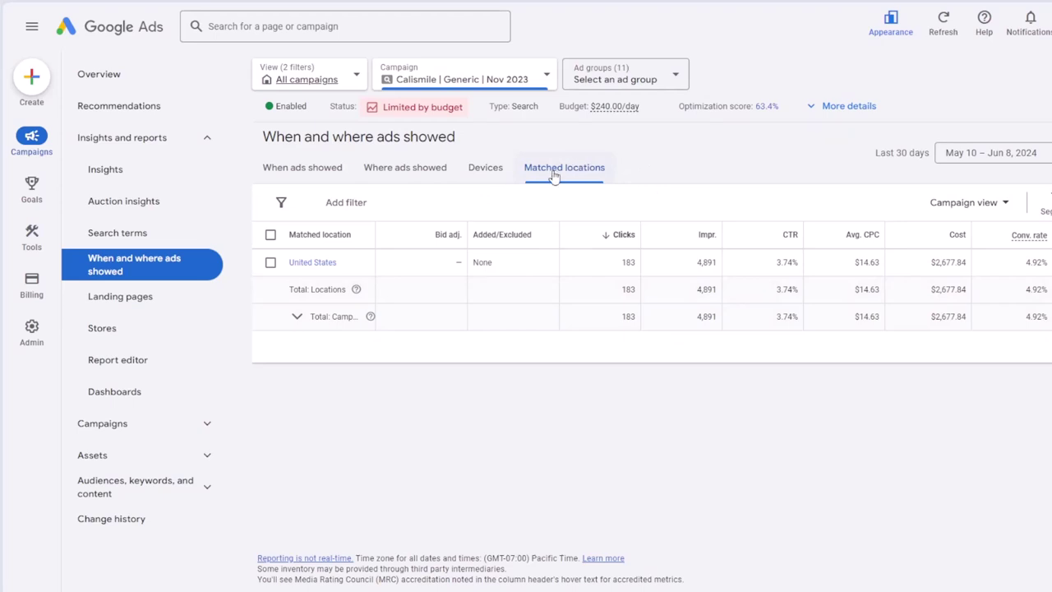
click(295, 173)
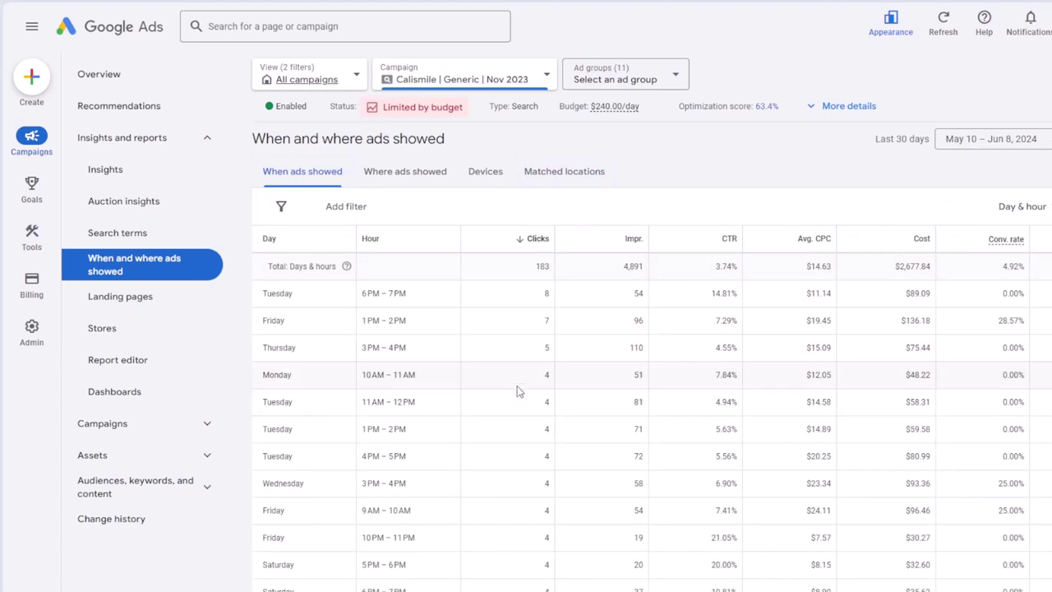
- Open the Landing pages report for the campaign and look through its table
click(163, 300)
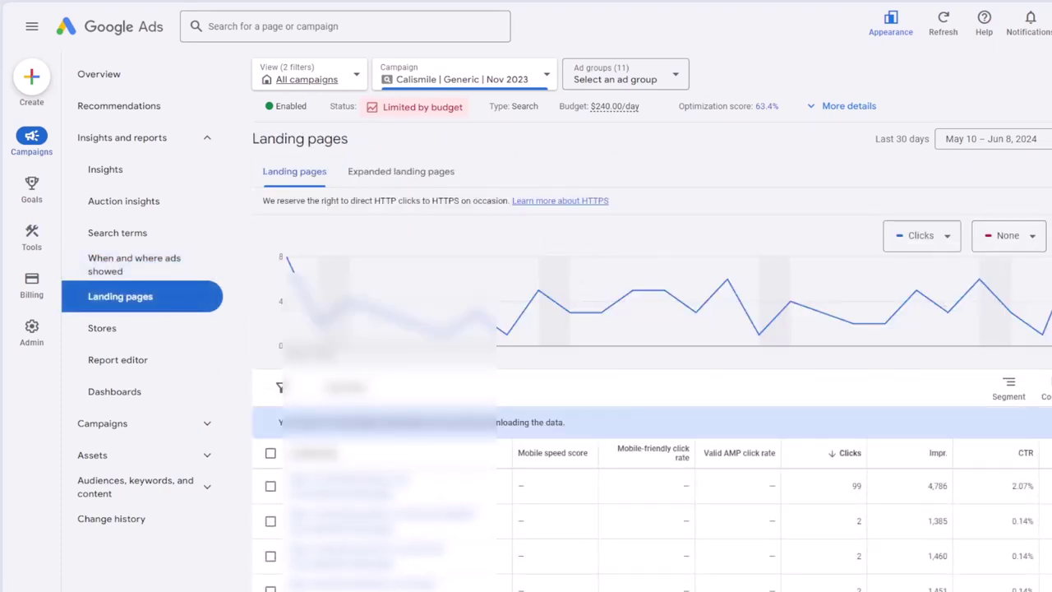
scroll(652, 394, down, 2)
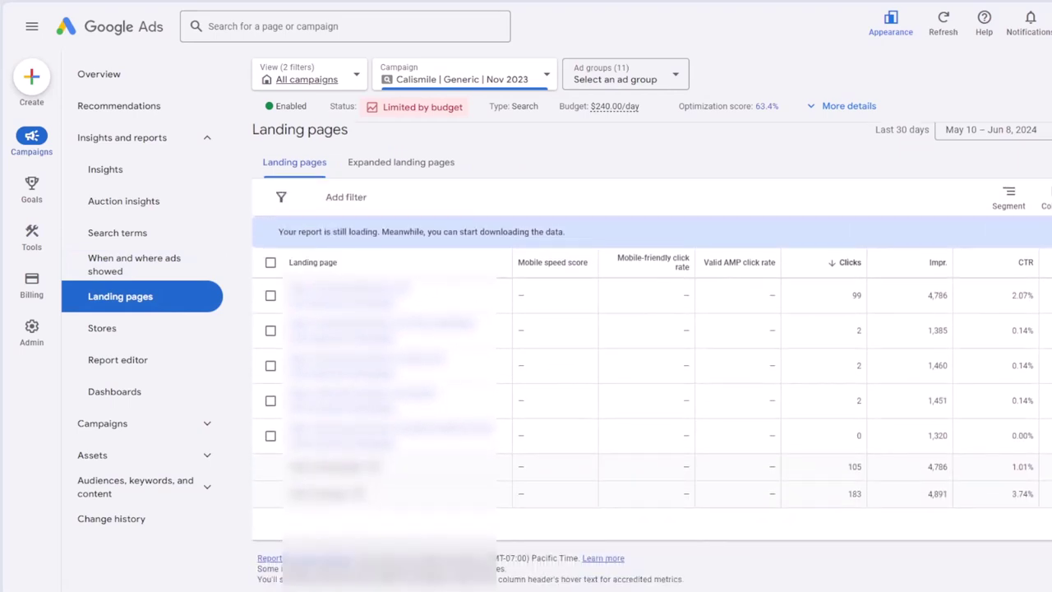
scroll(651, 370, up, 1)
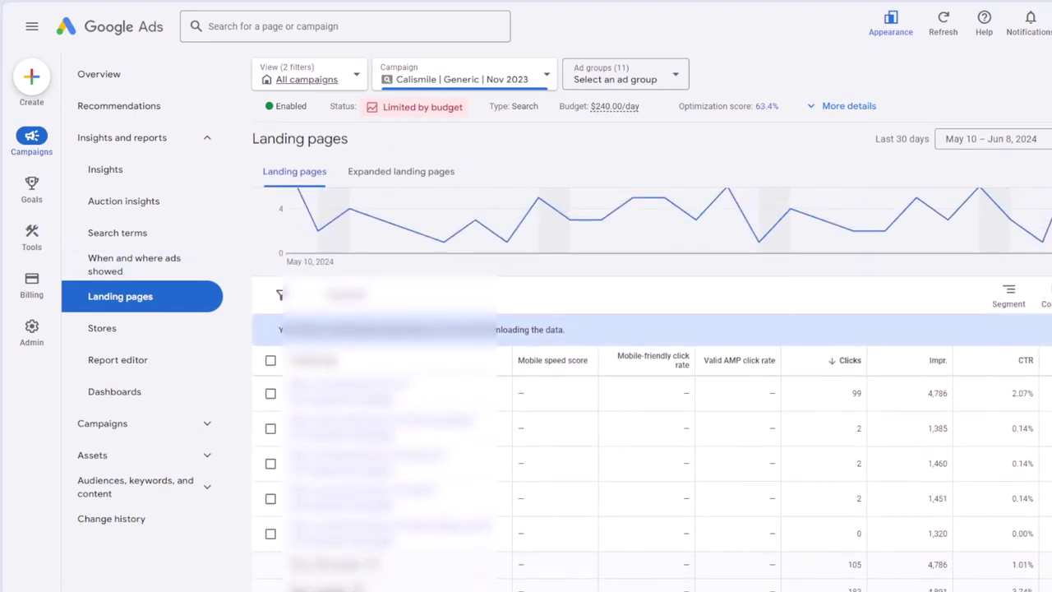
- Switch the Landing pages report from the single campaign to all campaigns and review its table
click(502, 83)
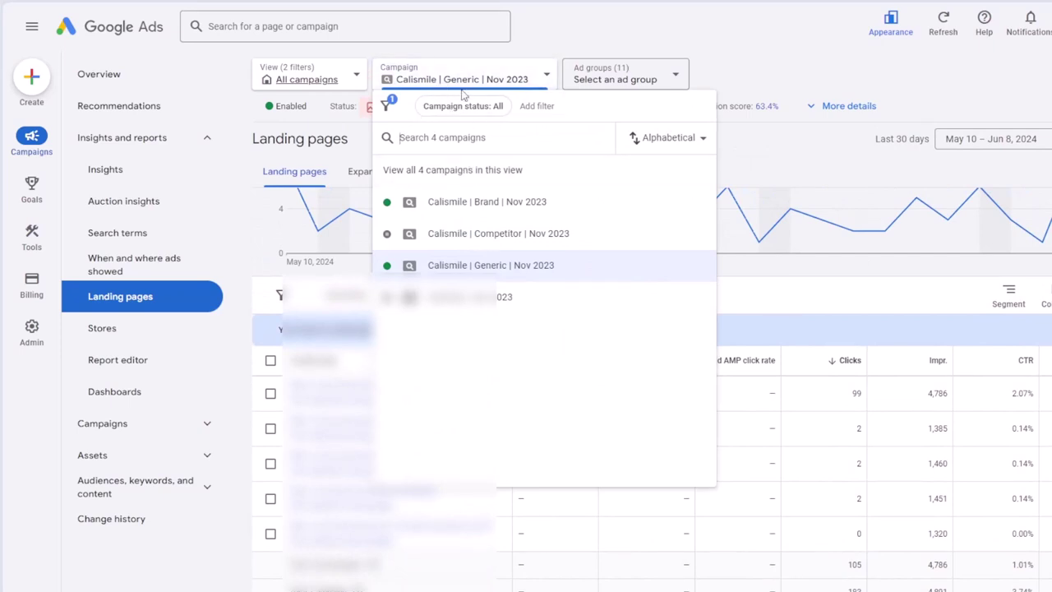
click(302, 82)
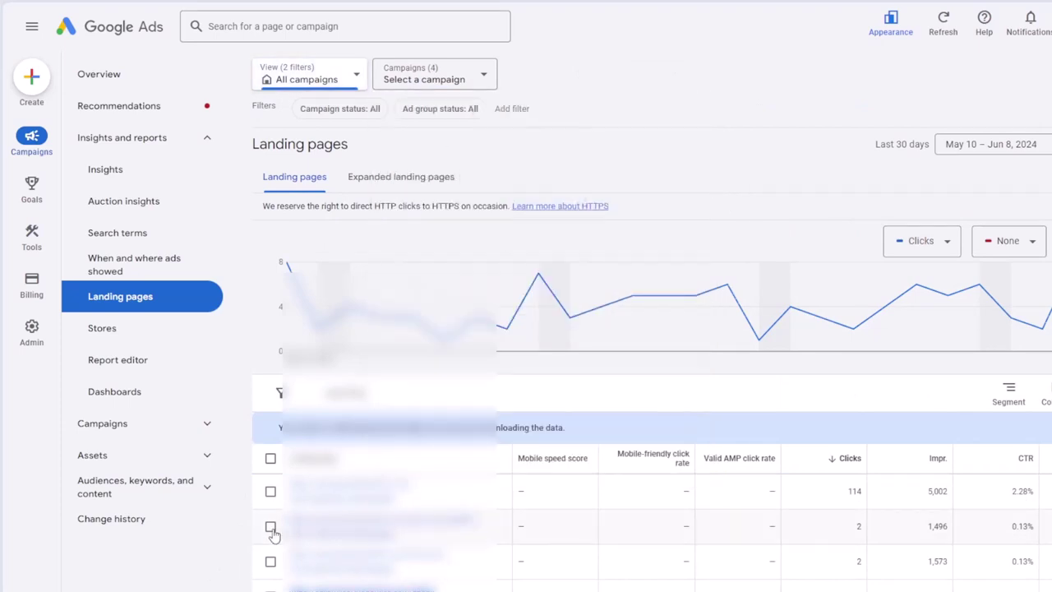
scroll(649, 370, down, 3)
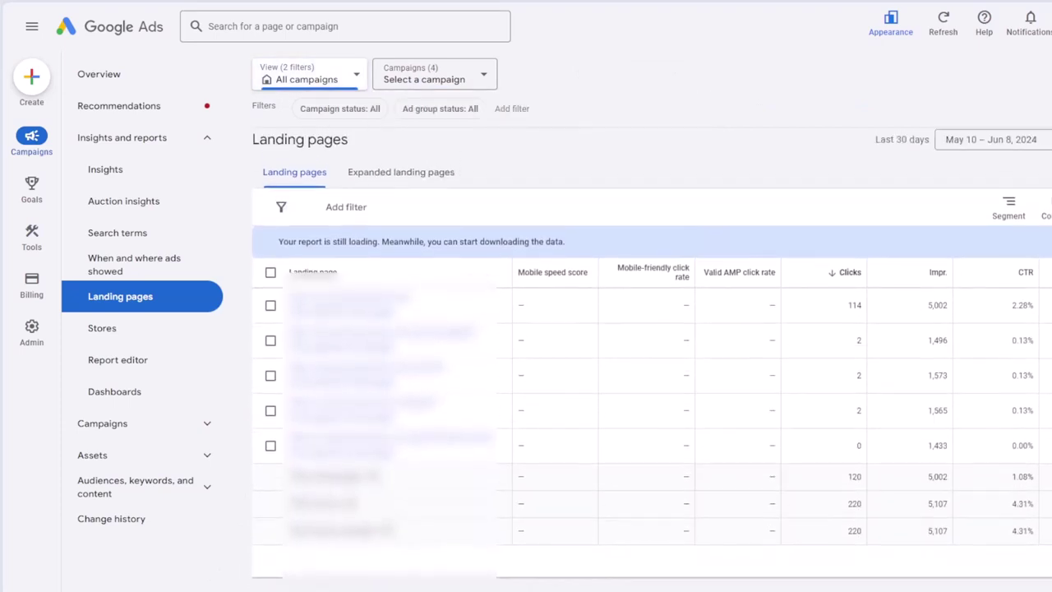
scroll(649, 370, up, 1)
scroll(649, 370, up, 1)
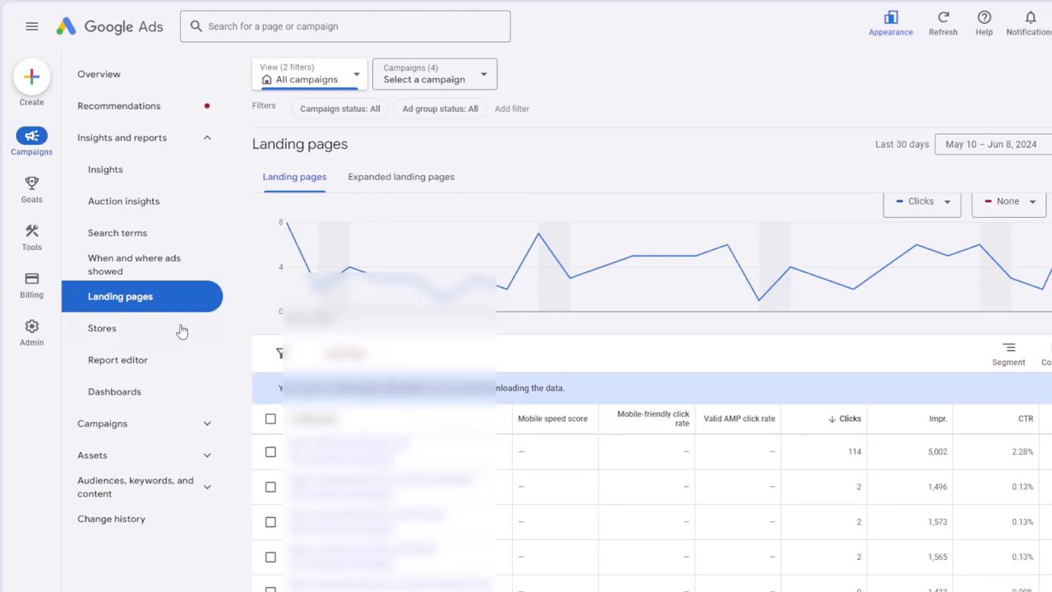
- Review the Stores report, then browse the report templates in the Report editor
click(139, 328)
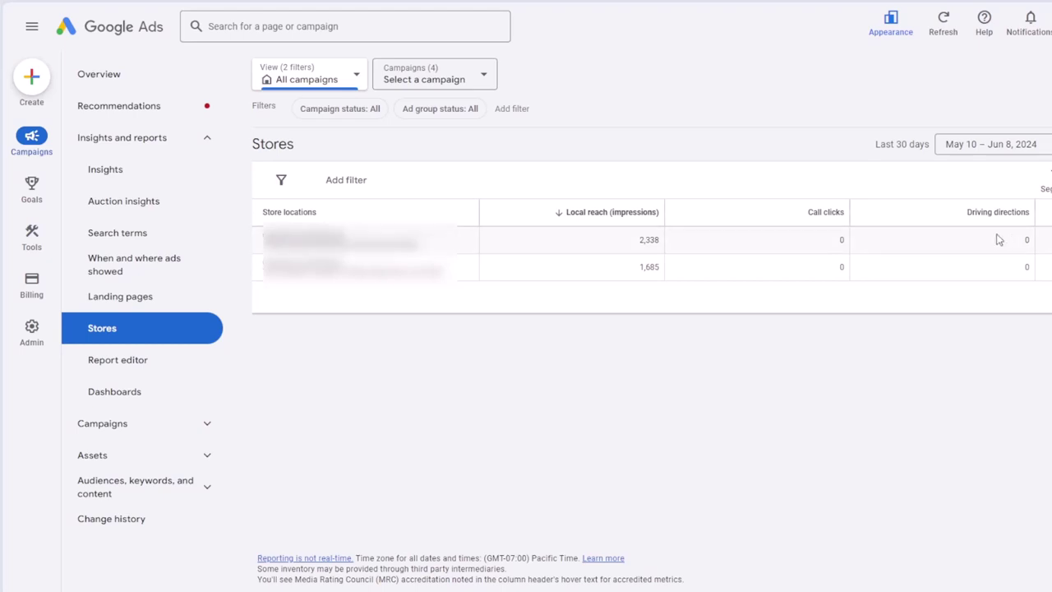
mouse_move(978, 221)
click(131, 368)
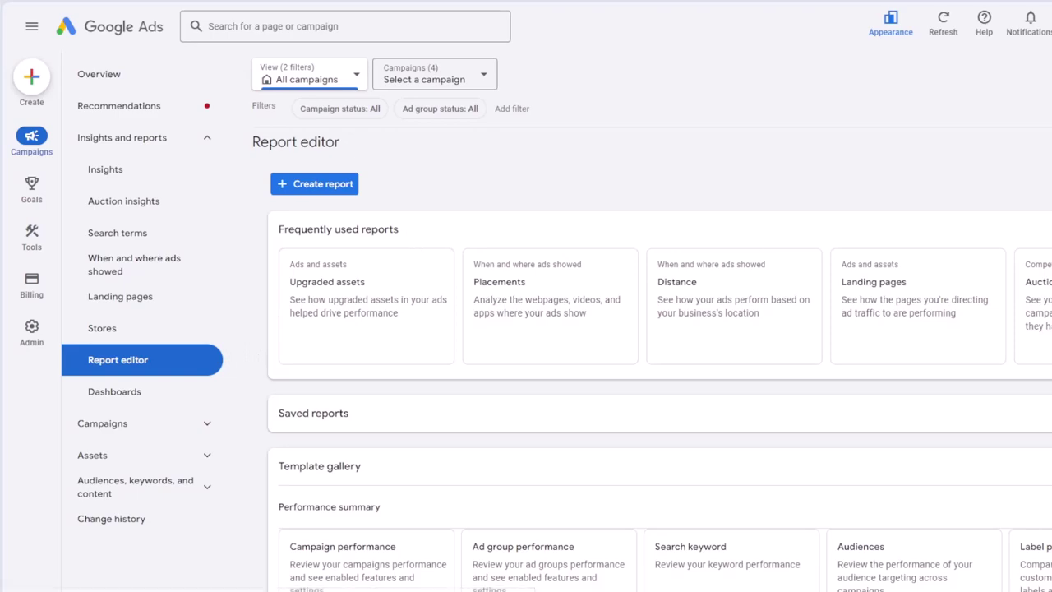
scroll(658, 370, down, 4)
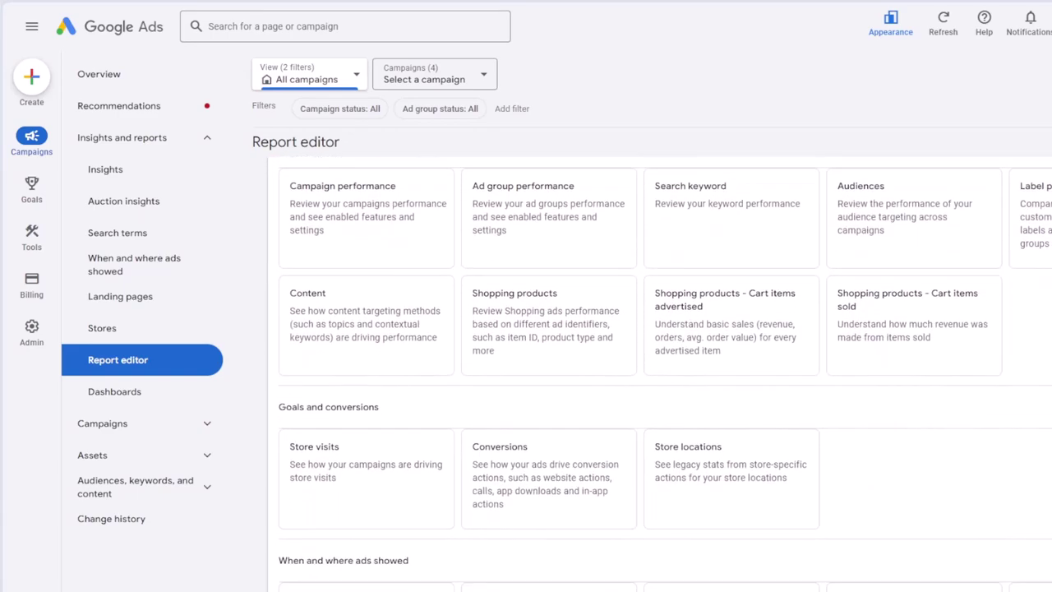
scroll(657, 370, up, 2)
scroll(658, 370, up, 3)
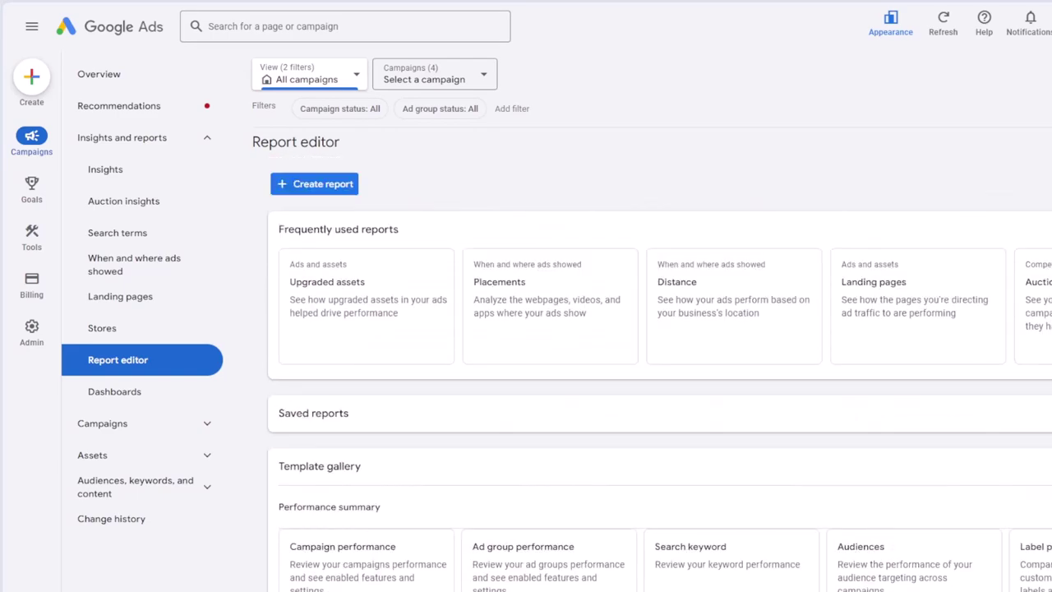
- Create a new custom table report and add Impr. as a column
click(341, 188)
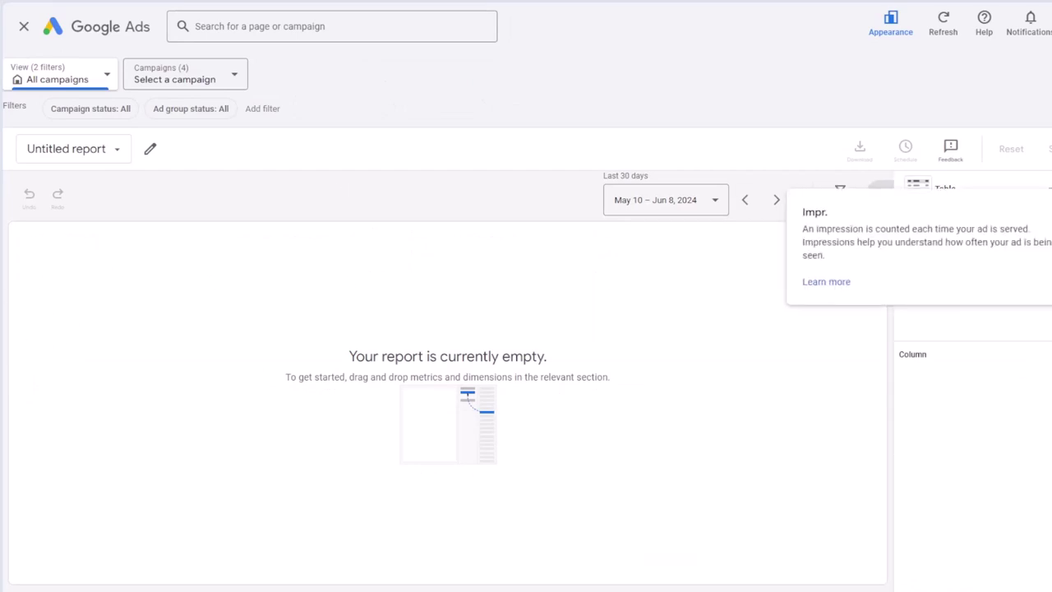
click(1009, 244)
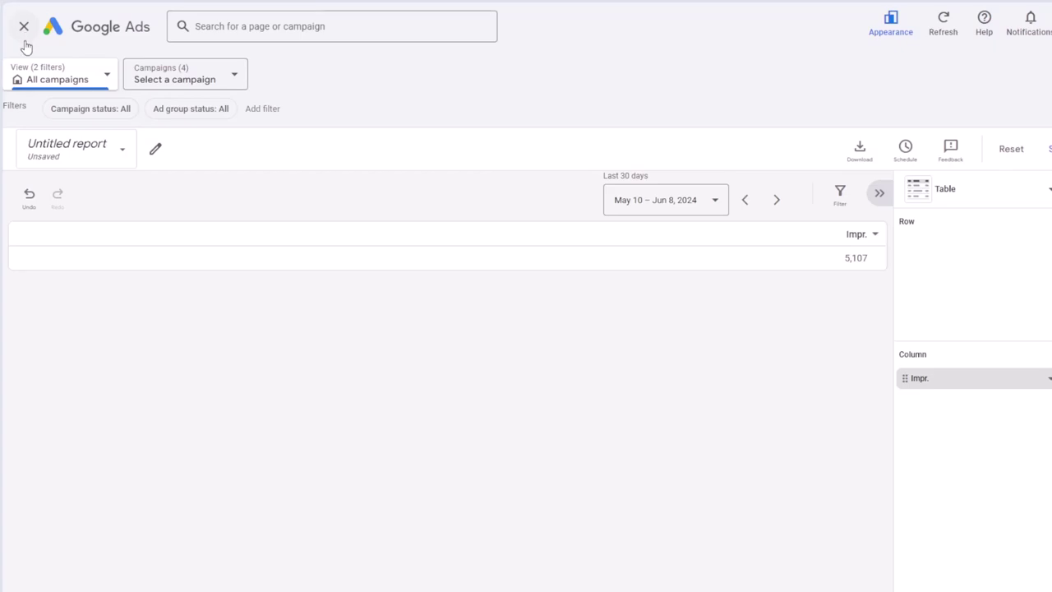
- Leave the untitled report without saving and open the Campaign performance report from the template gallery
click(24, 27)
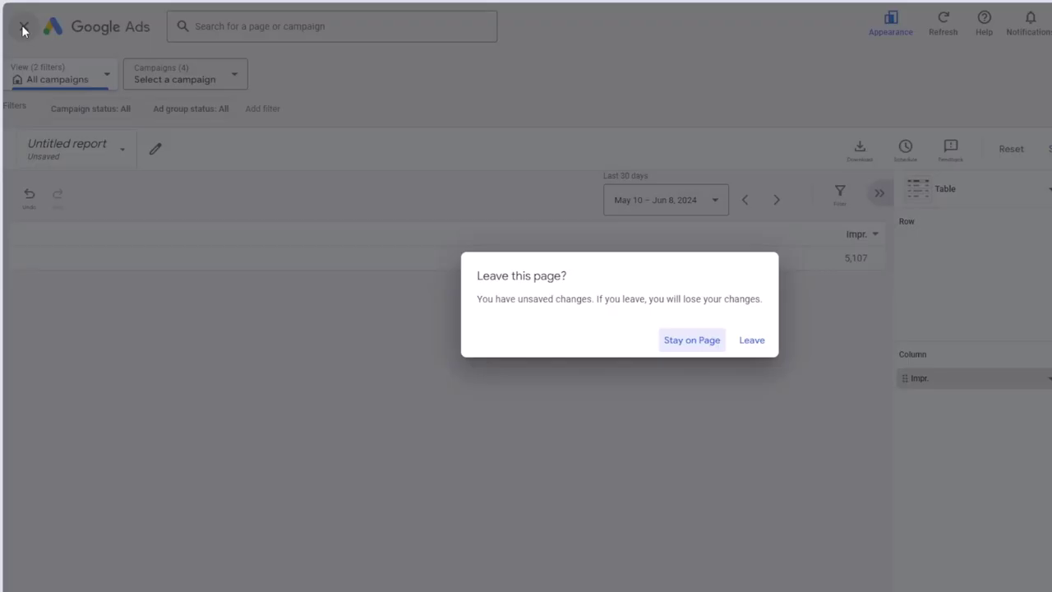
click(751, 339)
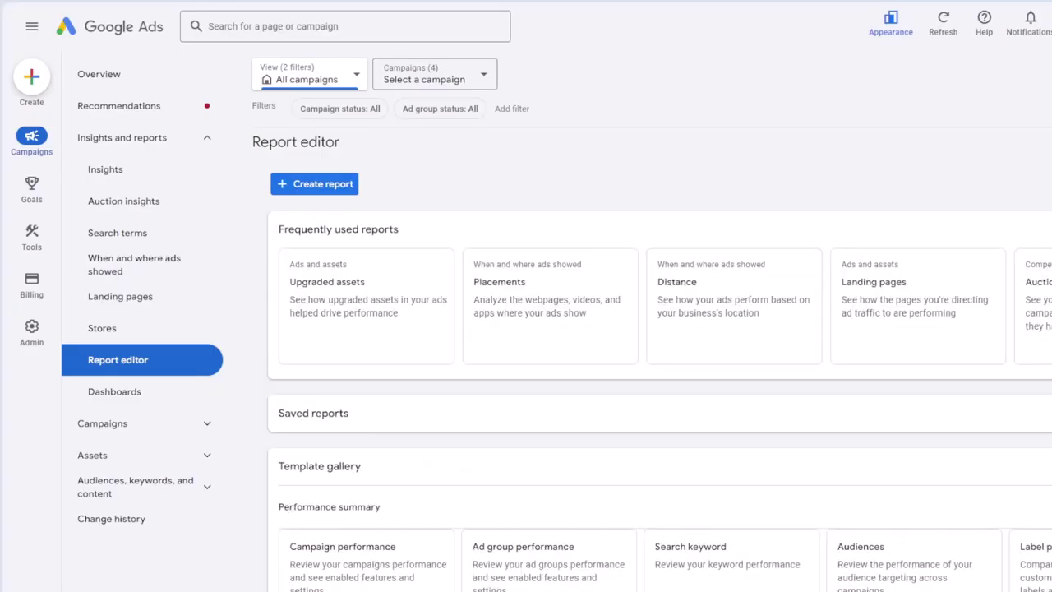
scroll(511, 263, down, 3)
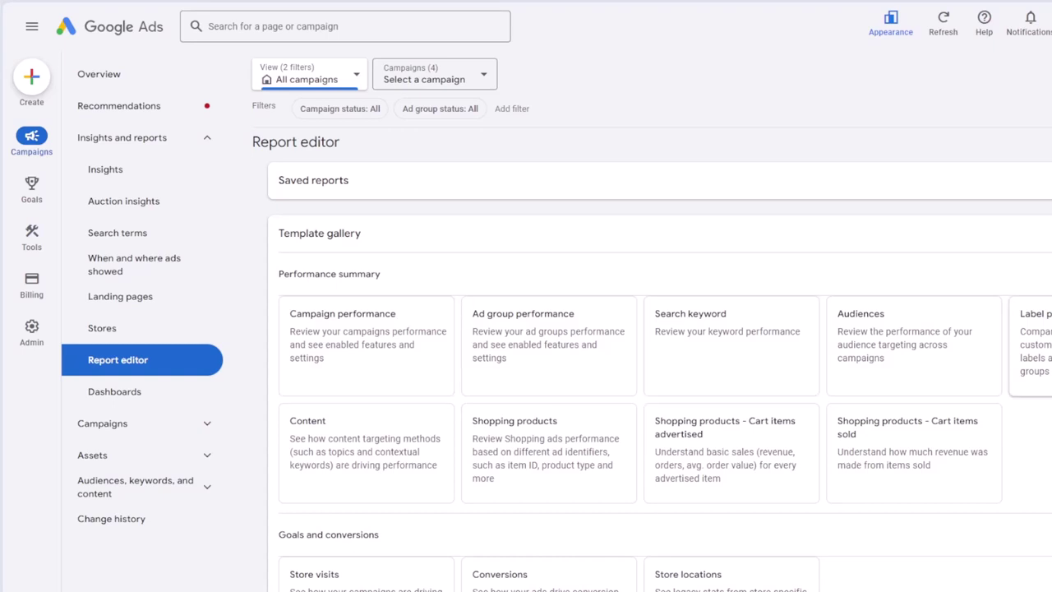
scroll(402, 321, down, 1)
scroll(658, 373, down, 1)
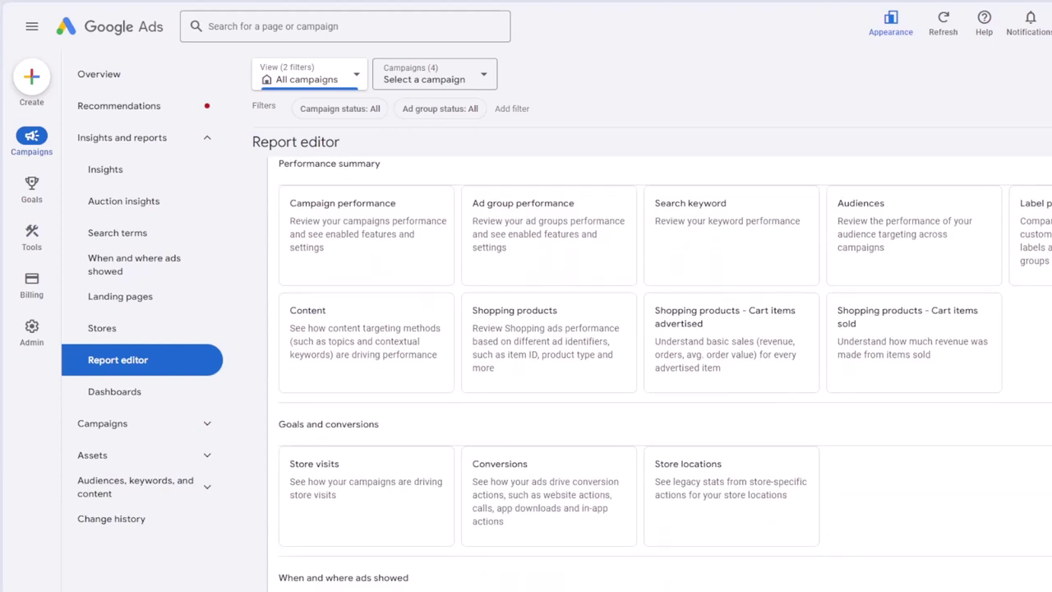
drag(406, 239, 904, 370)
click(658, 419)
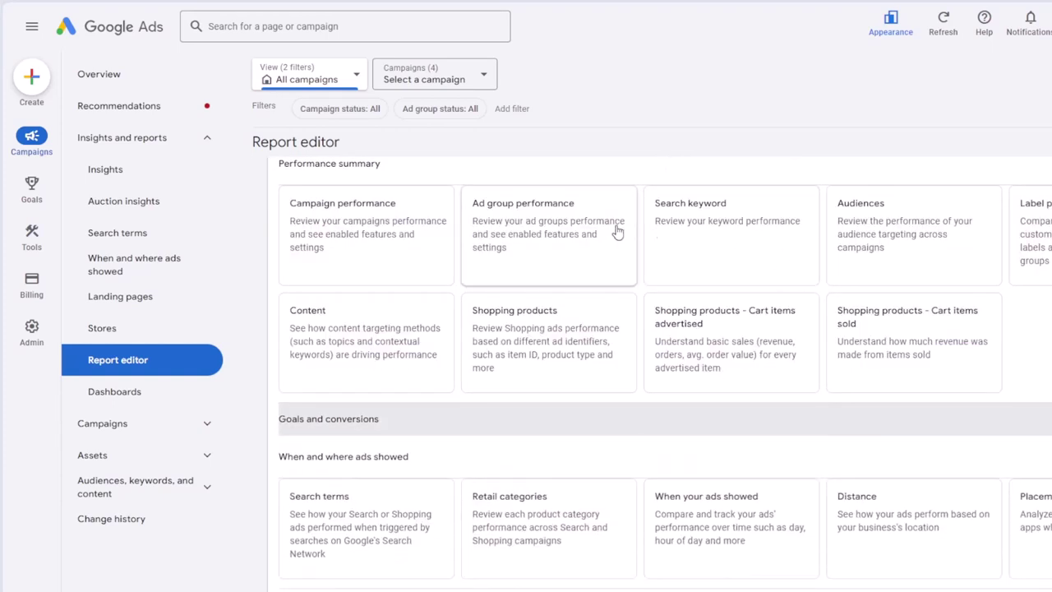
click(354, 237)
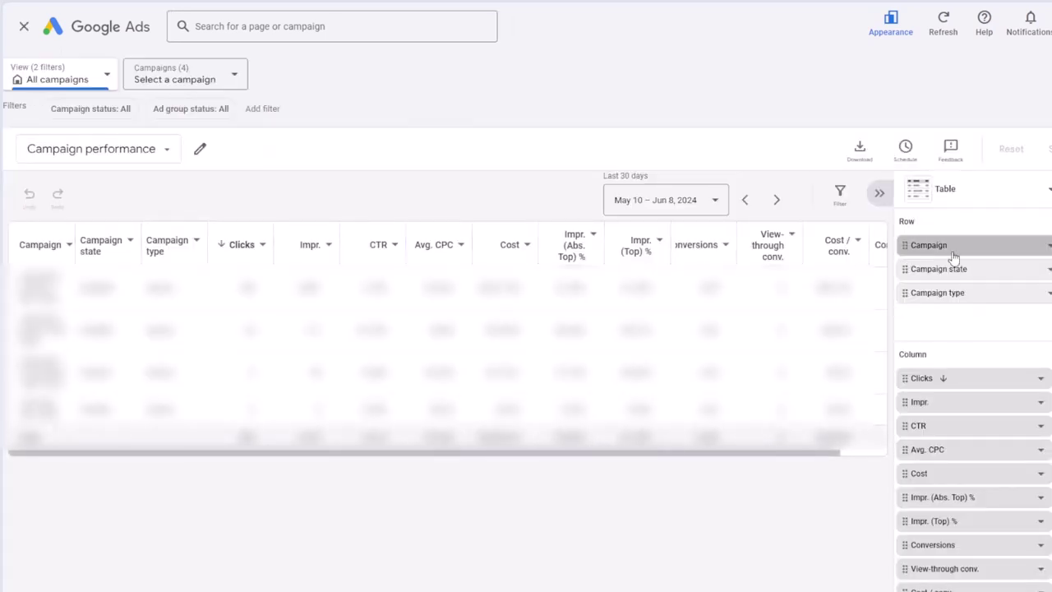
- Review the report's rows and columns and remove the Campaign state row
scroll(945, 420, down, 2)
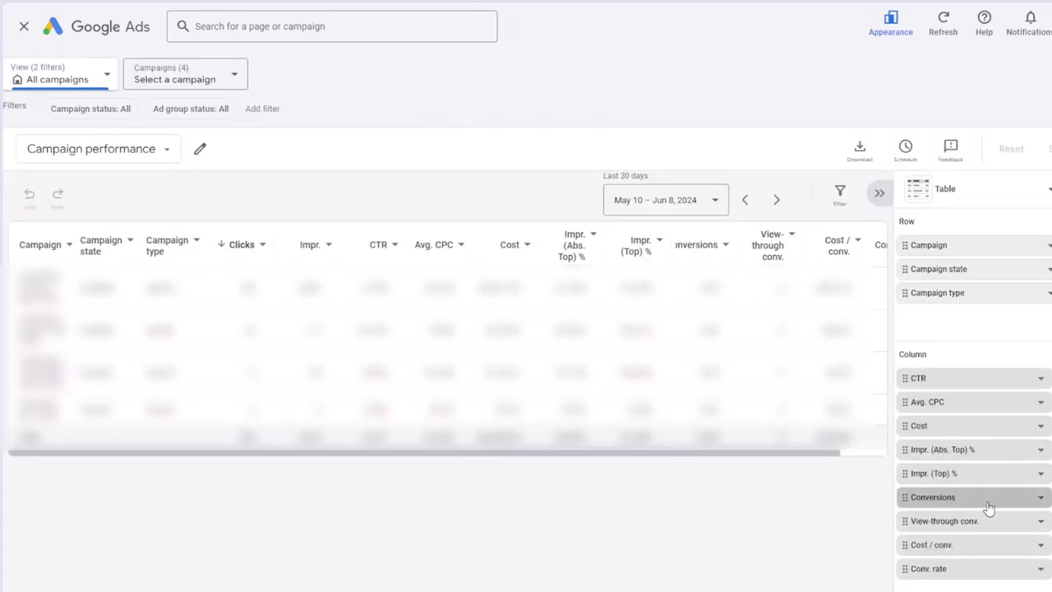
scroll(957, 468, up, 2)
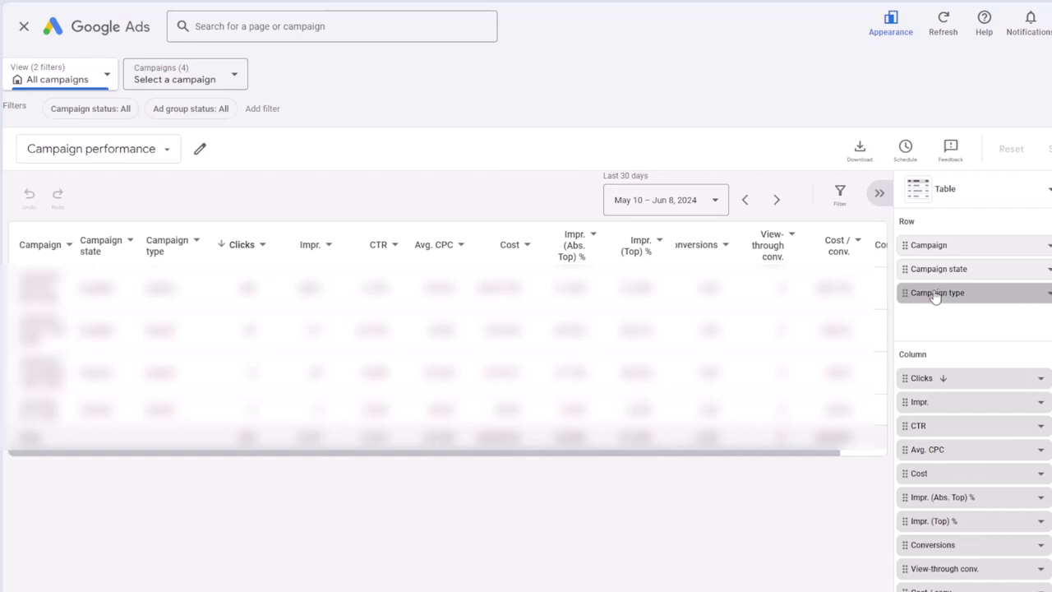
click(976, 270)
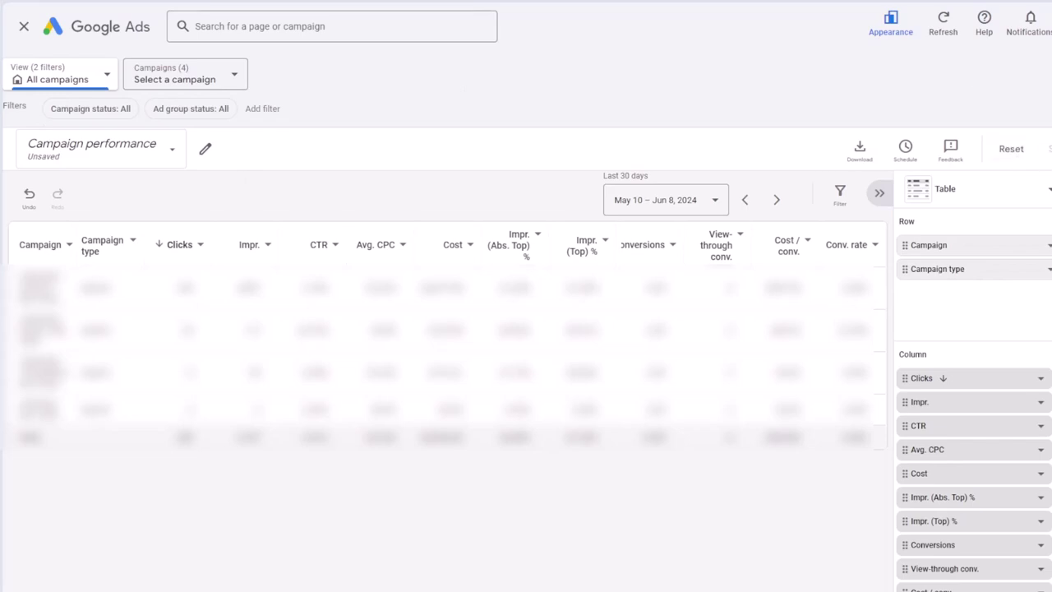
- View the download formats for the Campaign performance report, and leave it without saving
click(860, 150)
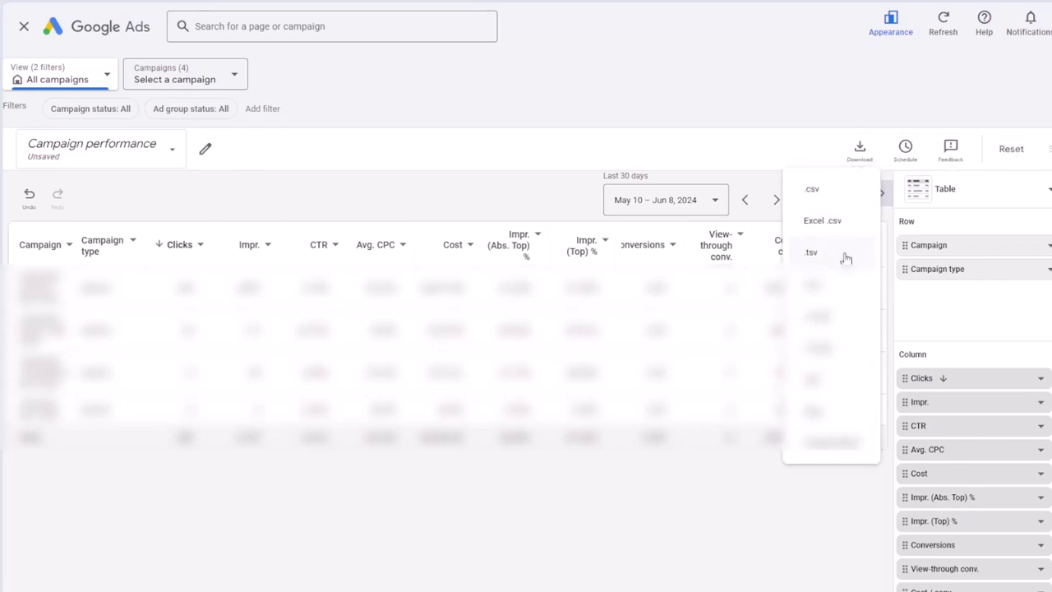
click(838, 559)
click(25, 30)
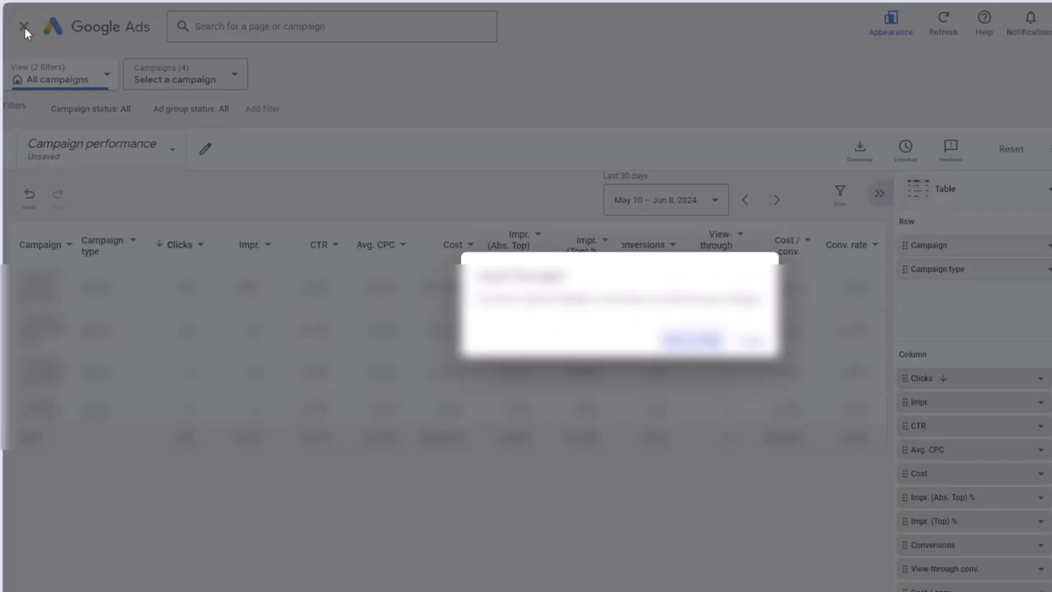
click(748, 337)
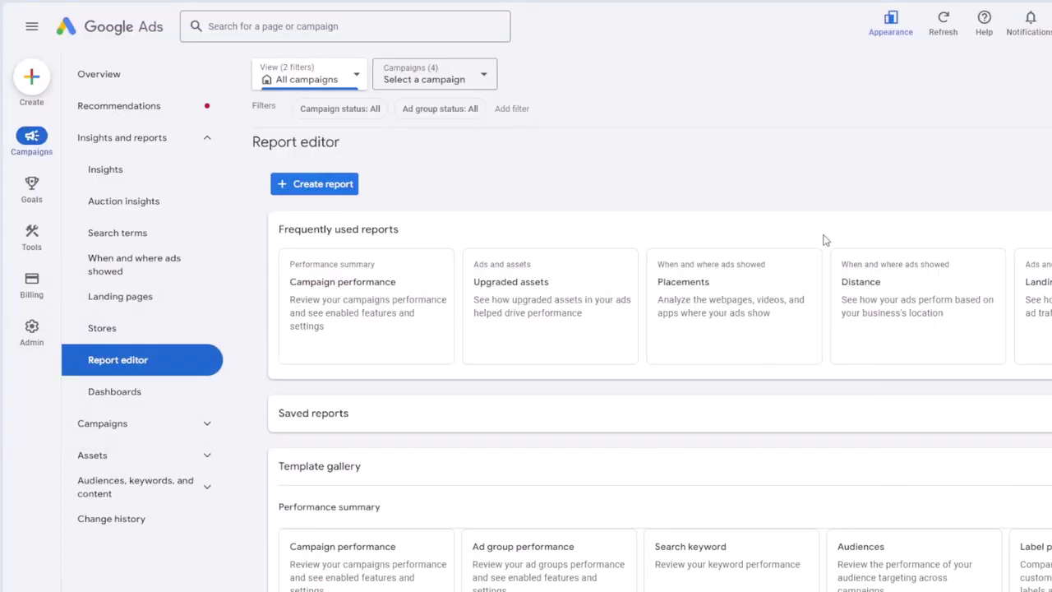
- View a new blank dashboard from the Dashboards page, and close it unsaved
click(136, 395)
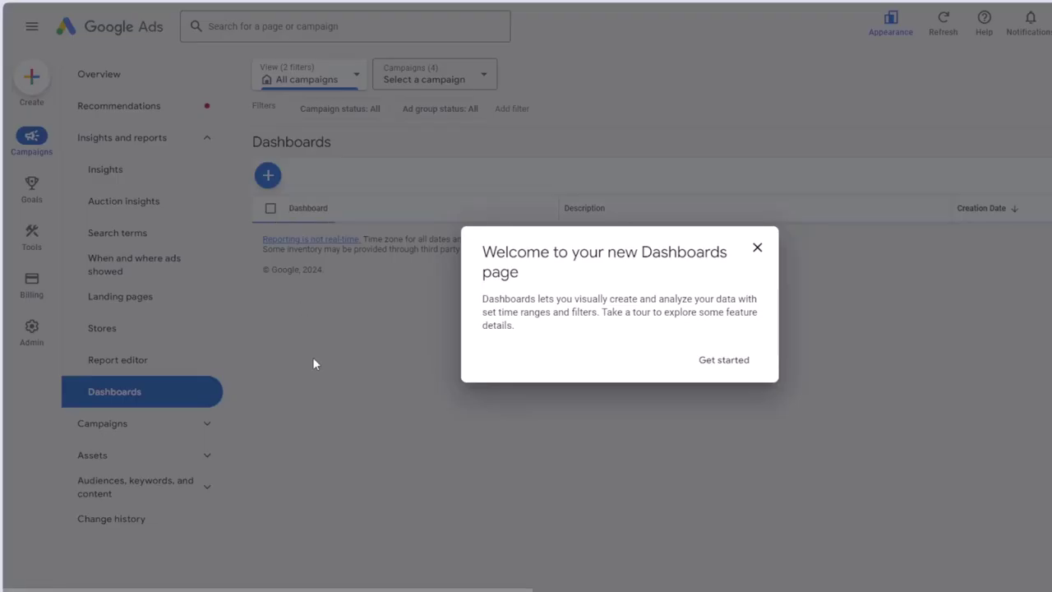
click(756, 247)
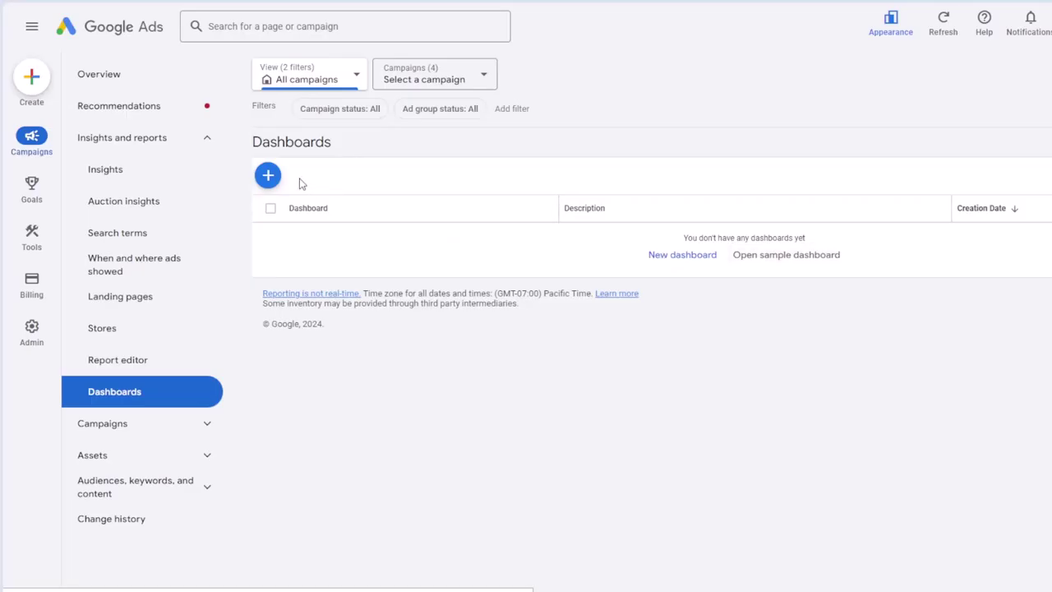
click(269, 178)
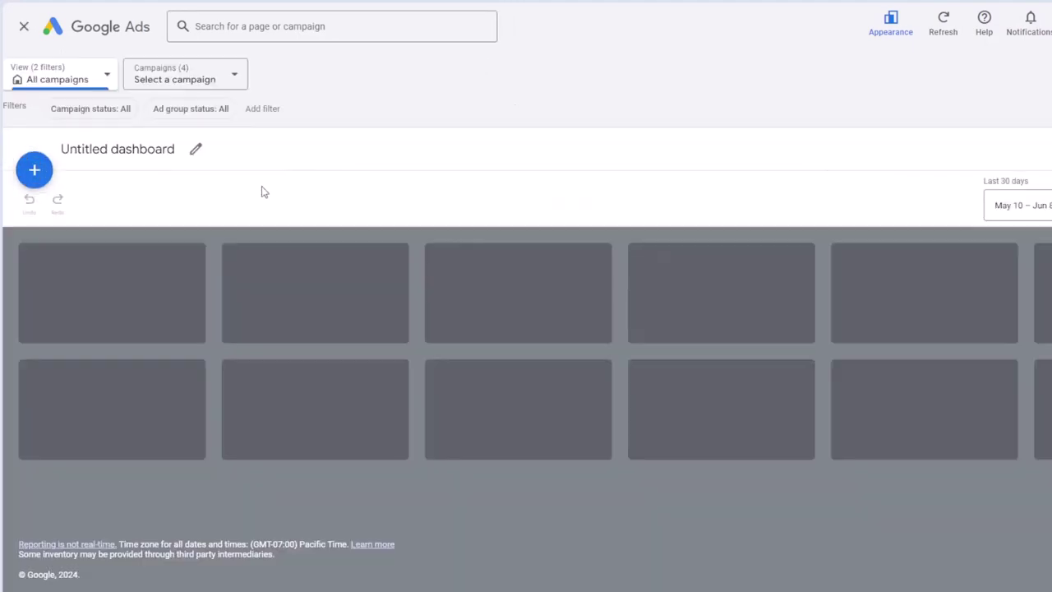
mouse_move(156, 289)
click(24, 27)
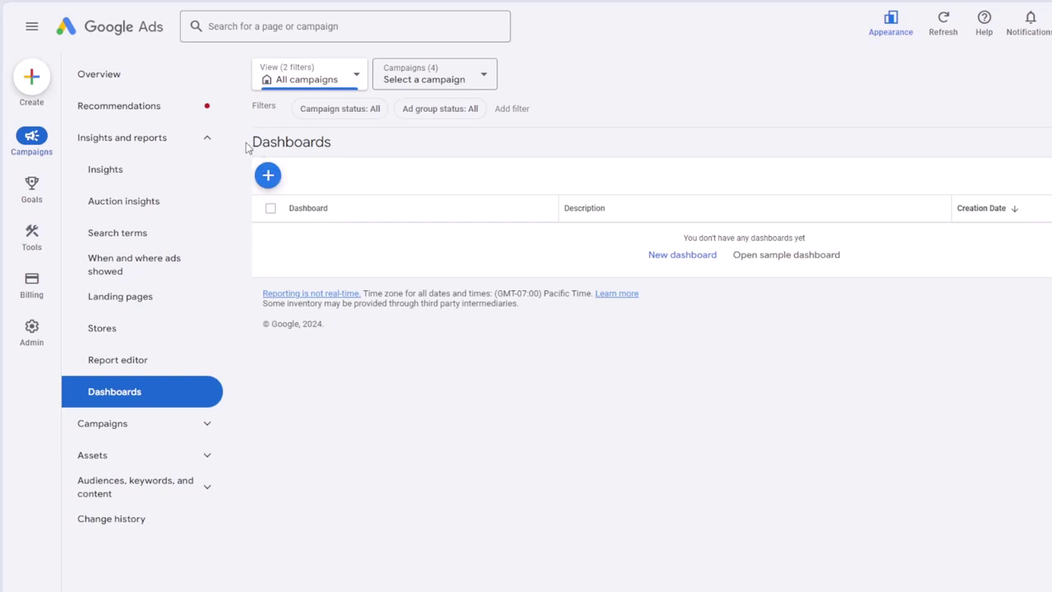
mouse_move(253, 146)
mouse_down()
mouse_move(336, 143)
mouse_move(251, 142)
mouse_up()
click(360, 145)
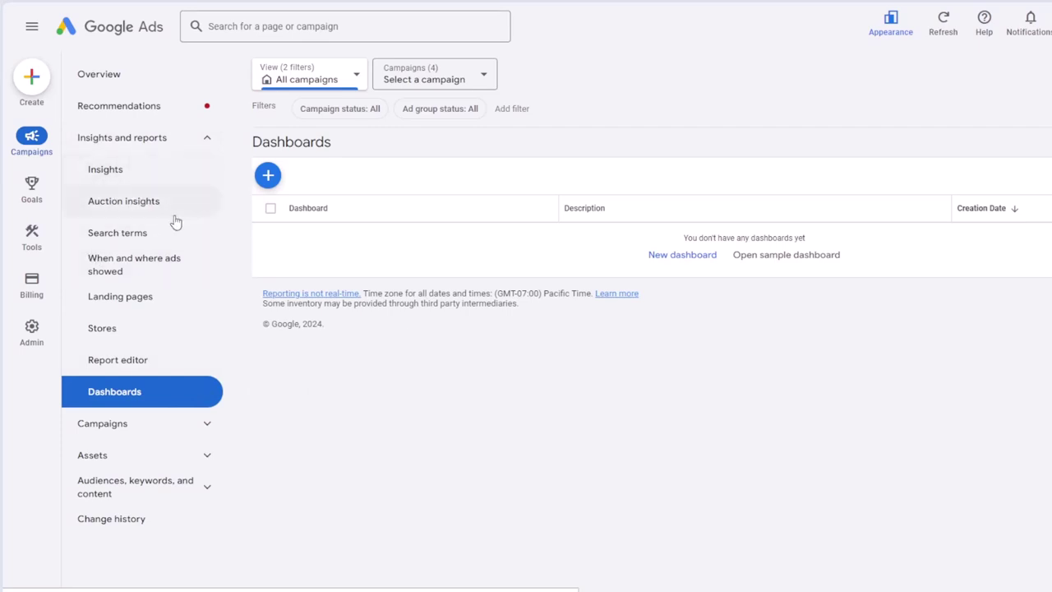
click(207, 142)
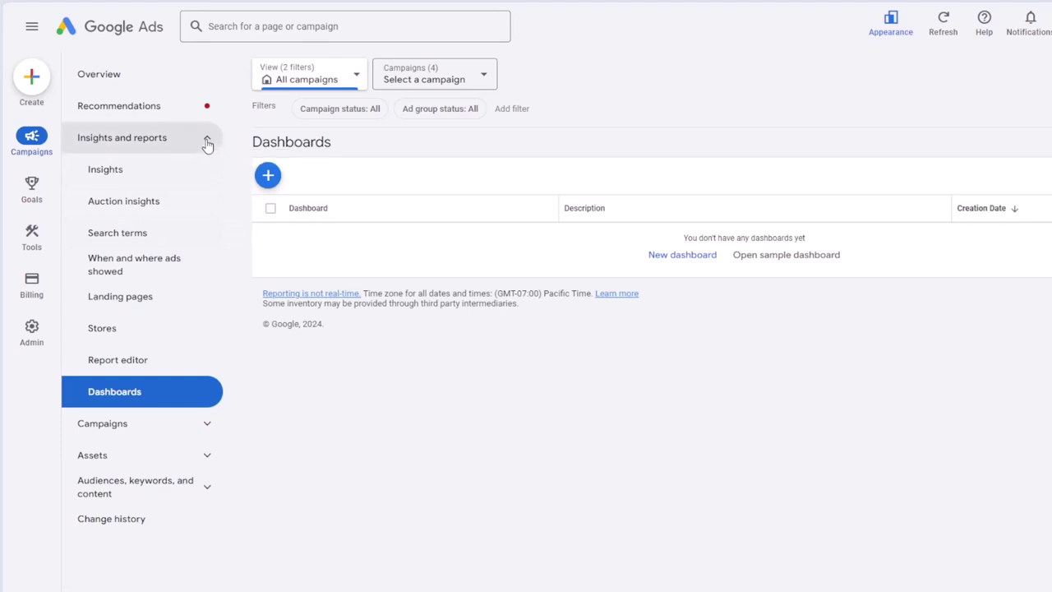
- Open the Recommendations page and examine the optimization score and the full list of recommendation cards
click(137, 110)
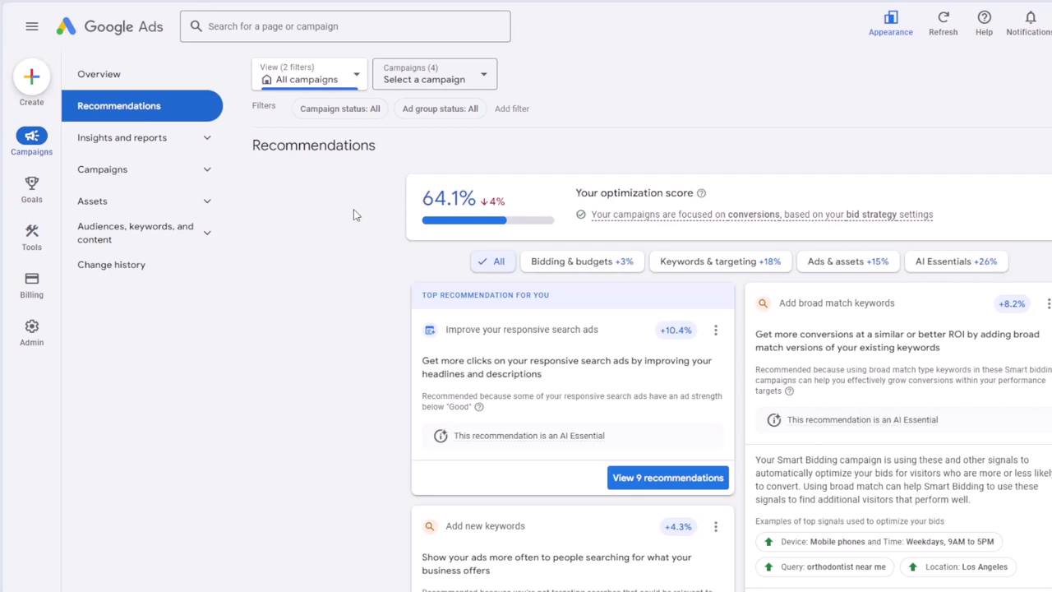
drag(422, 198, 391, 206)
scroll(728, 360, down, 1)
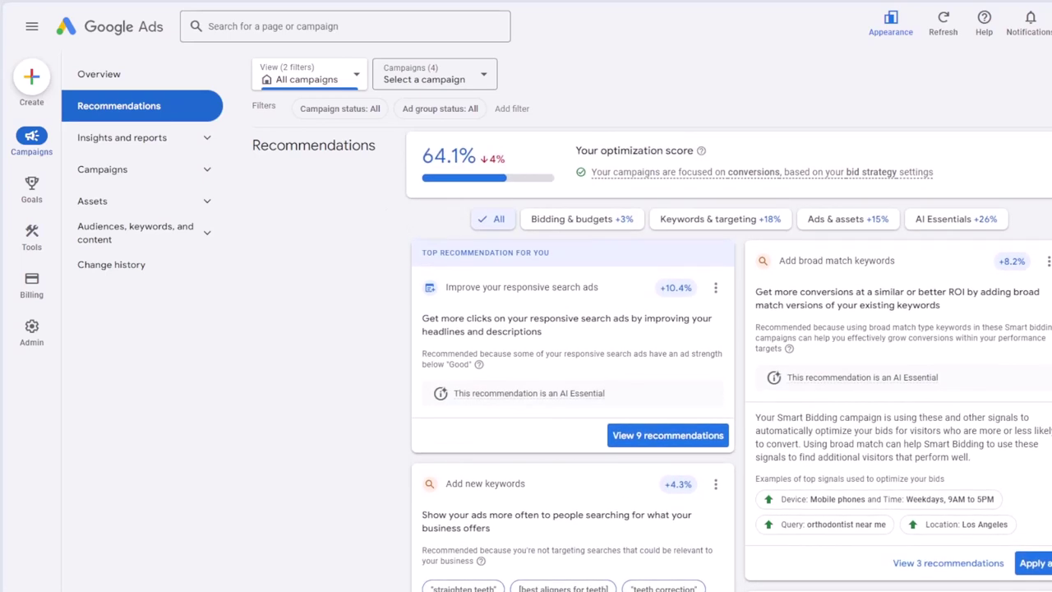
scroll(728, 362, up, 1)
scroll(728, 361, down, 1)
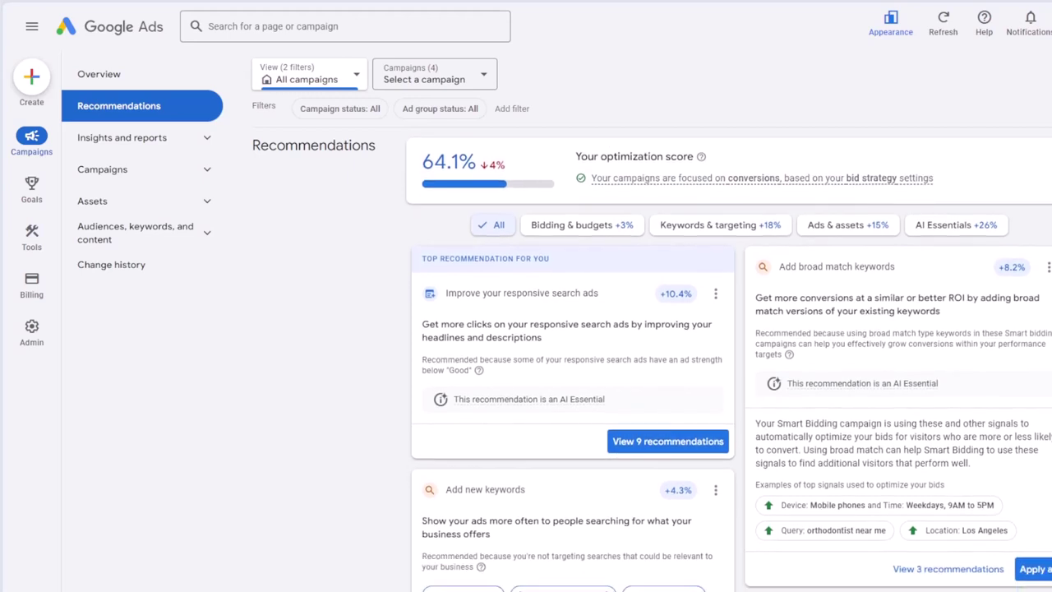
scroll(728, 362, down, 1)
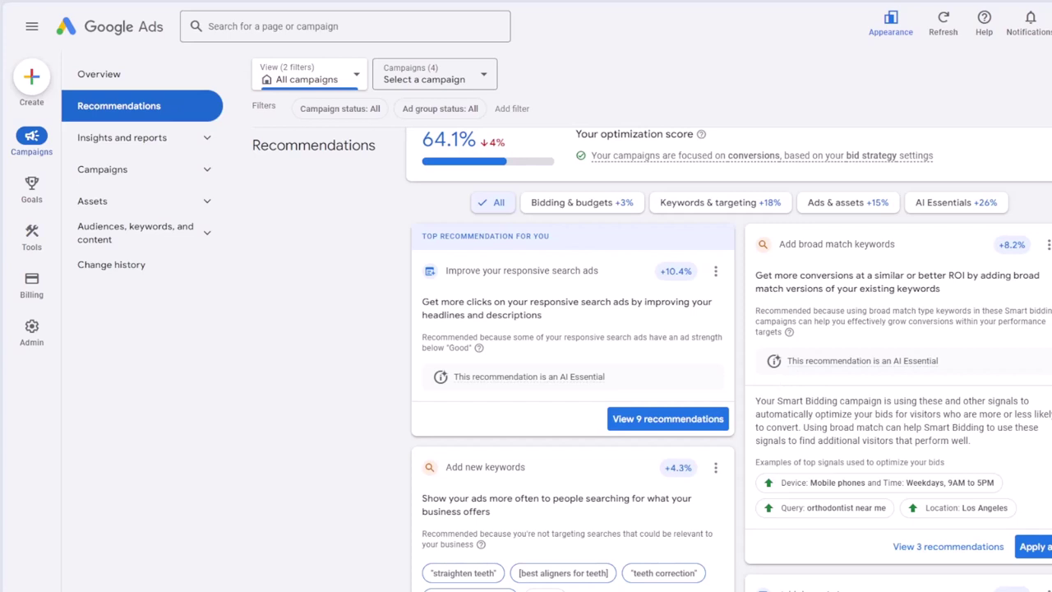
scroll(728, 359, down, 1)
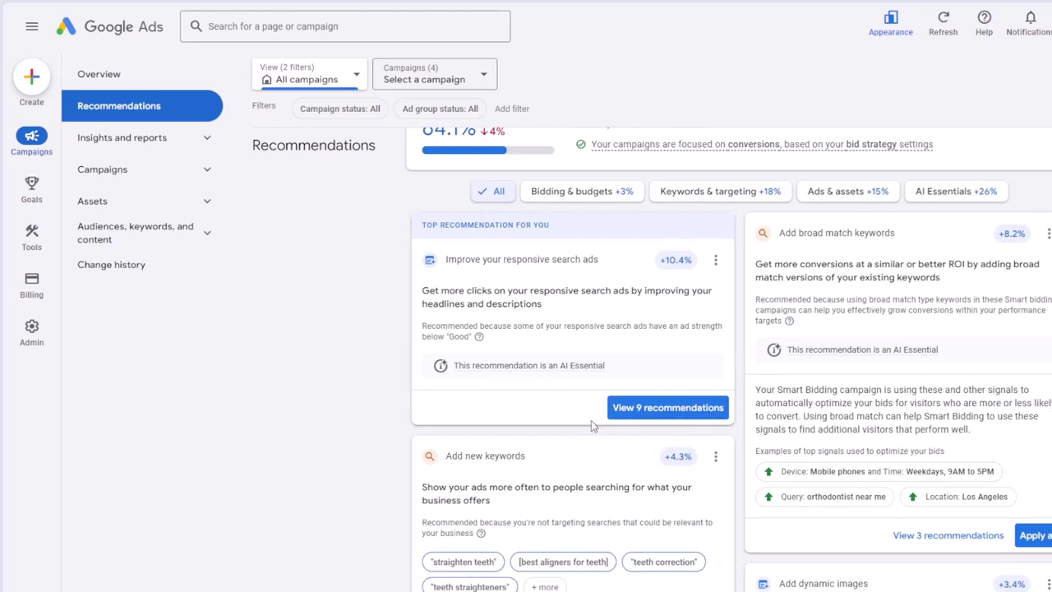
scroll(719, 359, down, 10)
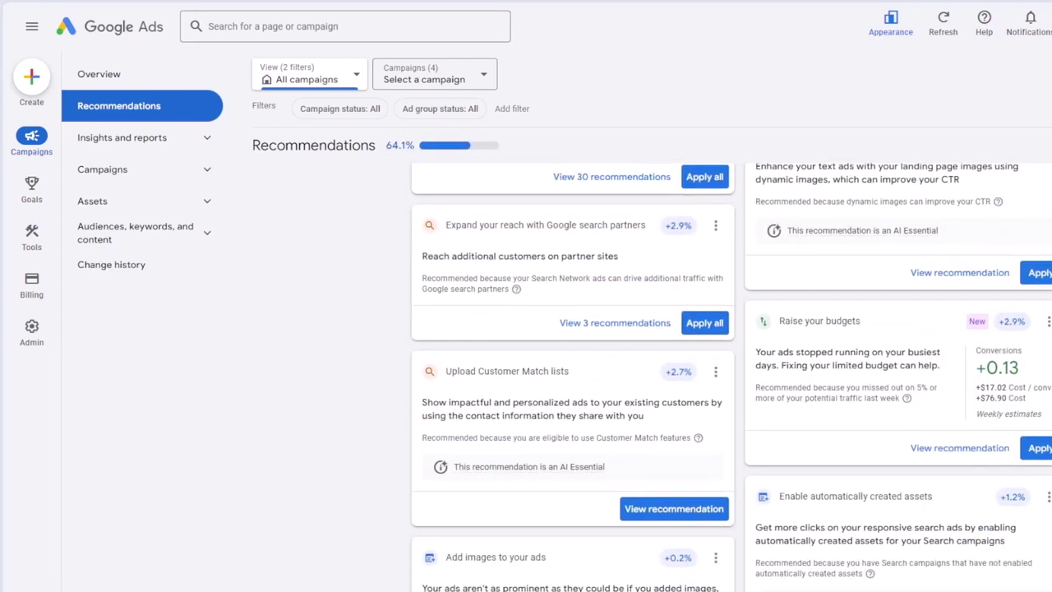
scroll(719, 359, down, 3)
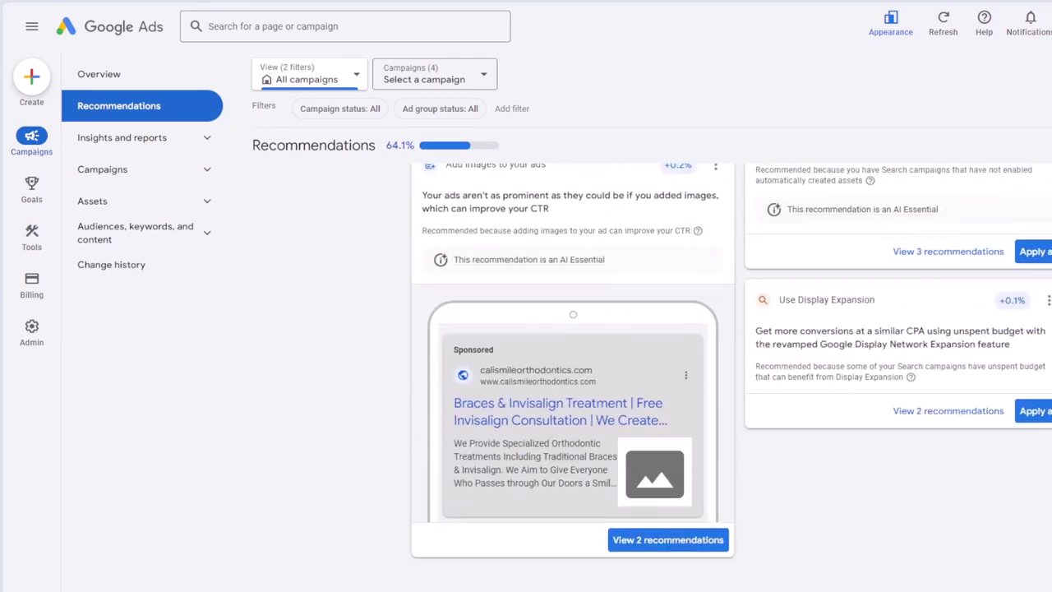
scroll(536, 391, up, 12)
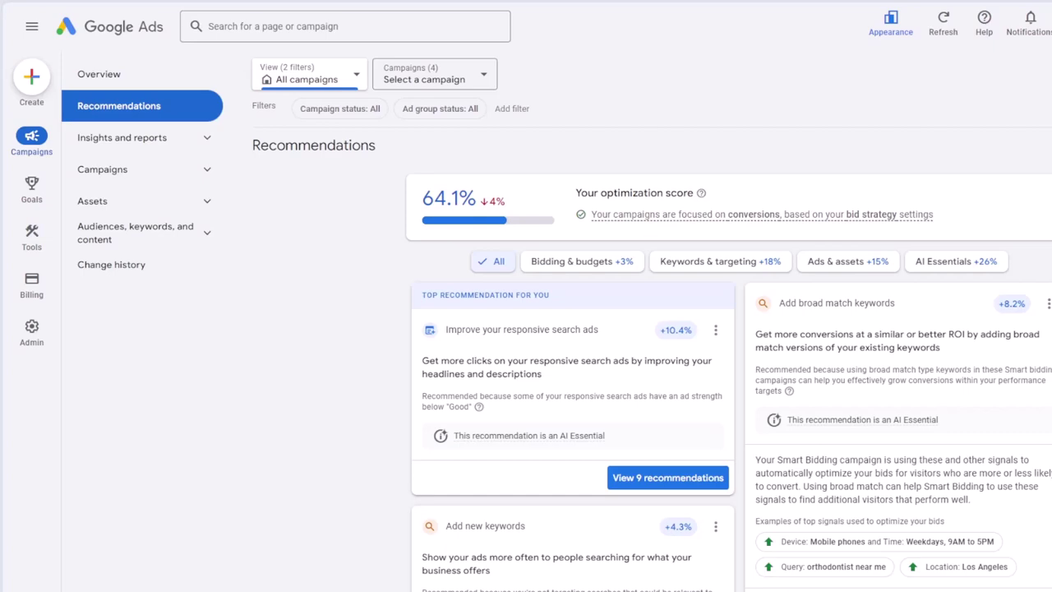
scroll(731, 370, down, 12)
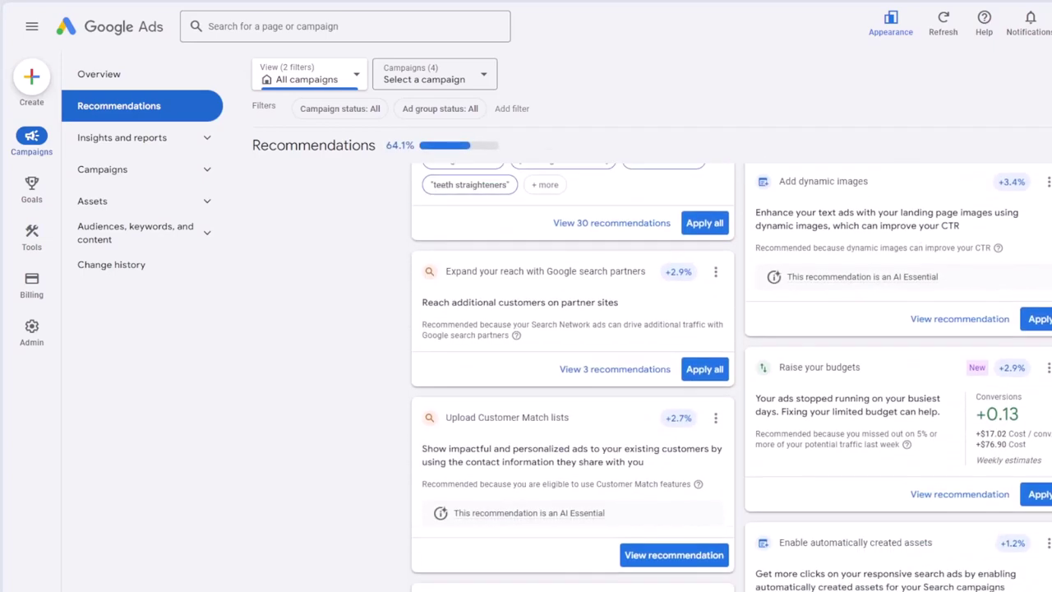
scroll(732, 370, up, 6)
scroll(735, 281, up, 8)
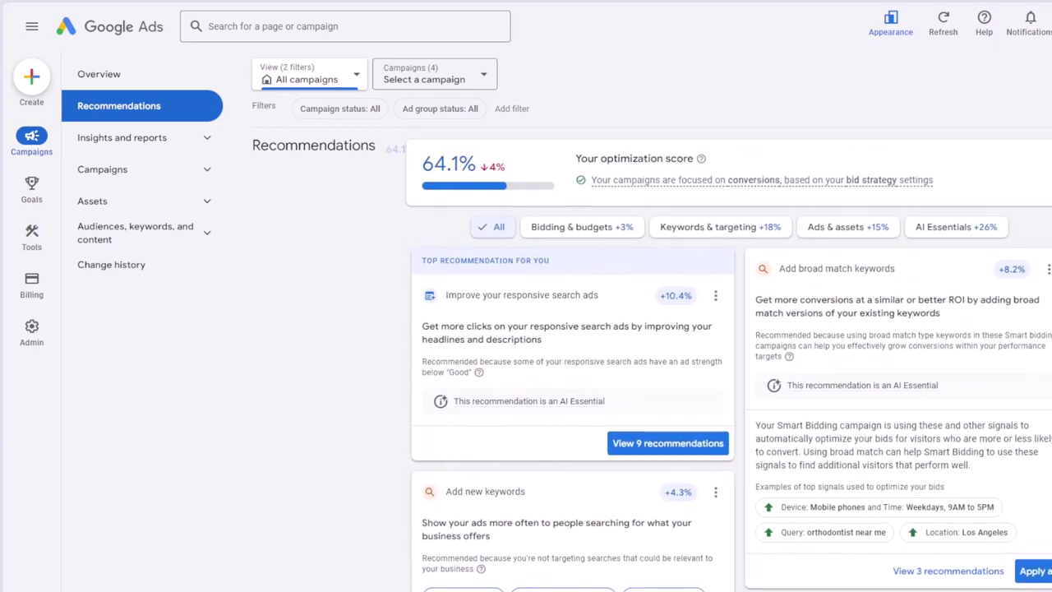
- View the feedback and dismissal options of the "Improve your responsive search ads" recommendation, and close them without choosing any
click(714, 329)
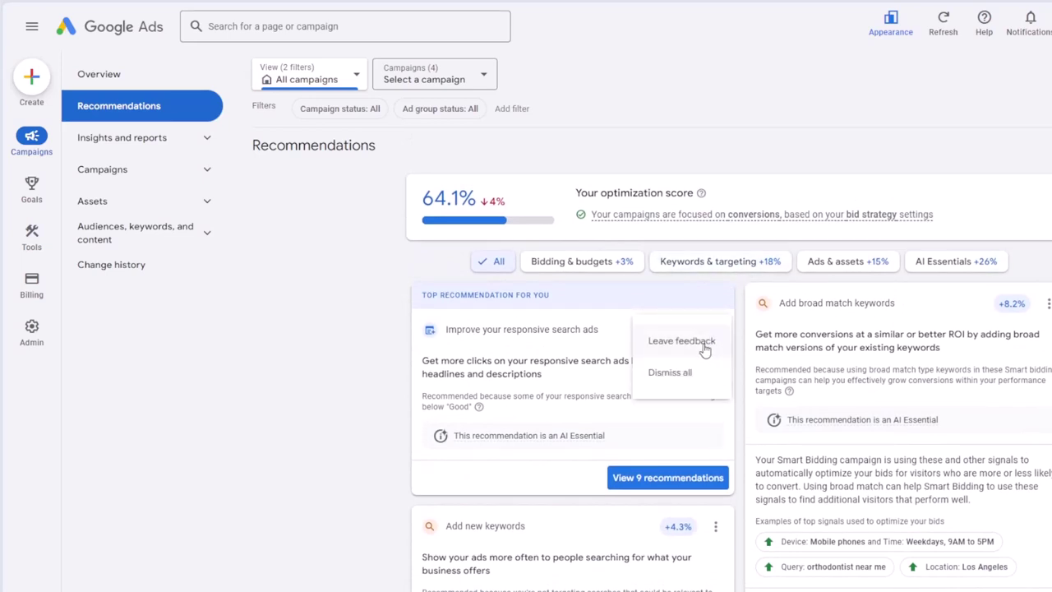
click(350, 402)
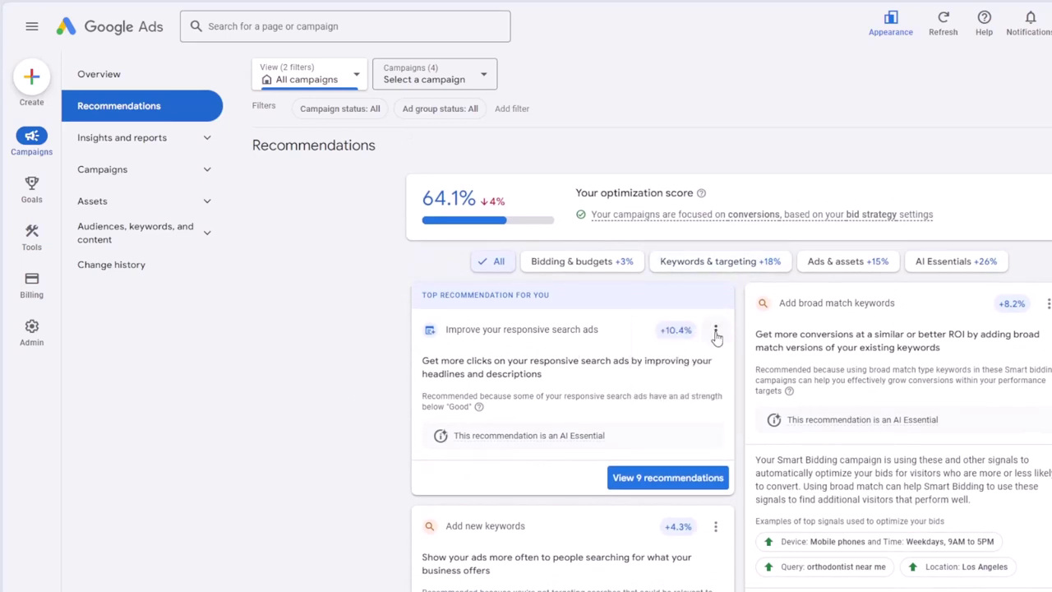
click(714, 331)
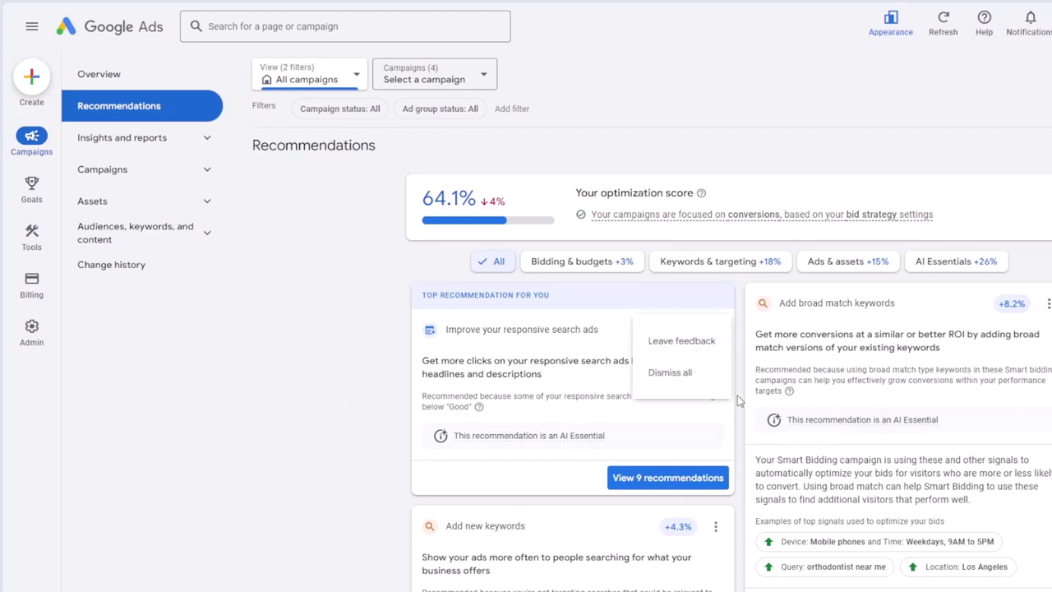
key(Escape)
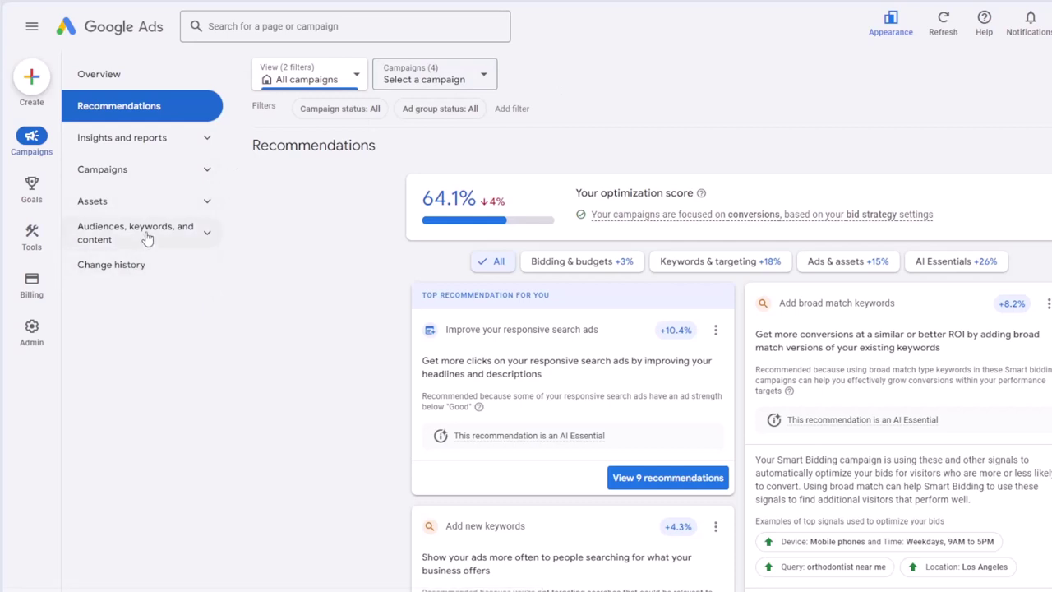
- Open the Assets page and show only the upgraded image assets
click(204, 202)
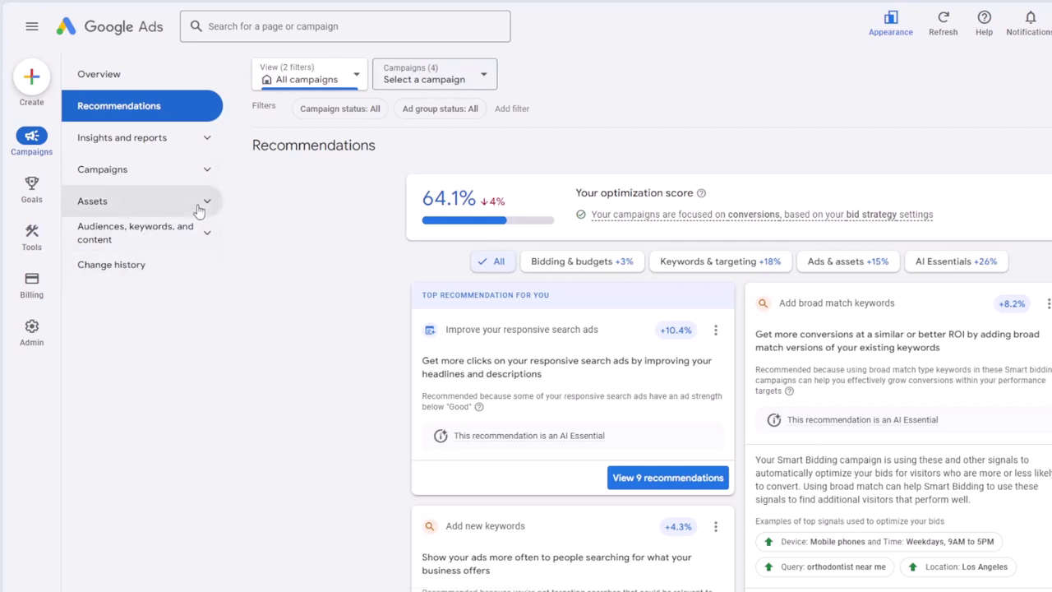
click(124, 244)
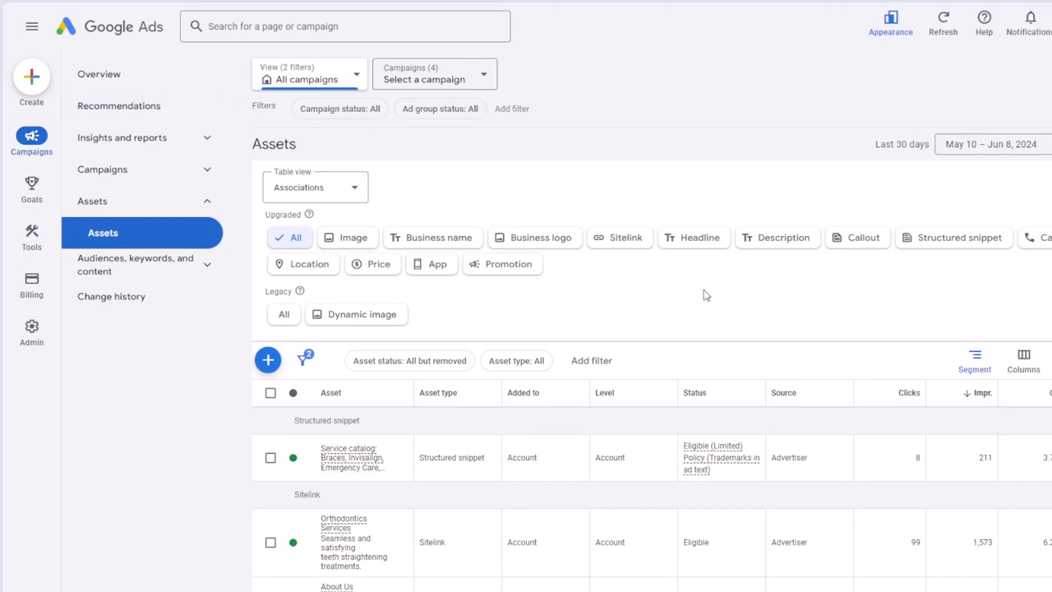
click(353, 243)
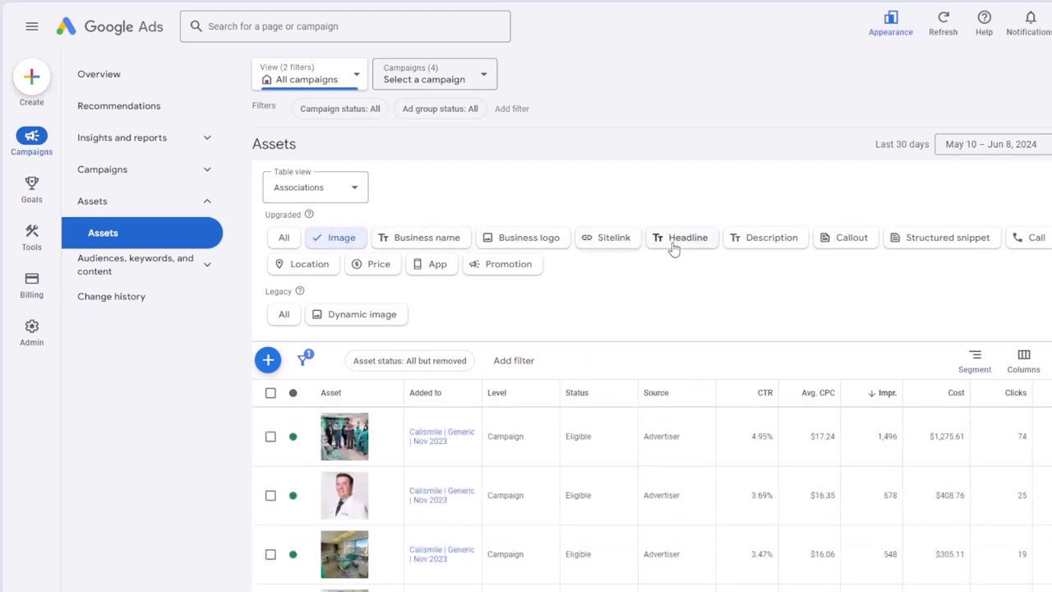
- Show only the sitelink assets, view the available segment options, and close them without choosing any
click(613, 244)
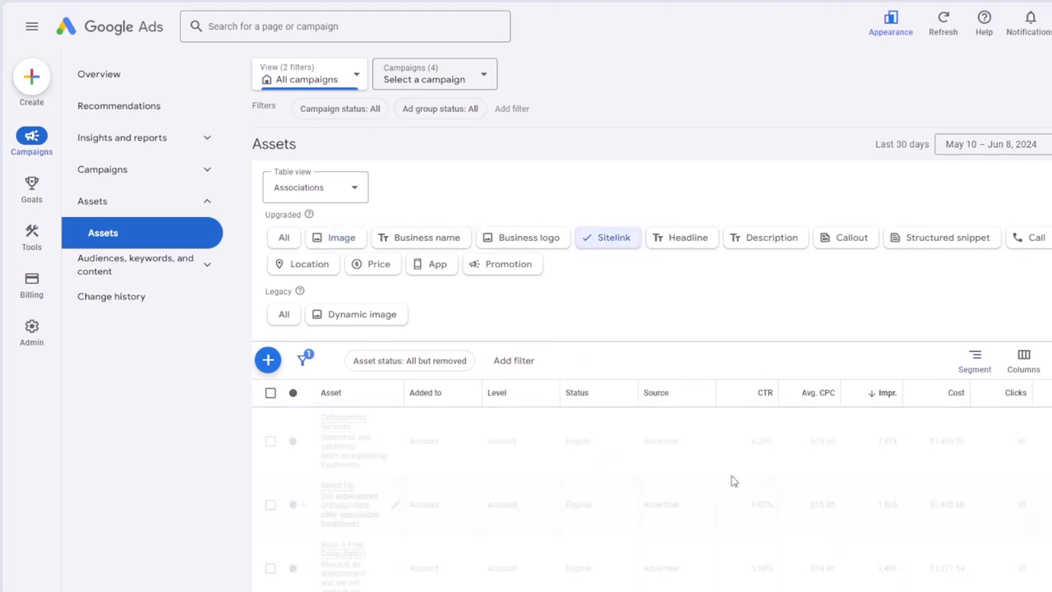
click(973, 363)
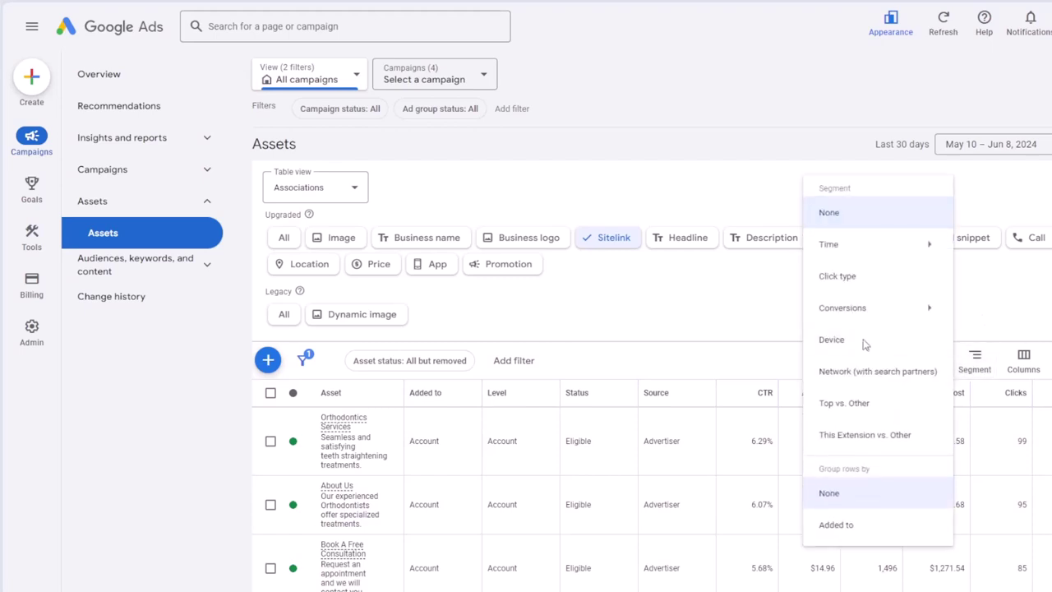
click(194, 451)
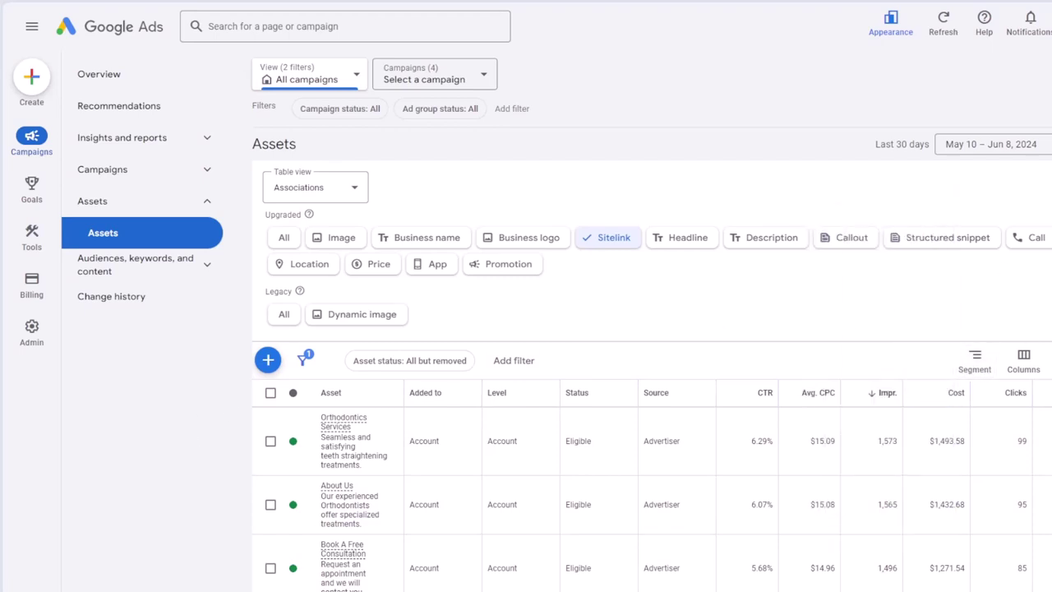
- View the account-level form for adding a sitelink, and close it without saving
scroll(652, 375, down, 1)
scroll(651, 375, up, 1)
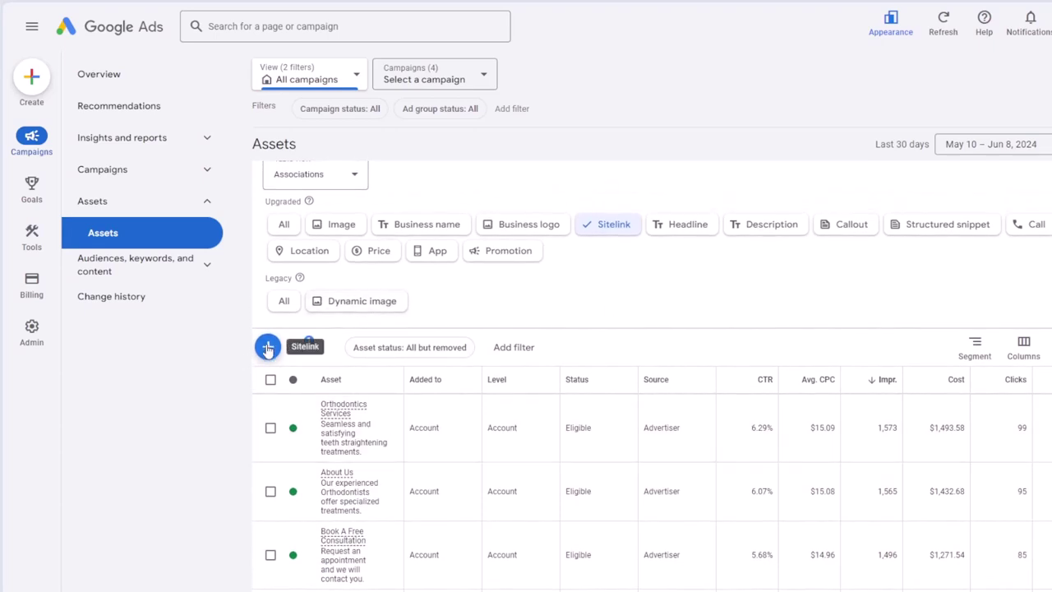
click(267, 348)
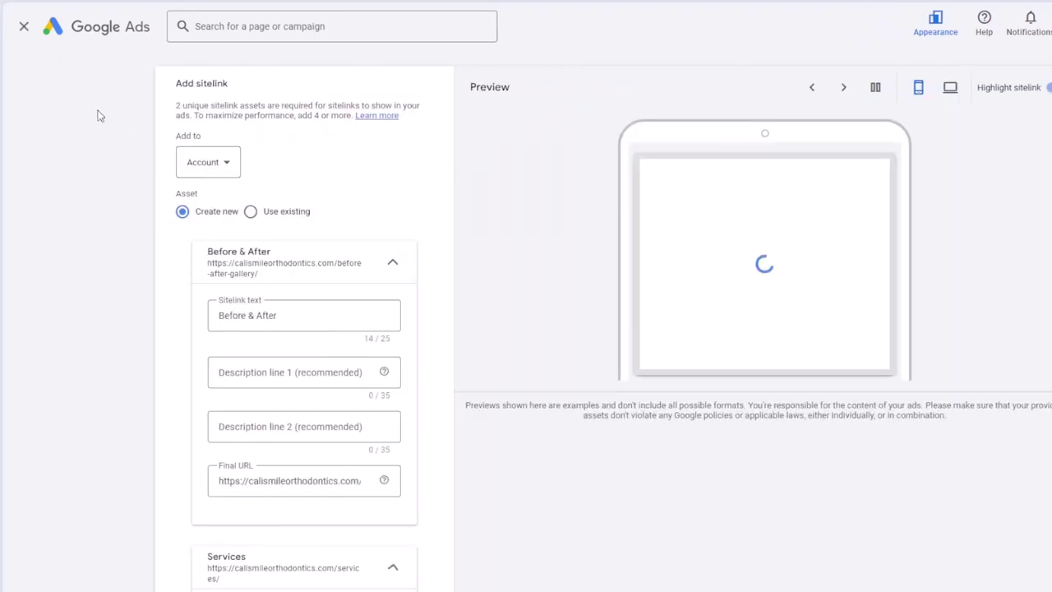
click(24, 30)
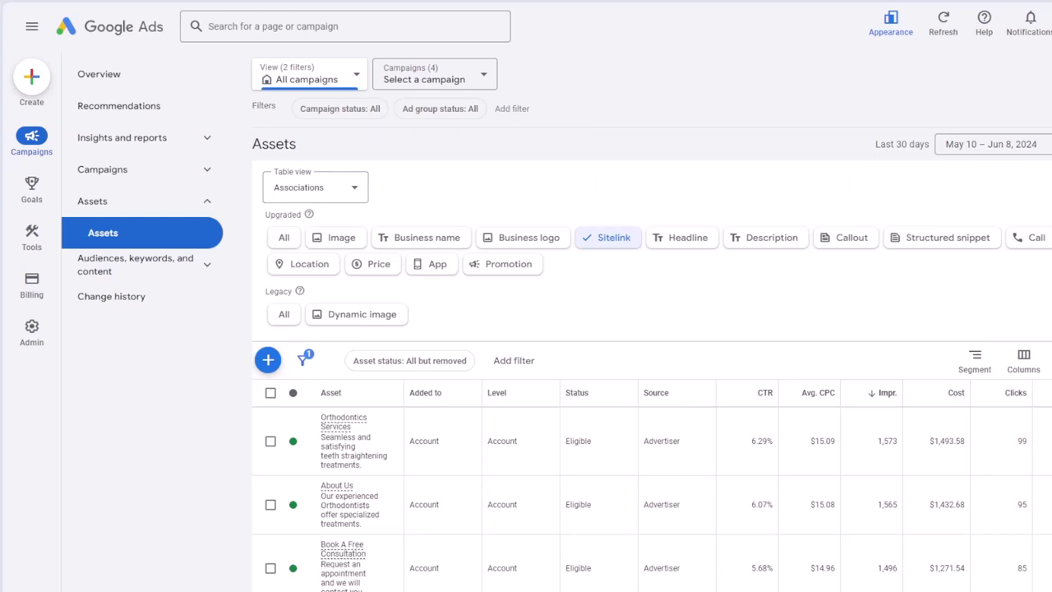
- View the sitelink assets for the "Calismile | Generic | Nov 2023" campaign, and return to the all-campaigns view
click(431, 85)
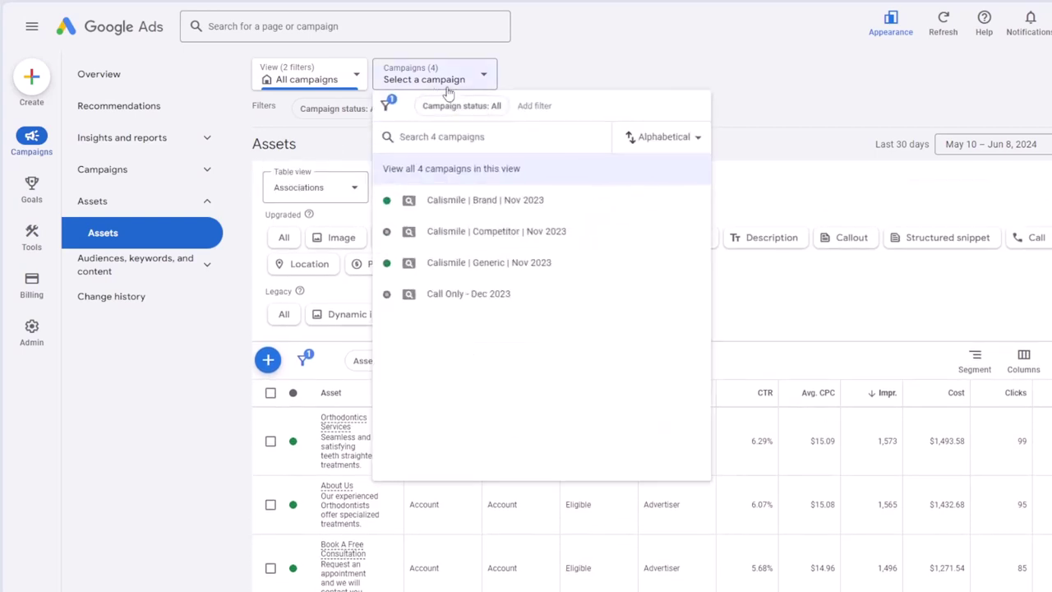
click(488, 267)
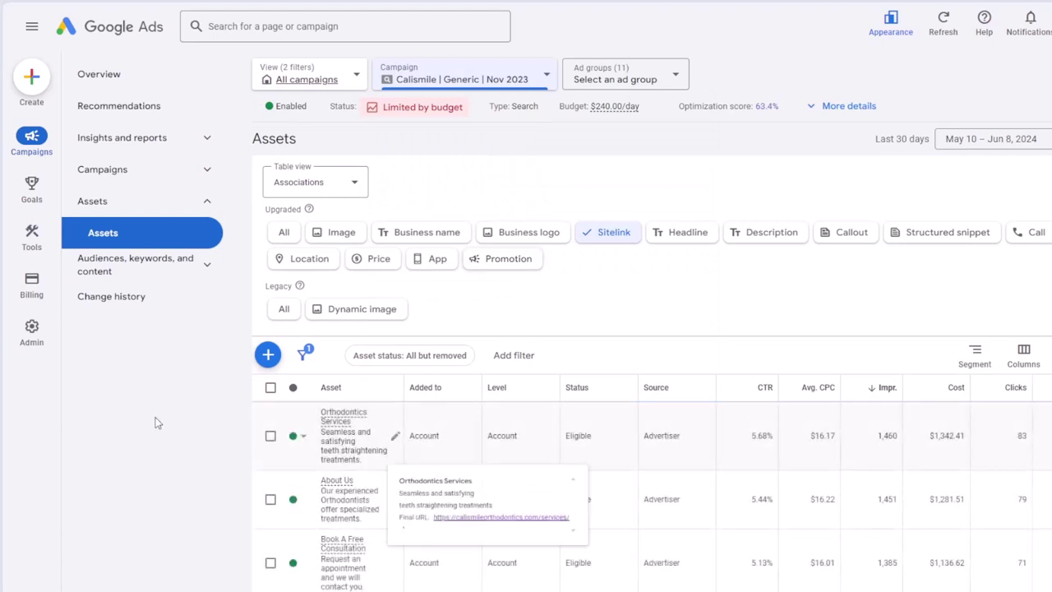
click(491, 82)
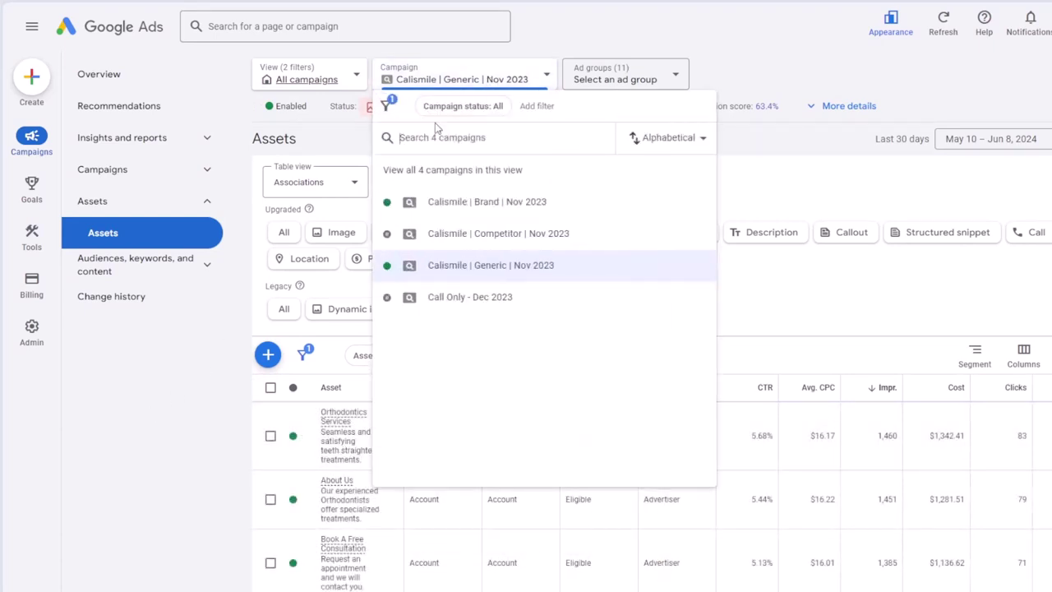
click(292, 84)
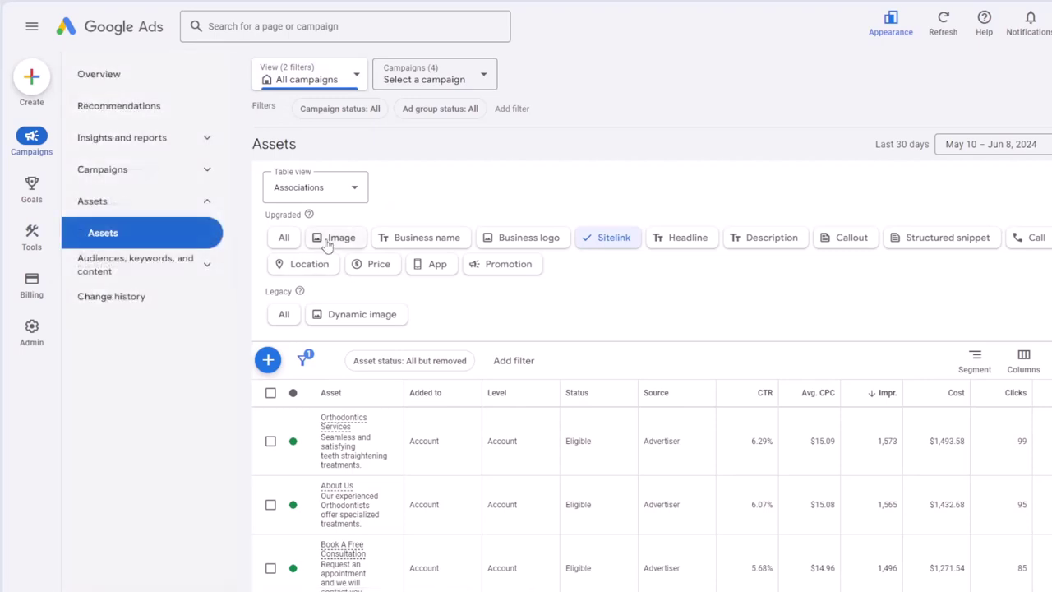
- Open the Change history page and examine its performance chart and the full list of changes for all campaigns
click(167, 306)
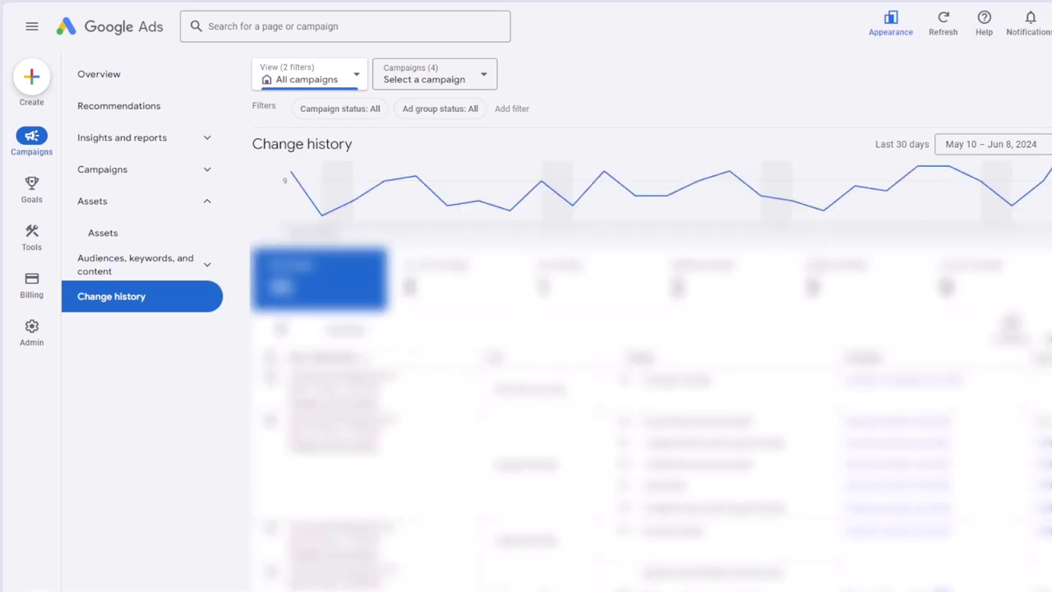
scroll(651, 376, down, 3)
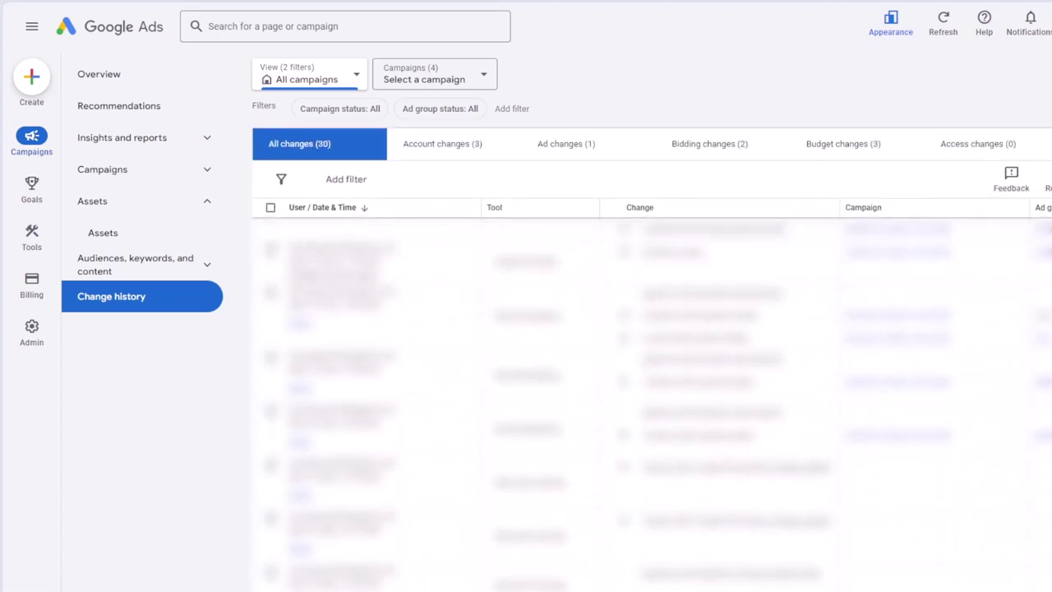
scroll(388, 239, up, 3)
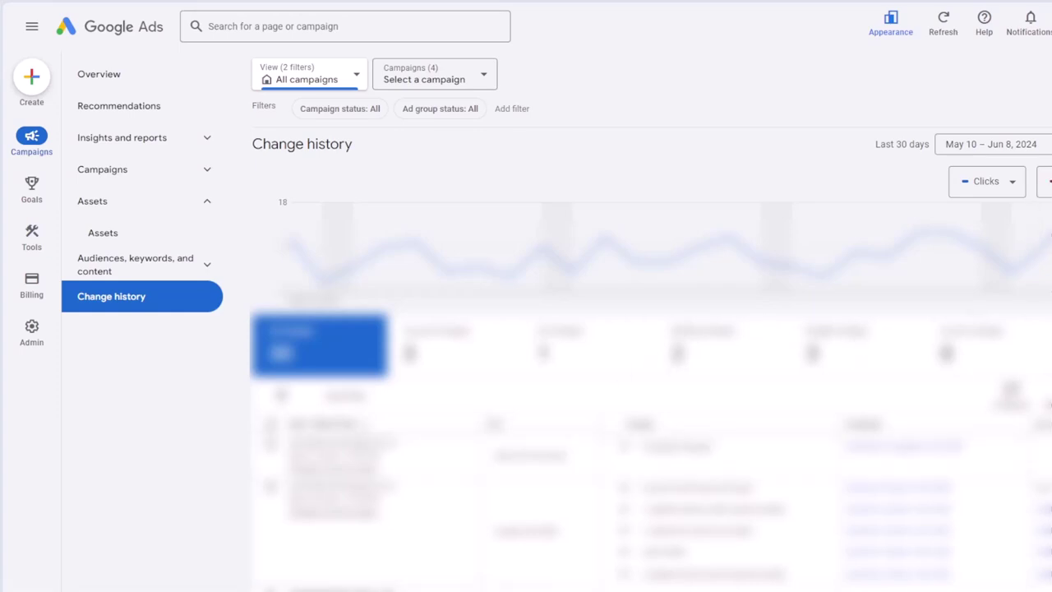
scroll(649, 361, down, 5)
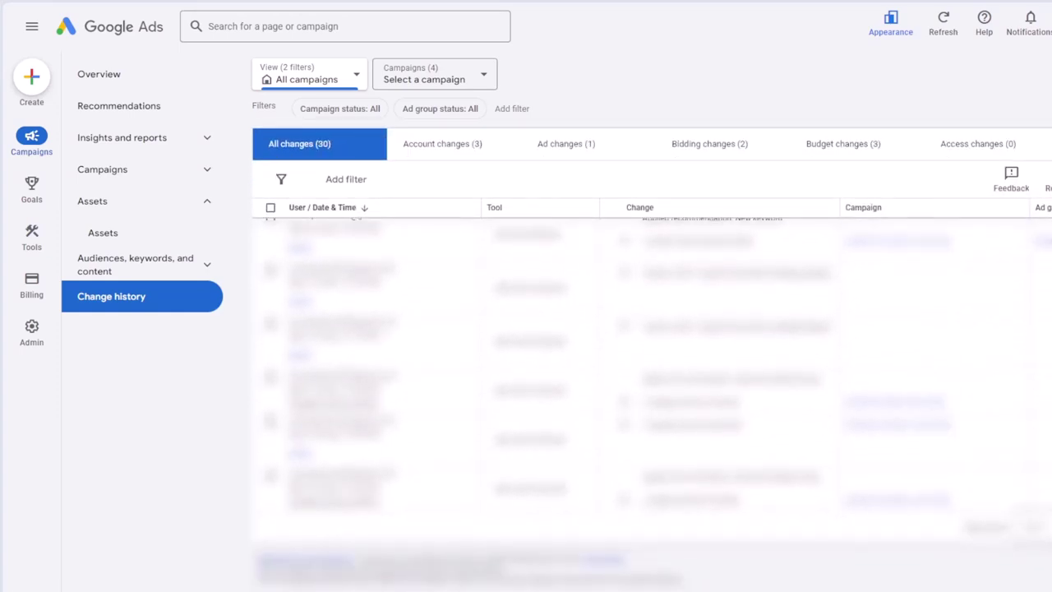
scroll(649, 361, up, 5)
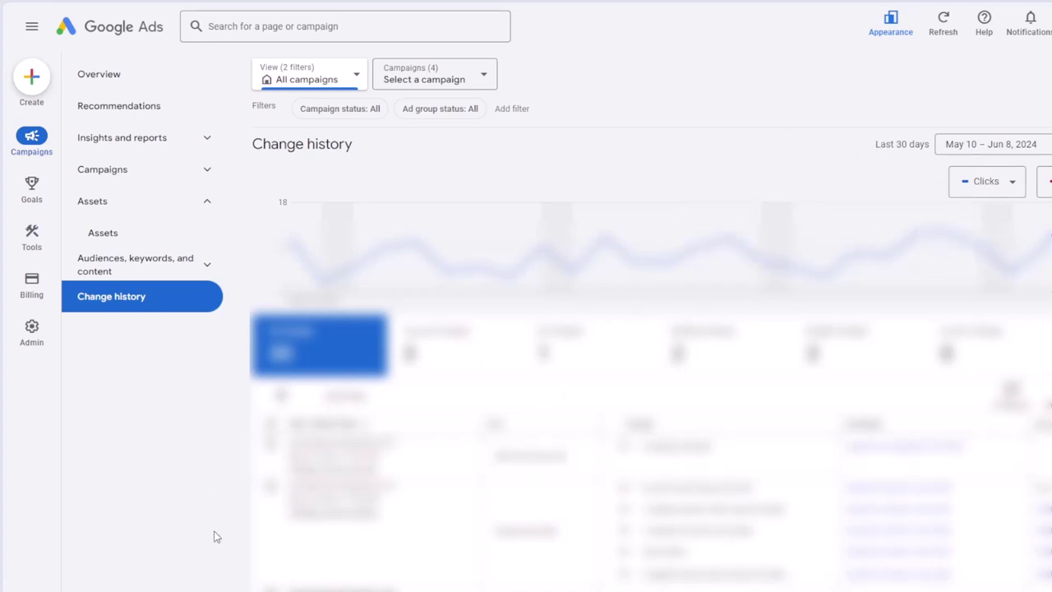
- Open the conversions Summary under Goals, view its Diagnostics, and return to the conversion goals
mouse_move(31, 187)
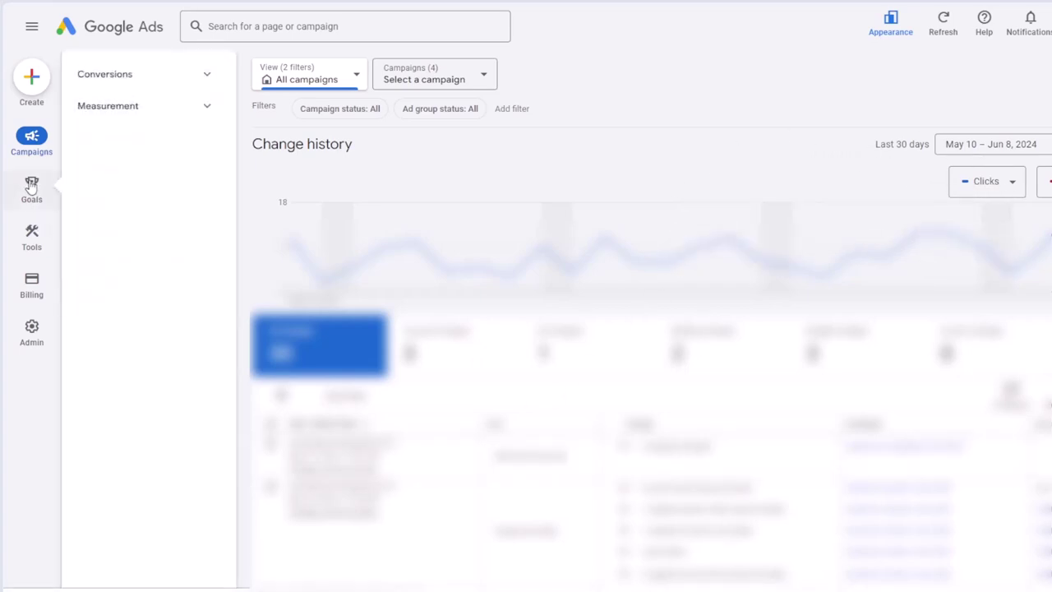
click(205, 76)
click(198, 273)
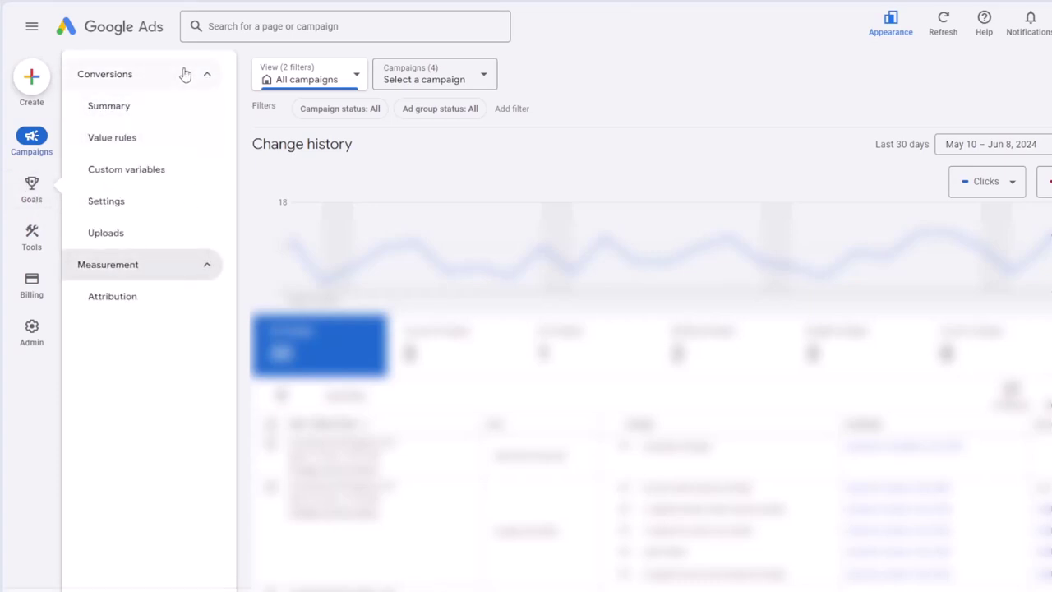
click(185, 110)
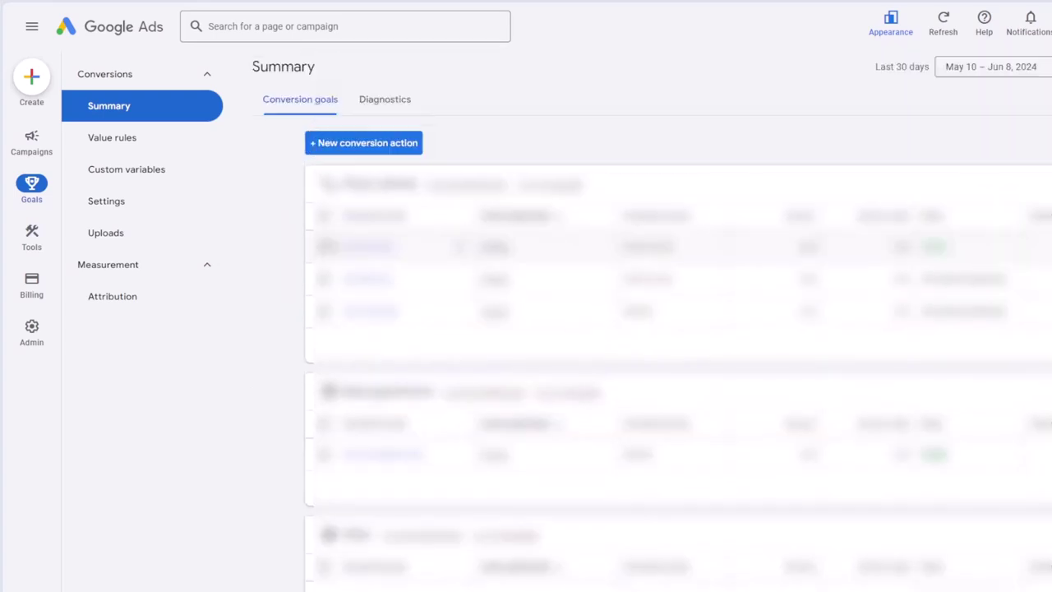
click(394, 107)
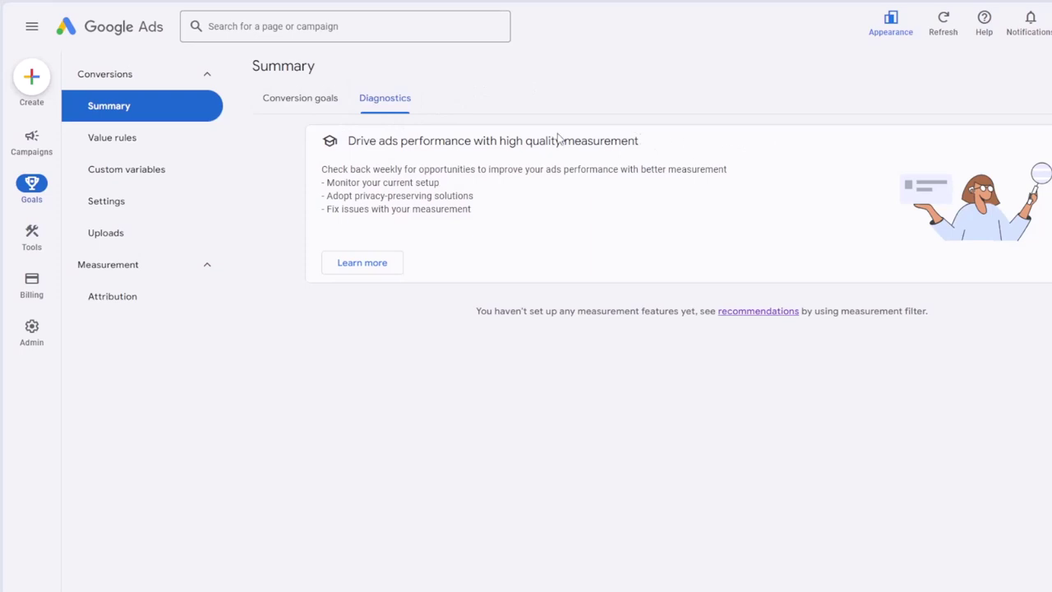
click(293, 105)
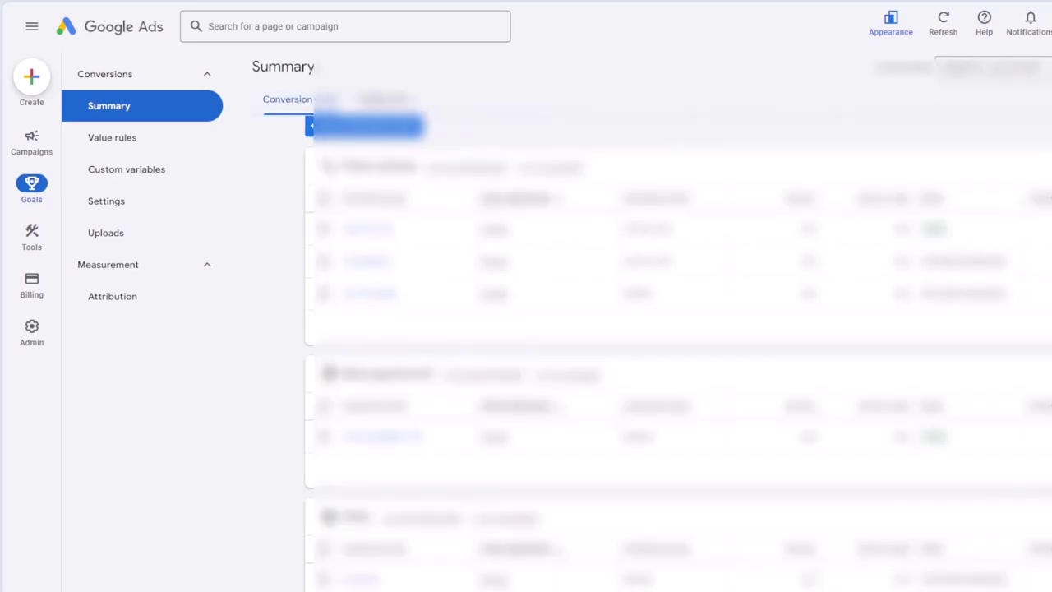
- Examine the conversion goals, and view the conversion types offered for a new conversion action without creating one
scroll(678, 346, down, 3)
scroll(678, 345, up, 3)
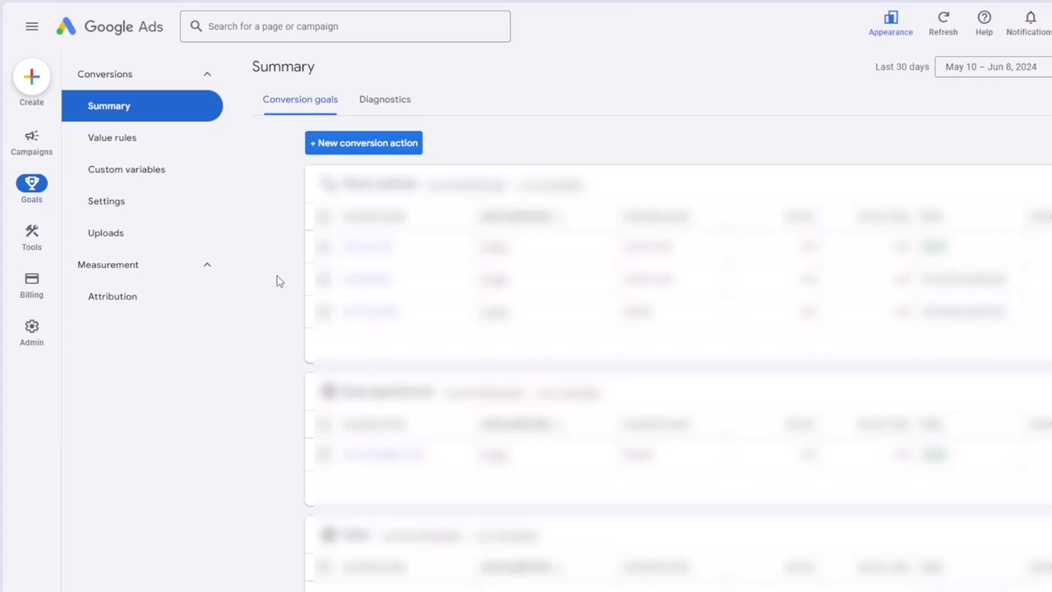
click(341, 144)
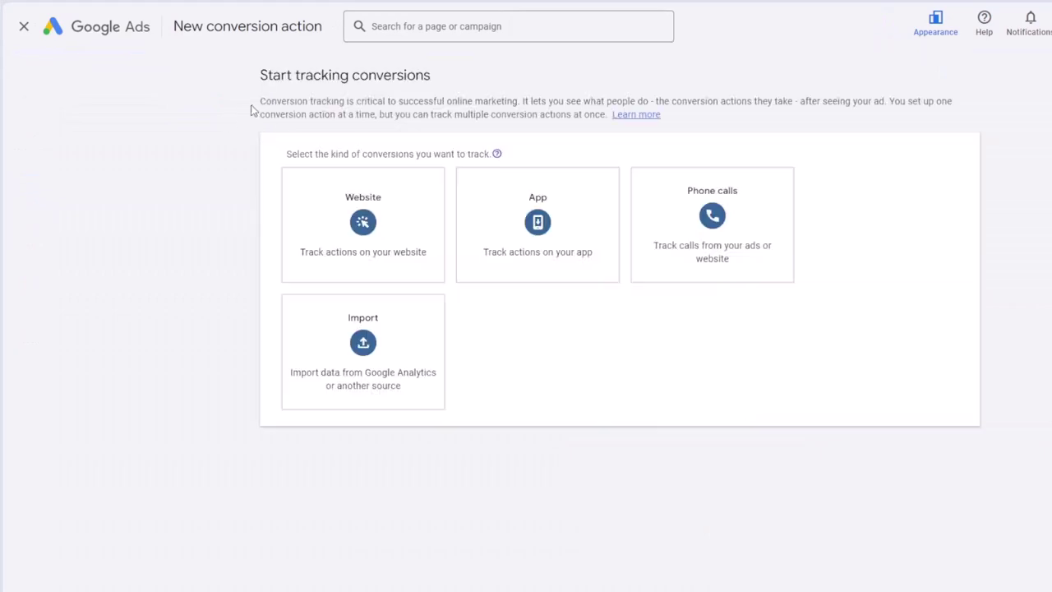
click(26, 30)
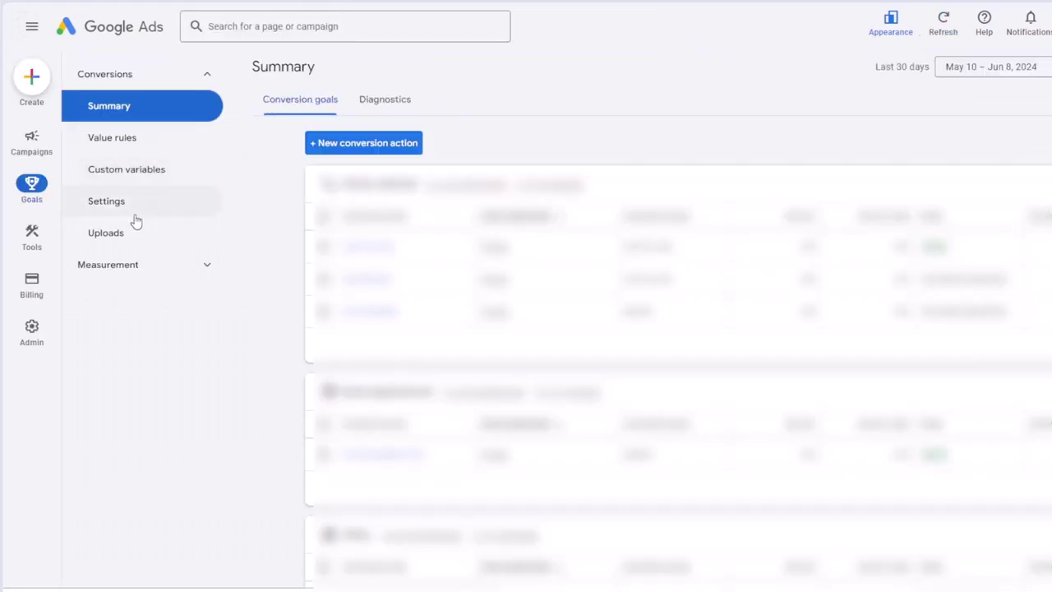
- View the Value rules, Settings and Uploads pages for conversions in turn
click(124, 142)
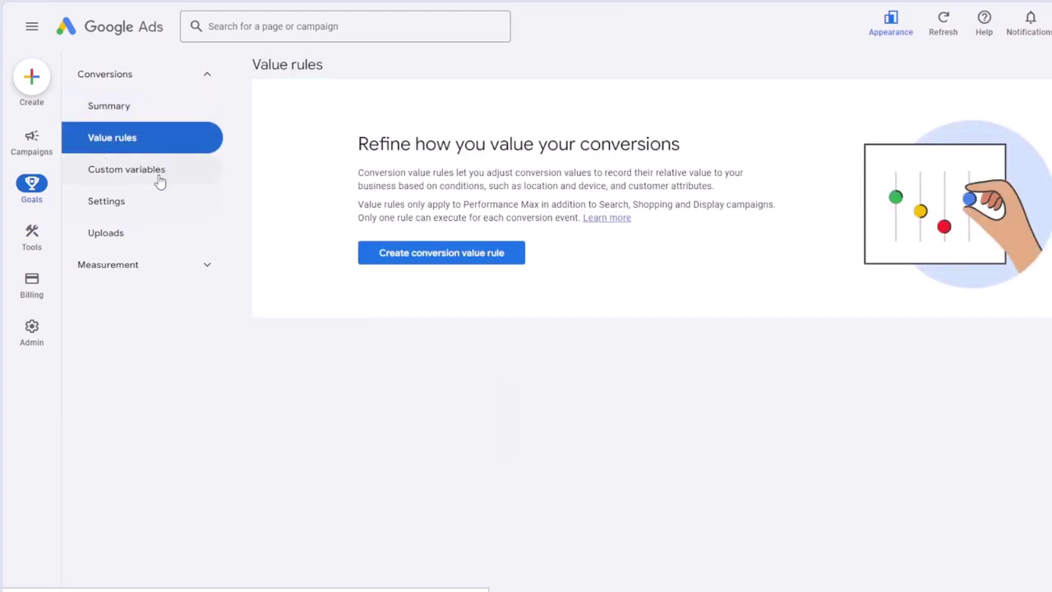
click(118, 204)
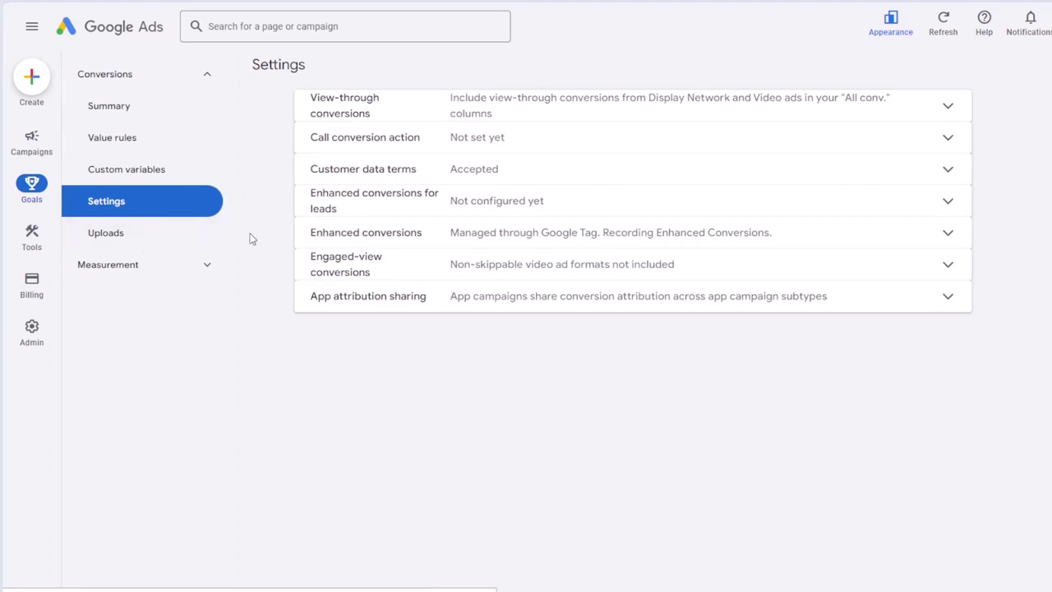
click(148, 240)
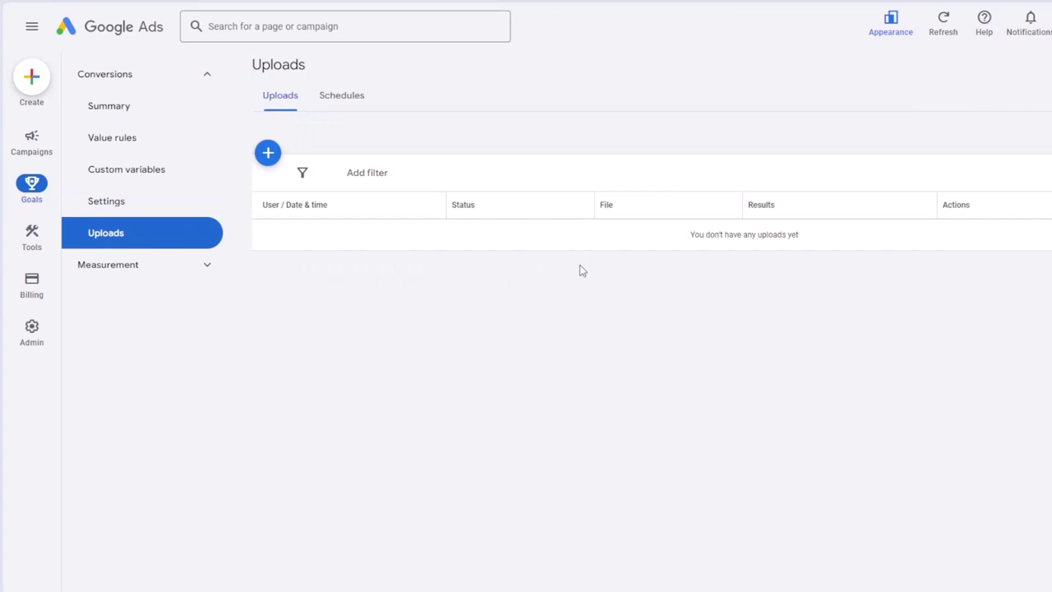
- Examine the Attribution overview's path, device, model comparison and assisting campaign cards, and return to the conversions Summary
click(199, 267)
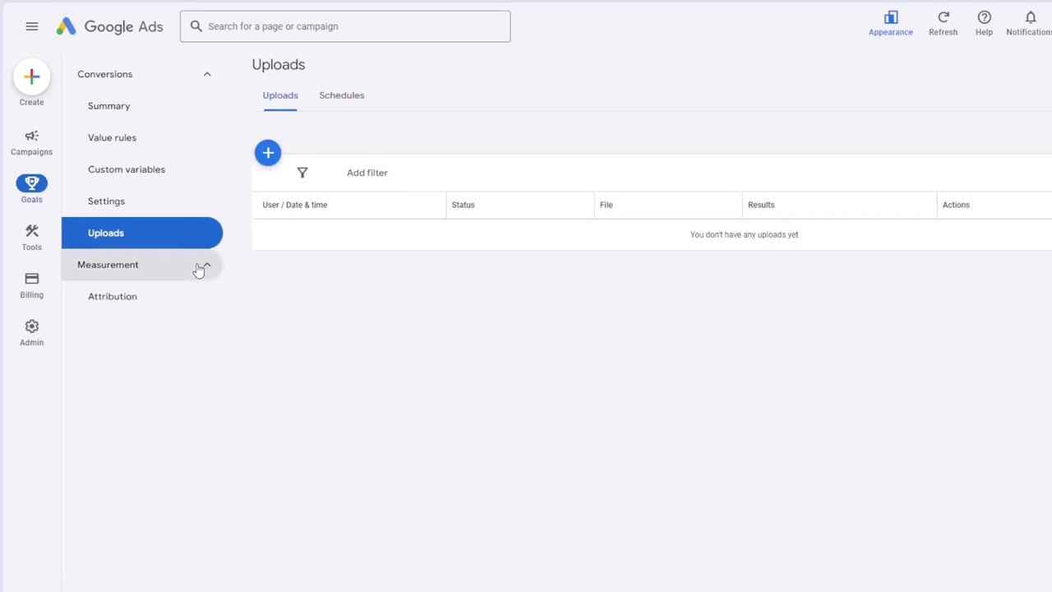
click(134, 301)
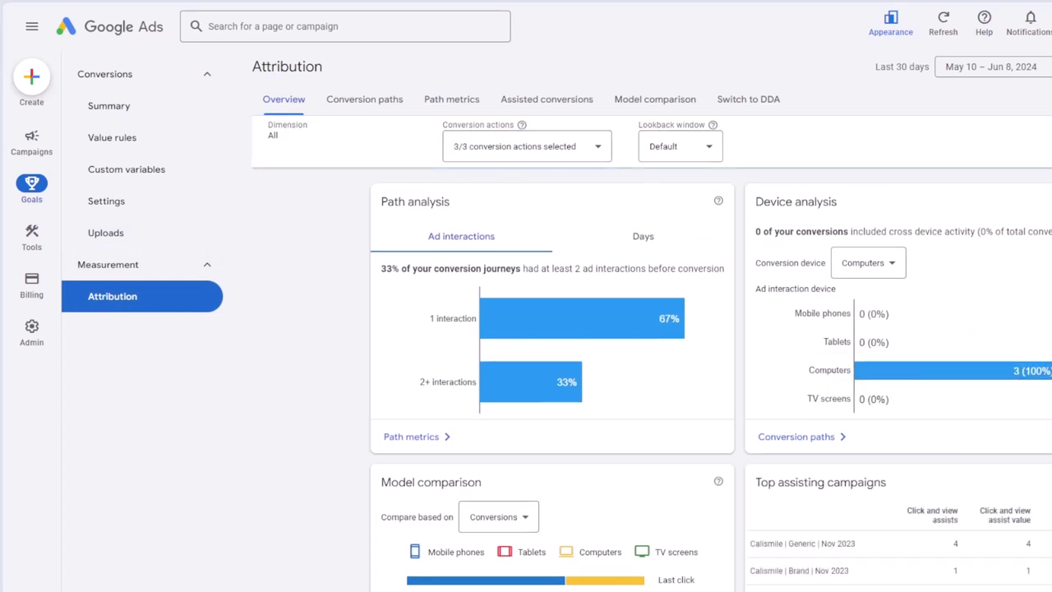
scroll(652, 353, down, 2)
scroll(651, 353, down, 2)
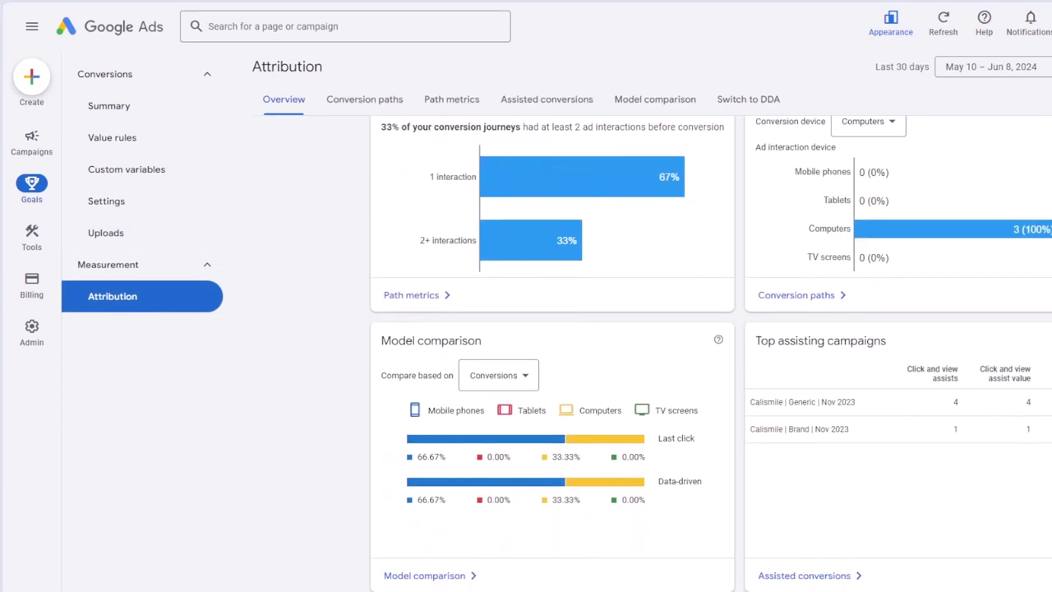
scroll(651, 353, up, 3)
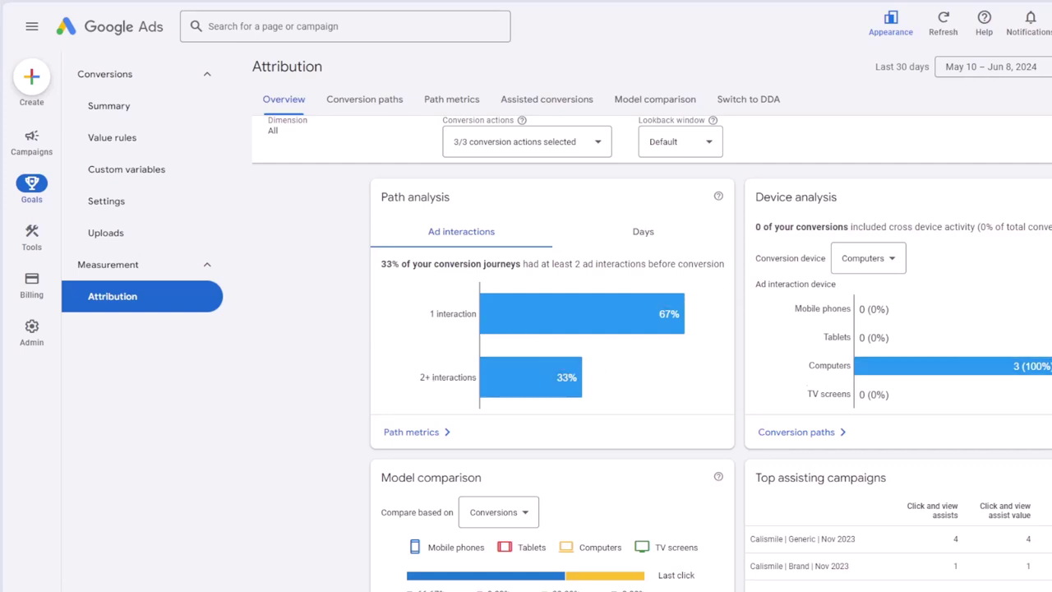
scroll(652, 353, down, 1)
scroll(652, 353, up, 1)
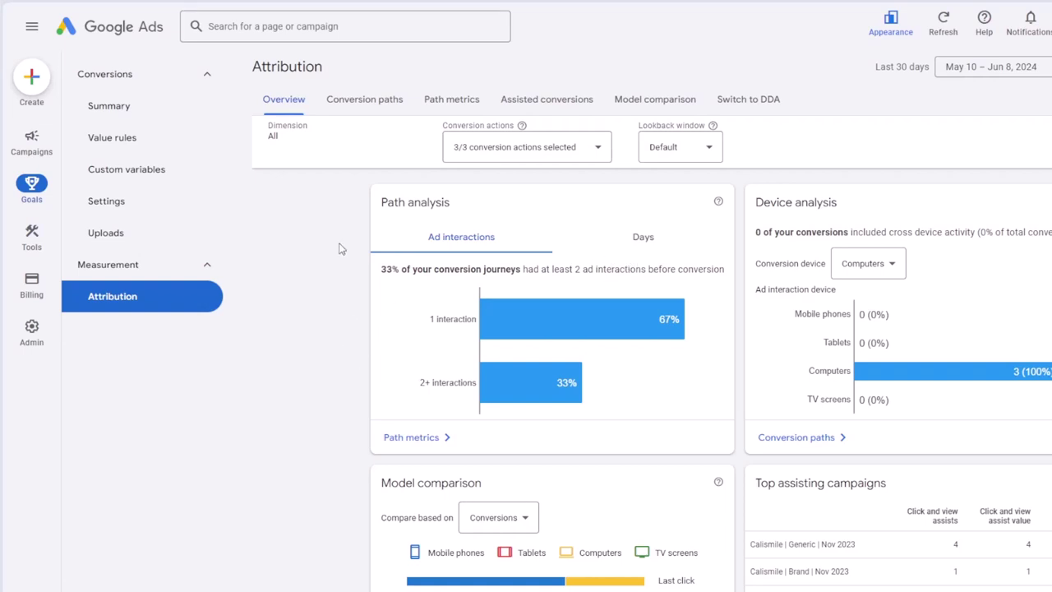
click(132, 105)
- Open Keyword Planner from the planning tools and bring up its form for discovering new keywords
mouse_move(35, 238)
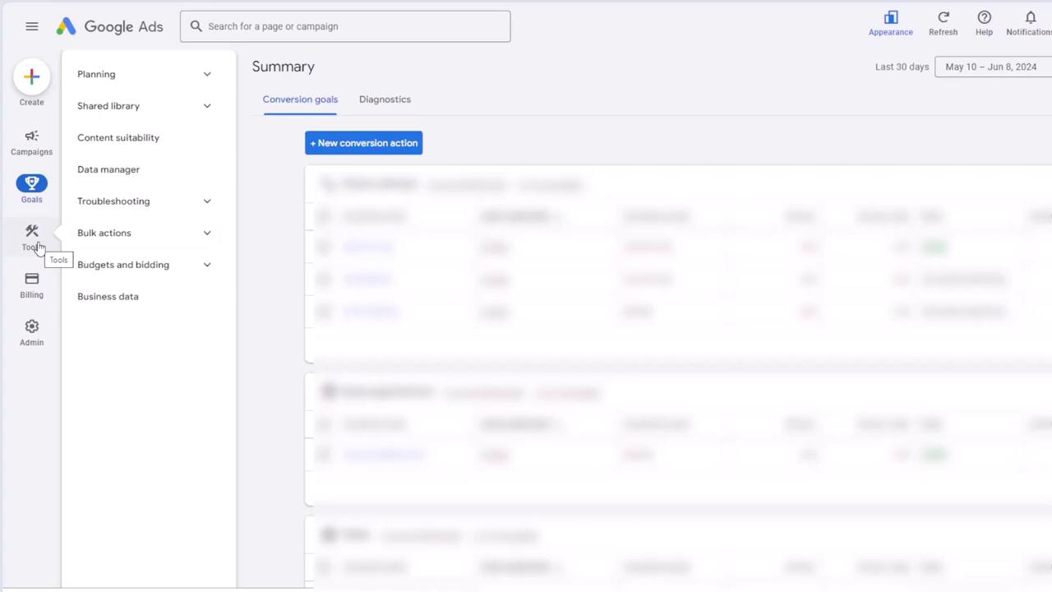
click(207, 75)
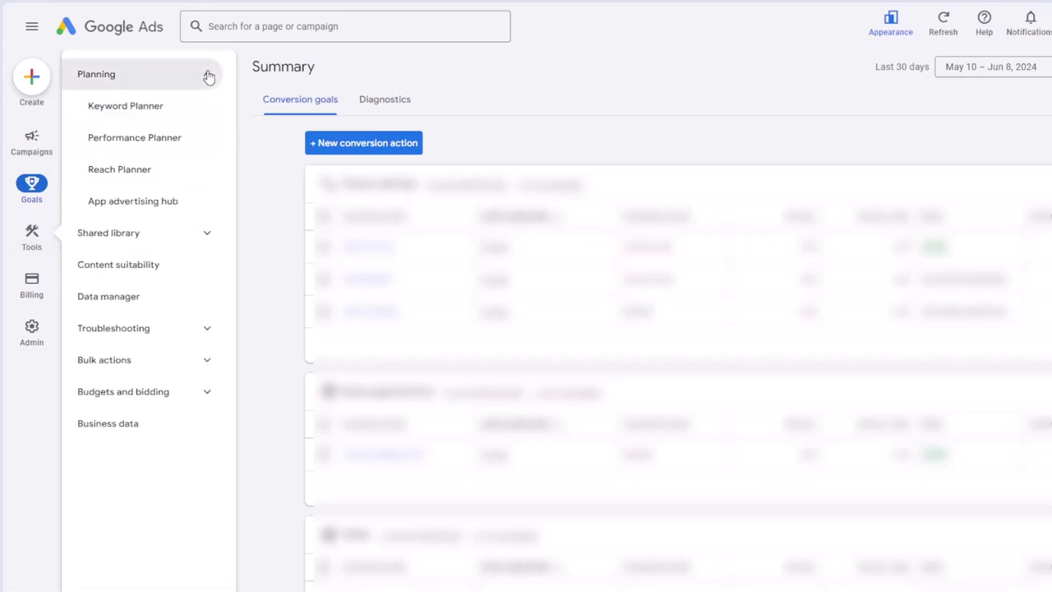
click(158, 106)
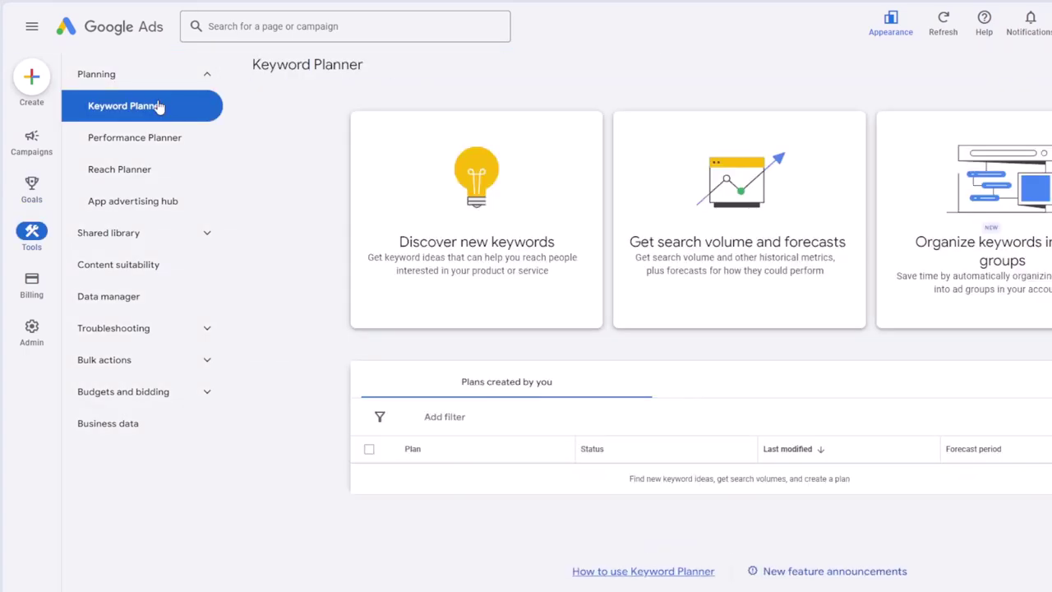
click(543, 204)
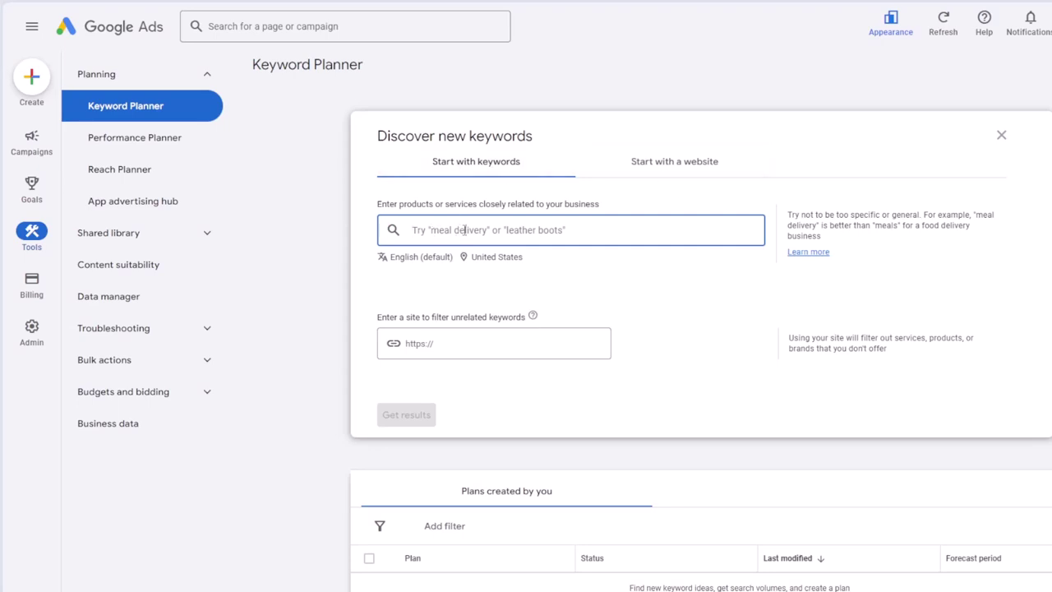
- View the website-based option for discovering keywords, and examine Performance Planner's new plan settings and campaign selection without creating a plan
click(679, 161)
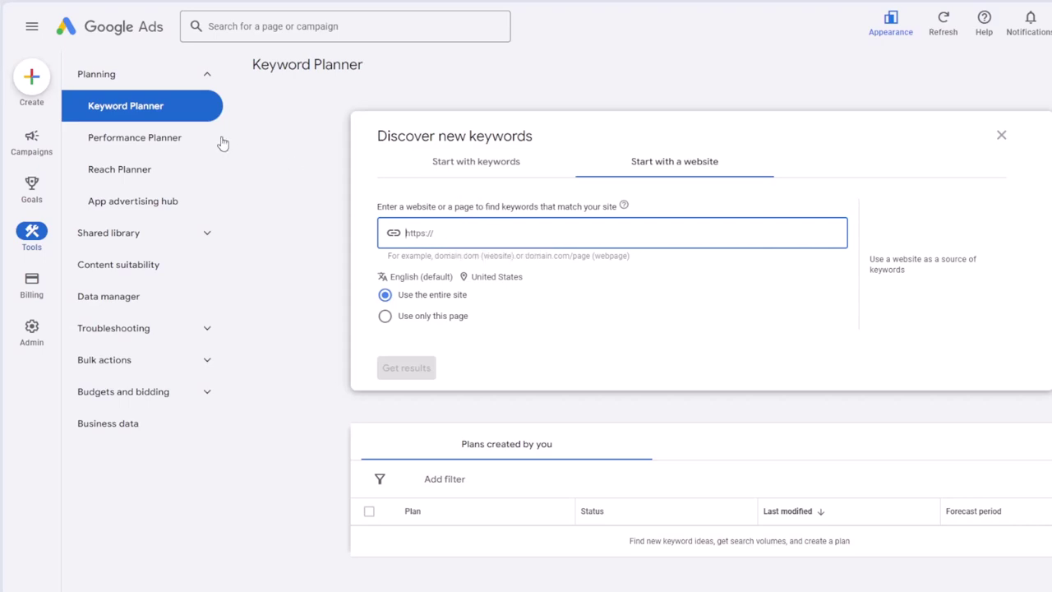
click(181, 121)
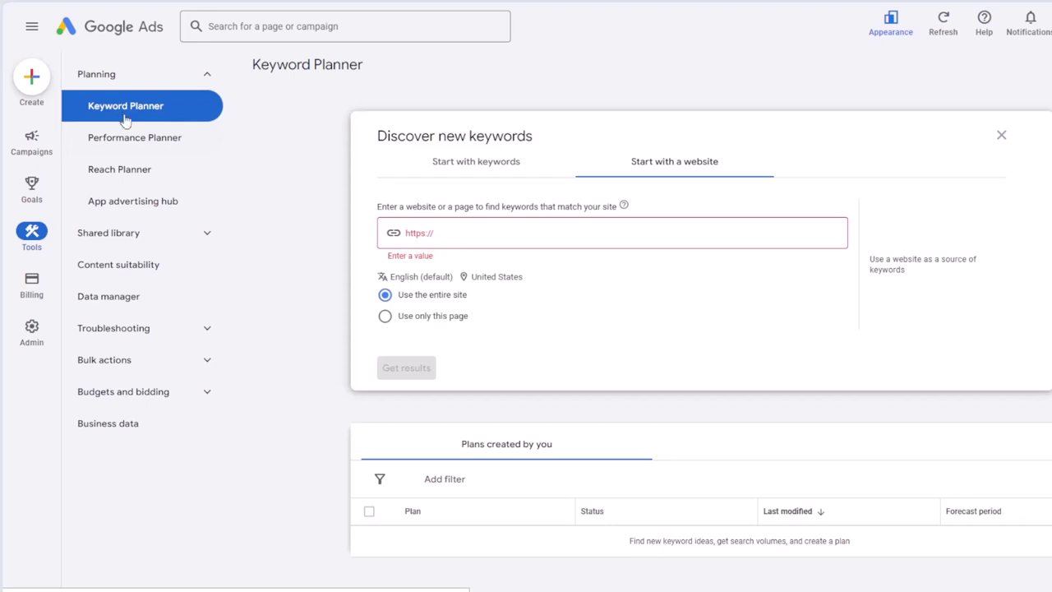
click(135, 141)
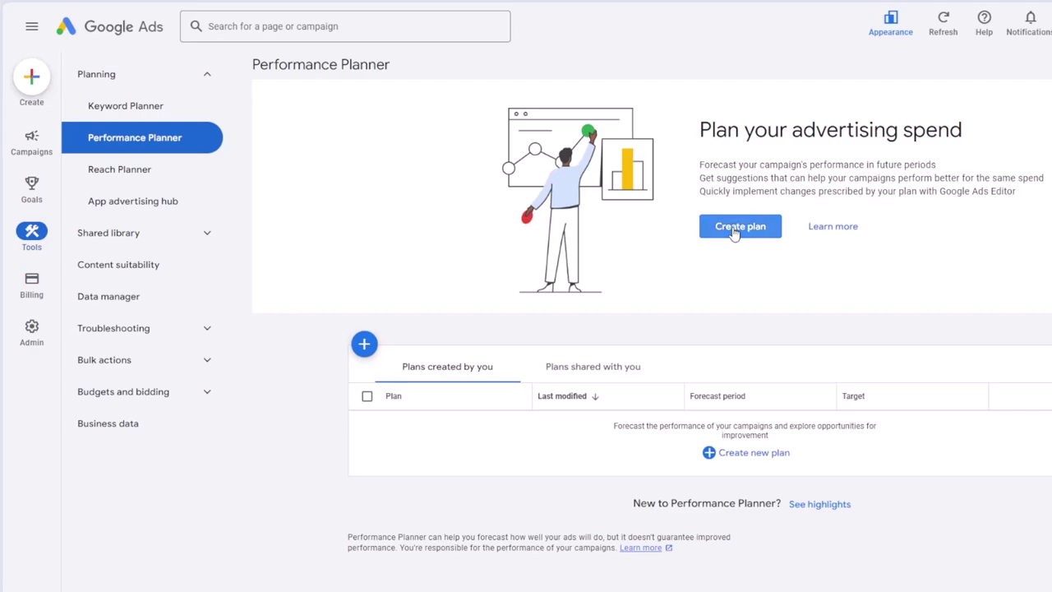
click(736, 232)
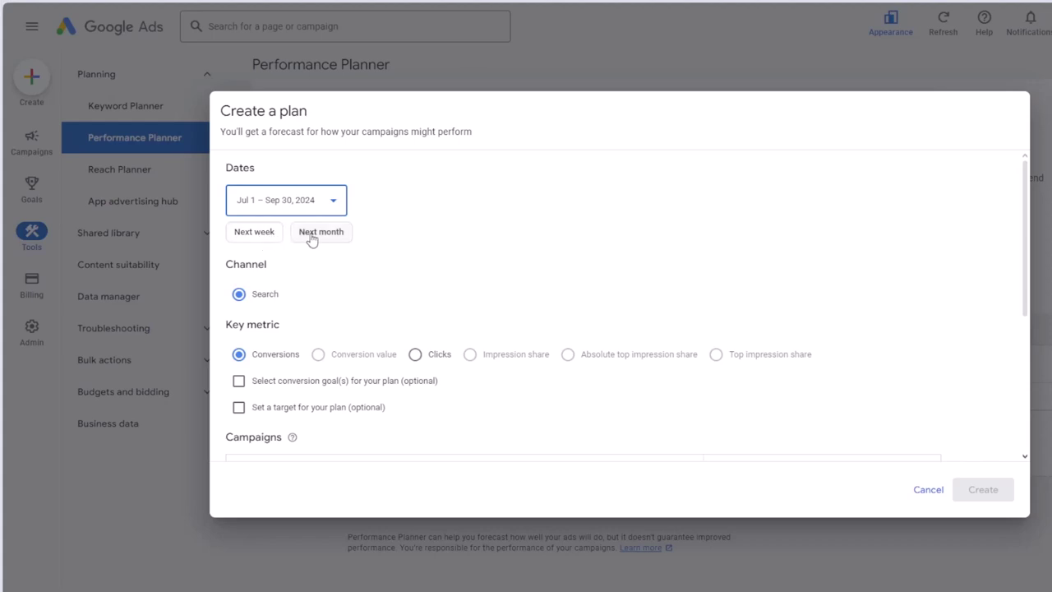
click(321, 204)
click(686, 247)
scroll(555, 390, down, 3)
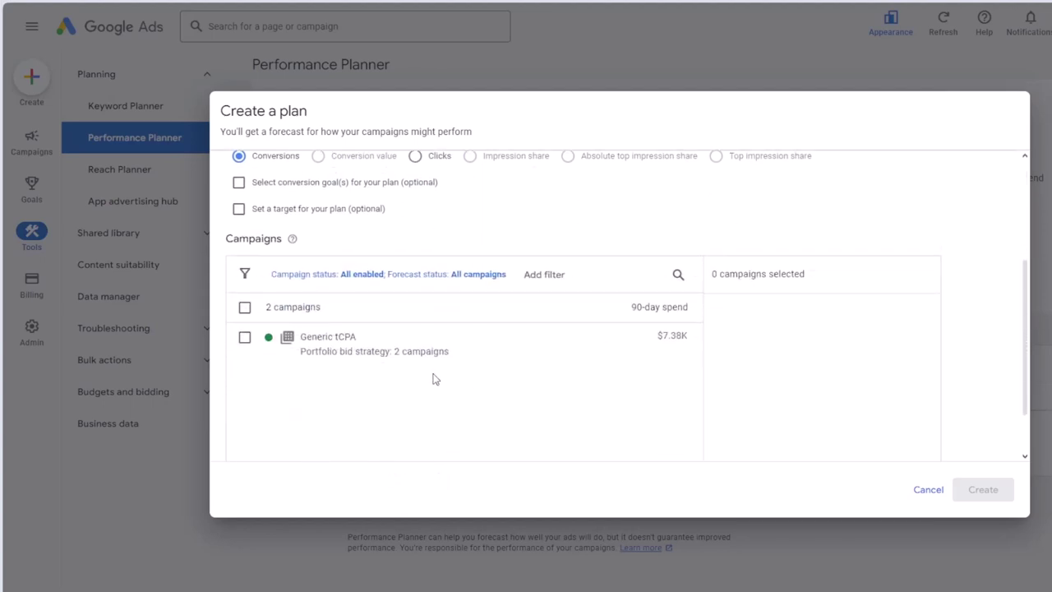
scroll(828, 351, up, 3)
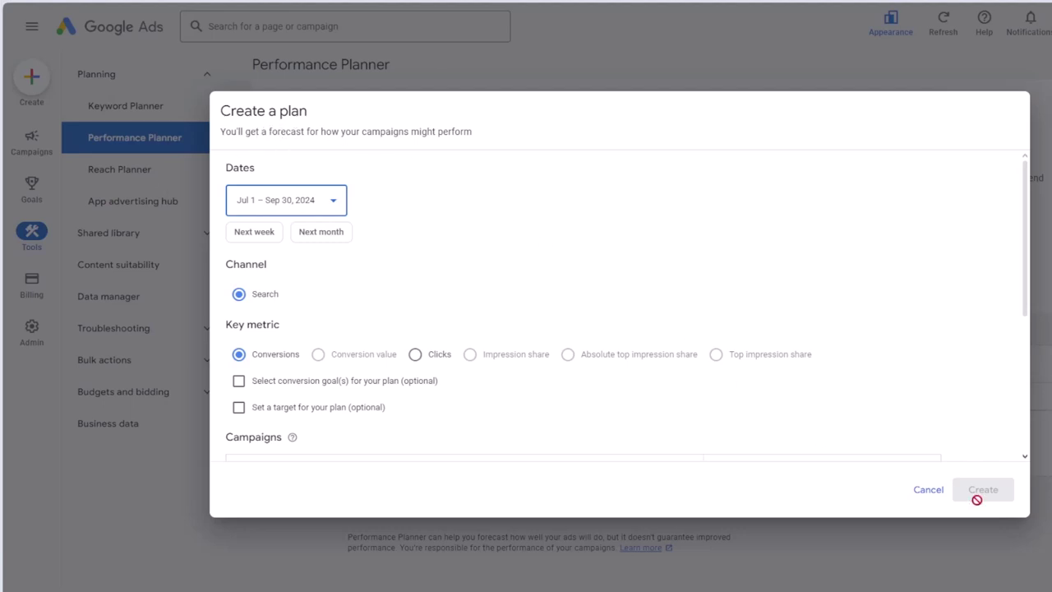
click(927, 489)
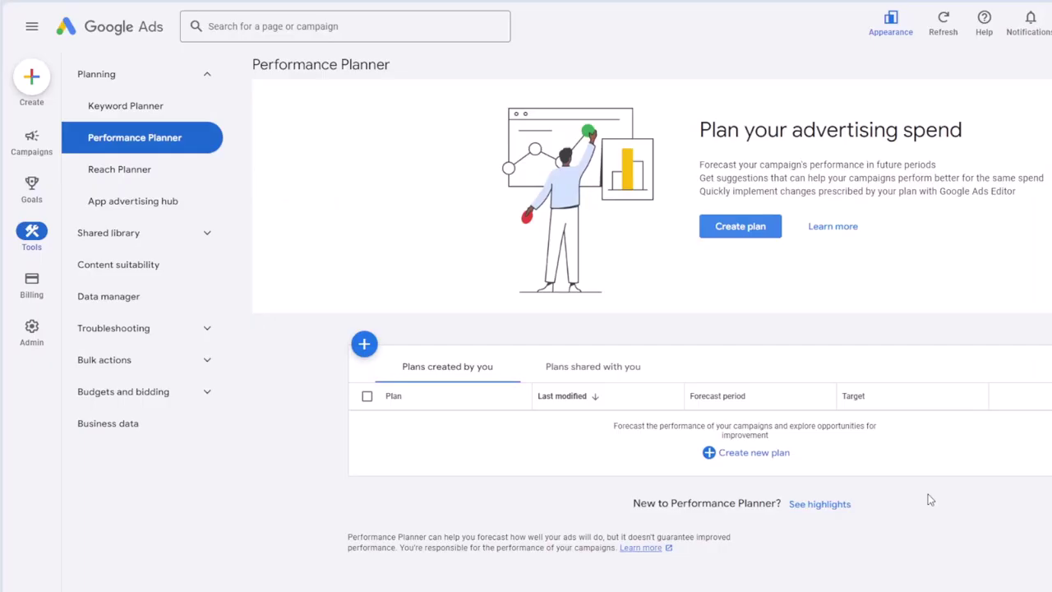
- View the Reach Planner page, and examine the App advertising hub's performance overview, conversion tracking setup and deep linking setup
click(130, 171)
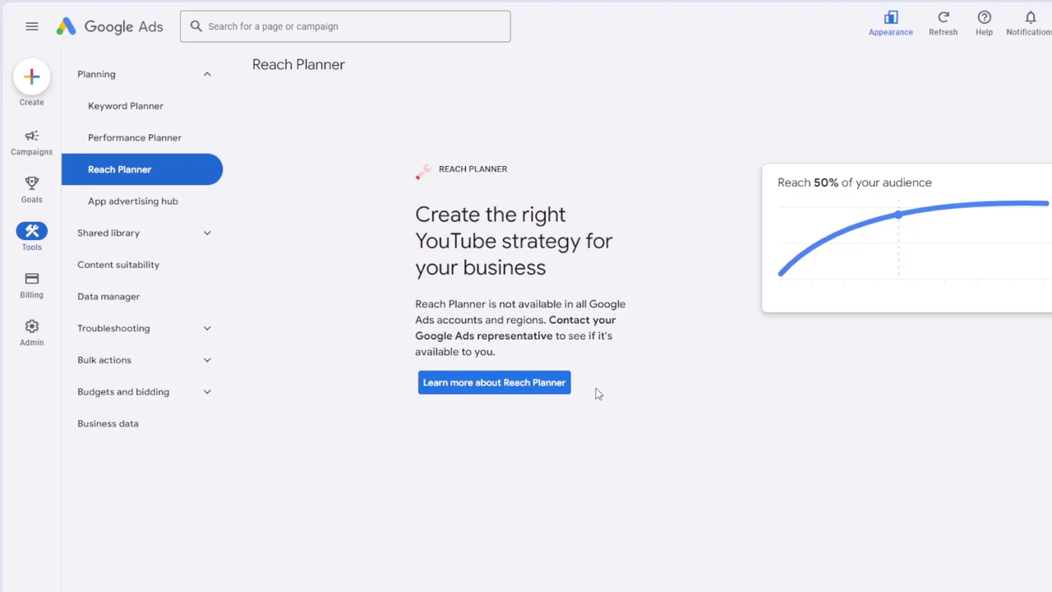
click(133, 212)
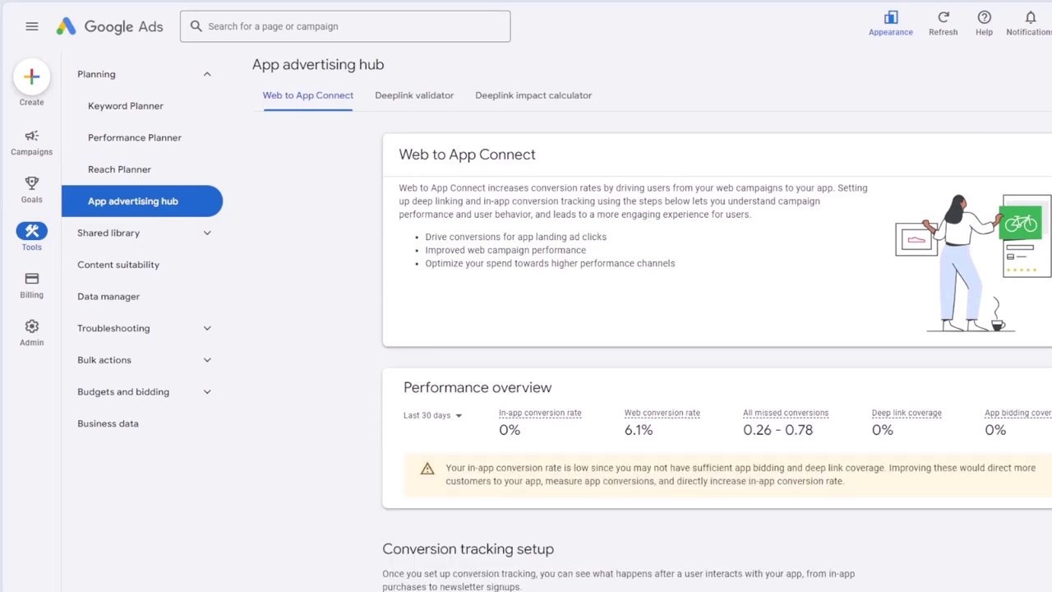
scroll(716, 353, down, 2)
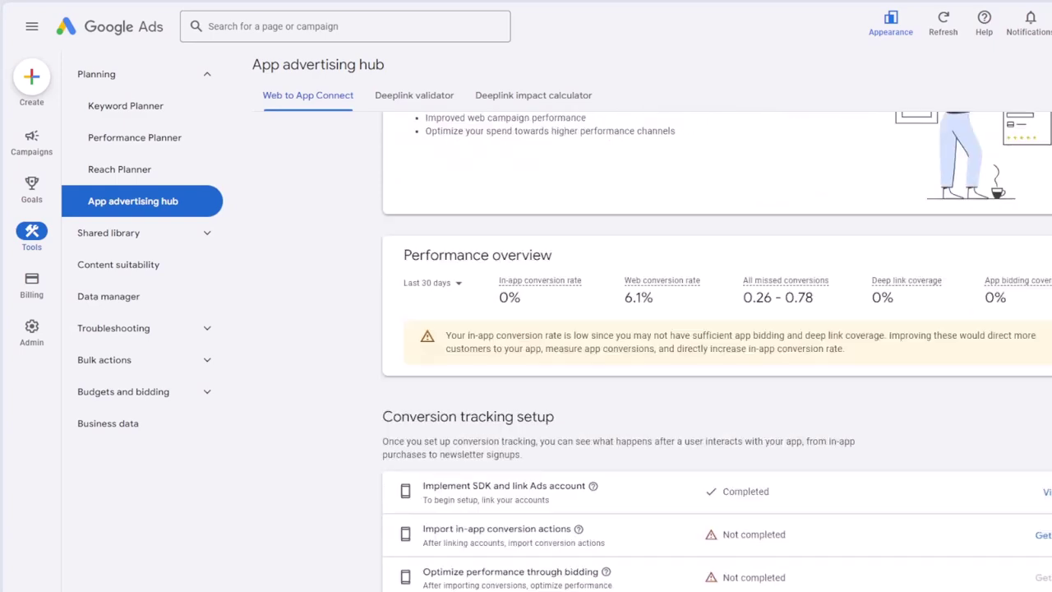
scroll(717, 353, down, 3)
scroll(716, 354, down, 3)
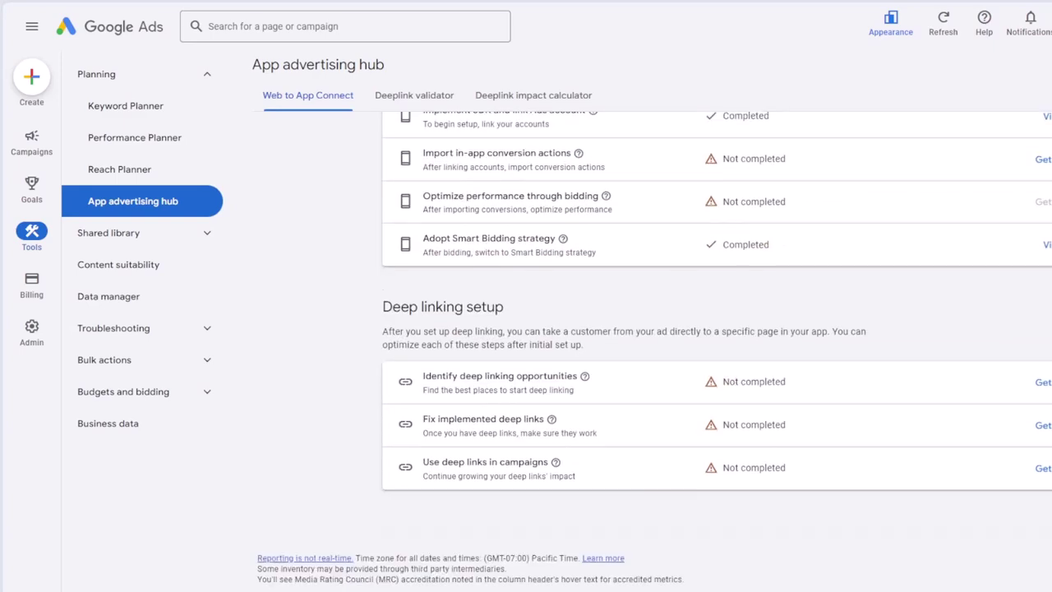
scroll(716, 354, up, 7)
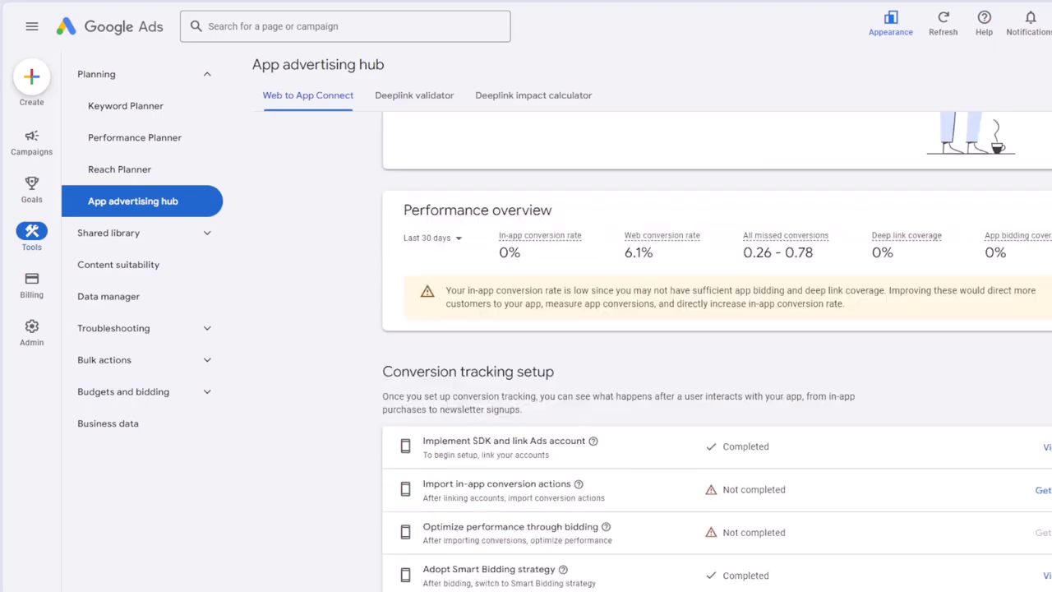
scroll(716, 354, down, 5)
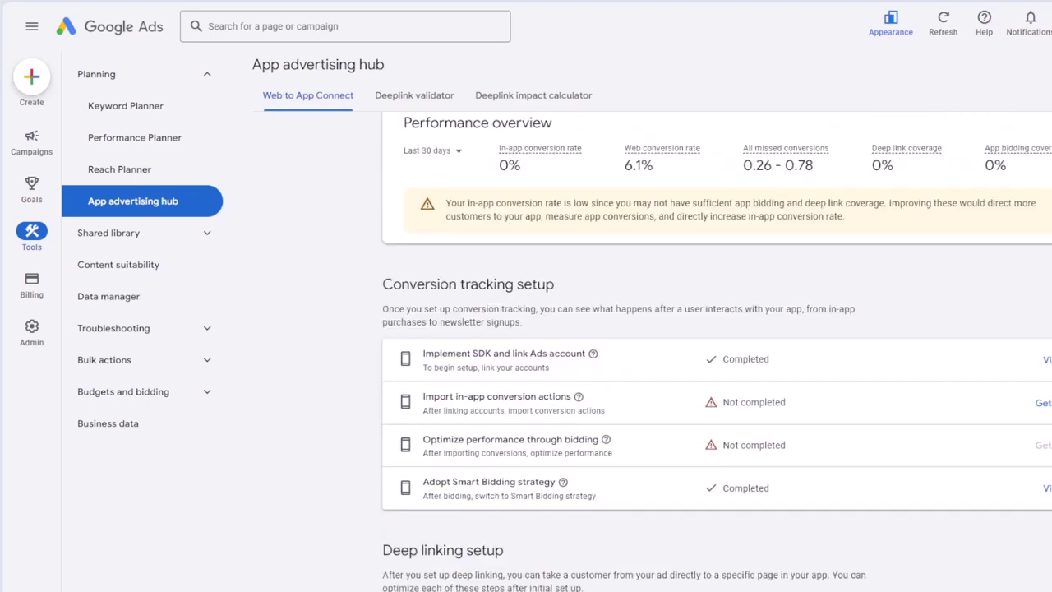
scroll(446, 182, up, 5)
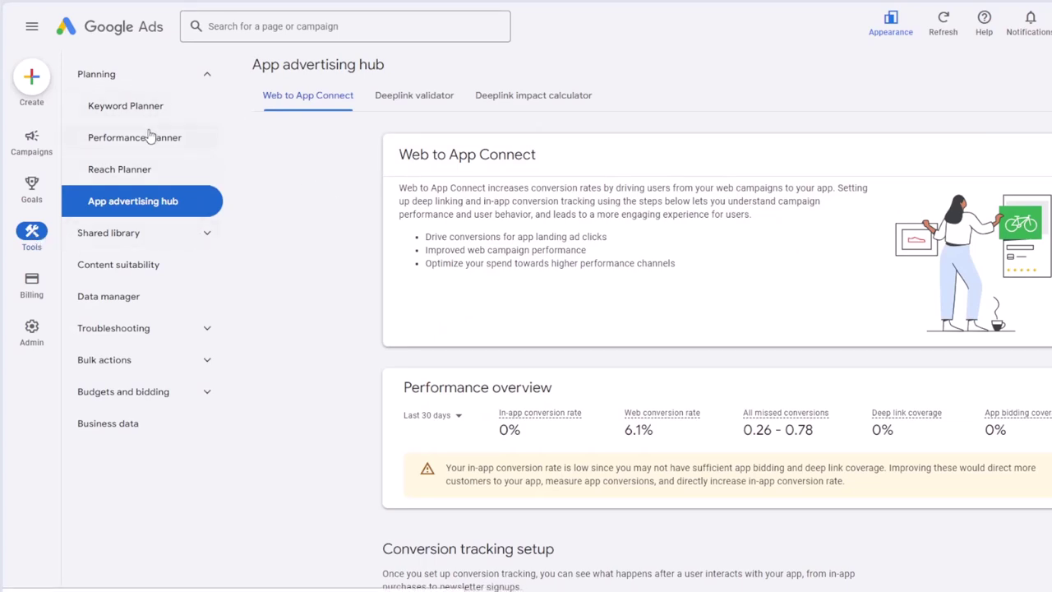
- Open Audience manager from the Shared library and view the account's data segments
click(206, 76)
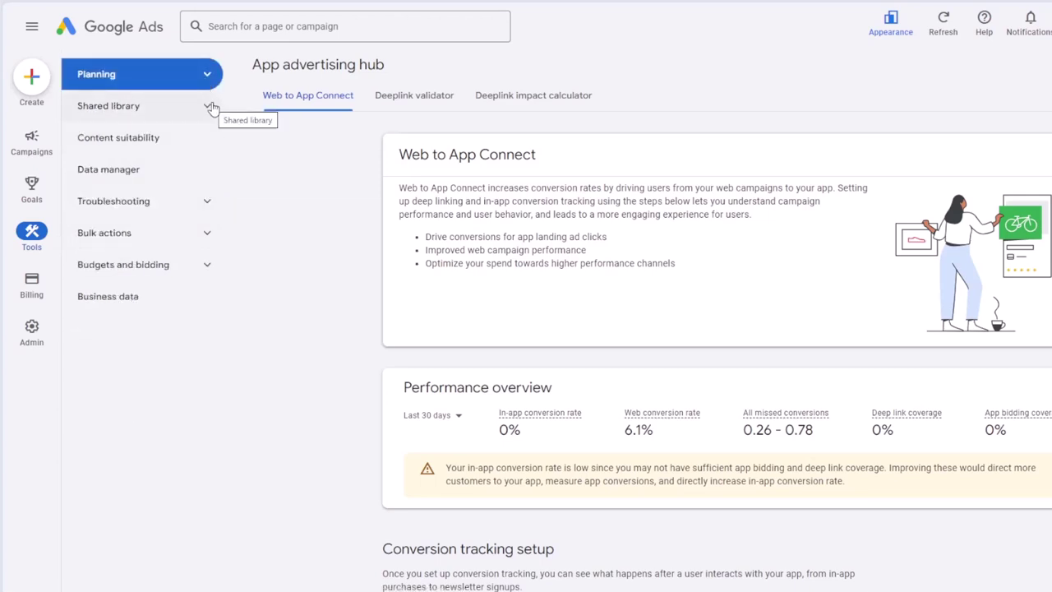
click(210, 107)
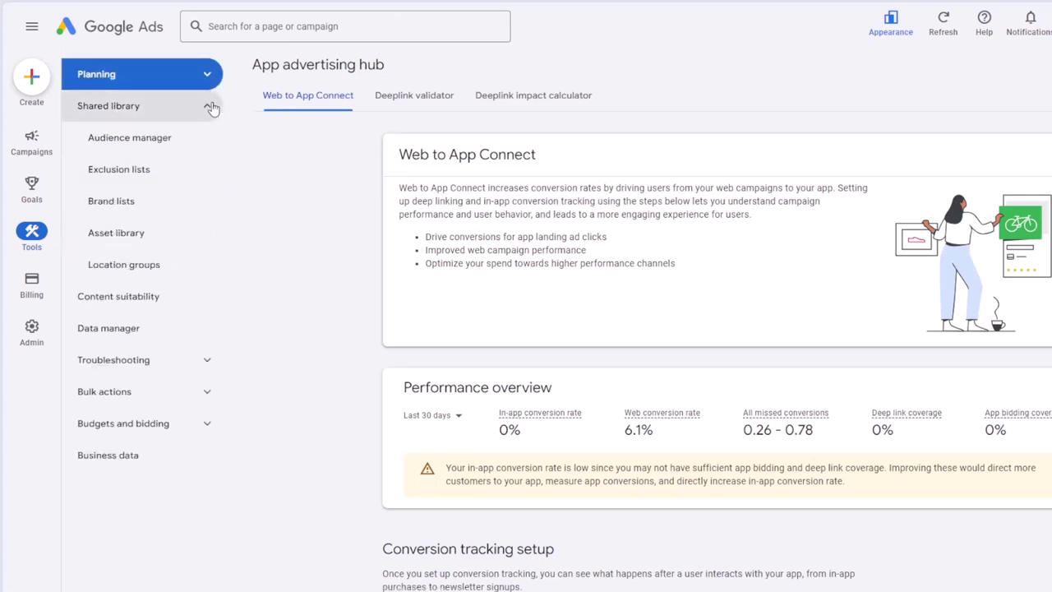
click(145, 139)
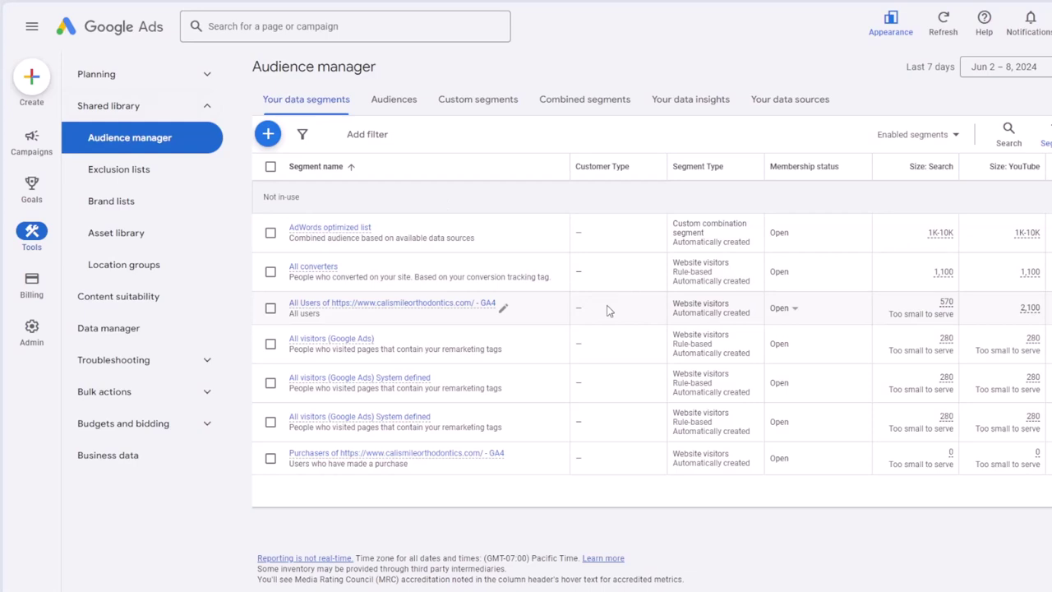
- Examine the Exclusion lists page and its form for adding a negative keyword list without creating one
click(165, 179)
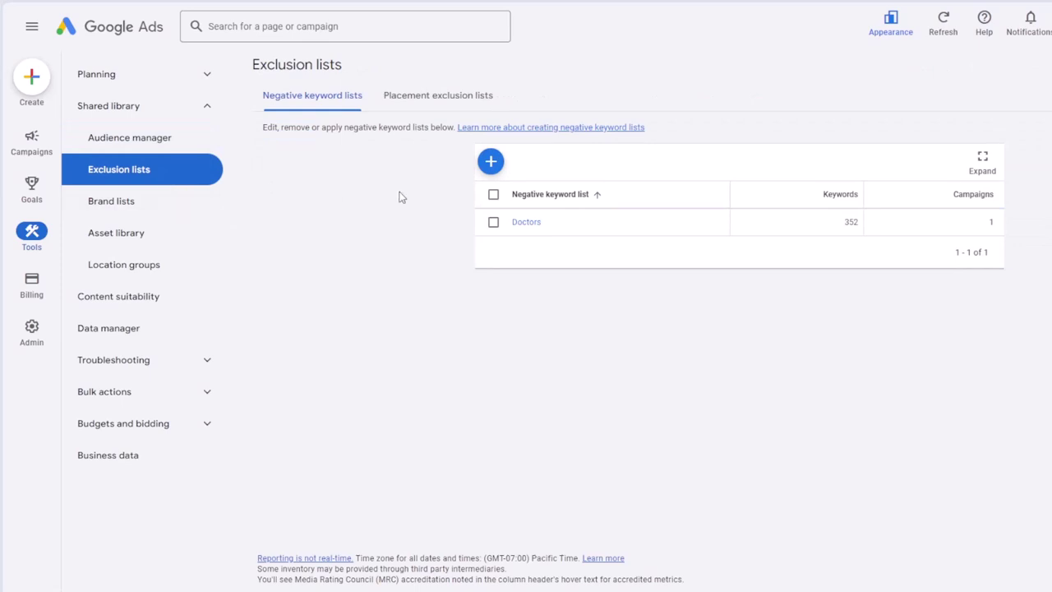
click(491, 162)
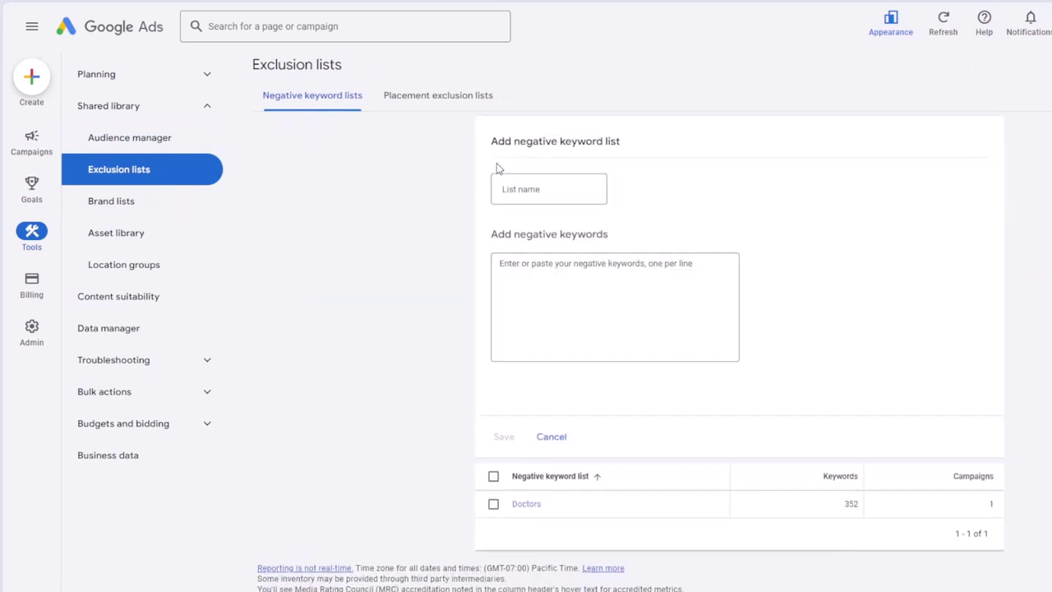
click(567, 267)
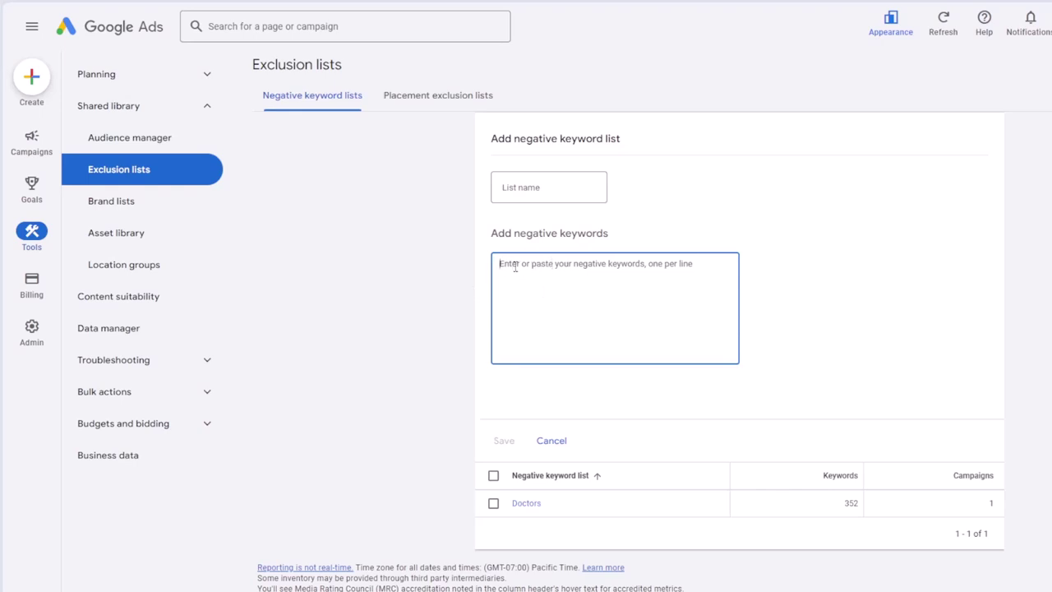
click(553, 442)
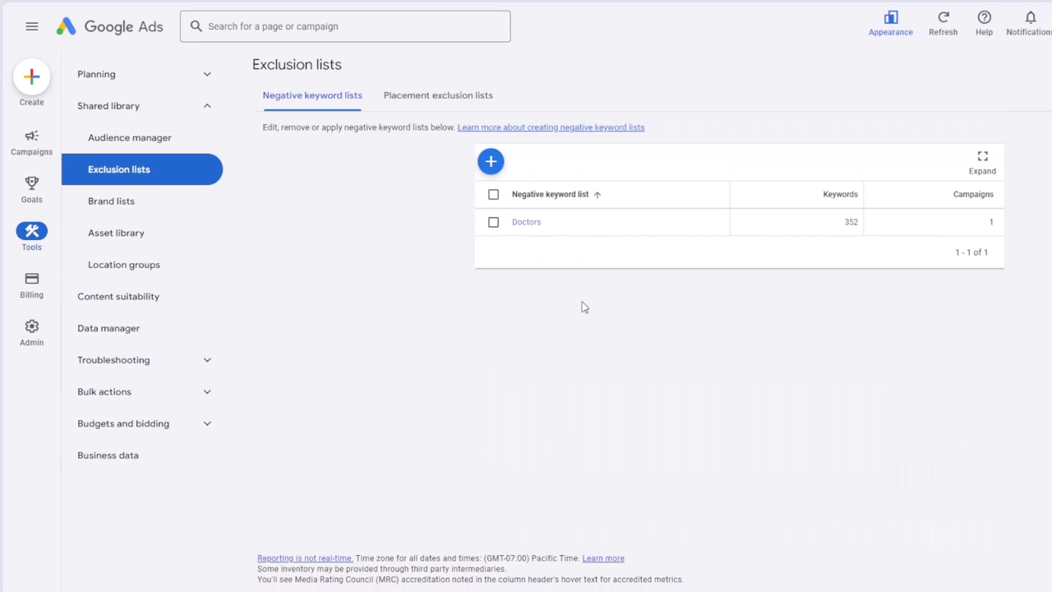
click(491, 162)
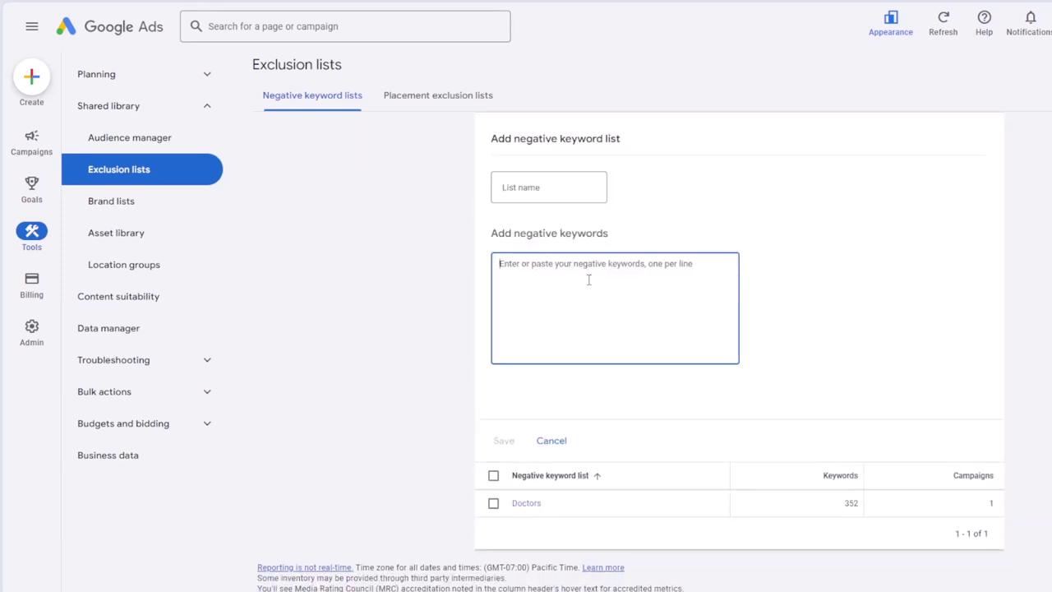
click(550, 442)
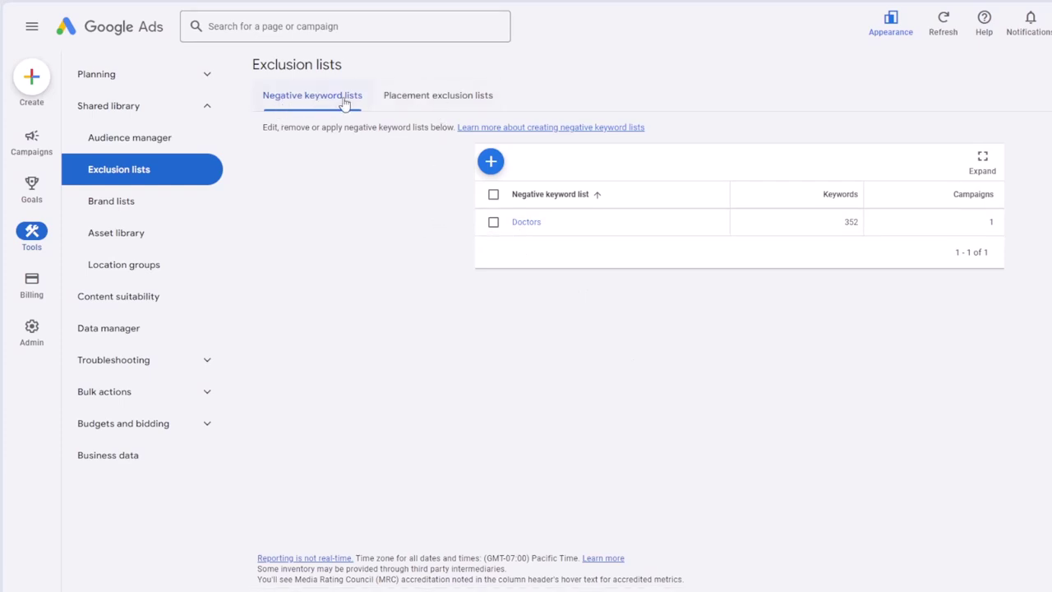
click(407, 102)
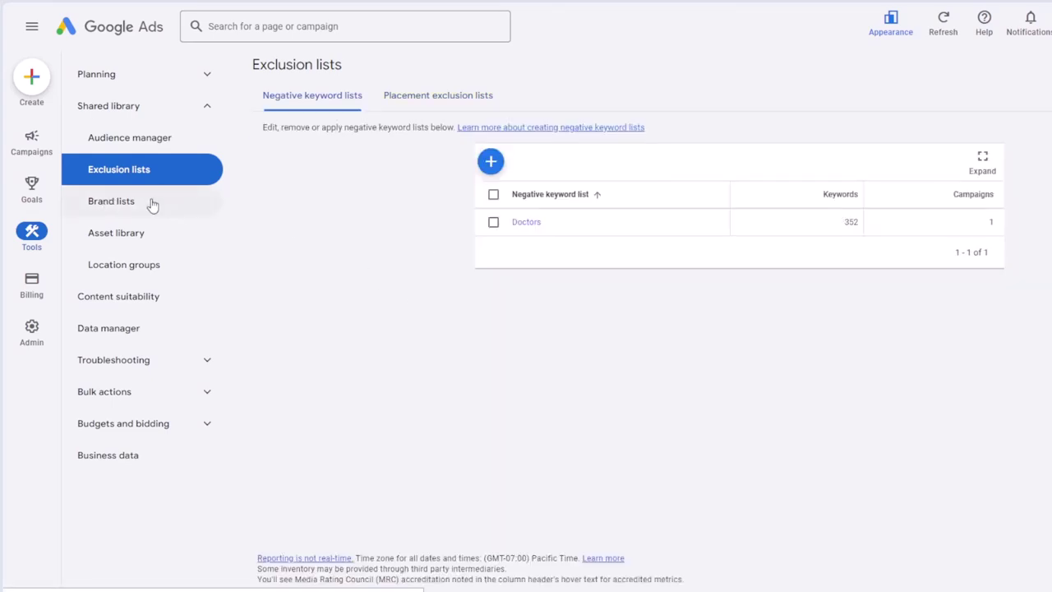
- Examine the Brand lists page and the new account-level brand list form without saving one, and check the existing list's campaign restrictions and exclusions
click(152, 204)
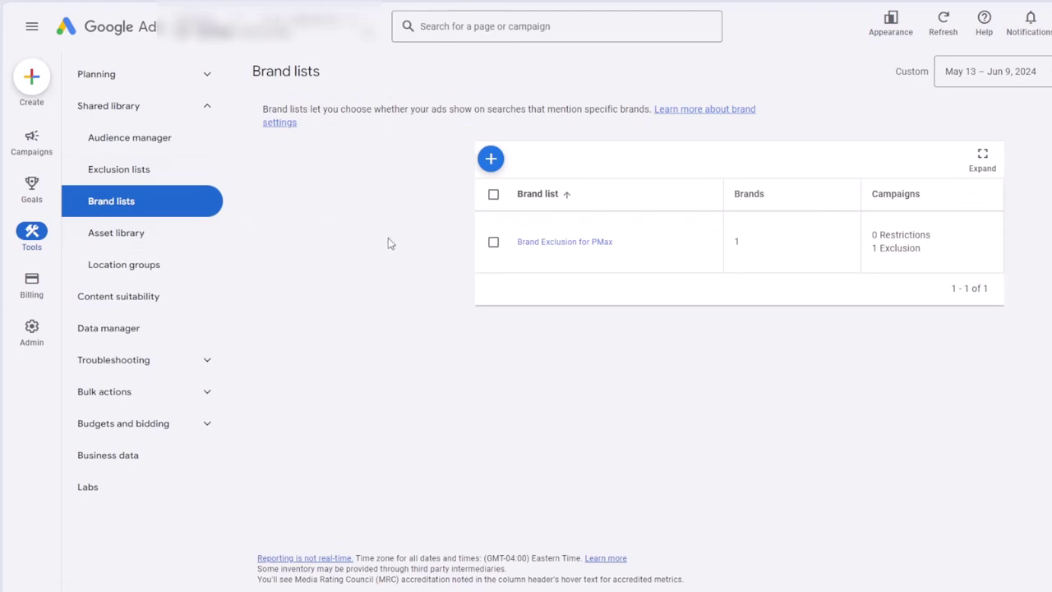
click(490, 159)
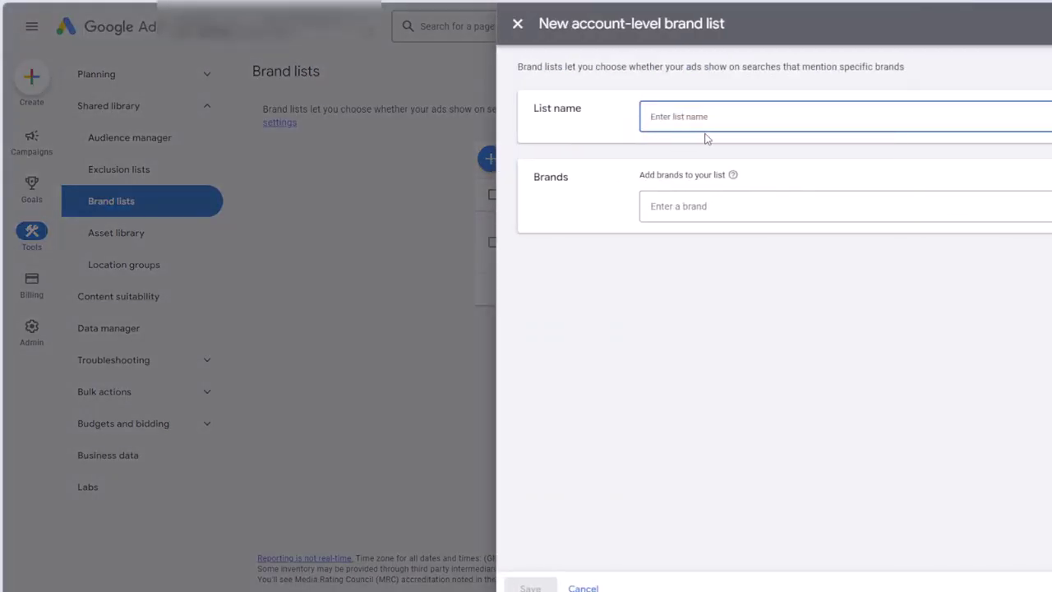
click(740, 215)
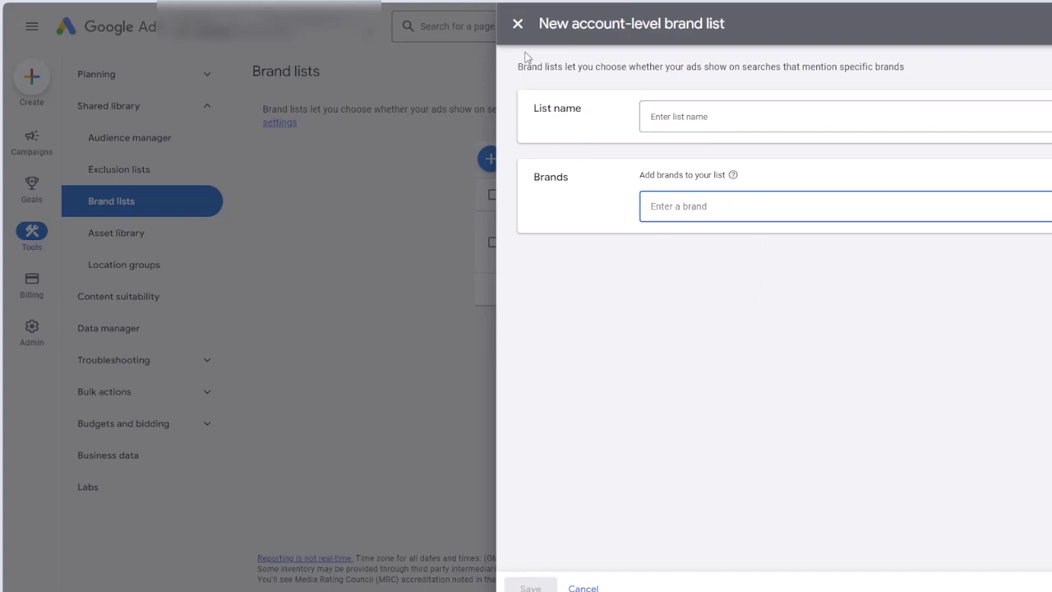
click(518, 24)
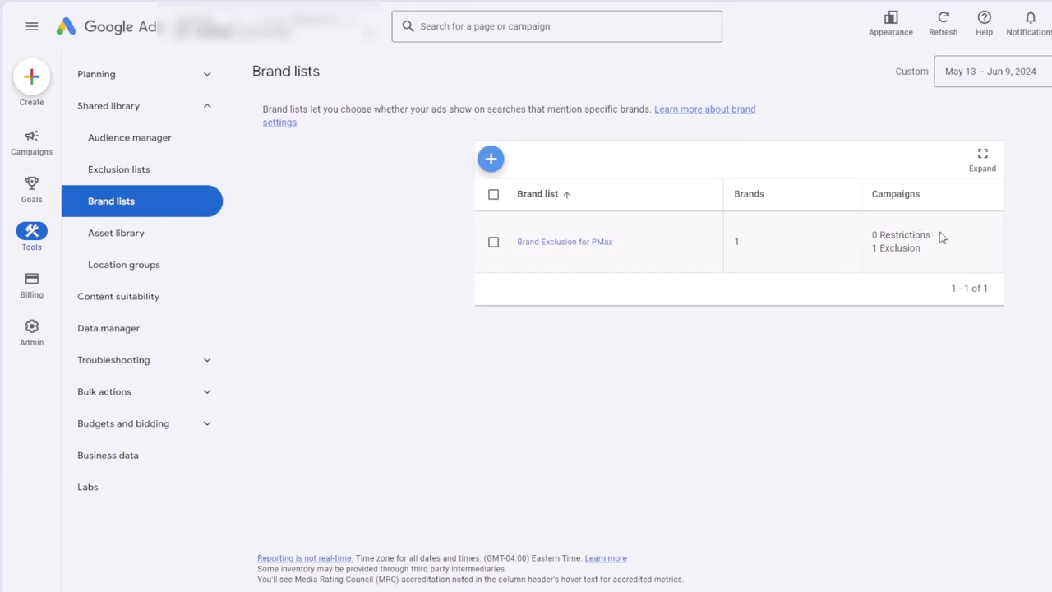
drag(939, 235, 1050, 234)
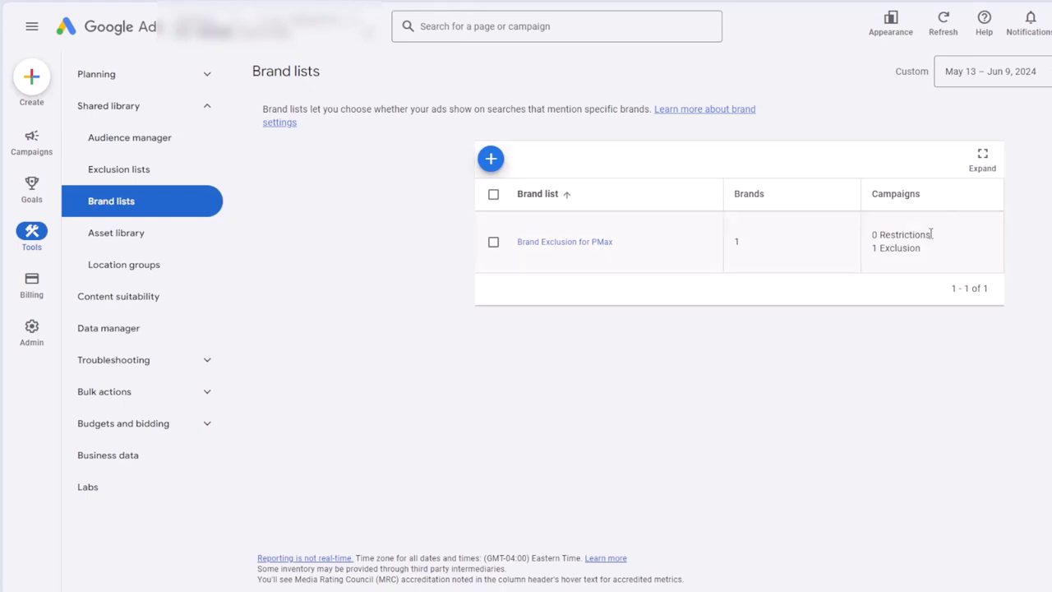
drag(930, 235, 879, 235)
click(886, 308)
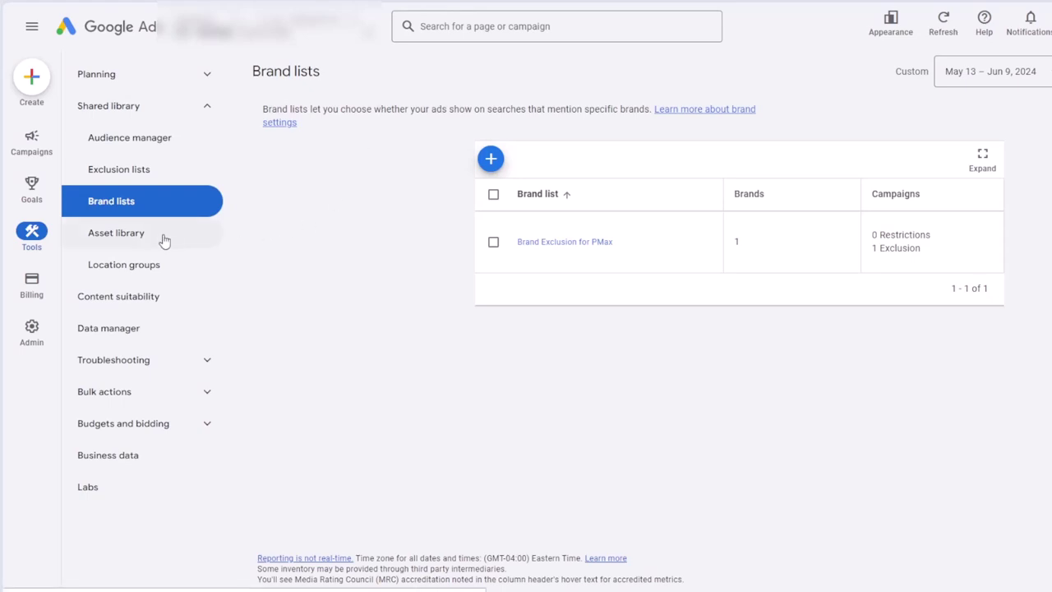
- Open the Asset library and look through the account's stored text, image and sitelink assets
click(136, 235)
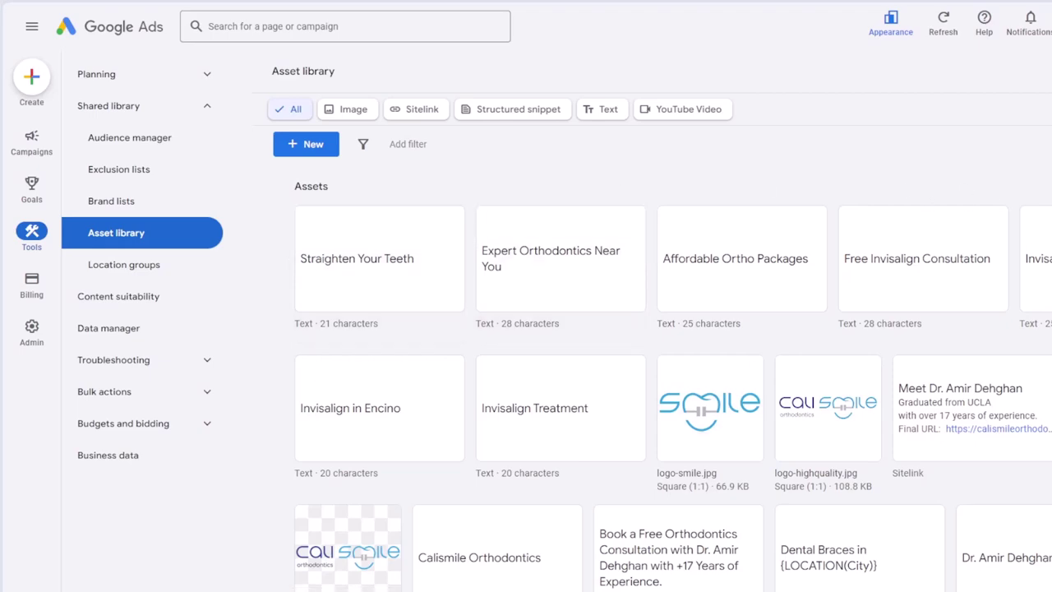
scroll(673, 378, down, 5)
scroll(673, 377, up, 5)
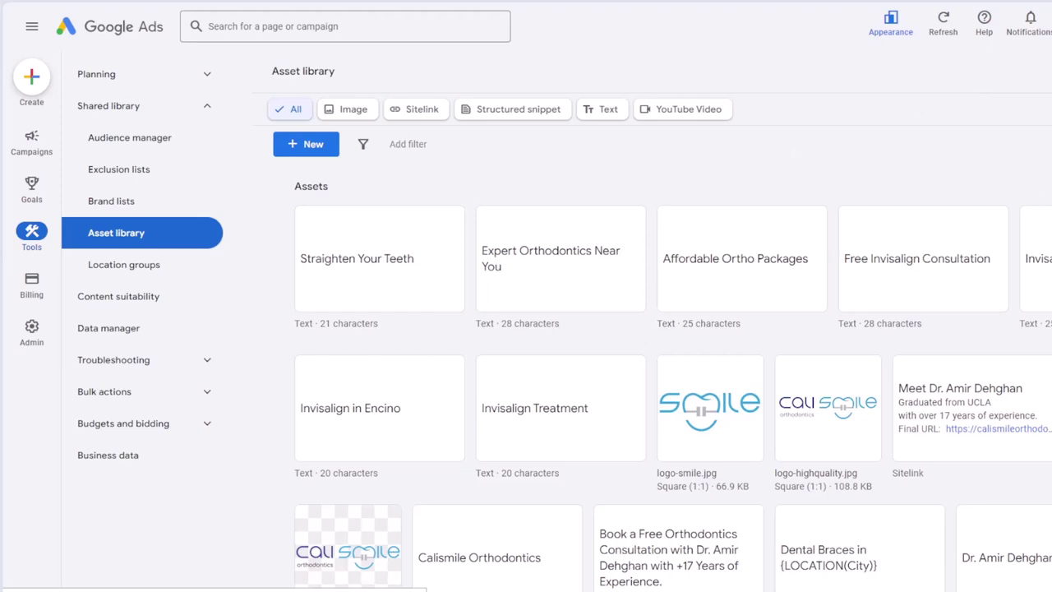
scroll(673, 377, down, 5)
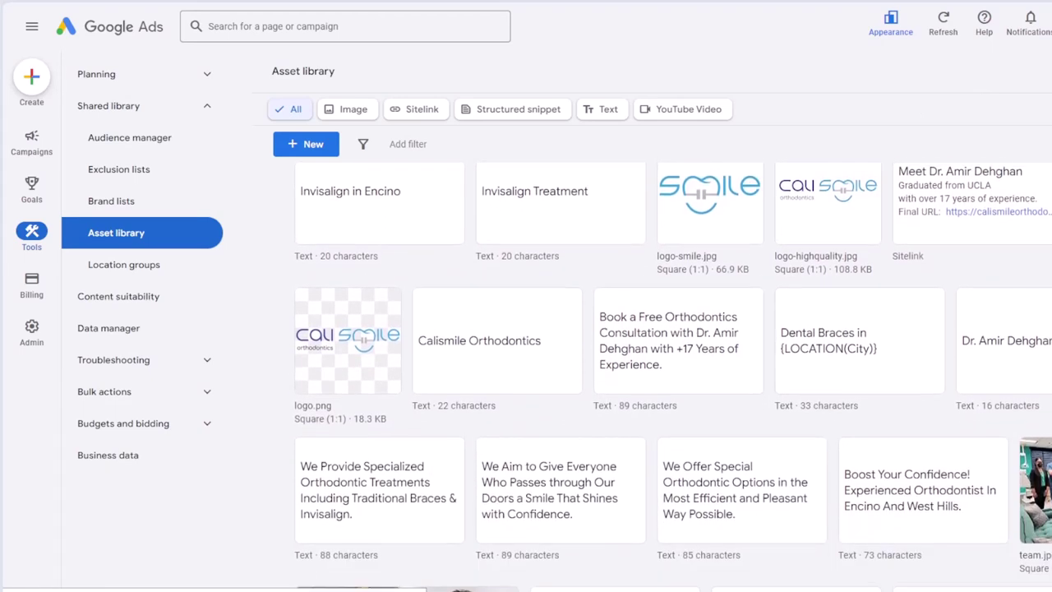
scroll(673, 378, down, 10)
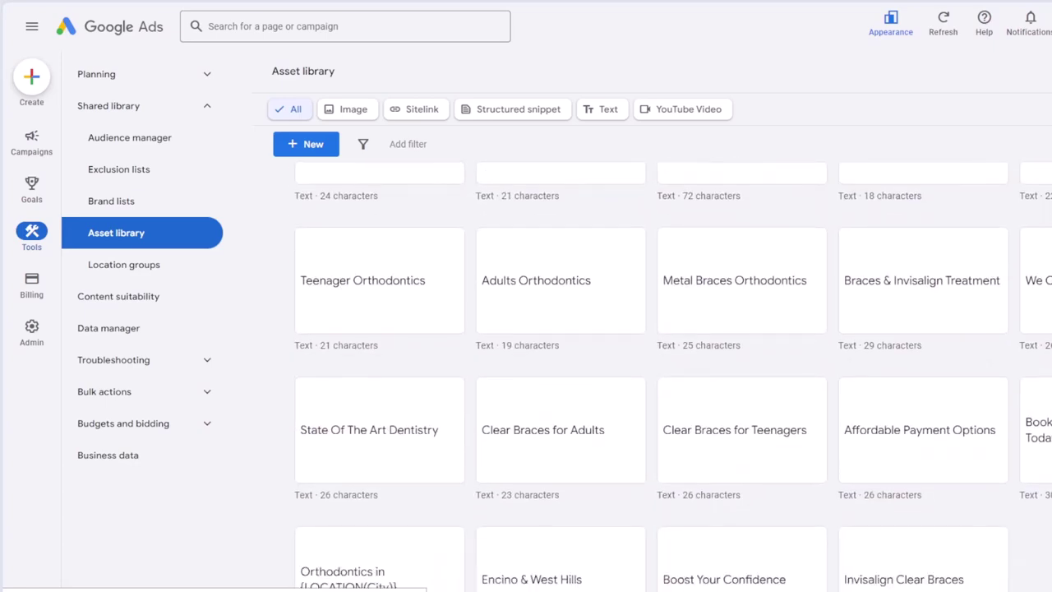
scroll(673, 377, up, 5)
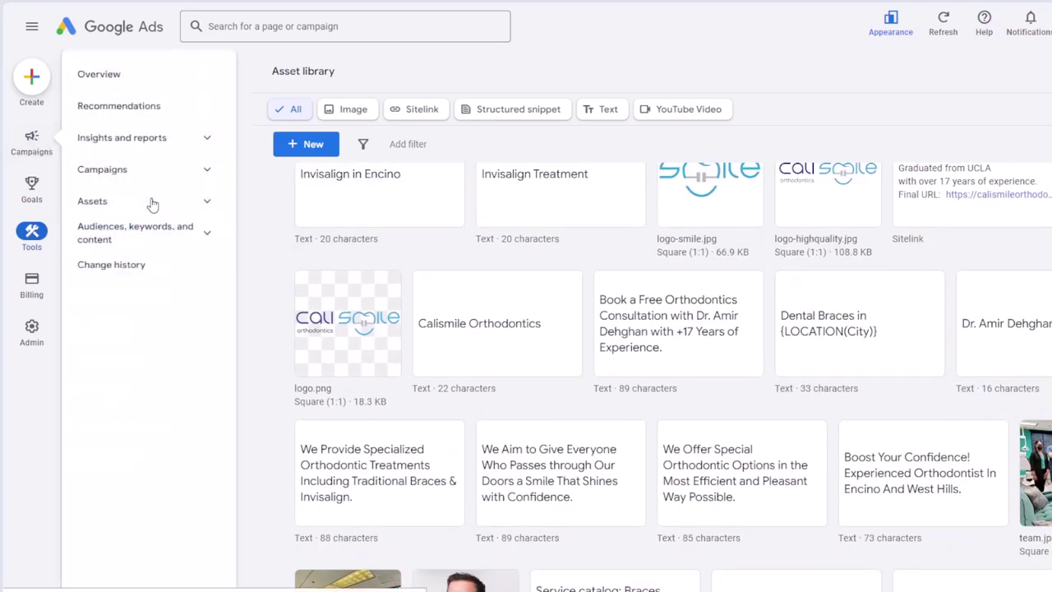
- Check the Assets entry under Campaigns, and filter the Asset library to show only sitelinks
click(204, 202)
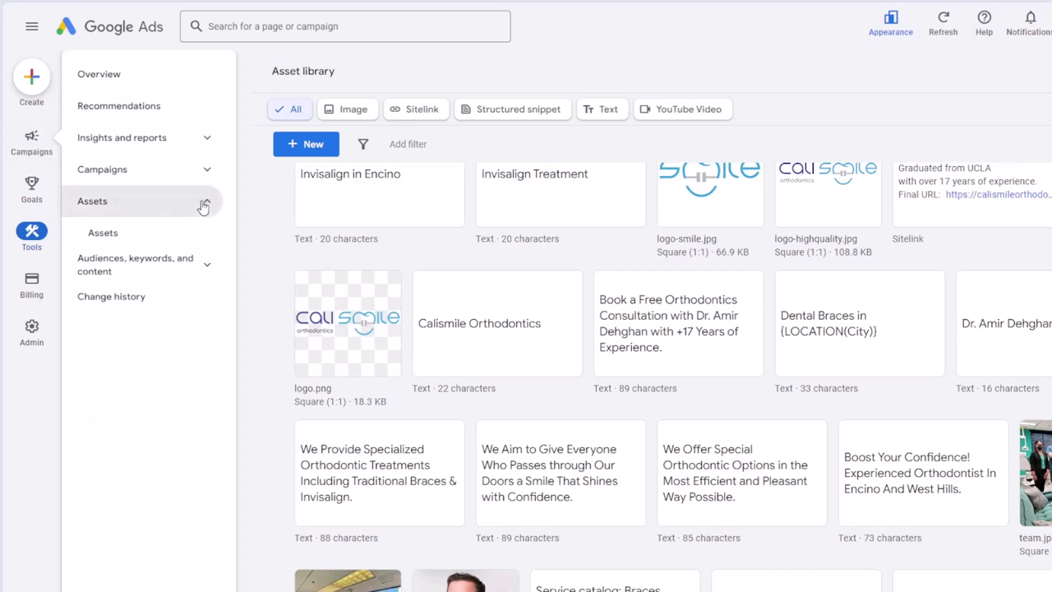
click(204, 206)
scroll(463, 278, up, 2)
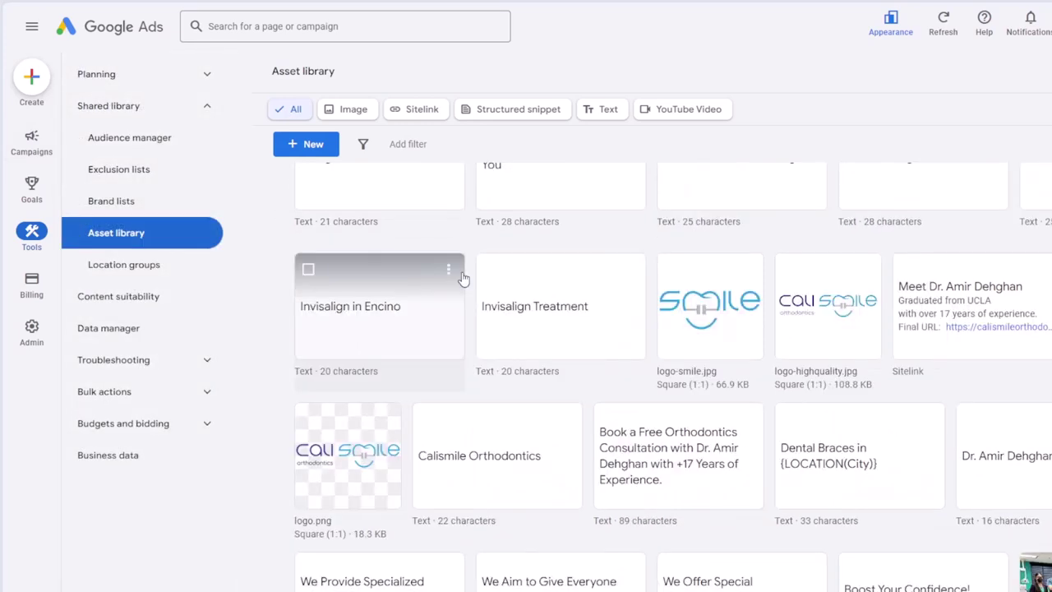
scroll(460, 276, up, 1)
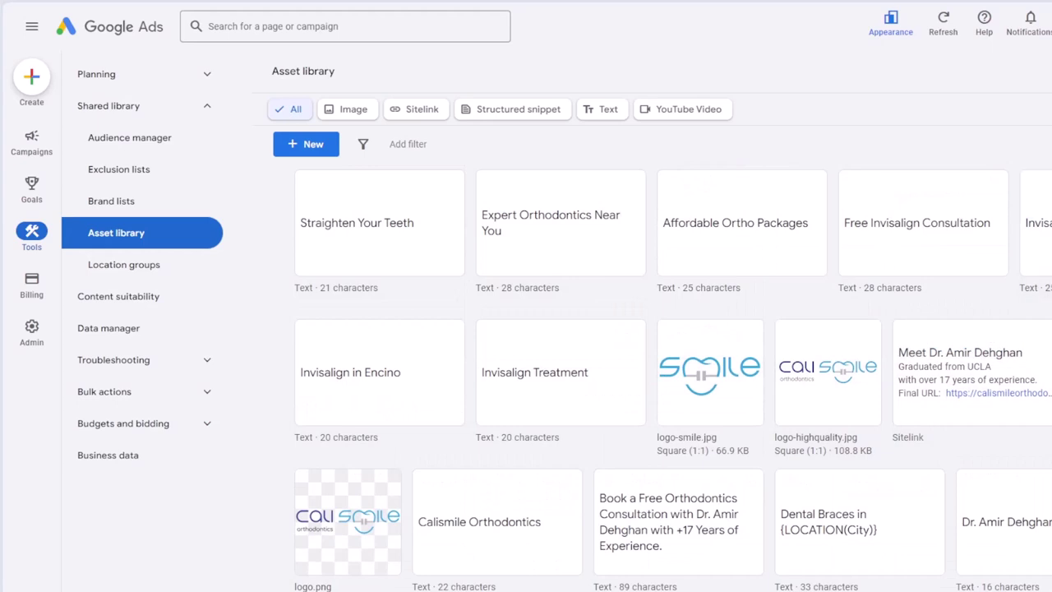
scroll(673, 381, up, 1)
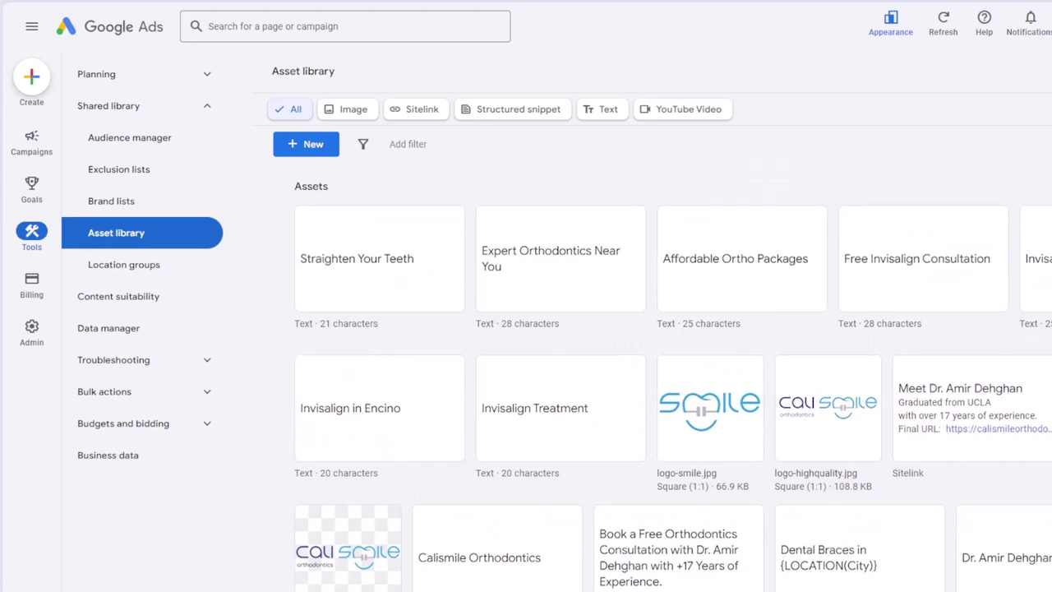
click(410, 116)
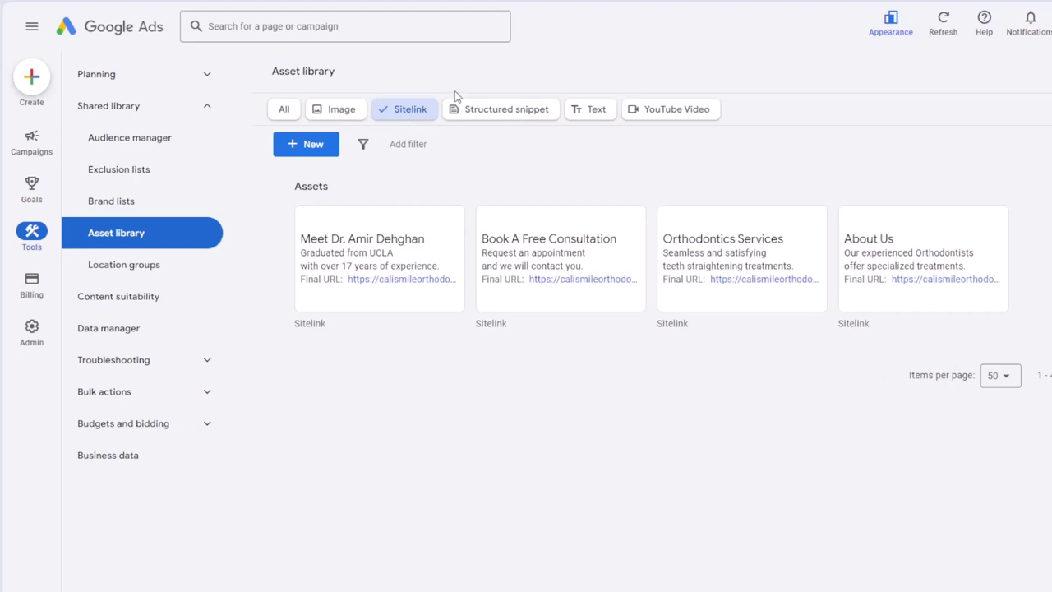
- Examine the Location groups creation form, selecting both location assets and clearing the selection without creating a group
click(134, 275)
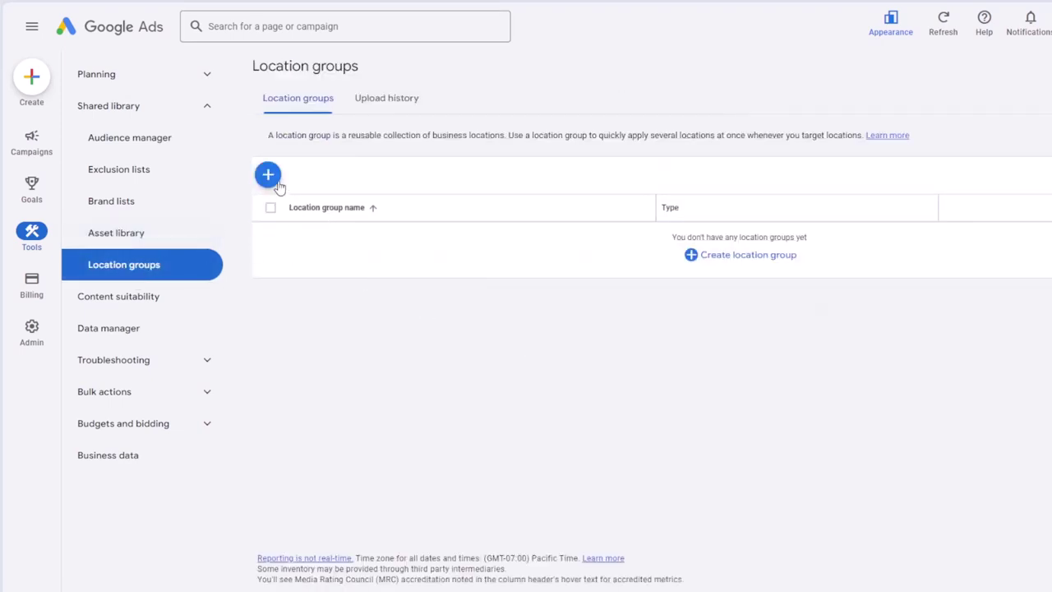
click(269, 175)
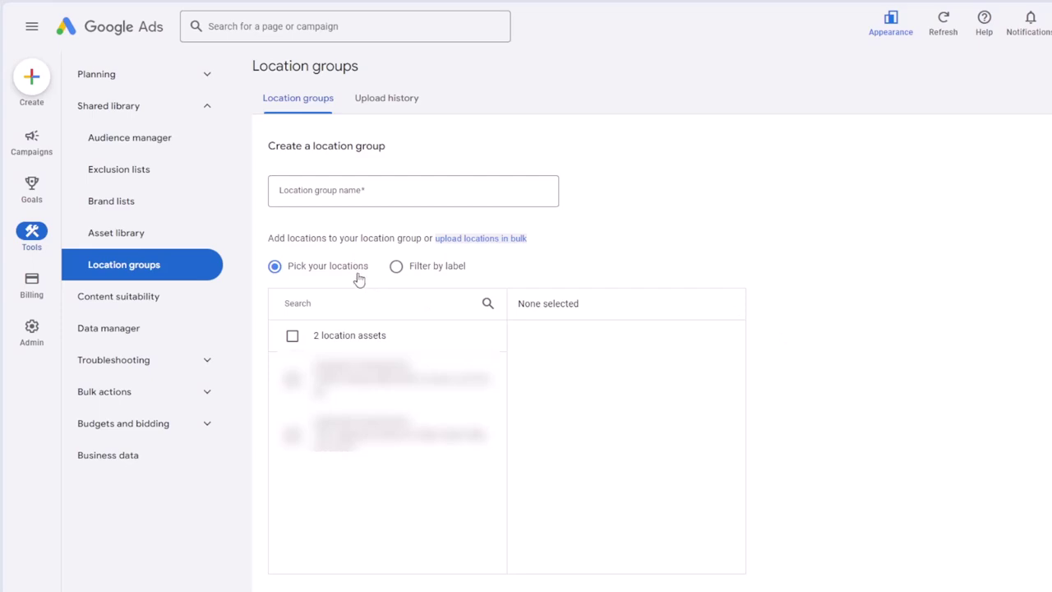
click(291, 379)
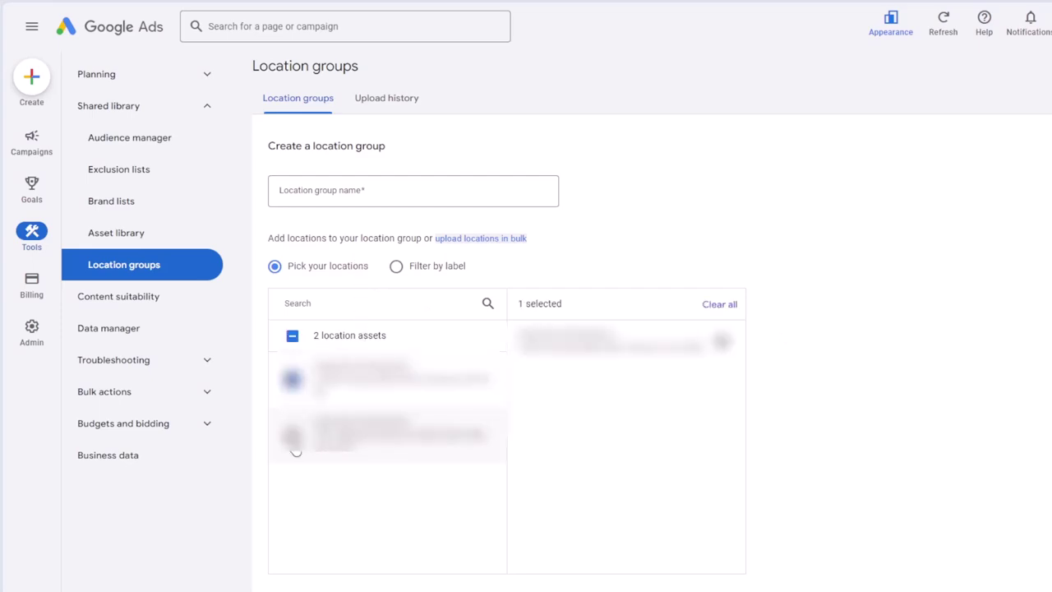
click(292, 435)
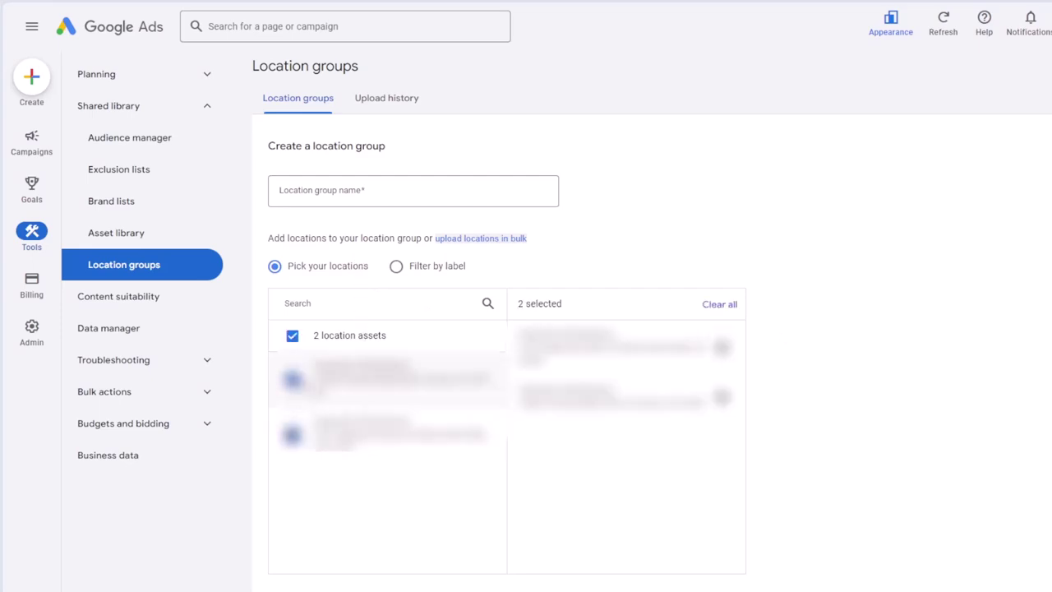
click(292, 435)
click(291, 378)
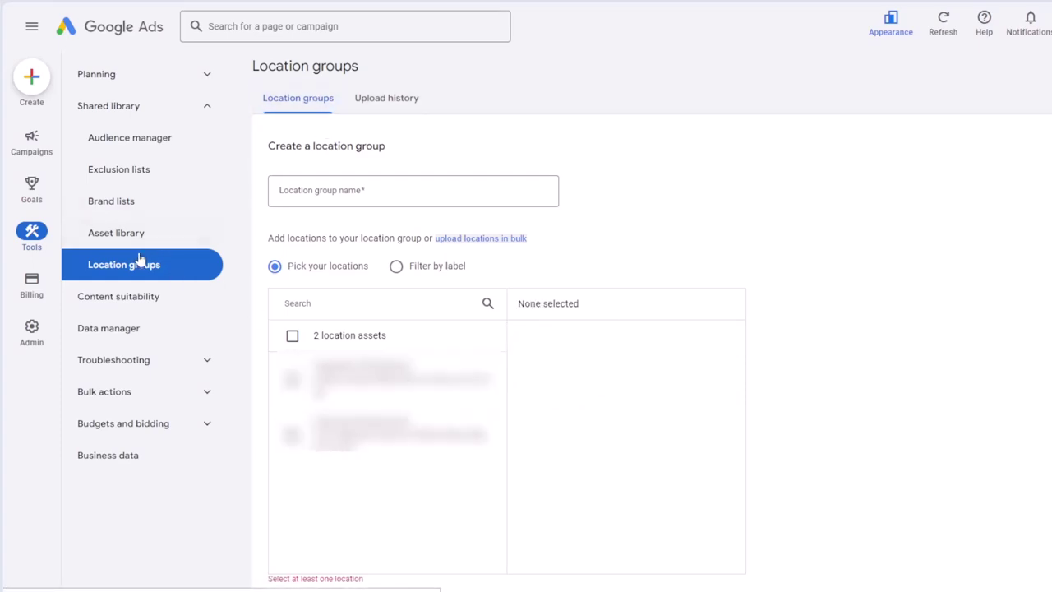
- Open Content suitability and compare the Expanded, Standard and Limited inventory types
click(211, 106)
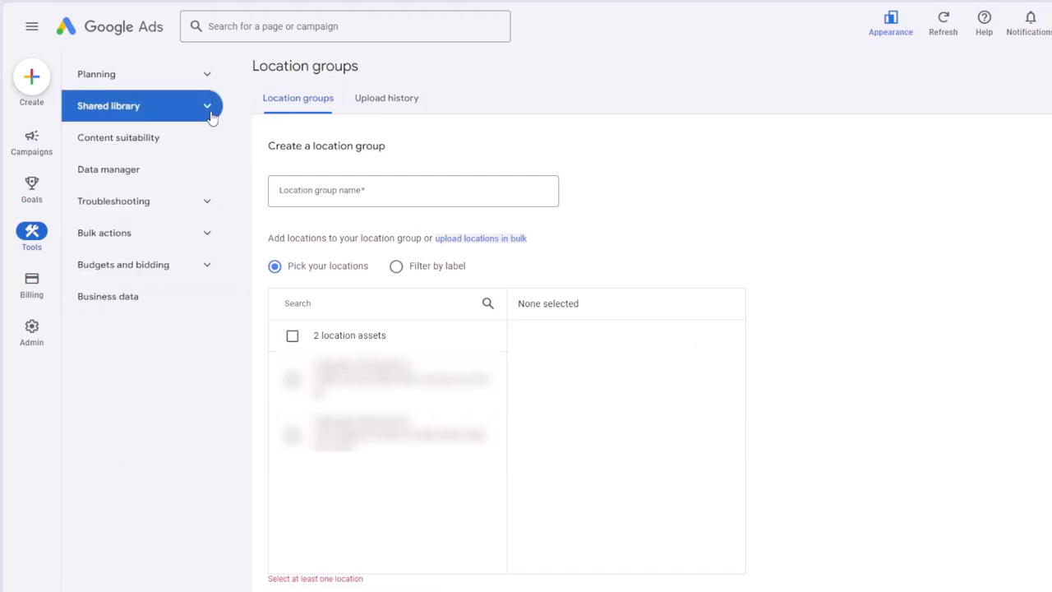
click(162, 152)
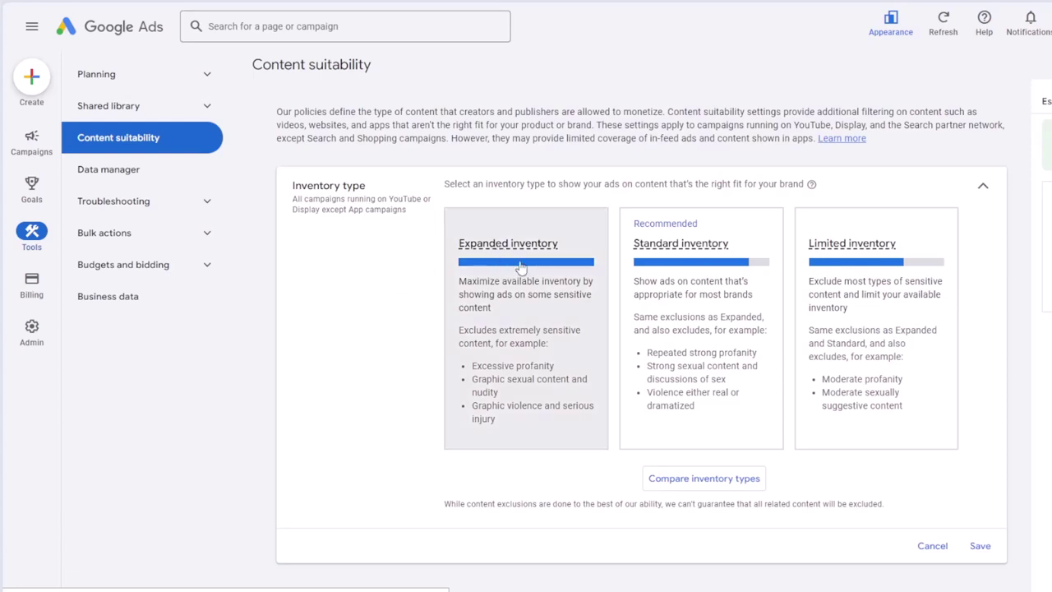
mouse_move(726, 255)
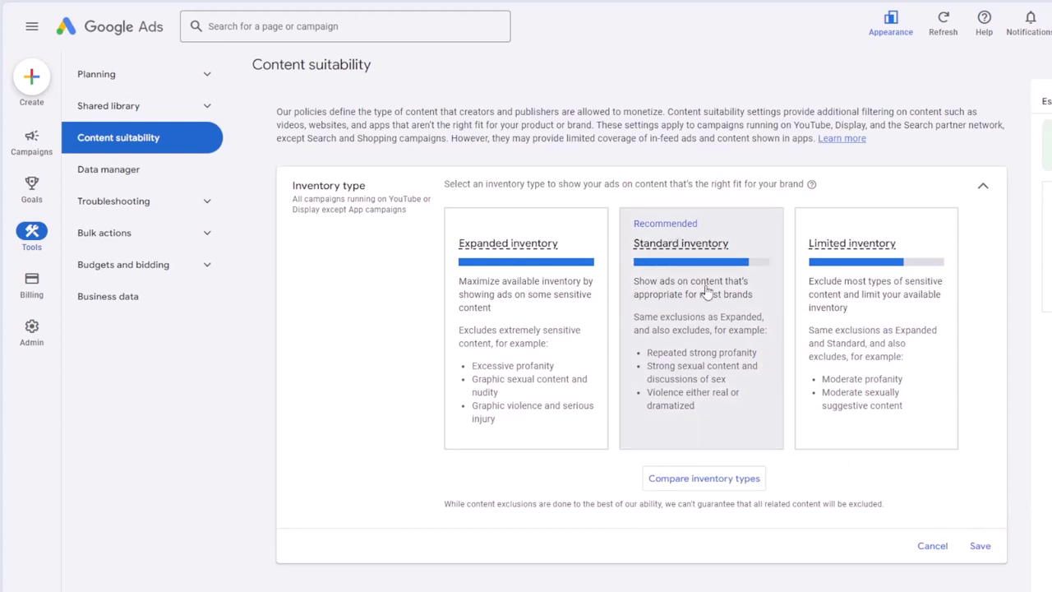
- Open Data manager and examine the Google tag, connected products and featured products available for linking
click(131, 181)
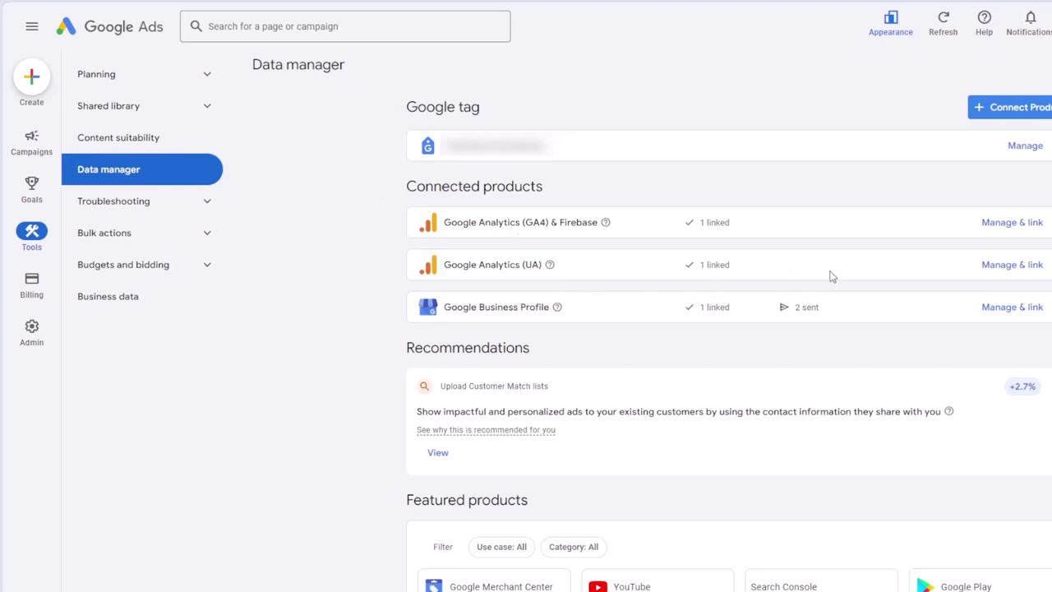
scroll(832, 276, down, 2)
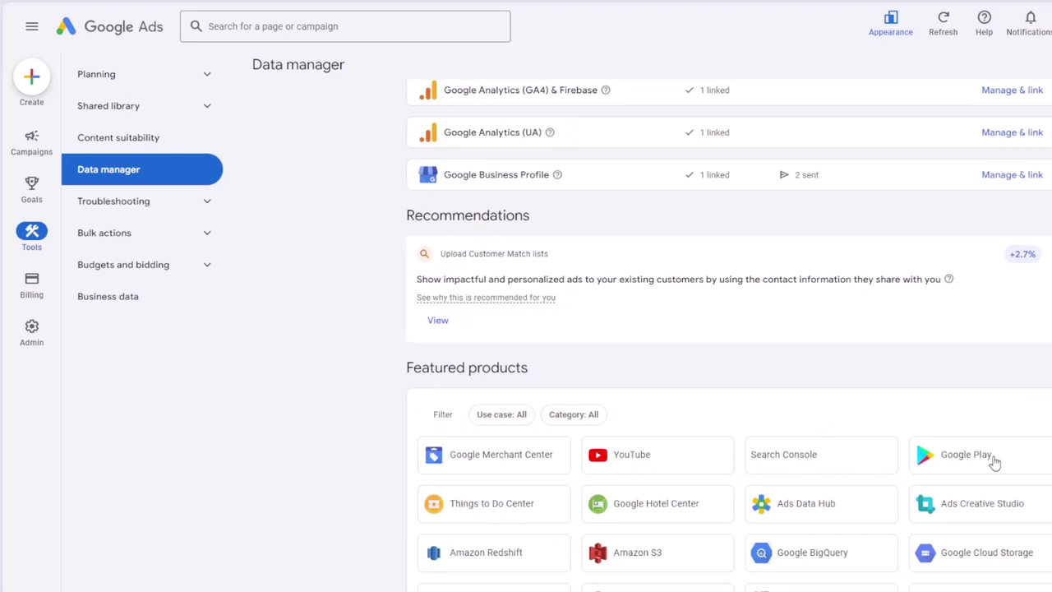
scroll(963, 460, down, 2)
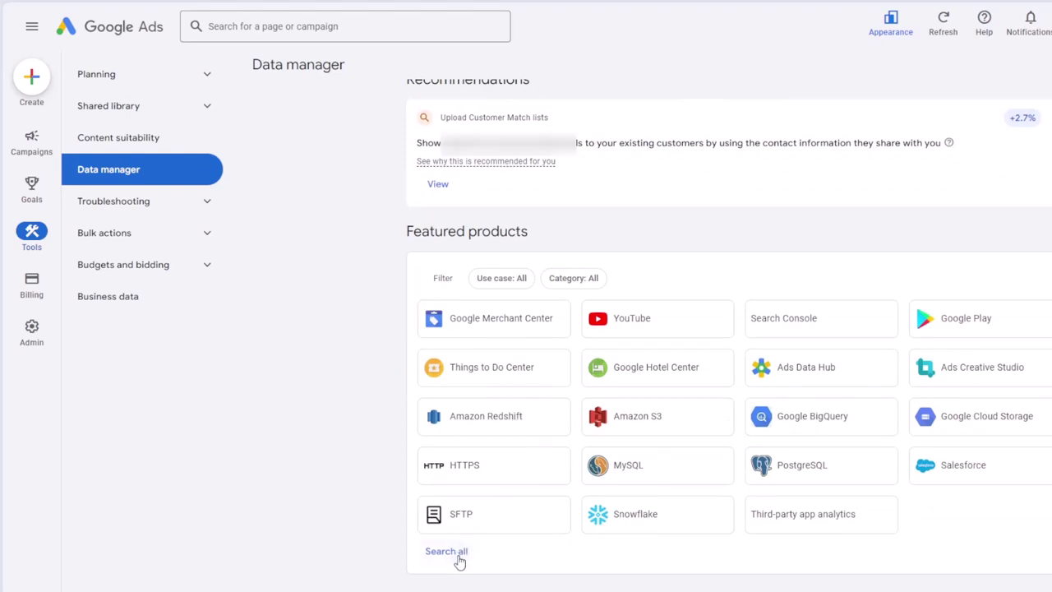
scroll(917, 482, up, 3)
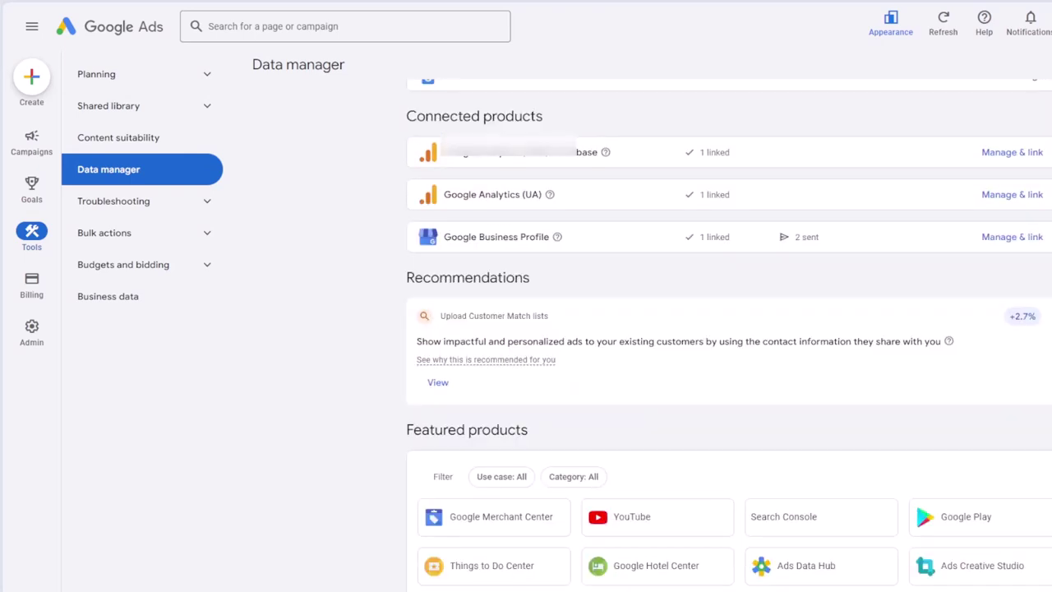
scroll(728, 335, up, 1)
scroll(728, 335, down, 3)
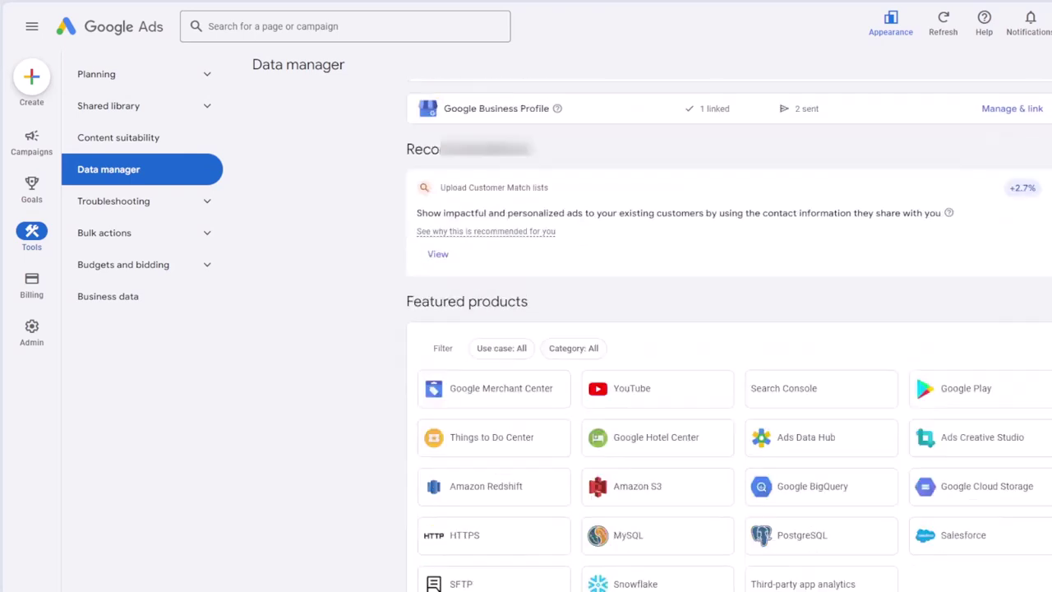
scroll(729, 335, up, 3)
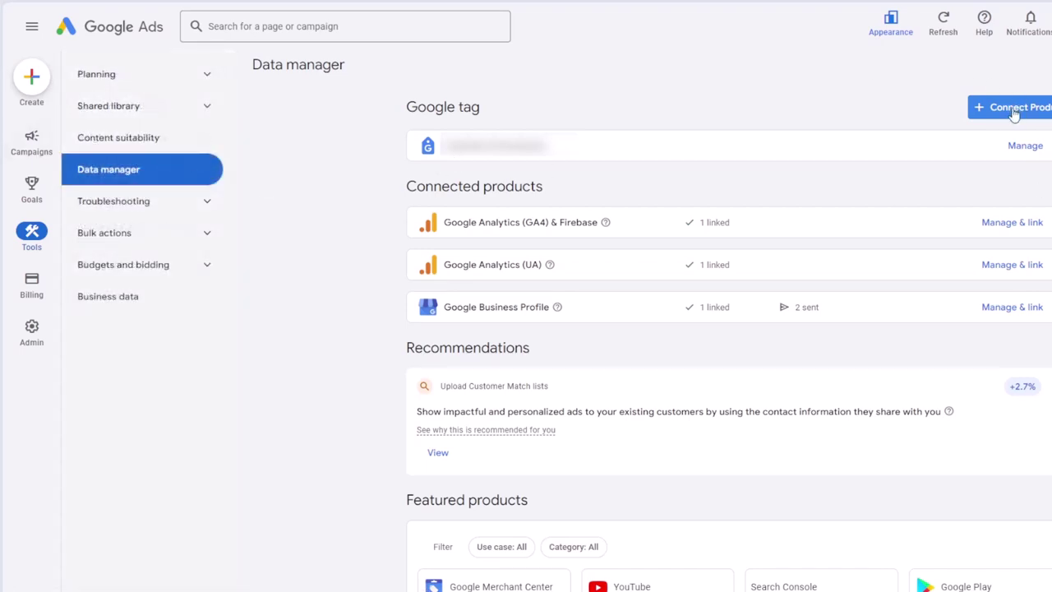
- View the Search Console linking page from the featured products and return to Data manager
scroll(815, 453, down, 2)
click(815, 453)
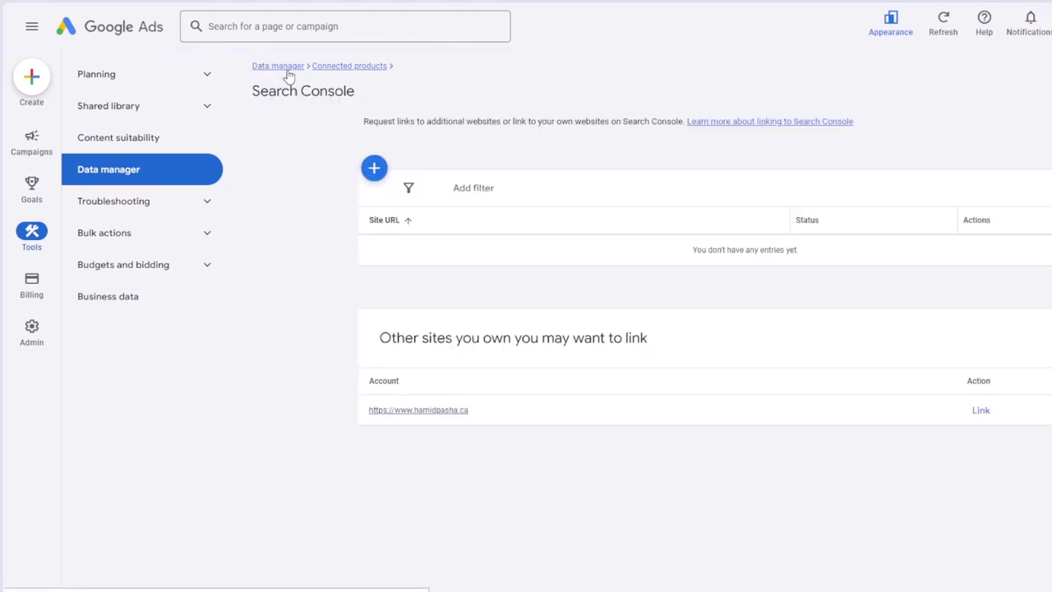
click(289, 67)
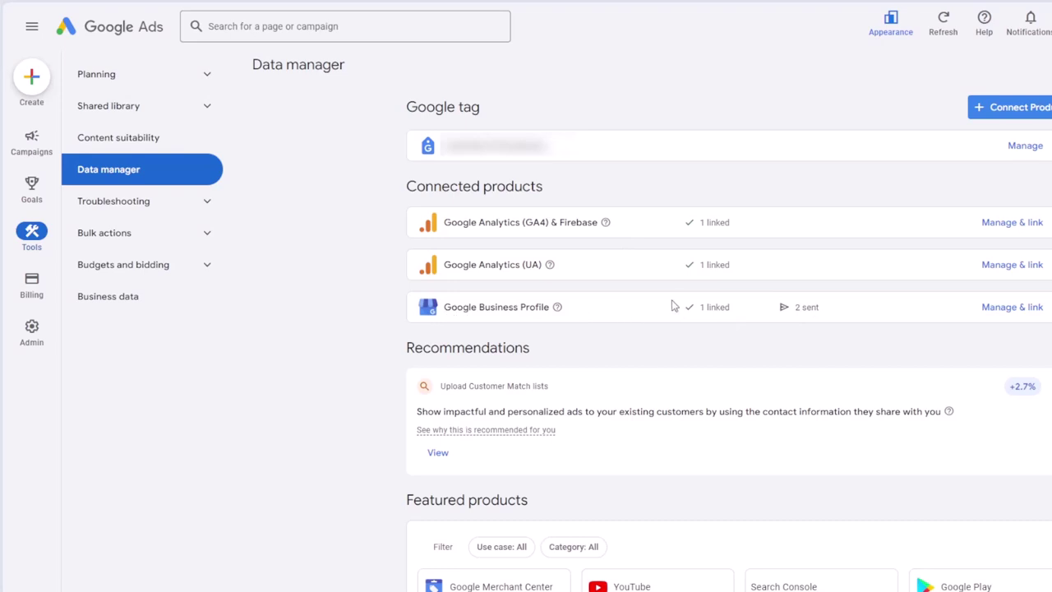
- Read the explanation of the Customer Match lists recommendation and review the featured products in Data manager
scroll(772, 386, down, 2)
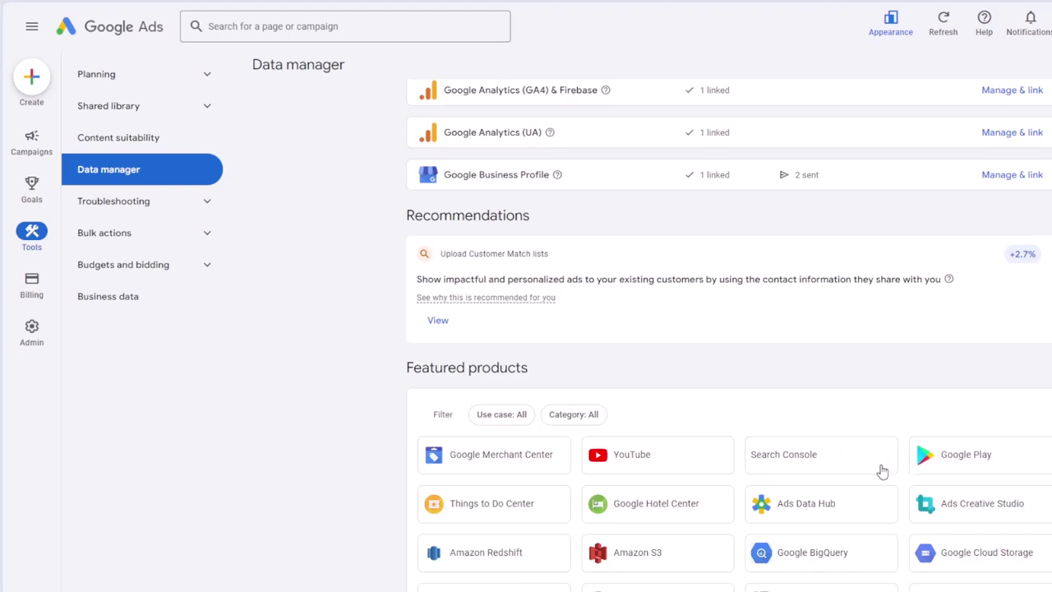
scroll(902, 460, up, 2)
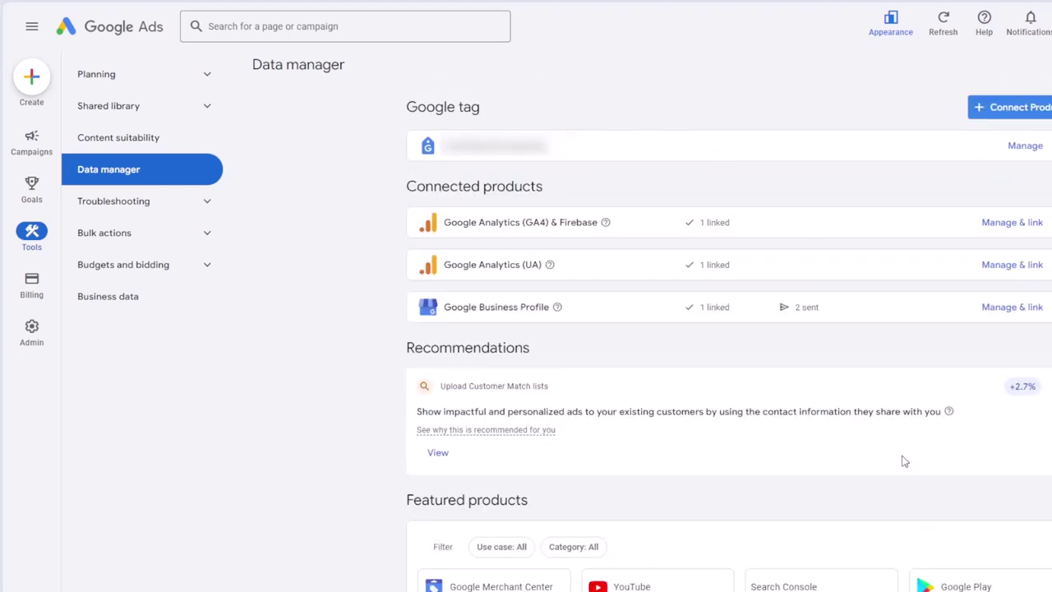
mouse_move(898, 434)
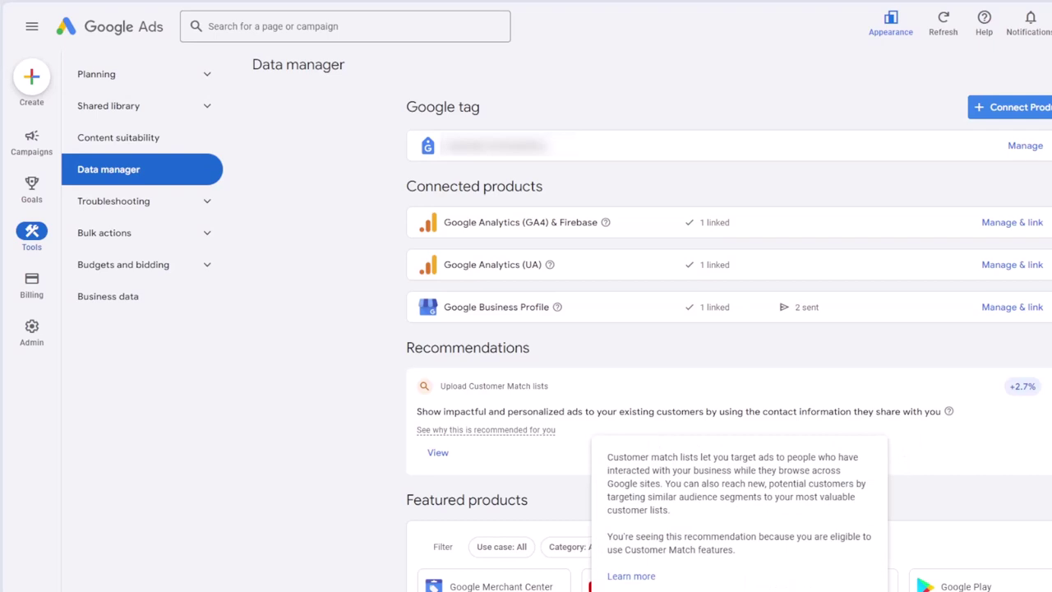
scroll(898, 434, down, 4)
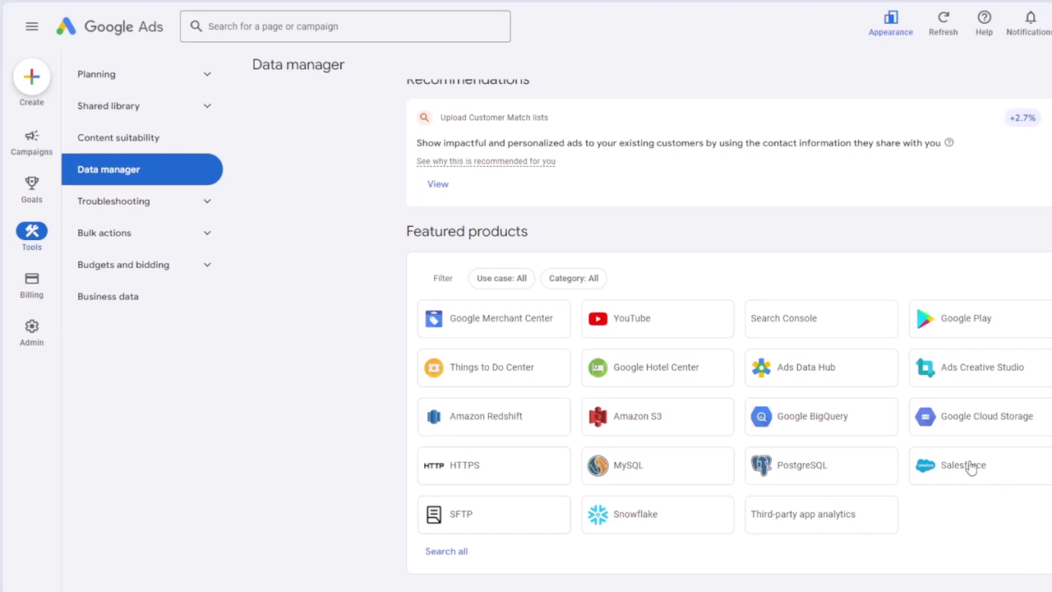
scroll(729, 329, up, 3)
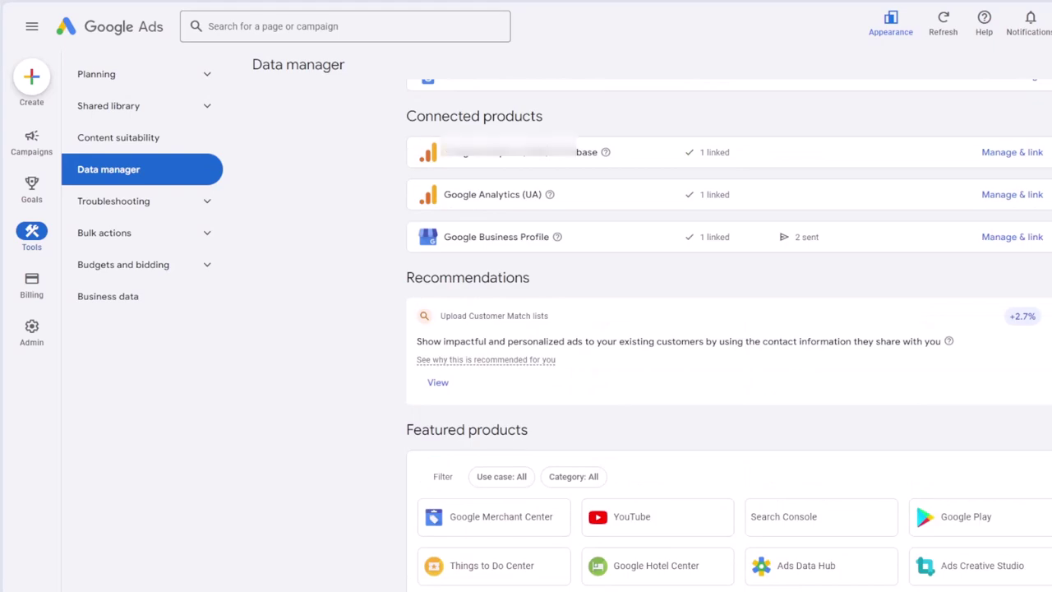
scroll(729, 329, up, 1)
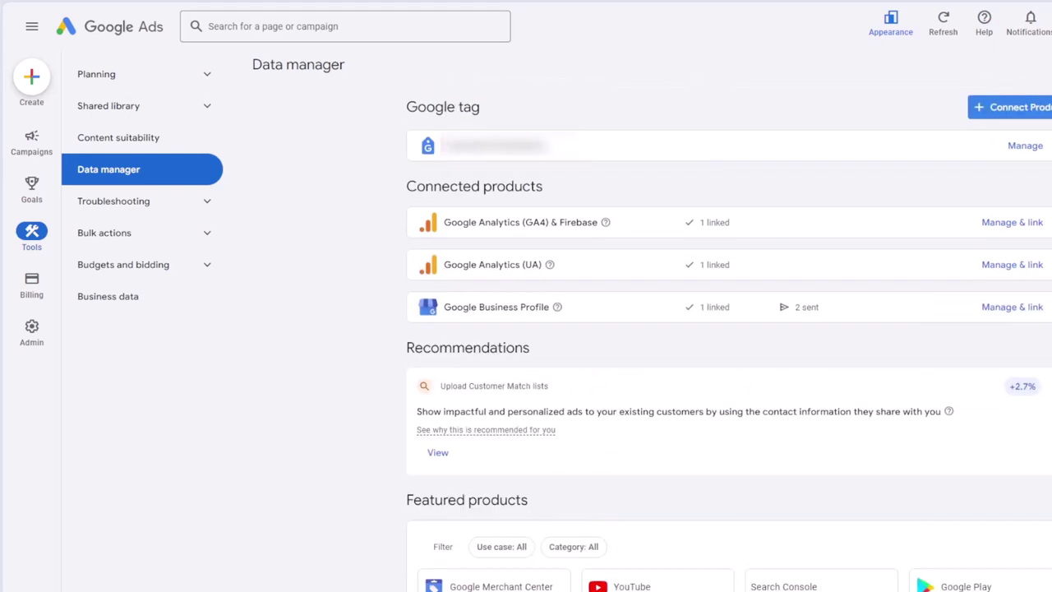
- Open Policy manager under Troubleshooting and review the account's policy issues
click(213, 206)
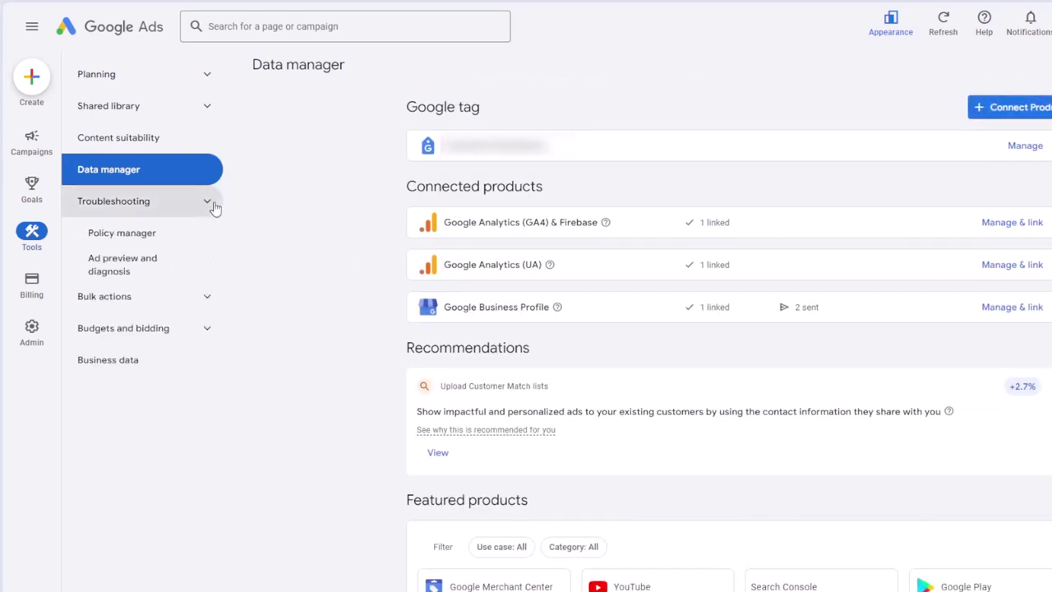
click(173, 238)
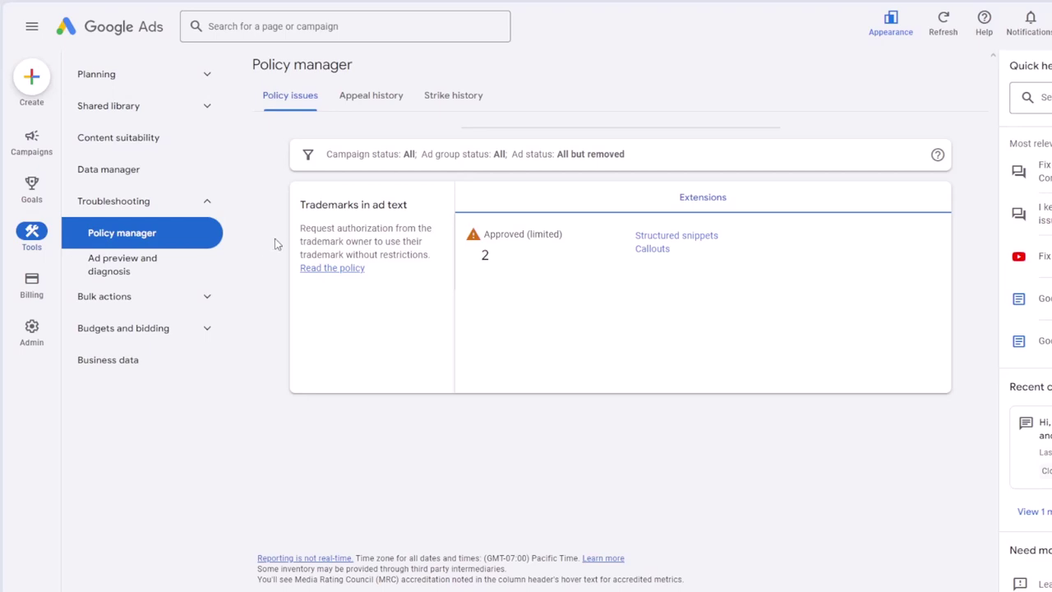
- Look at the suggested search terms in Ad preview and diagnosis, and set the preview location to Calabasas, California
click(170, 268)
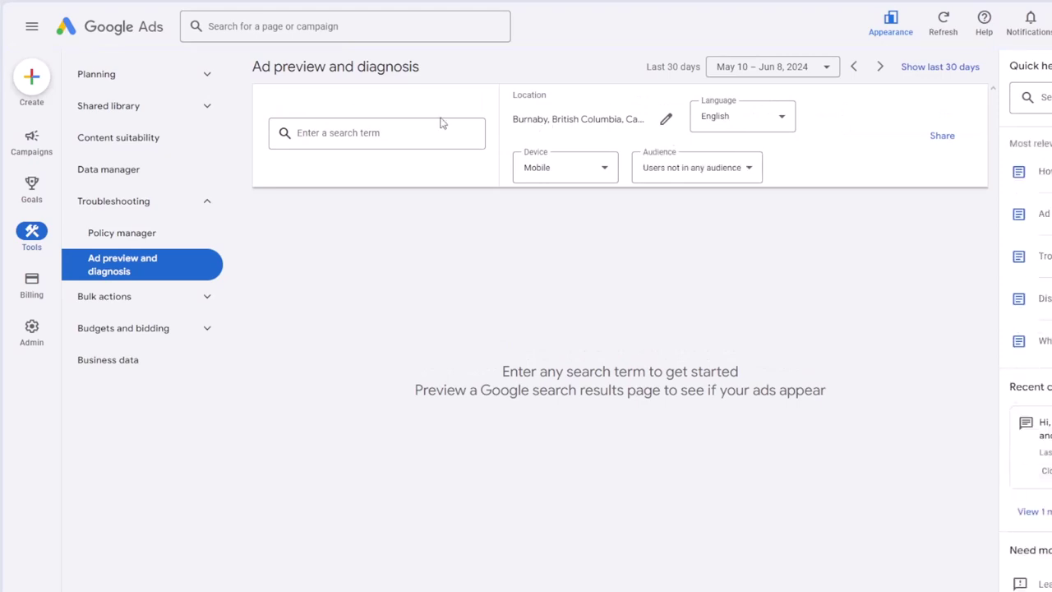
click(429, 132)
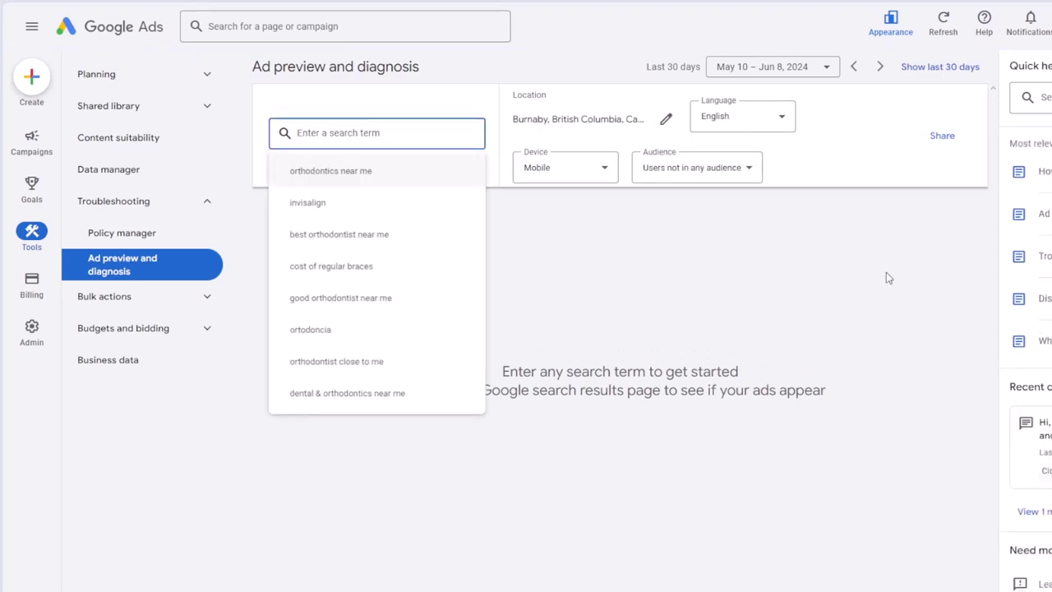
click(973, 221)
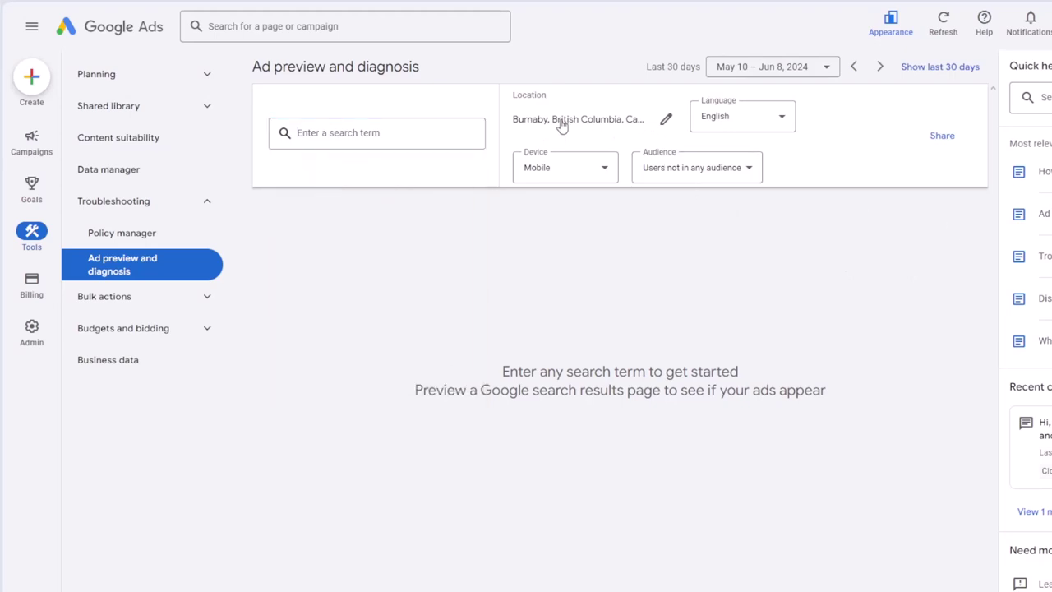
click(428, 134)
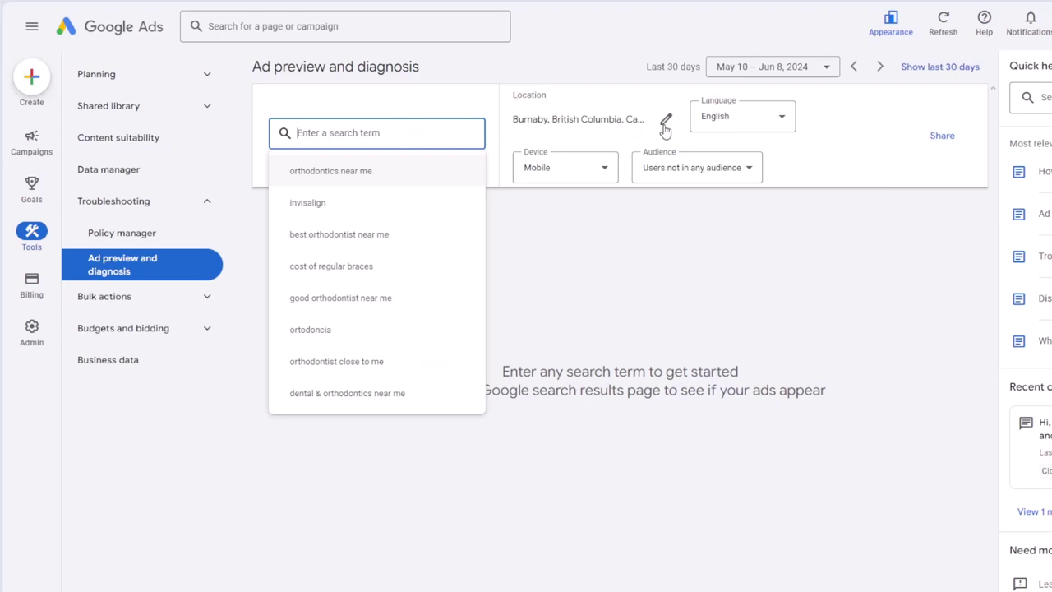
click(941, 269)
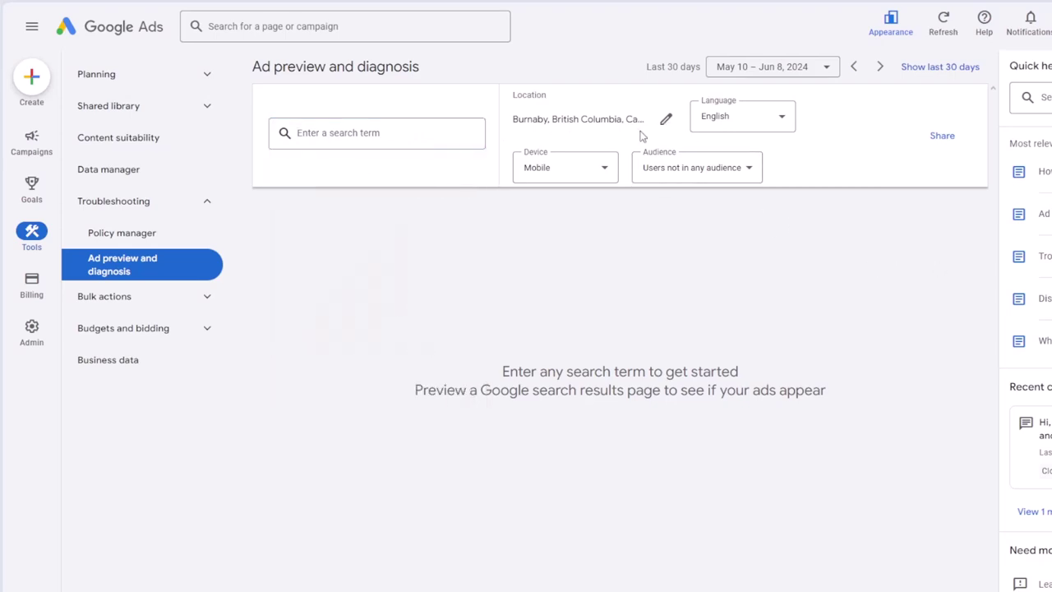
click(666, 121)
click(551, 135)
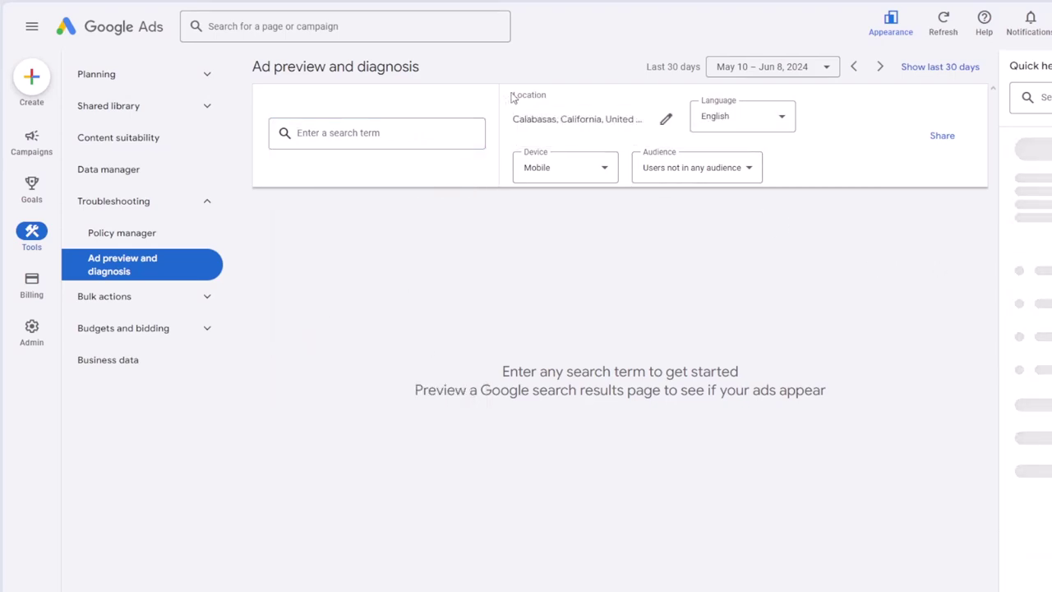
- Diagnose the suggested search term "orthodontics near me" for Calabasas and look through the keyword results
double_click(598, 123)
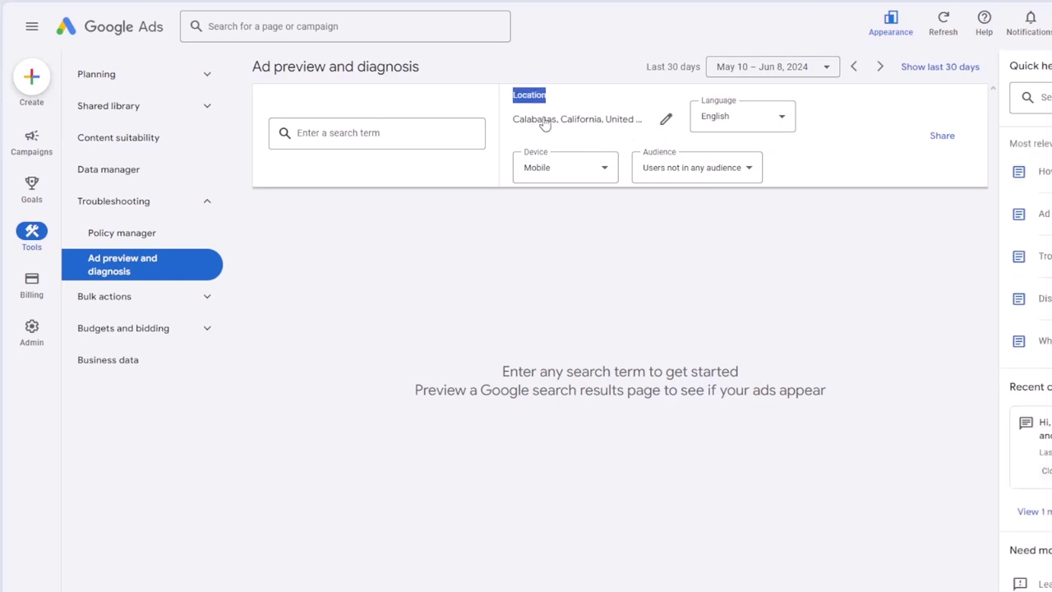
click(572, 70)
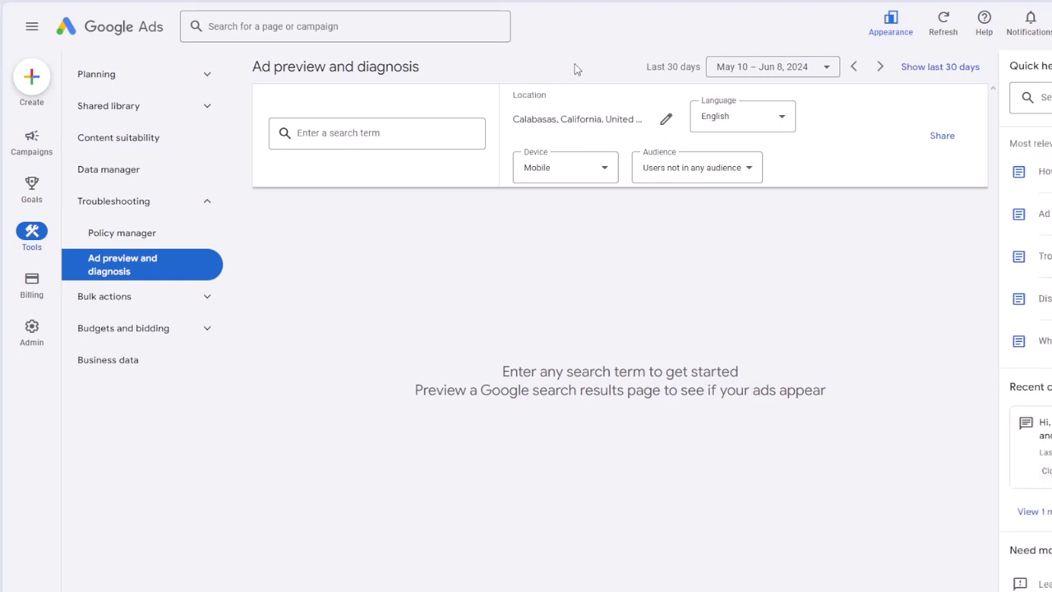
click(384, 134)
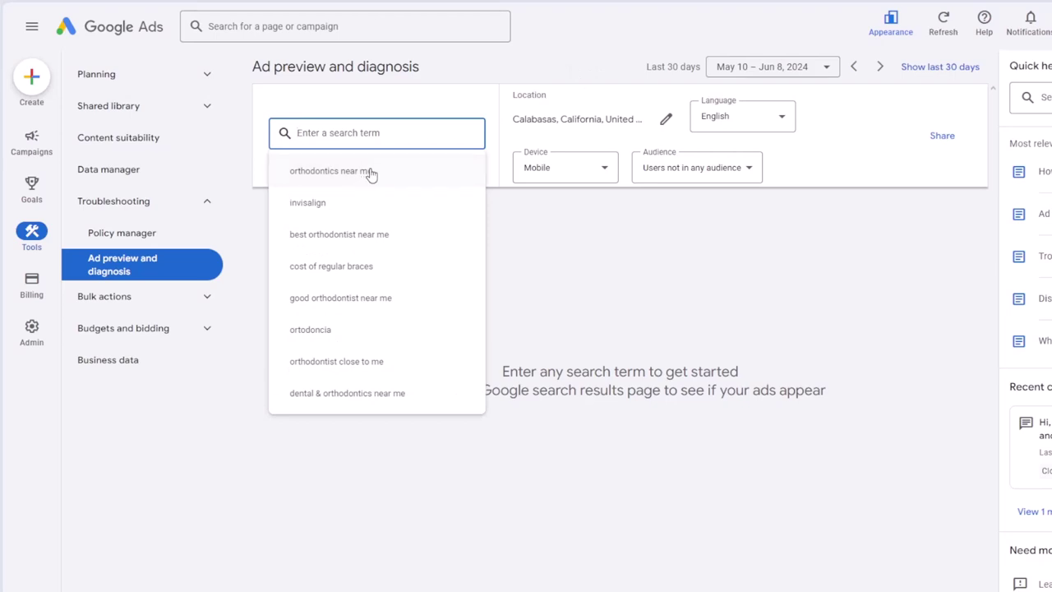
click(370, 172)
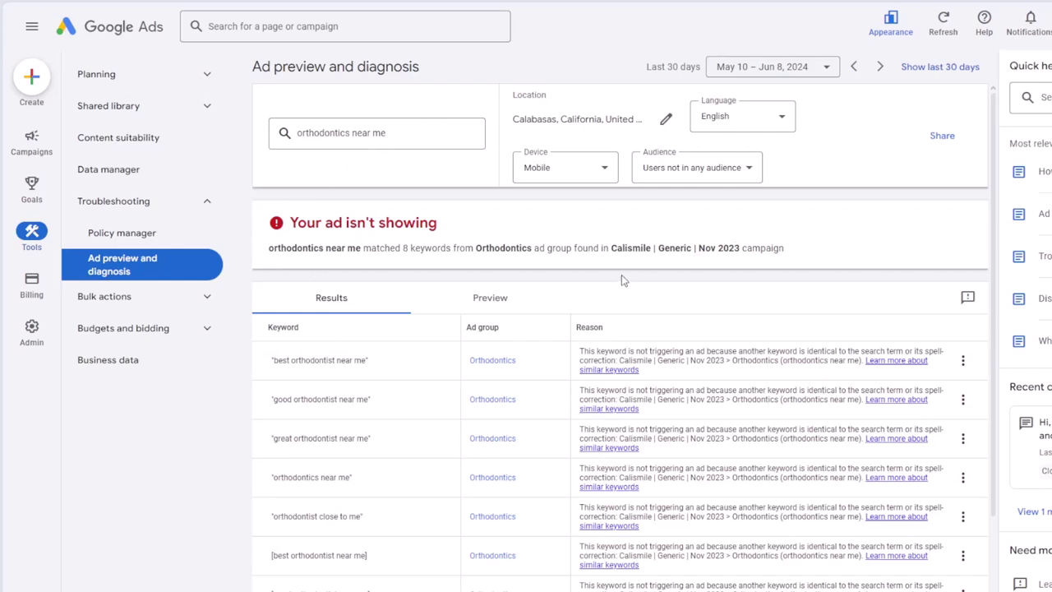
scroll(616, 260, down, 1)
scroll(388, 213, down, 1)
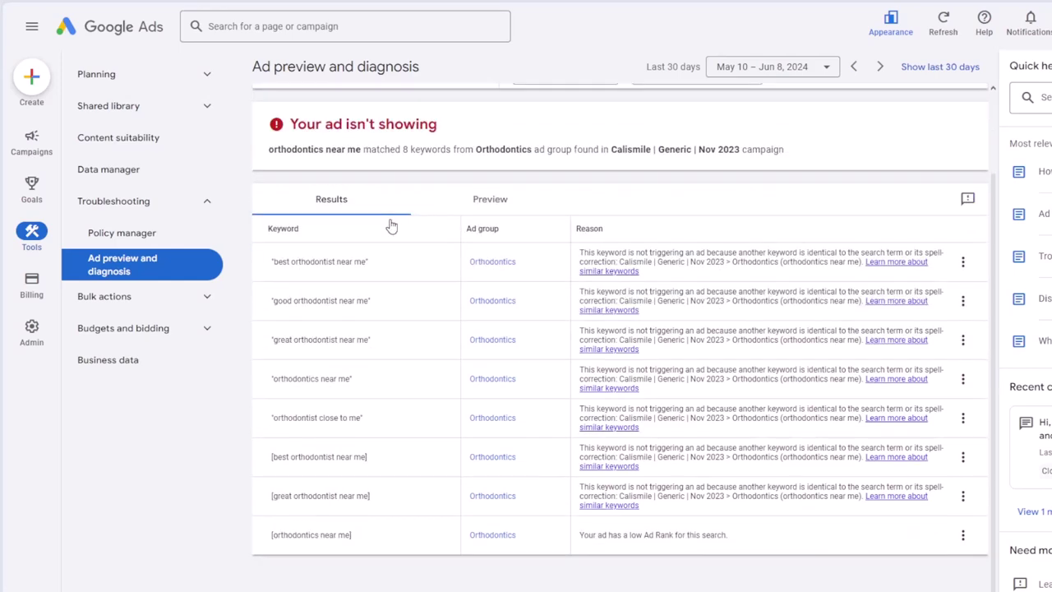
scroll(374, 328, up, 2)
- Examine the reasons given for the matched keywords, from "best orthodontist near me" to the exact-match [orthodontics near me]
drag(366, 359, 271, 362)
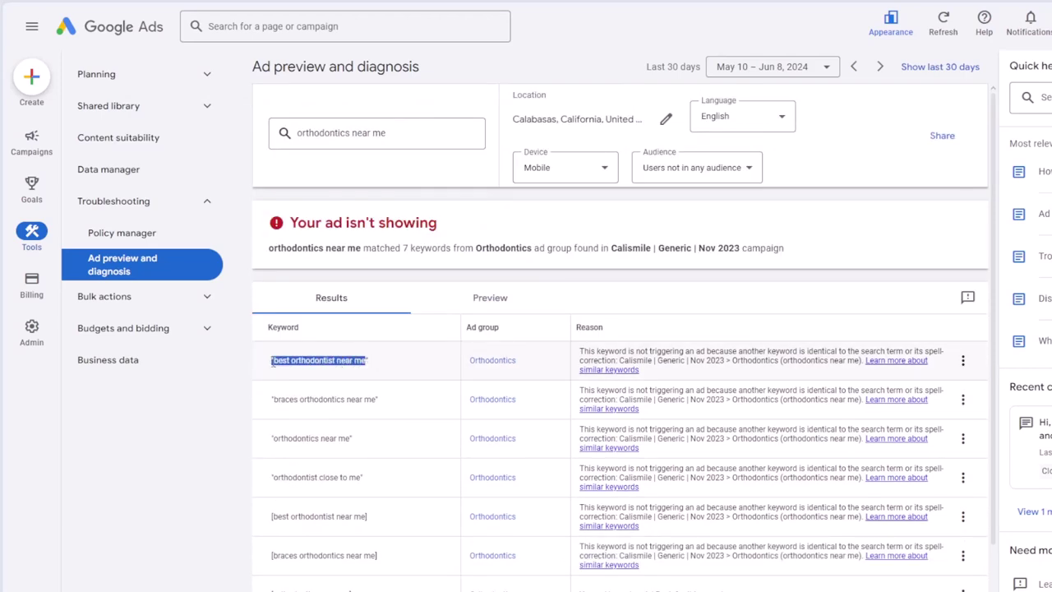
click(396, 133)
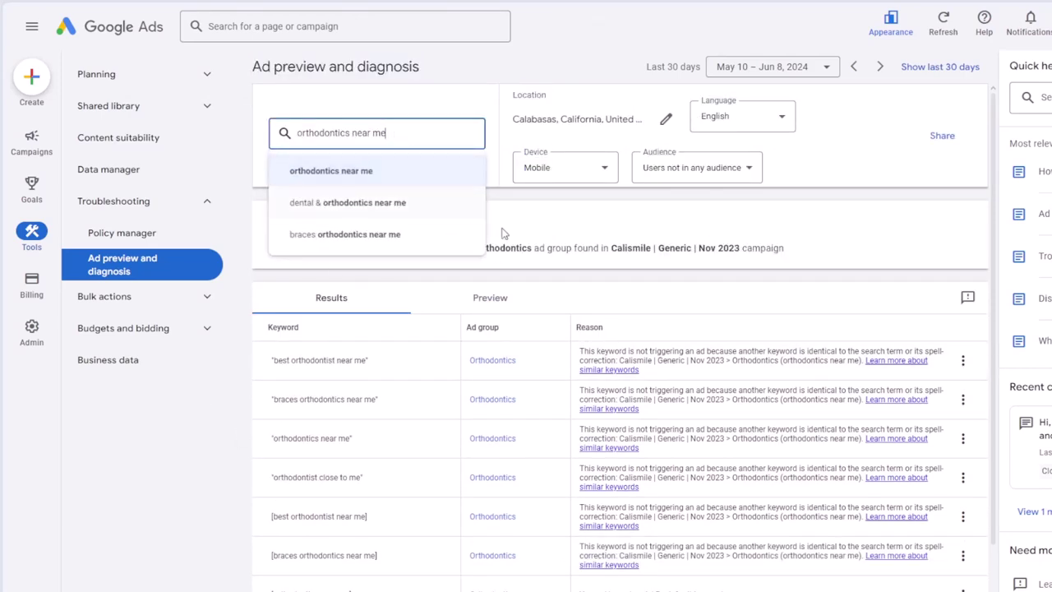
scroll(667, 275, down, 1)
click(215, 477)
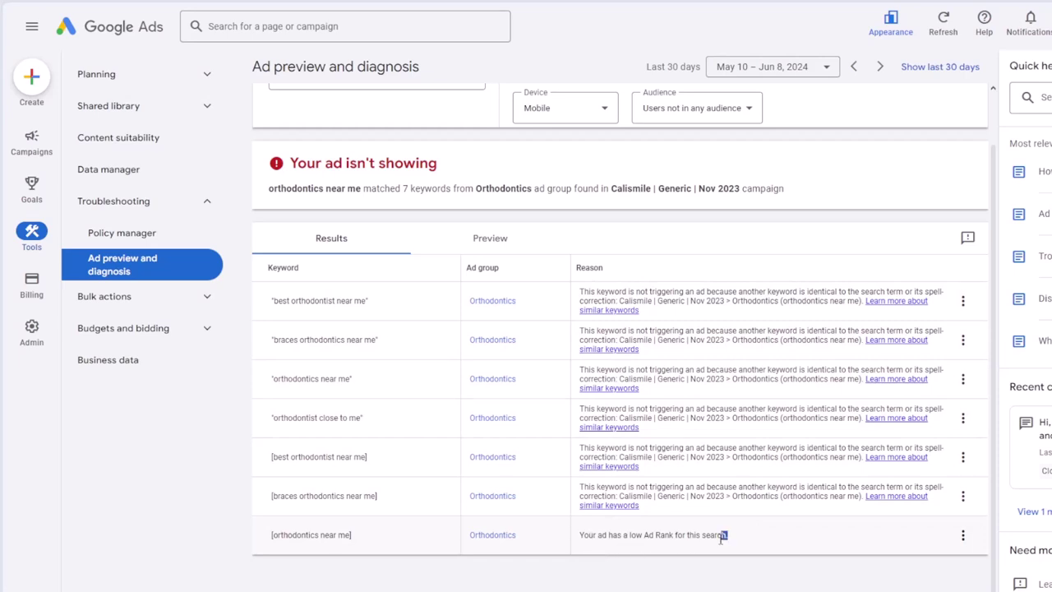
drag(722, 536, 578, 542)
click(643, 569)
scroll(786, 364, up, 2)
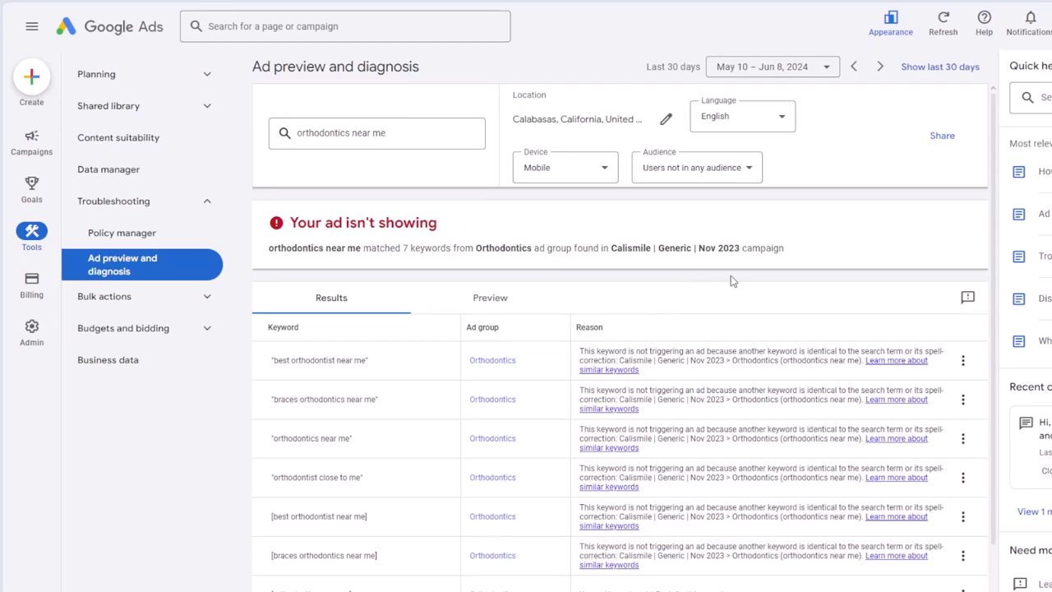
- Rerun the ad diagnosis for the search term "orthodontics near me"
click(390, 135)
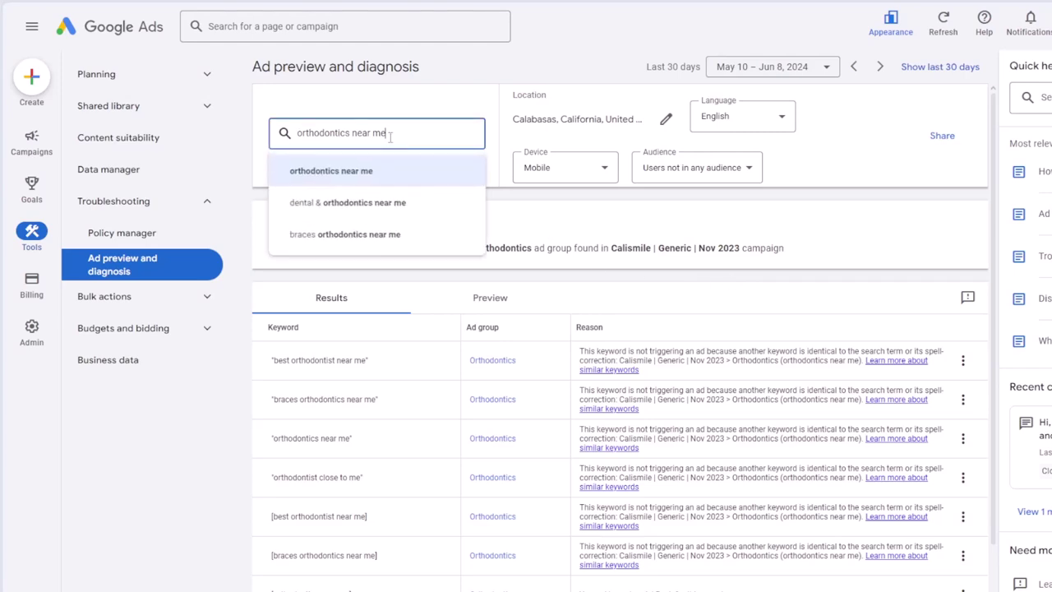
triple_click(392, 128)
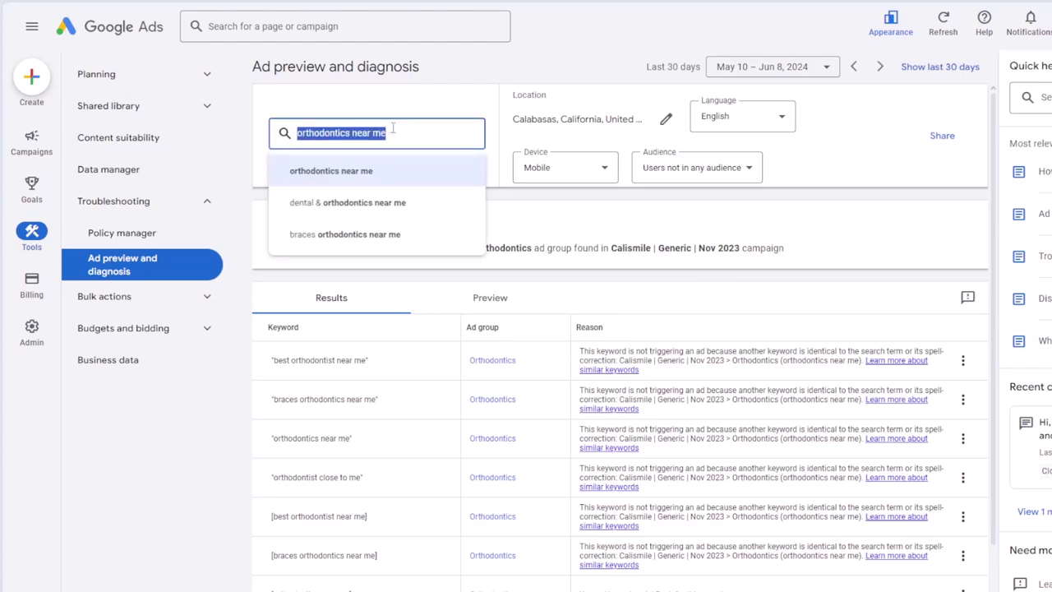
key(Return)
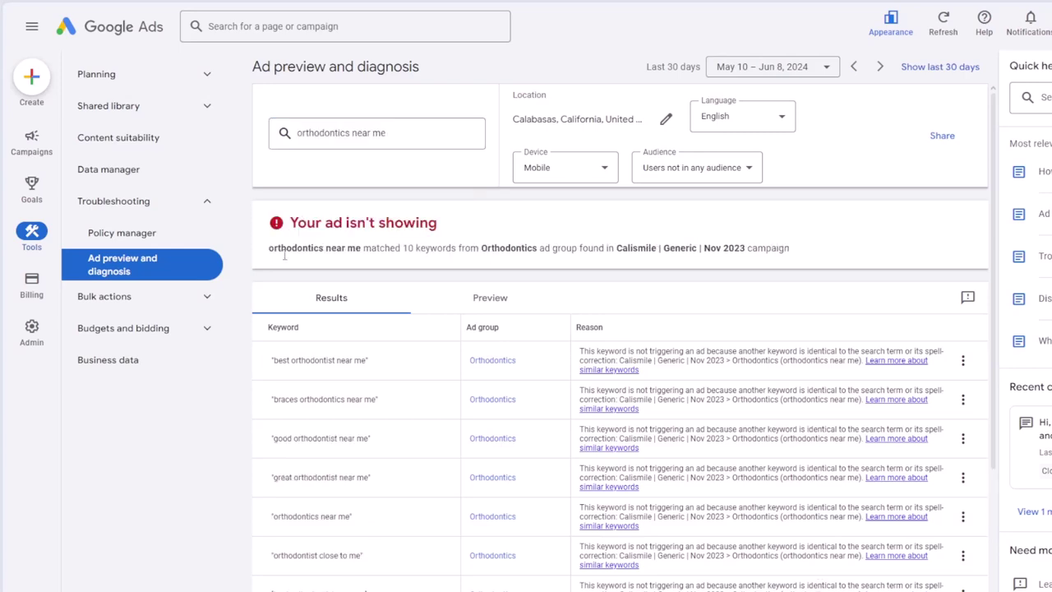
- View the All bulk actions history and the automated Rules page under Bulk actions
click(208, 300)
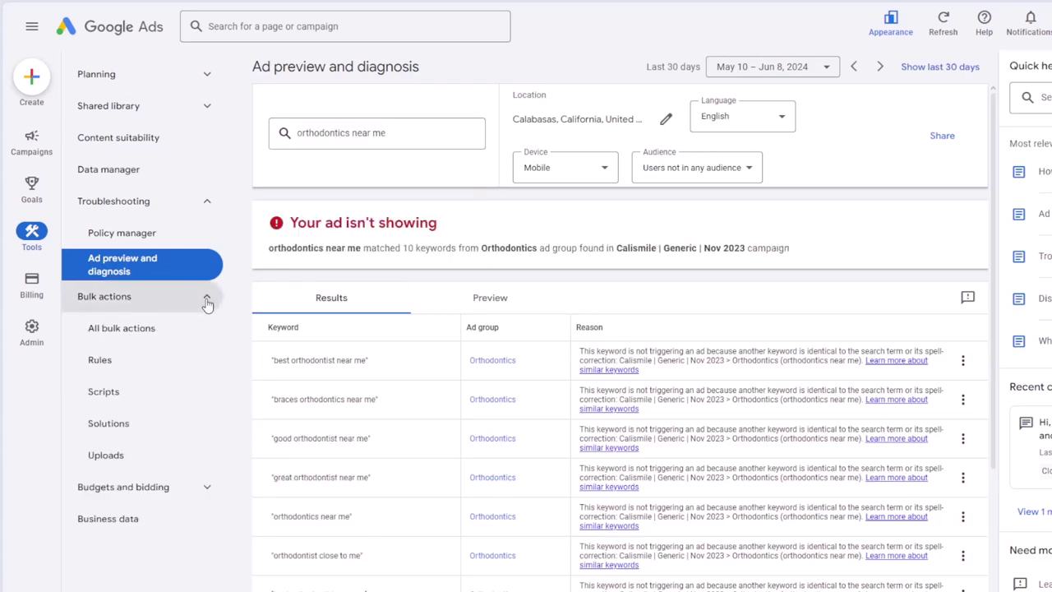
click(162, 336)
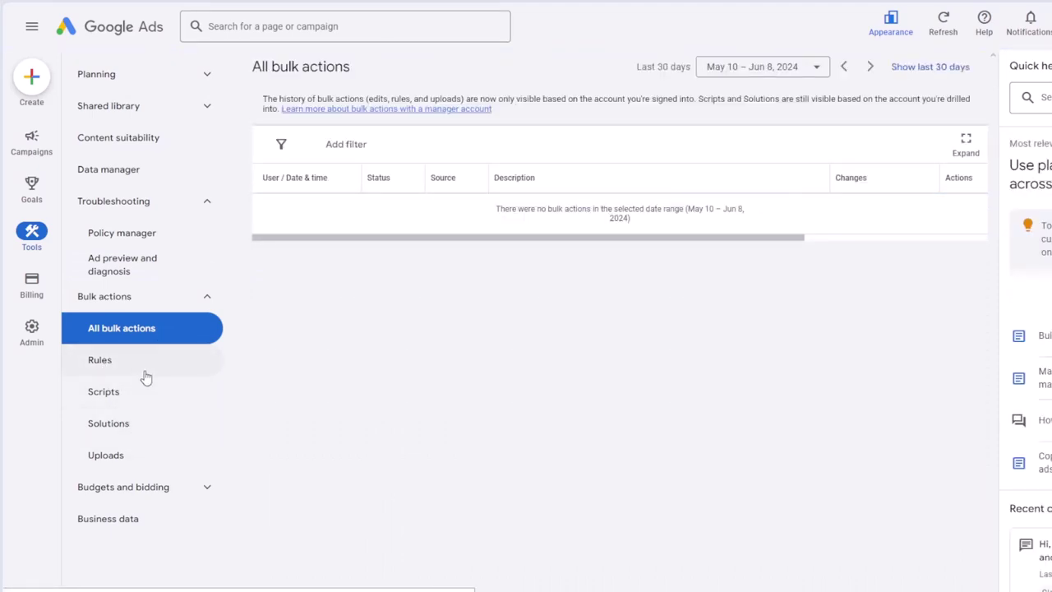
click(146, 375)
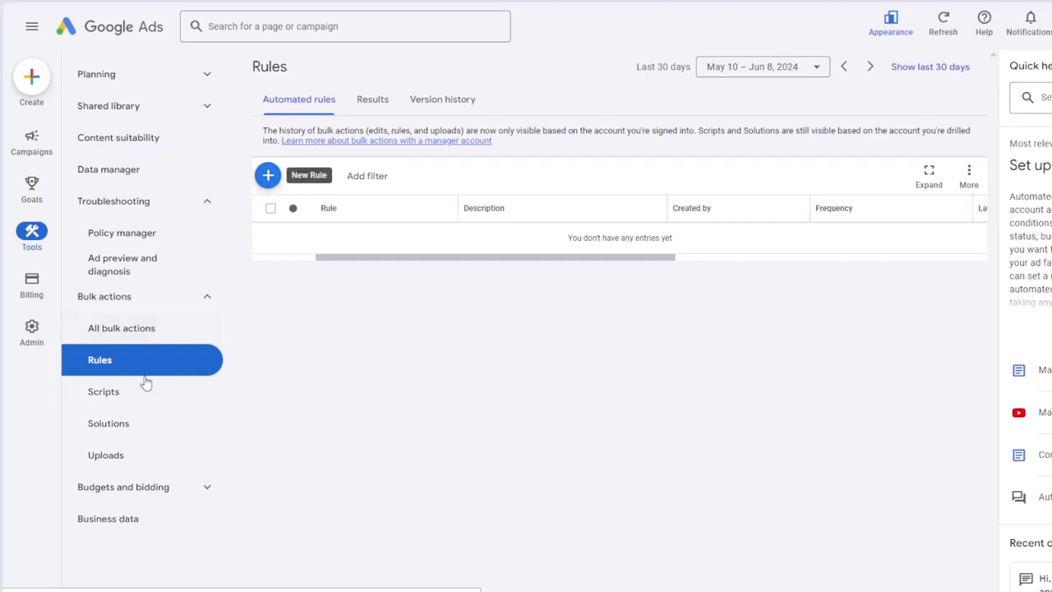
- Start a new campaign rule and look at the actions it can perform on campaigns
click(269, 182)
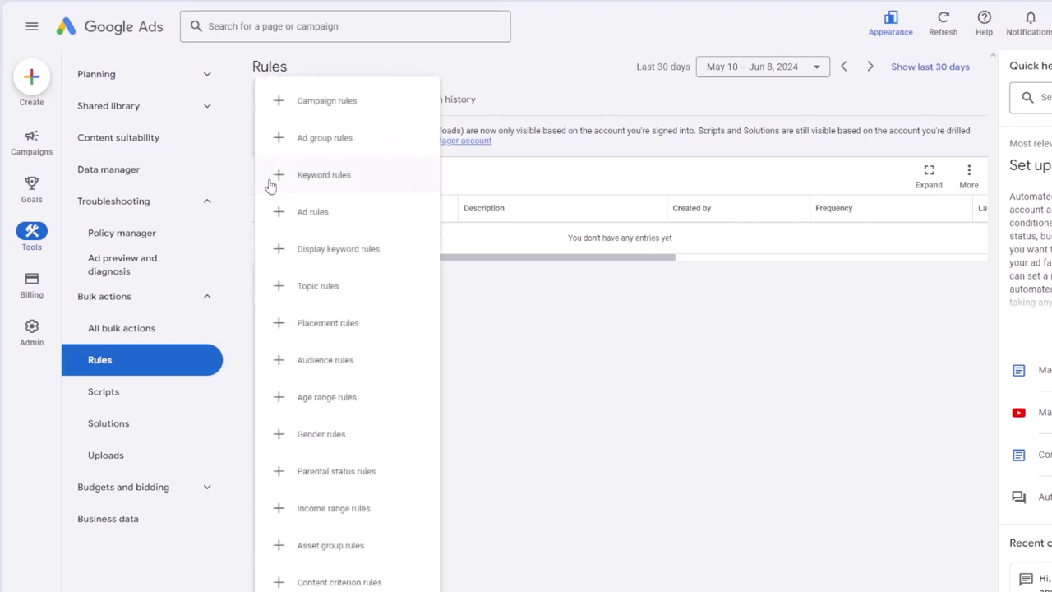
click(349, 107)
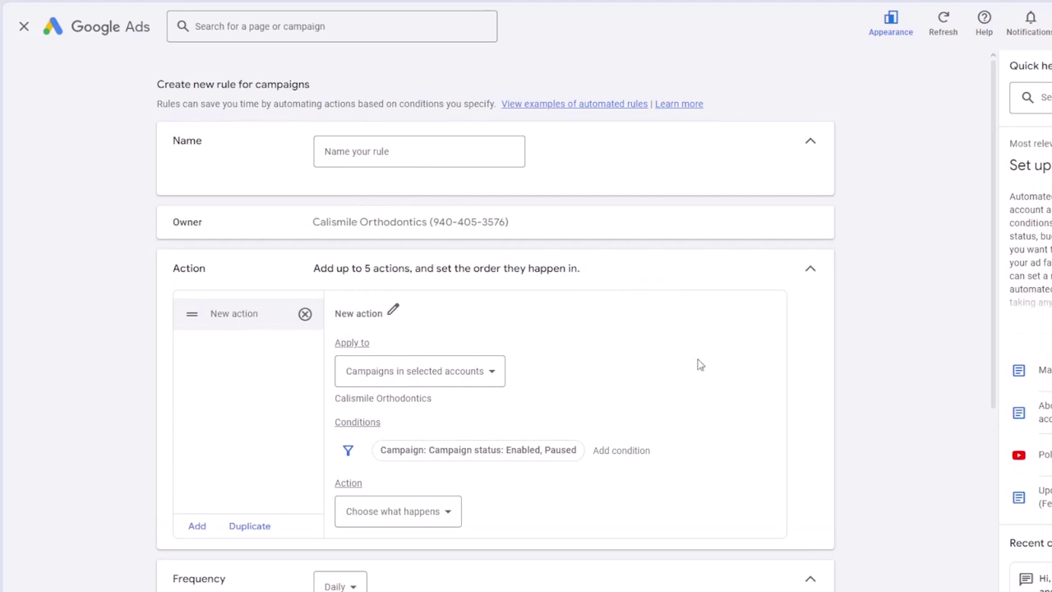
scroll(696, 365, down, 1)
click(448, 443)
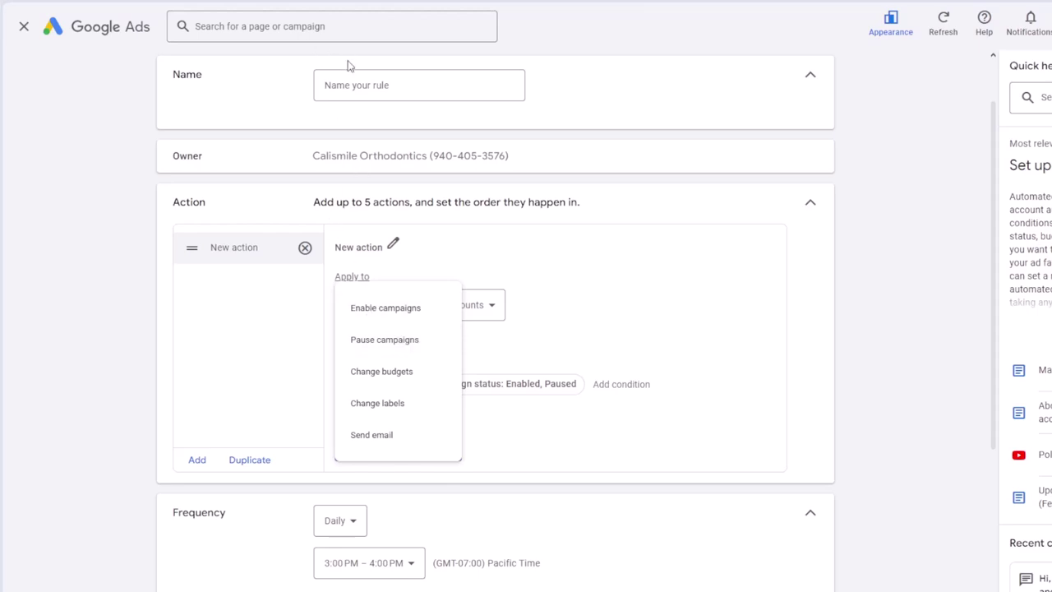
click(24, 37)
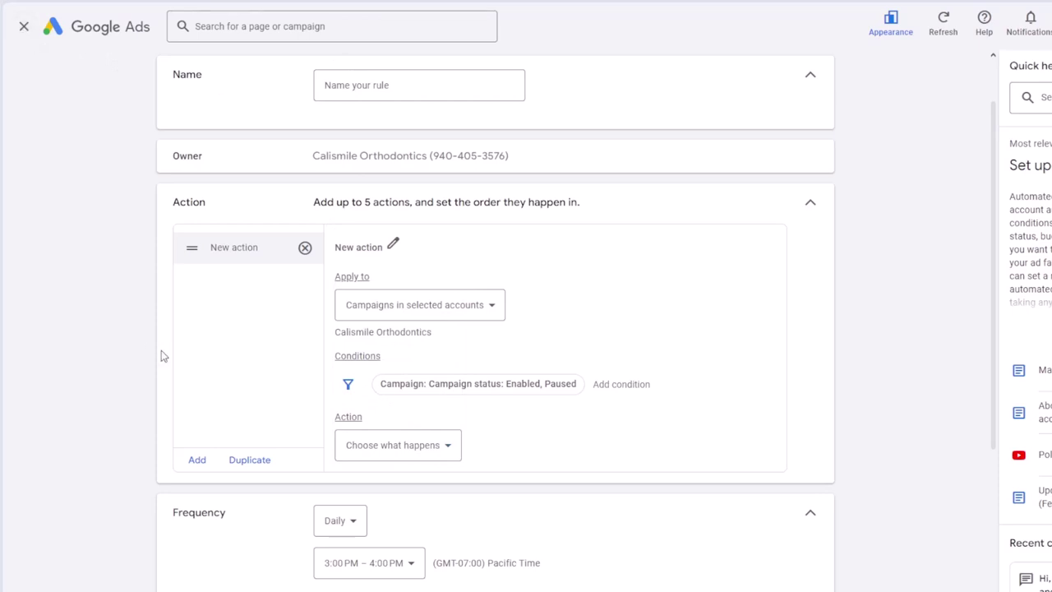
click(366, 446)
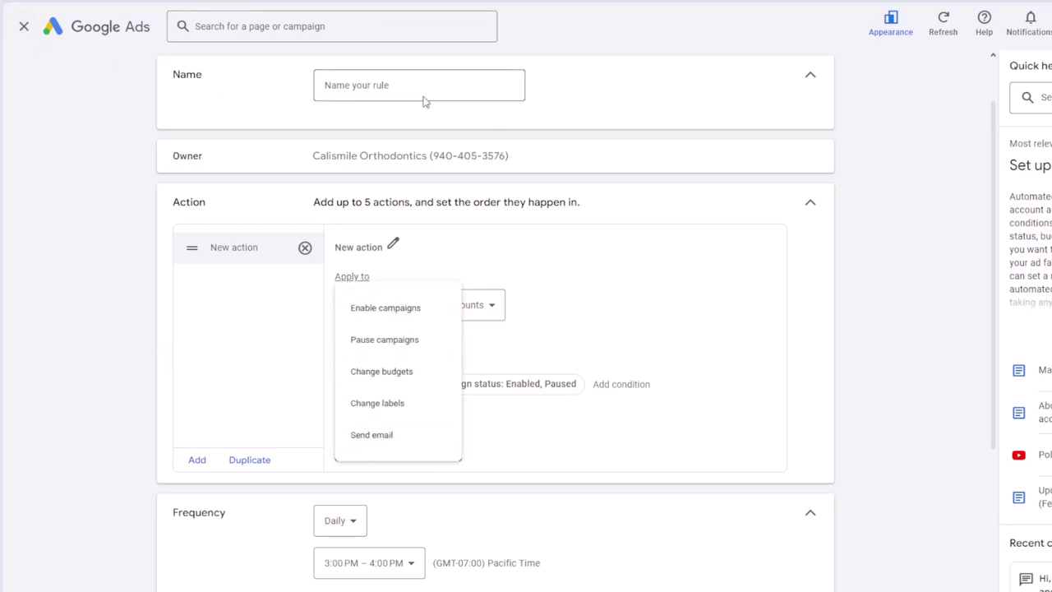
- Review the campaign rule's frequency and email results settings, and leave the form without saving
scroll(338, 411, down, 3)
click(362, 328)
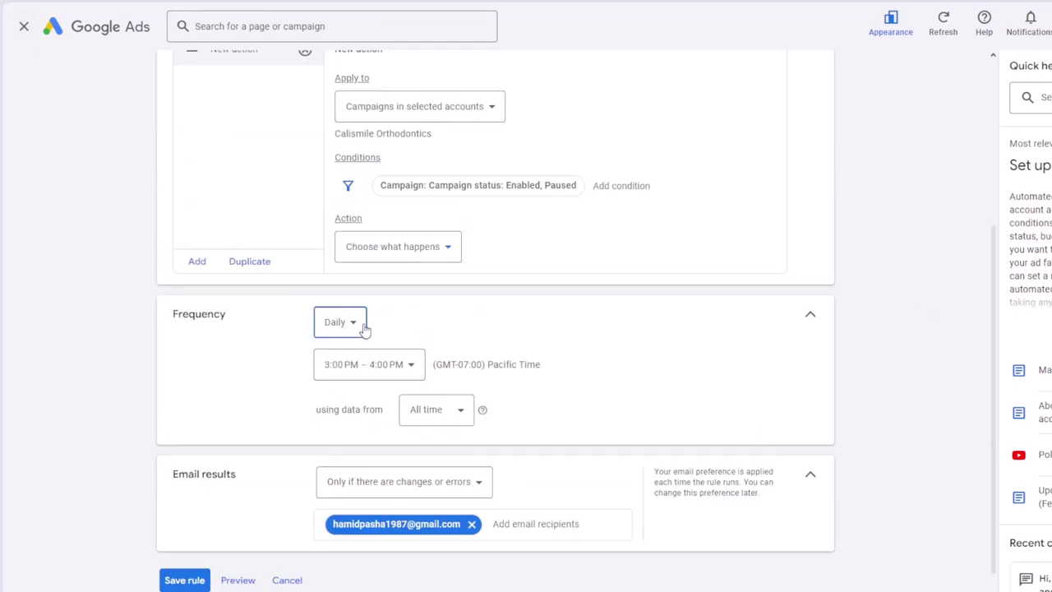
scroll(140, 129, up, 4)
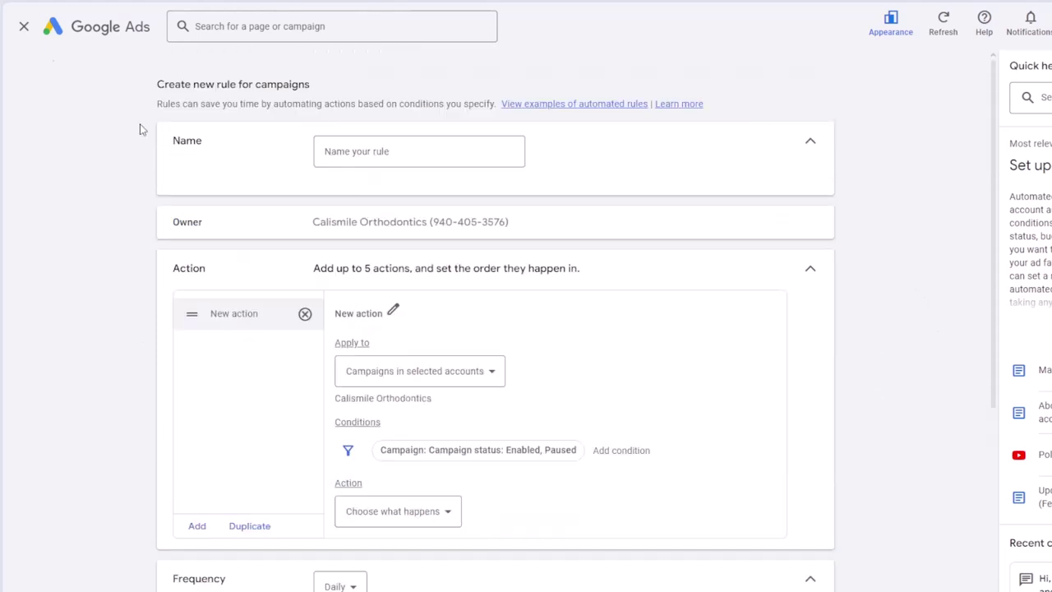
click(24, 26)
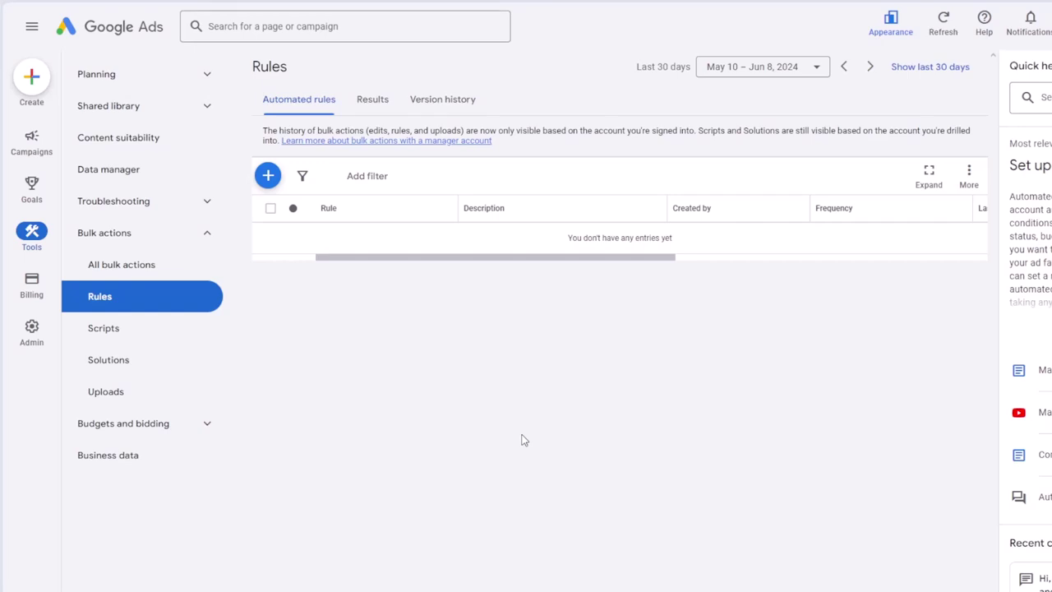
- Open a blank new script under Scripts to view the code editor, and close it without saving
click(95, 329)
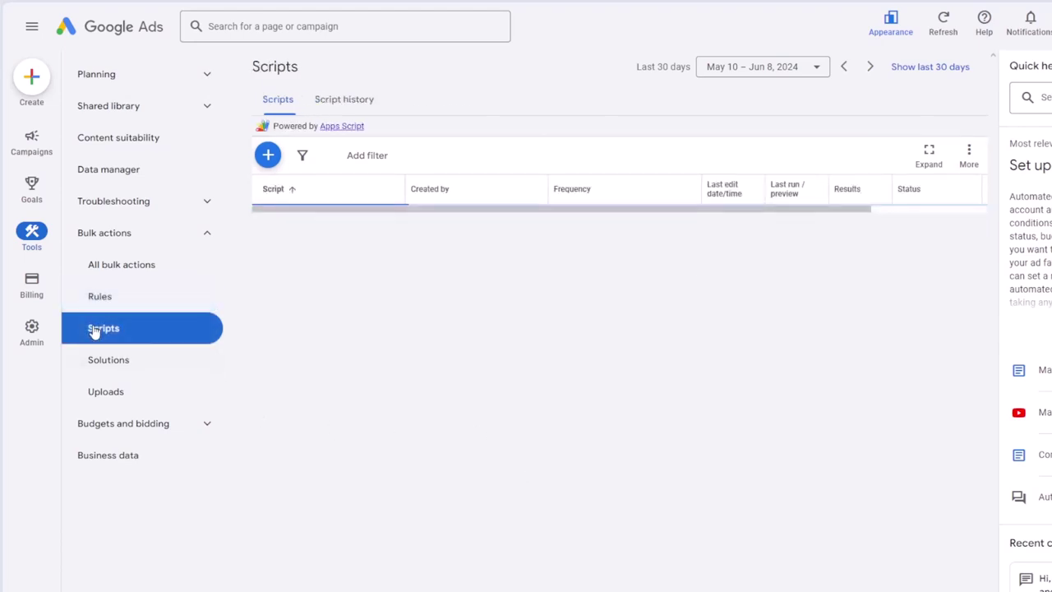
click(269, 156)
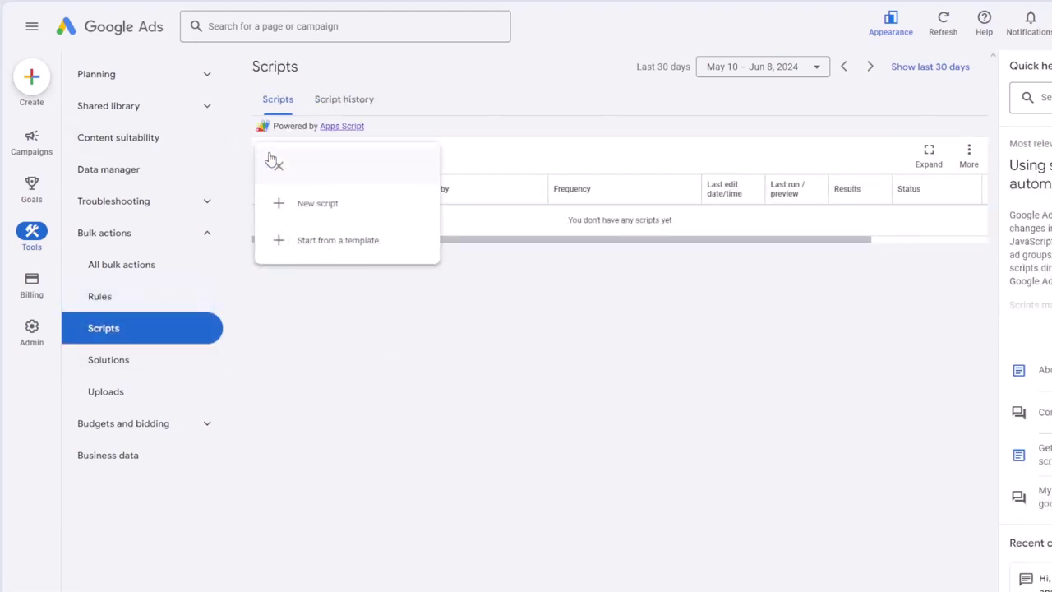
click(313, 206)
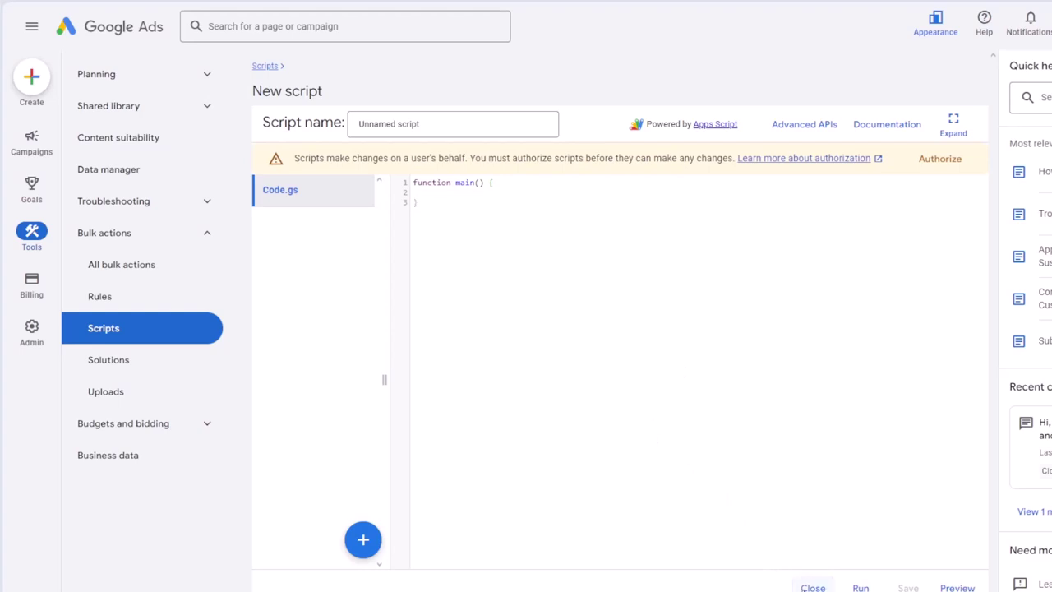
click(813, 587)
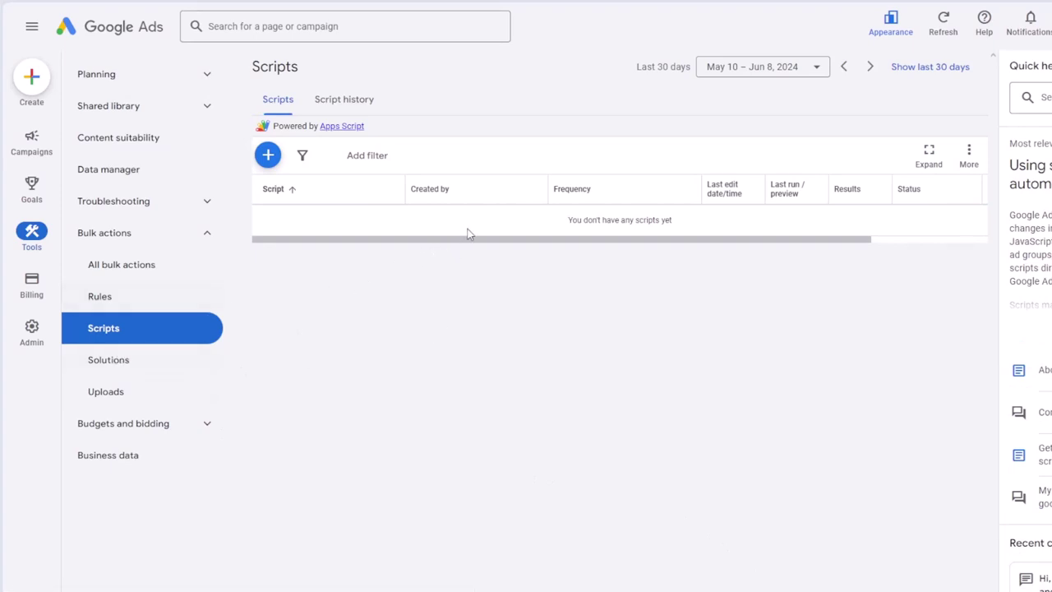
- Browse the ready-made solutions available under Bulk actions and close the list without creating one
click(133, 374)
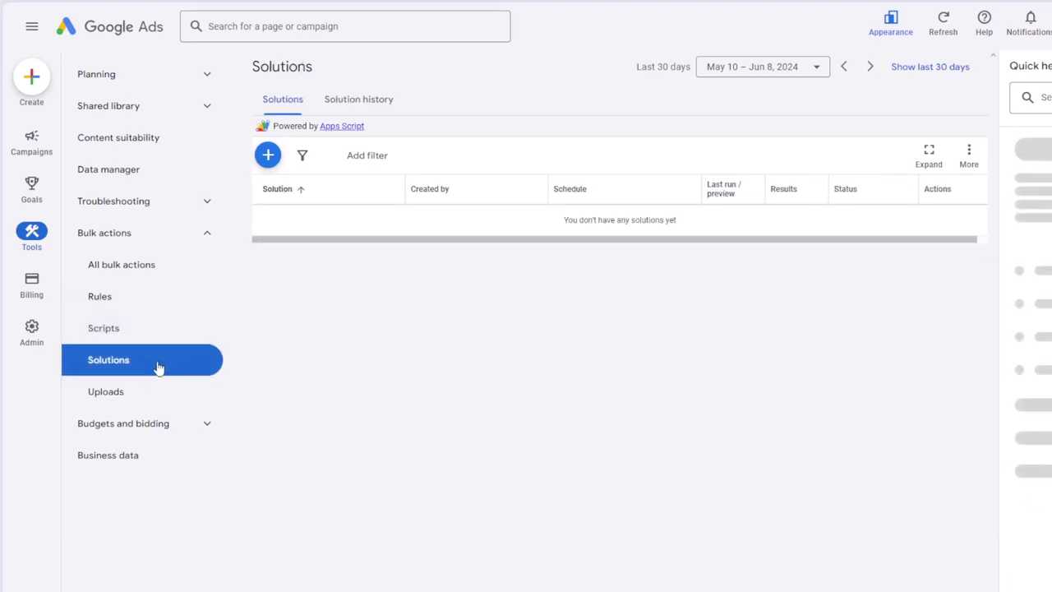
click(268, 155)
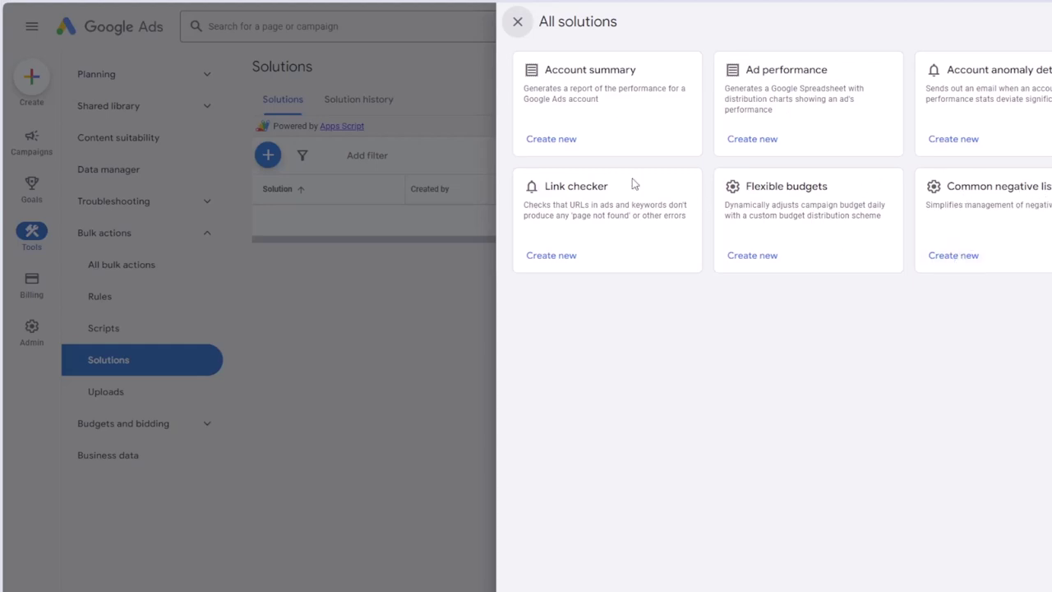
click(515, 21)
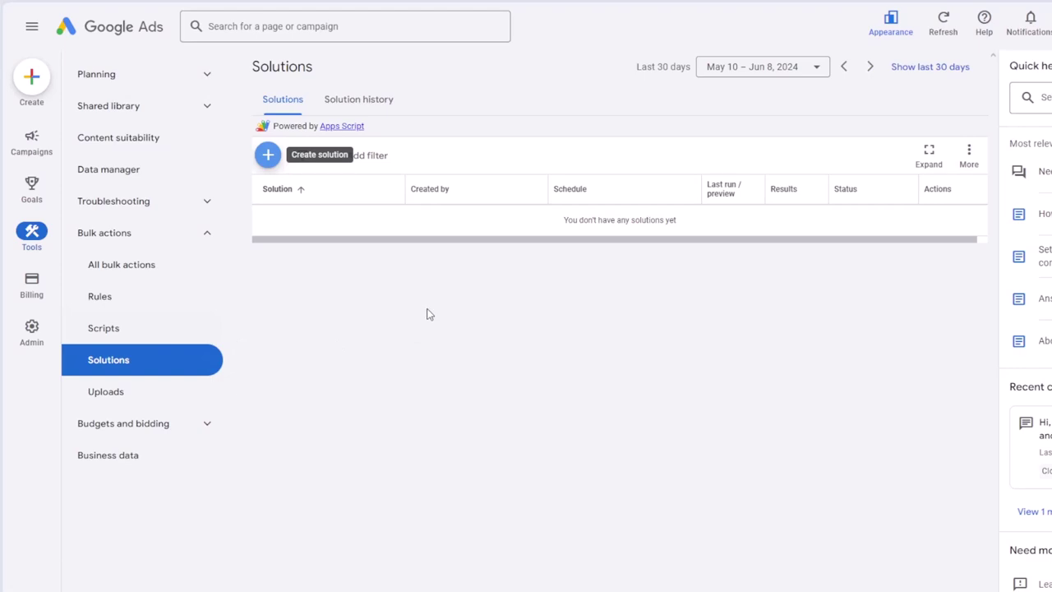
- View the spreadsheet upload options under Uploads, cancel the upload form and collapse the Bulk actions section
click(134, 402)
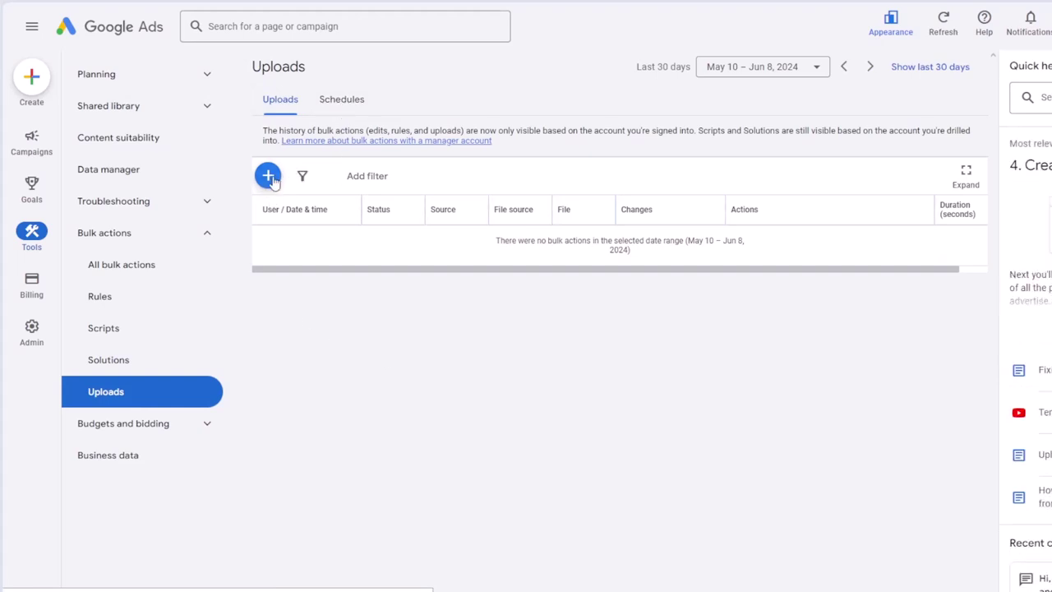
click(269, 178)
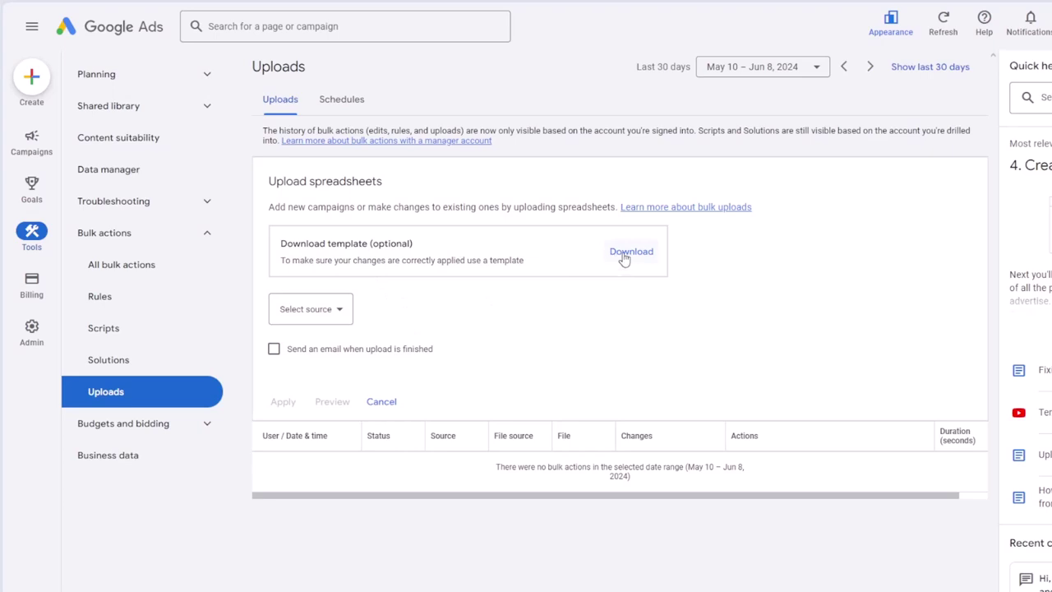
click(382, 402)
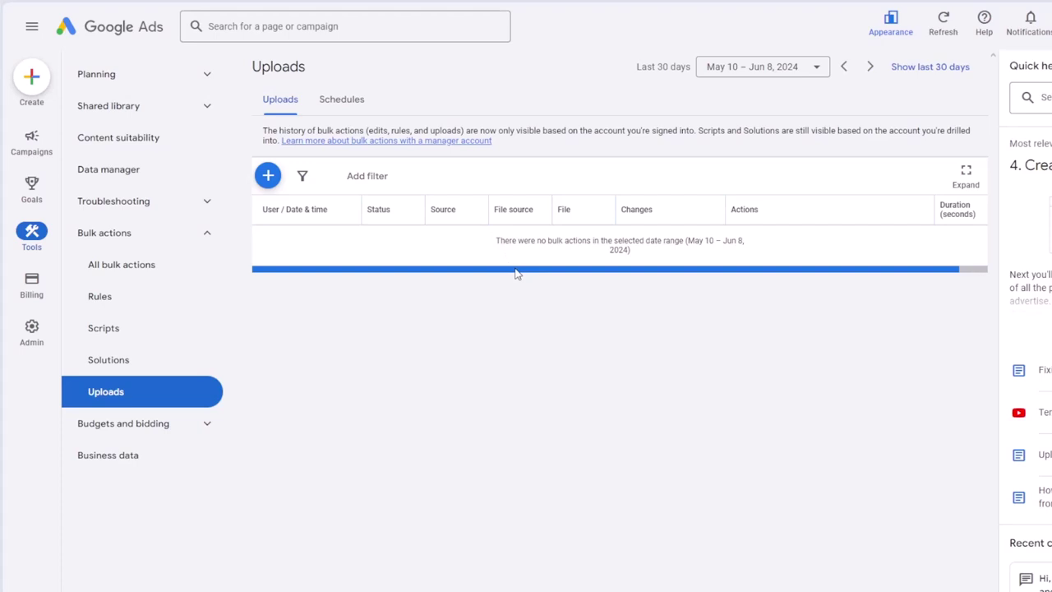
drag(516, 273, 497, 274)
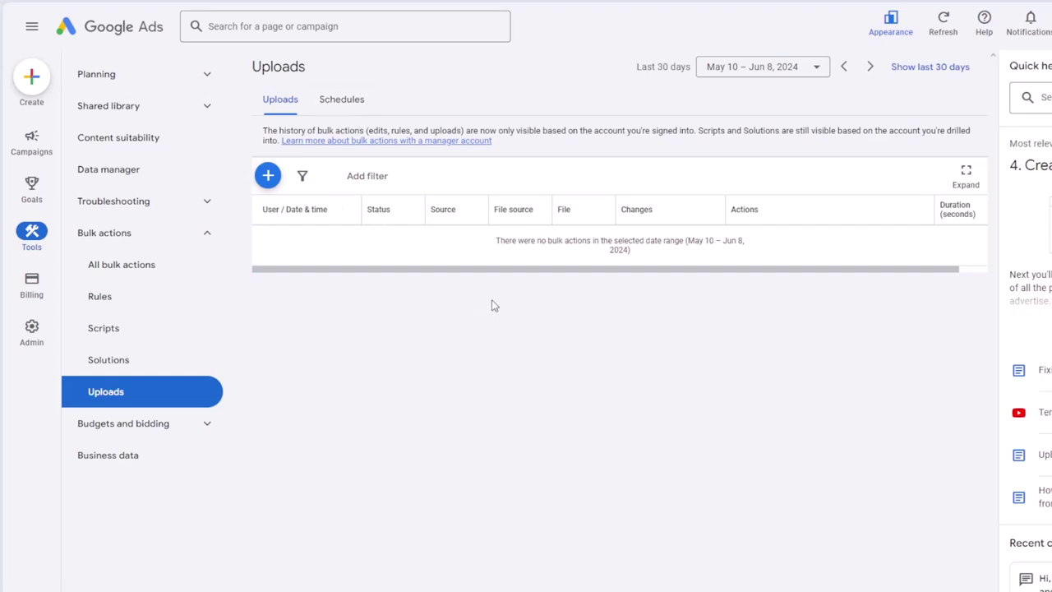
click(209, 240)
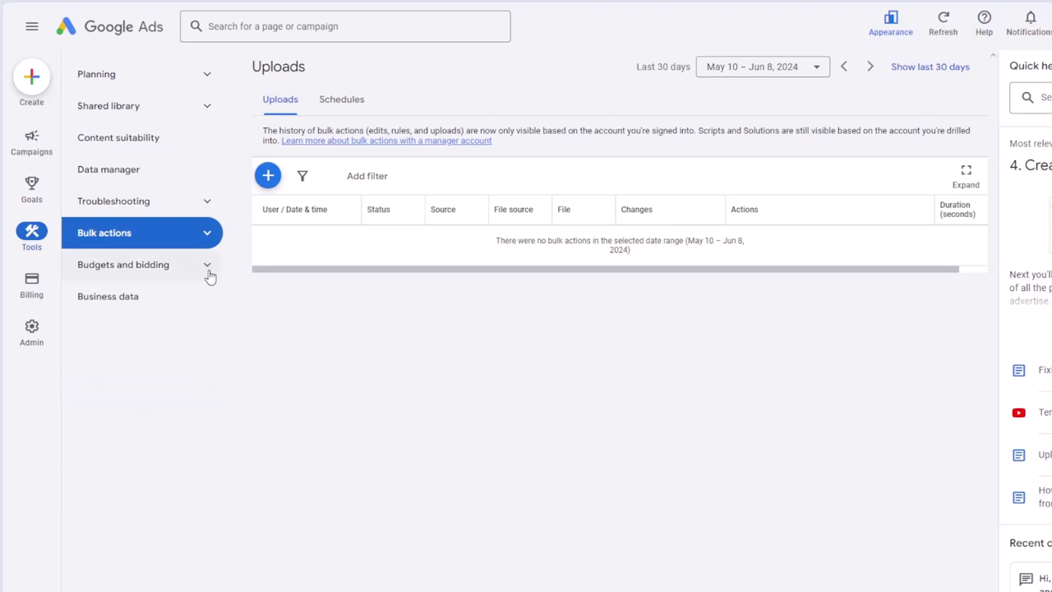
- Review the new shared budget form under Budgets and bidding, and cancel it without creating a budget
click(208, 274)
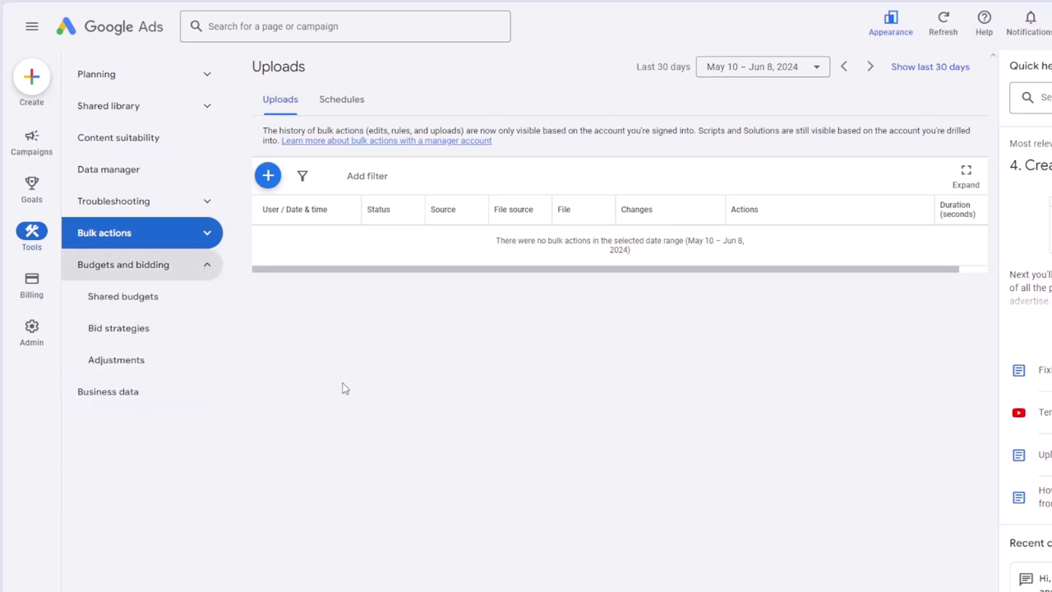
click(149, 293)
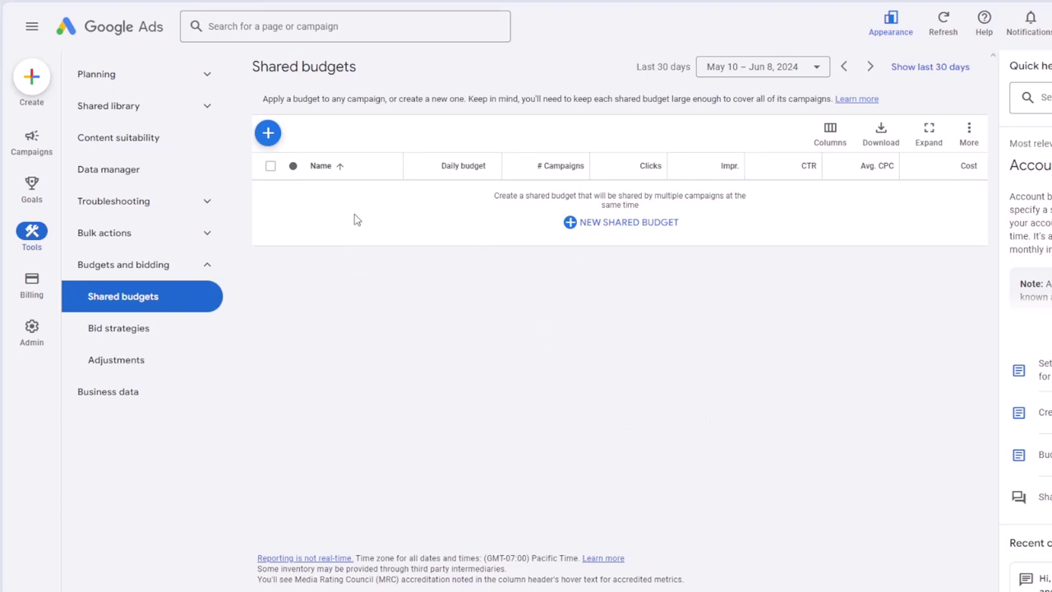
click(269, 134)
click(338, 132)
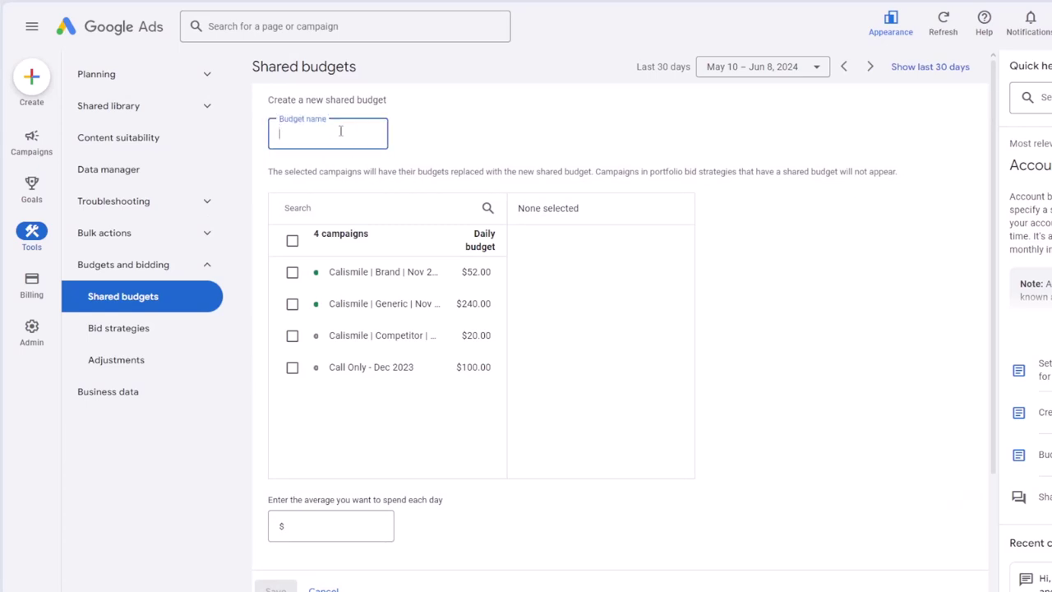
click(323, 589)
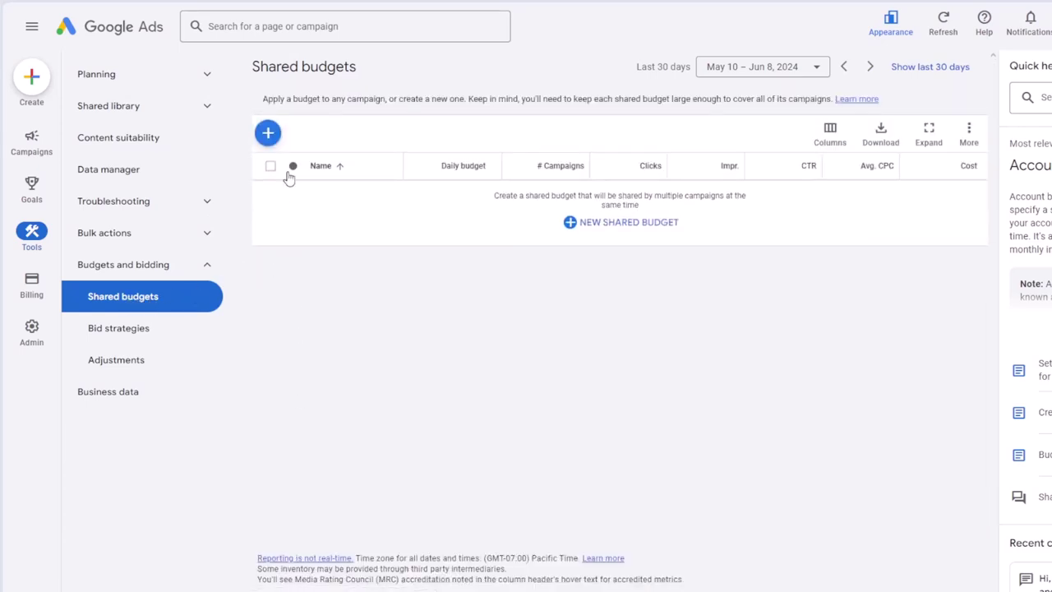
click(268, 133)
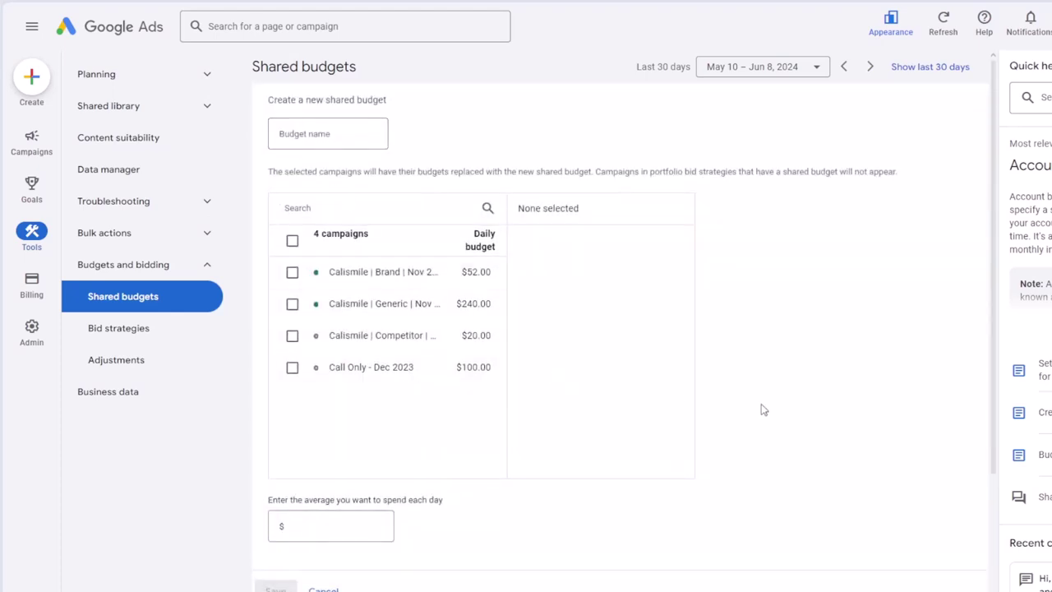
click(325, 588)
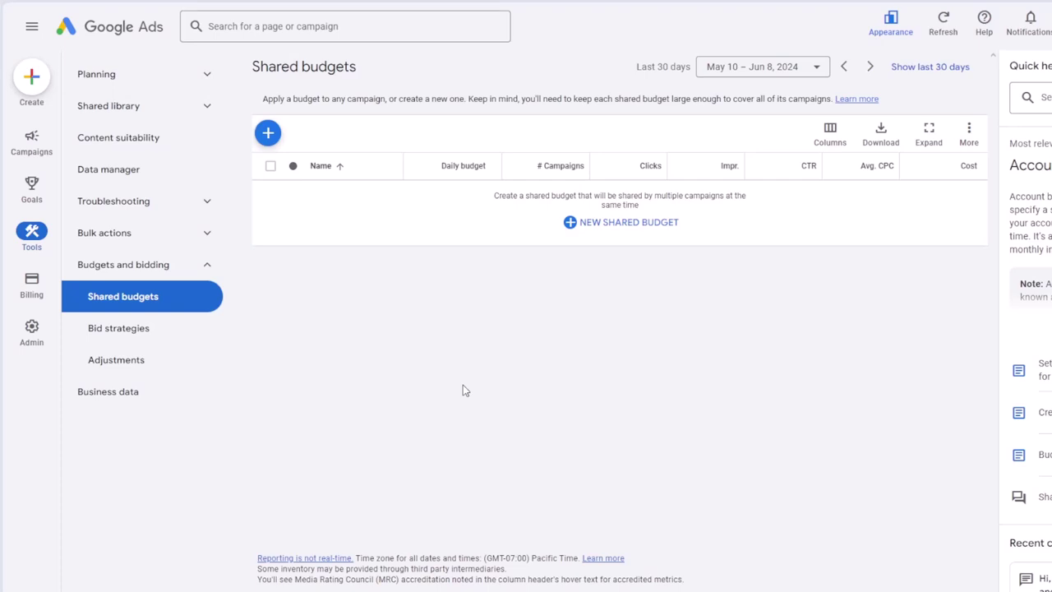
click(270, 135)
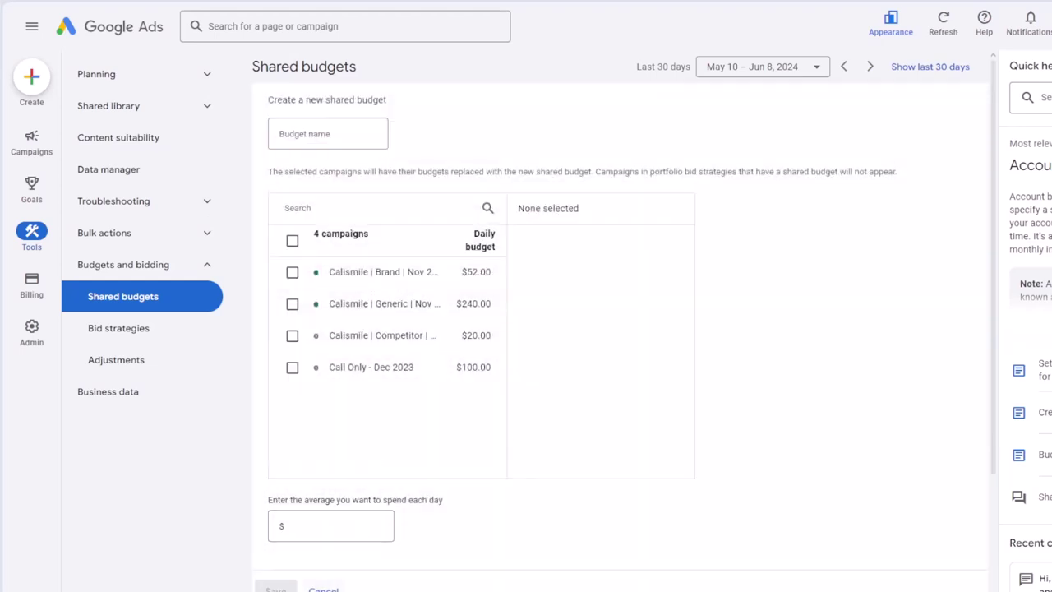
click(323, 589)
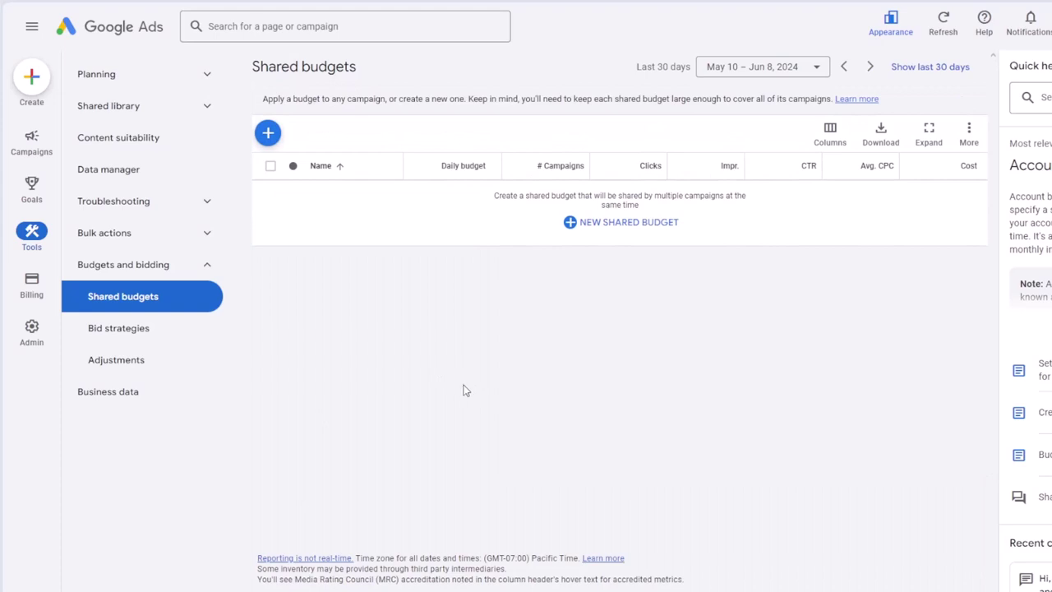
- Browse the portfolio bid strategy types that can be created under Bid strategies, and close the list without choosing one
click(174, 330)
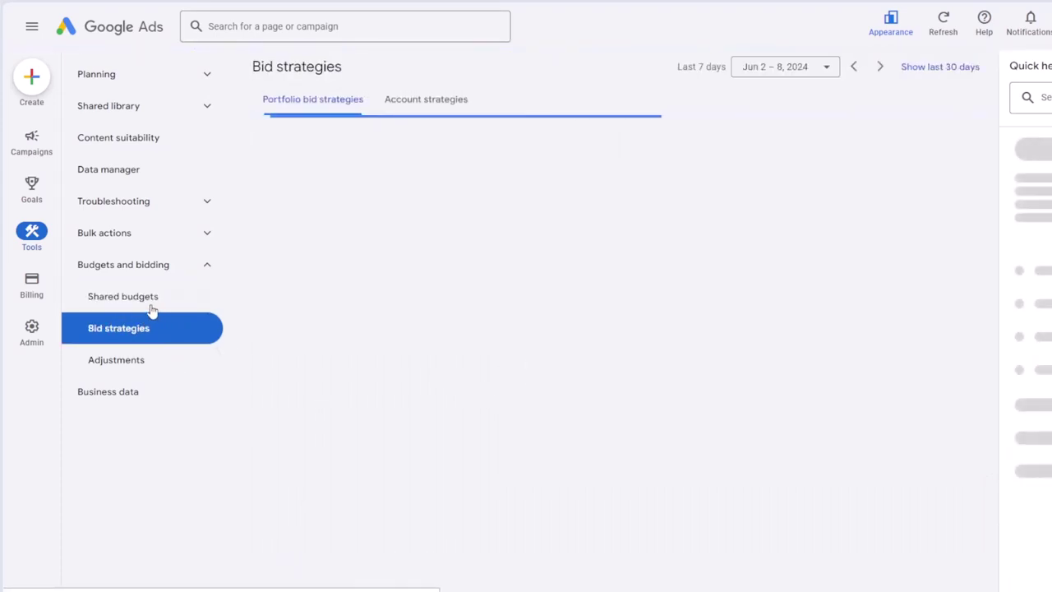
click(267, 186)
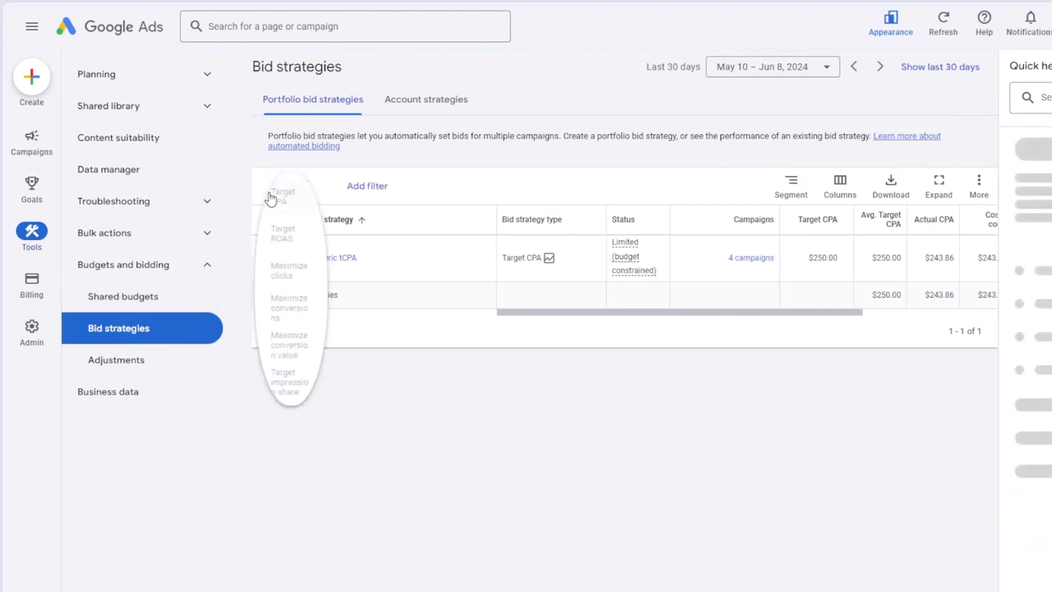
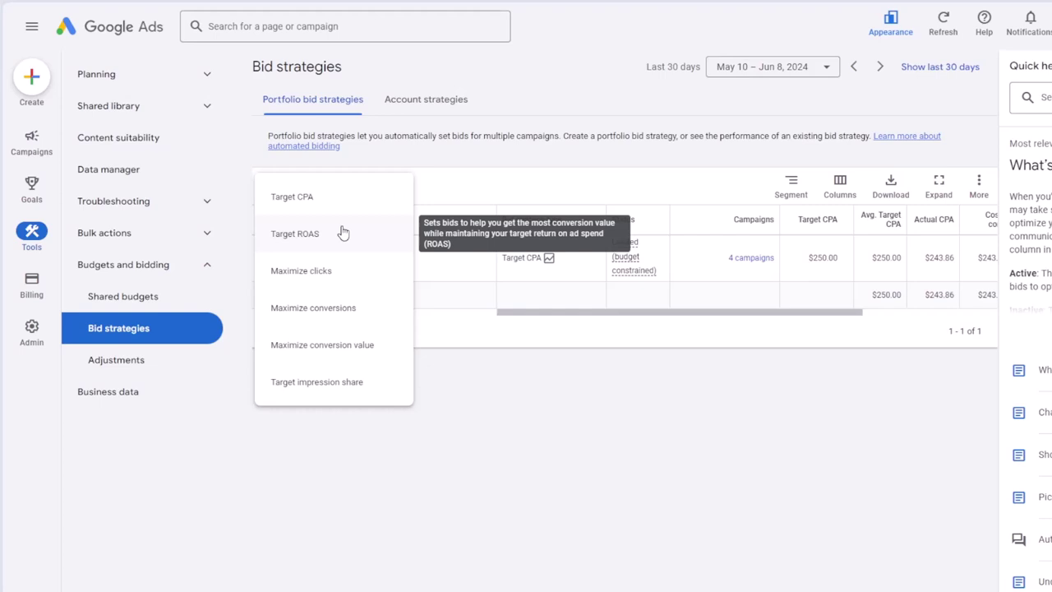
click(479, 381)
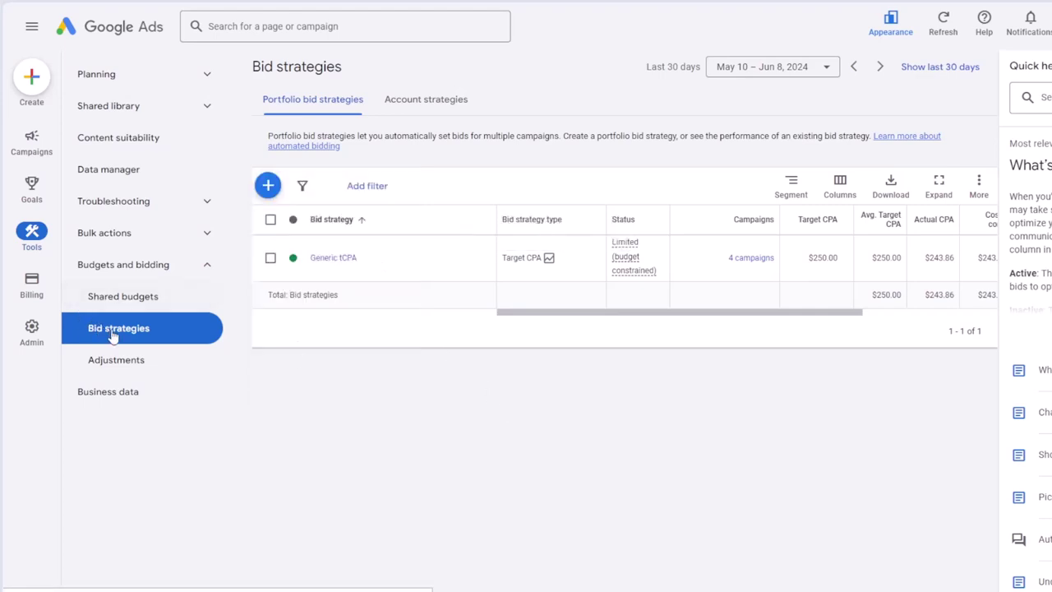
click(273, 193)
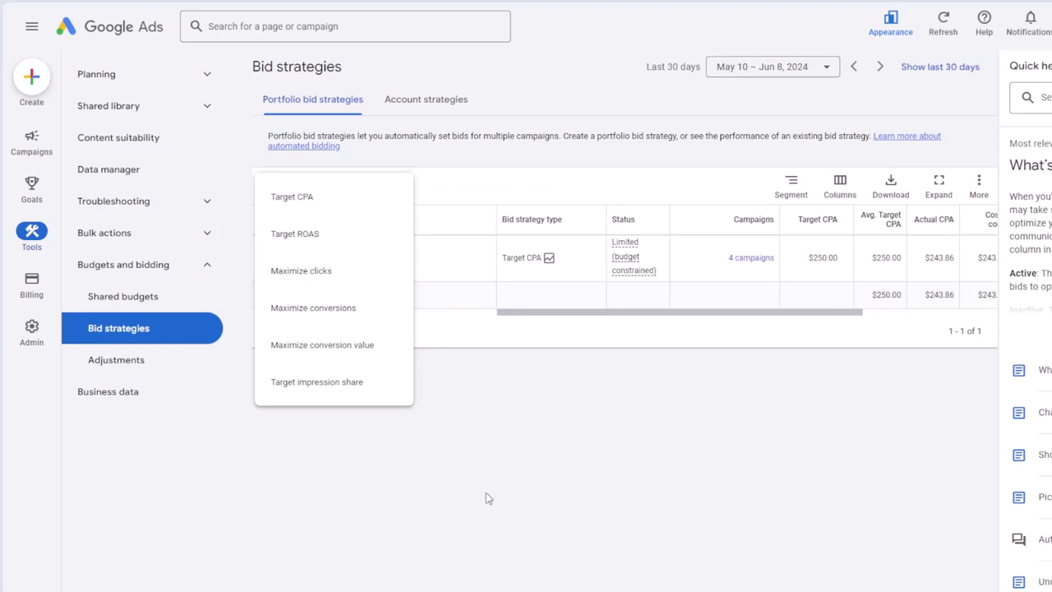
click(276, 415)
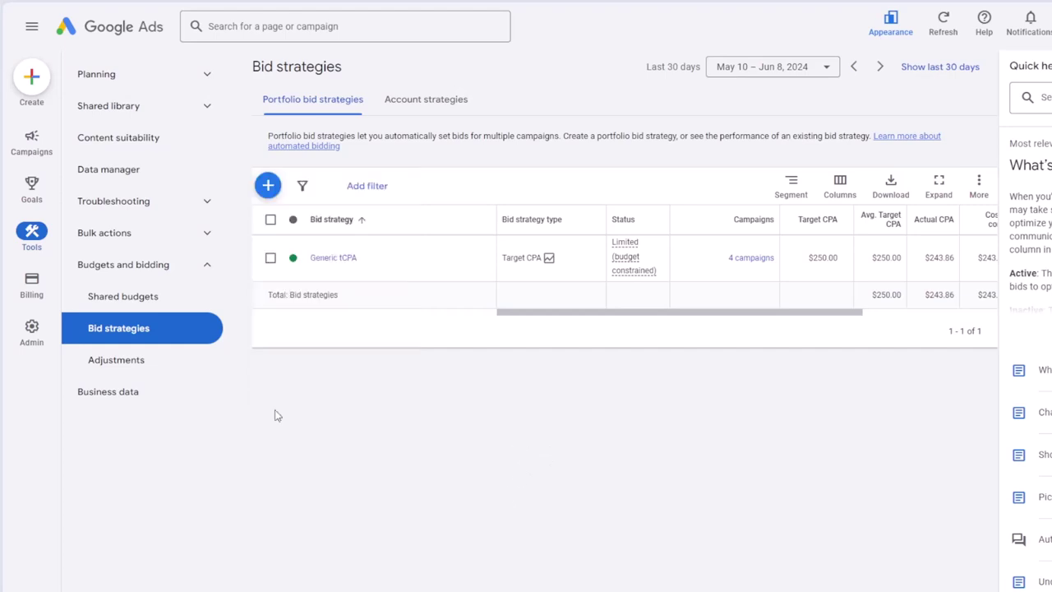
- Review the seasonality adjustment form for the Budget and Conversion rate types under Adjustments, and cancel it without saving
click(121, 359)
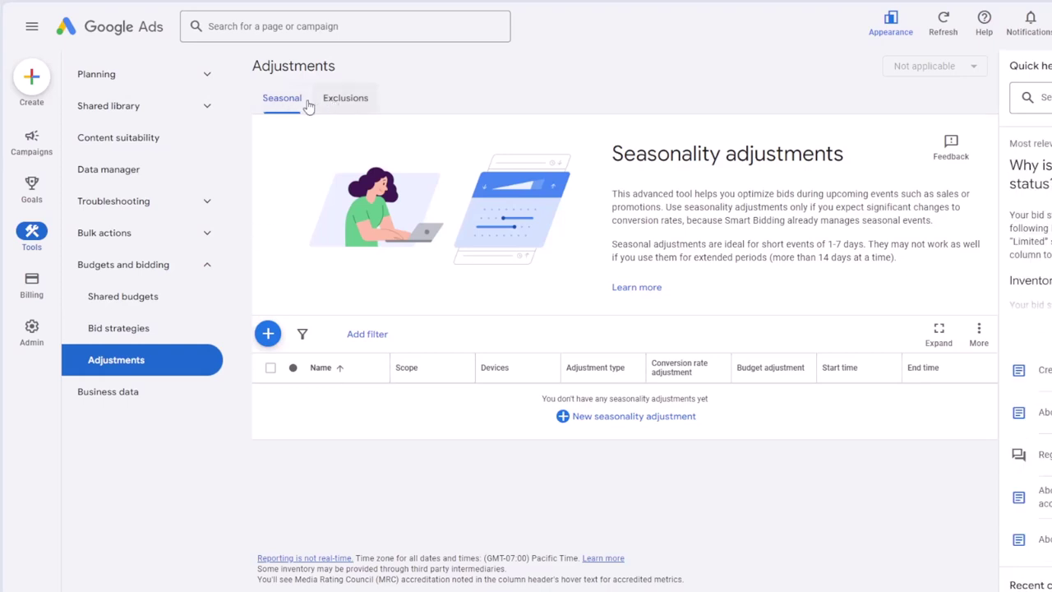
click(271, 336)
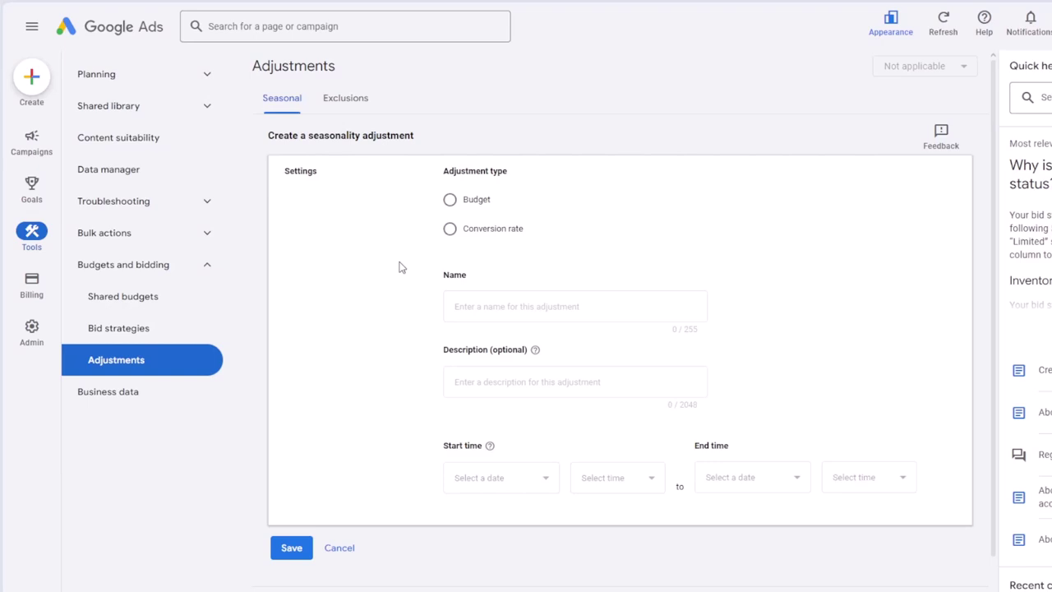
click(449, 200)
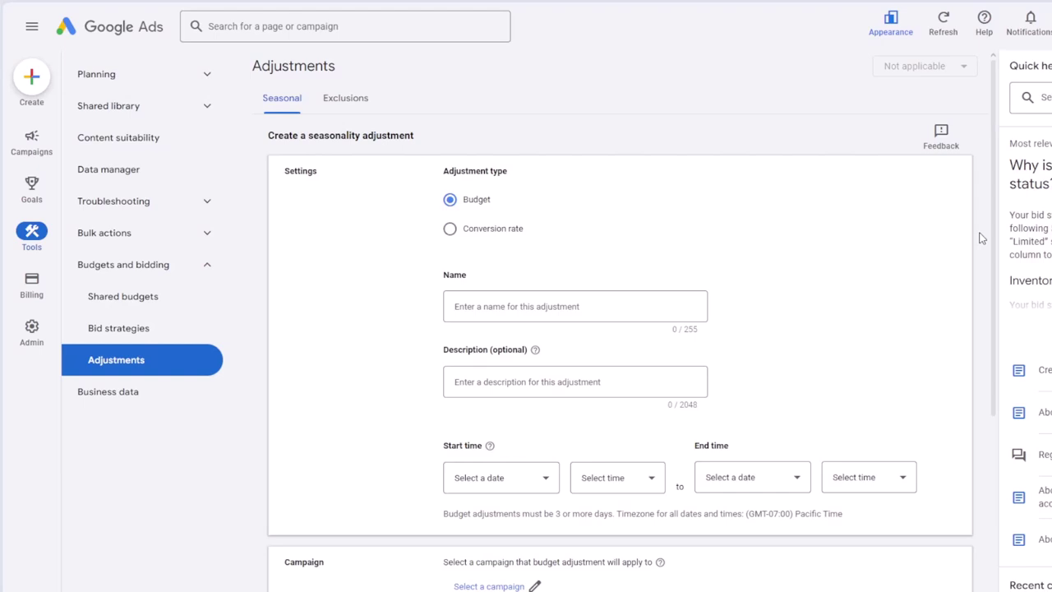
click(449, 231)
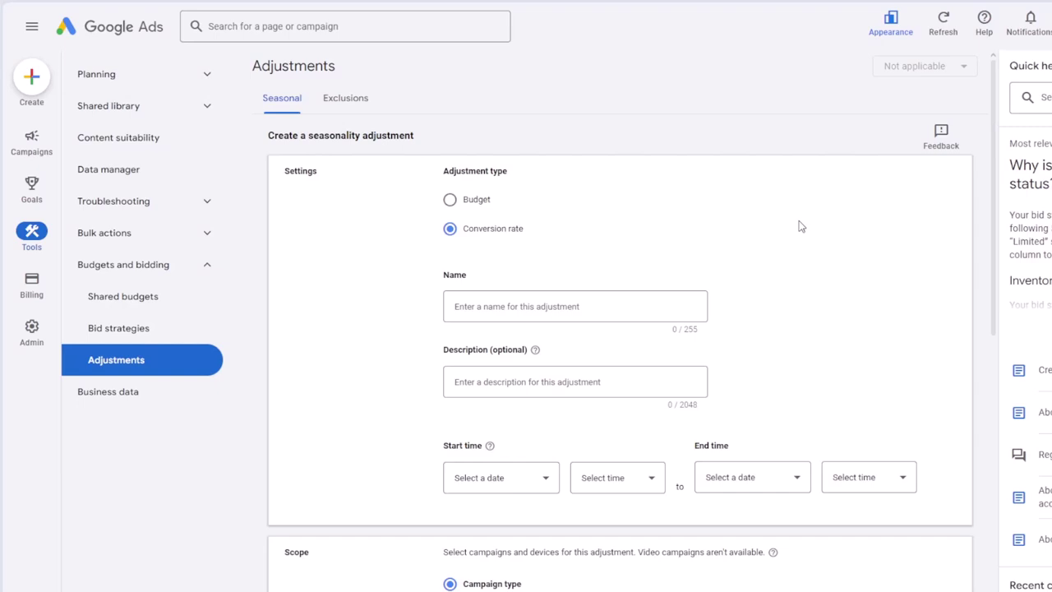
scroll(798, 225, down, 2)
scroll(798, 225, up, 2)
scroll(369, 197, down, 5)
click(340, 566)
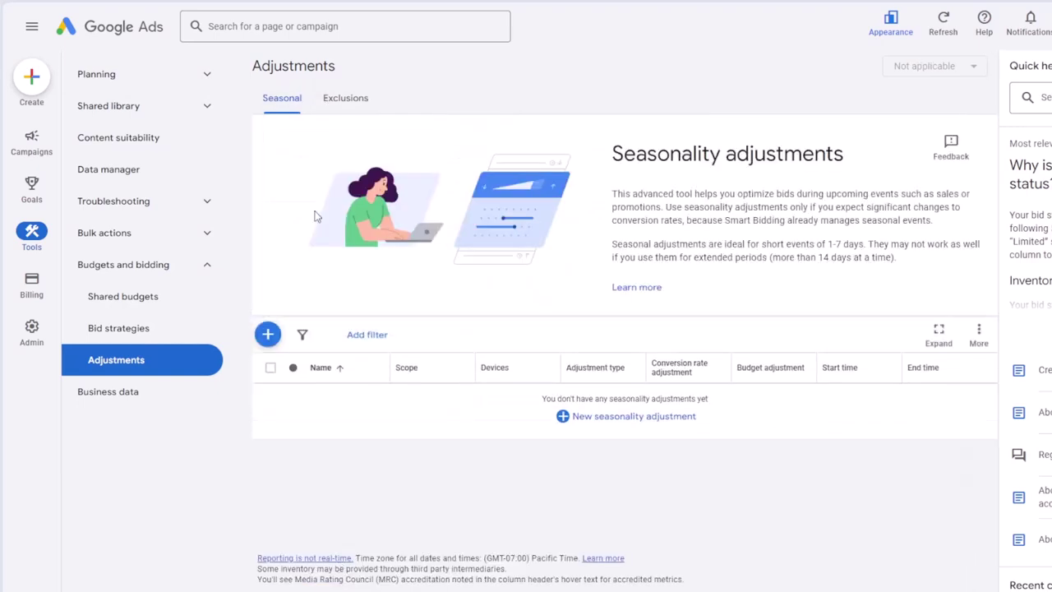
- View the existing data exclusion's description and the new data exclusion form, and return to the seasonal adjustments without saving
click(350, 104)
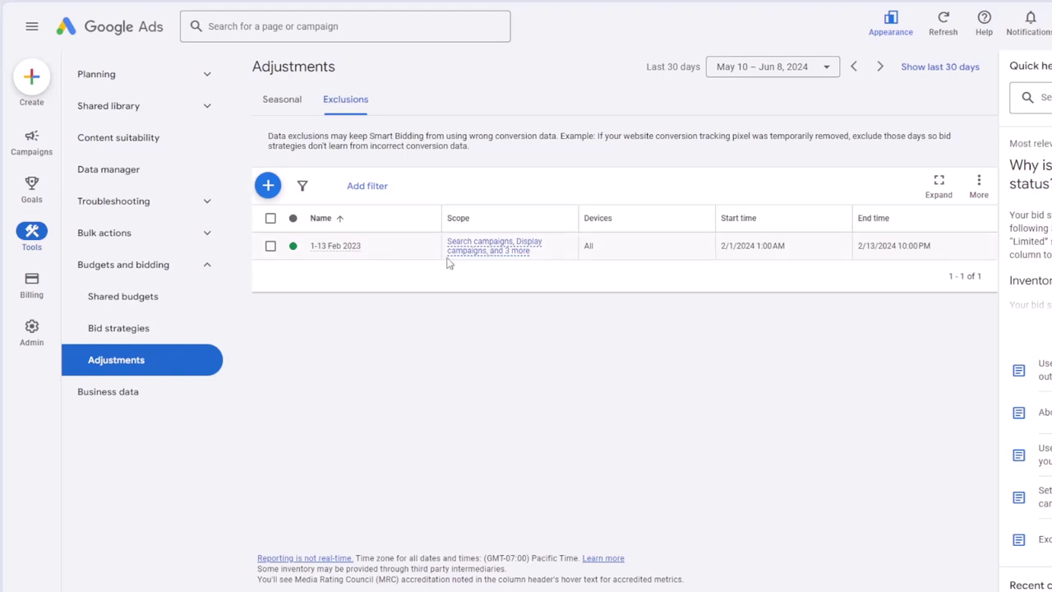
mouse_move(327, 254)
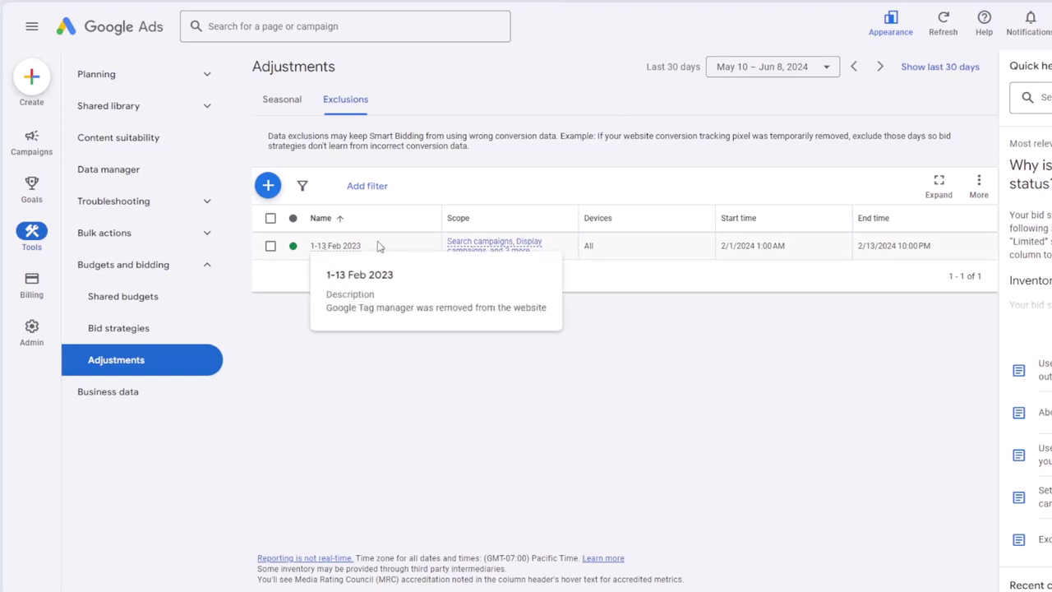
click(268, 186)
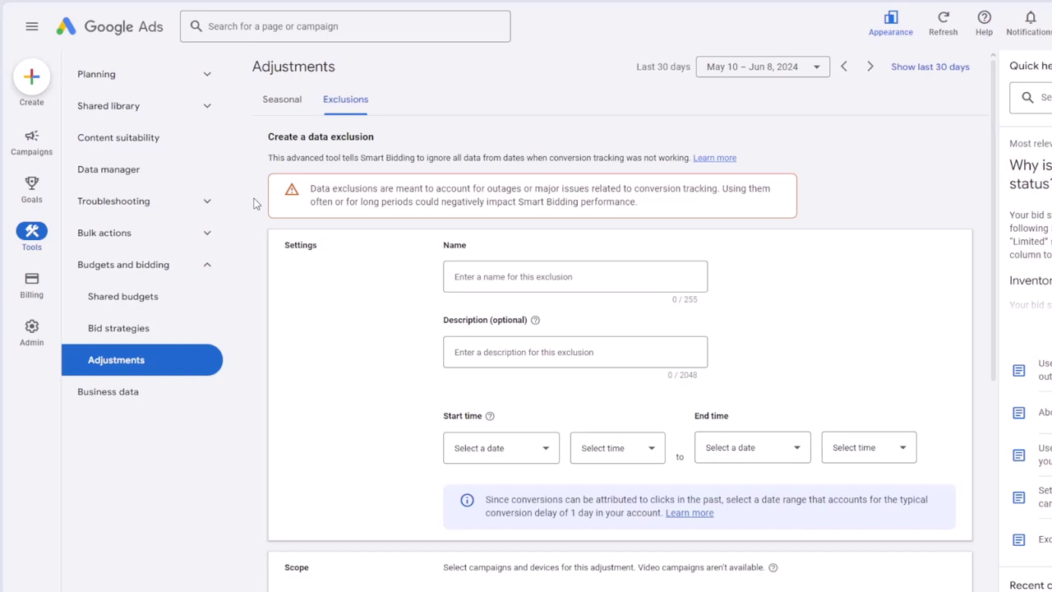
scroll(254, 203, down, 2)
scroll(255, 203, up, 2)
click(299, 108)
click(208, 272)
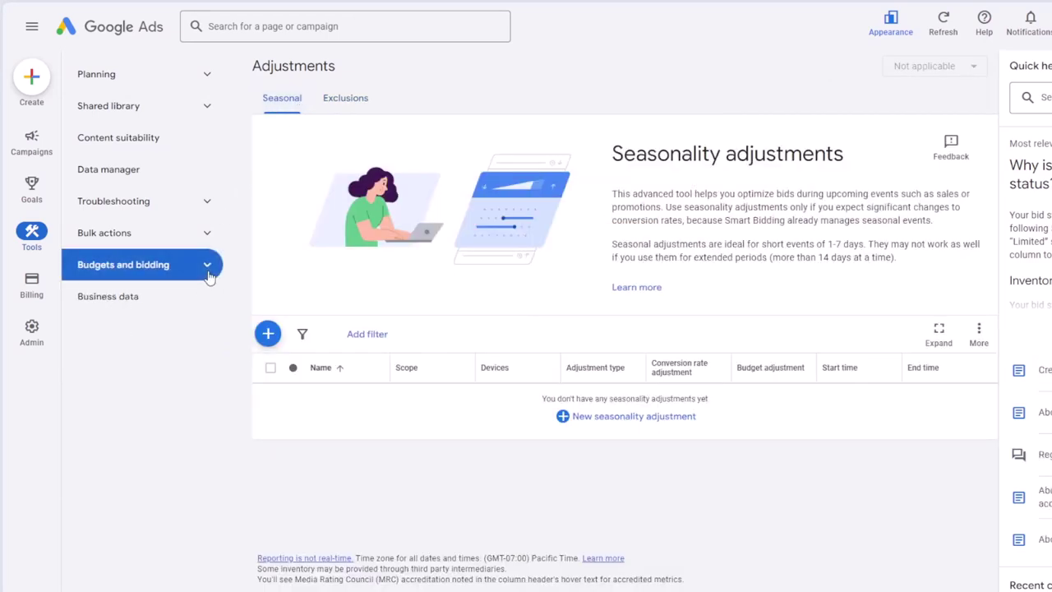
click(209, 275)
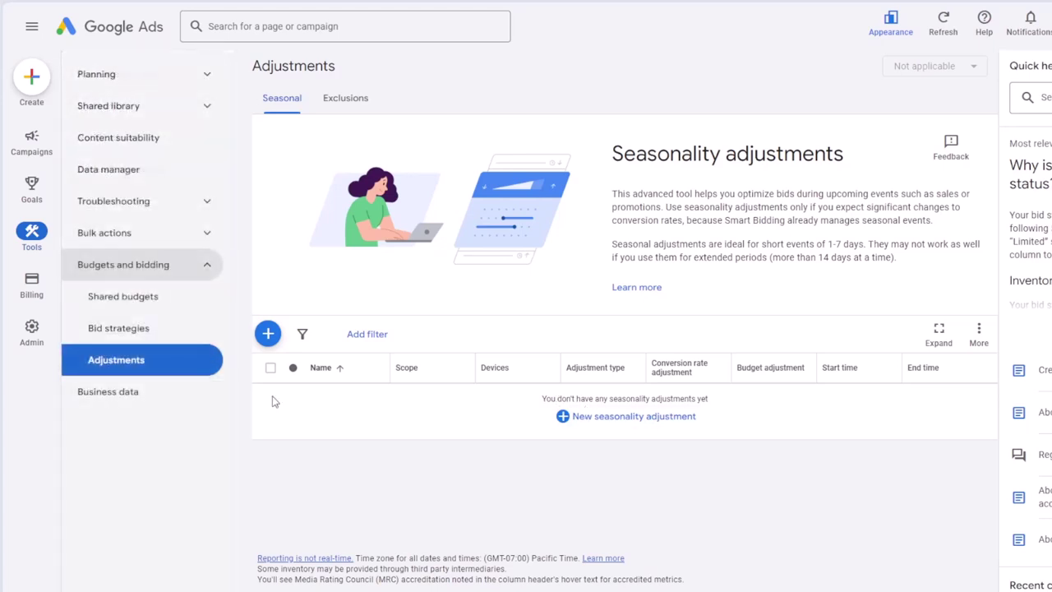
- View the ad customizer attributes under Business data and return to the data feeds
click(159, 395)
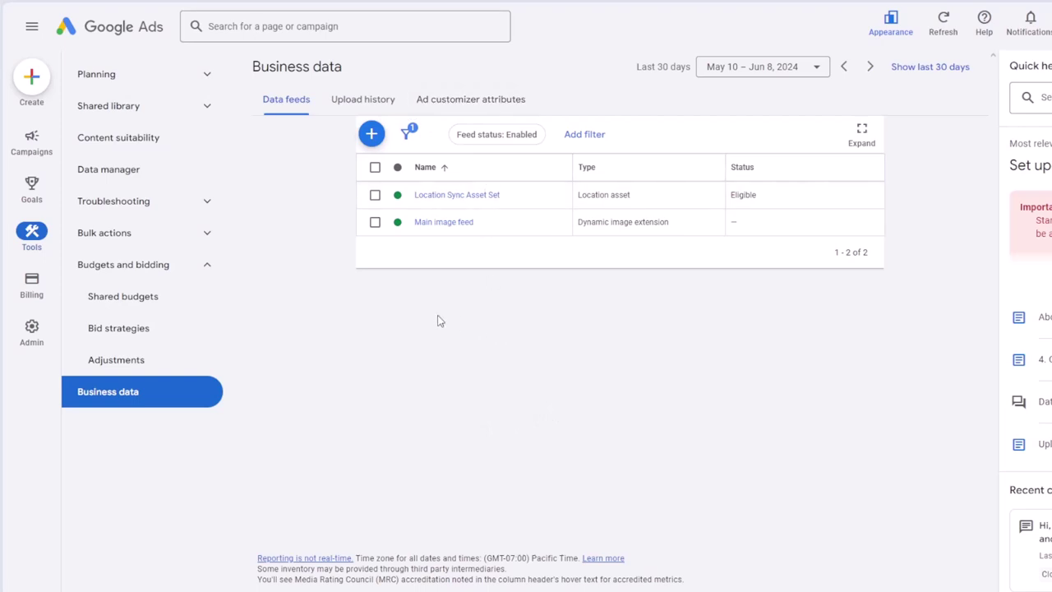
click(470, 98)
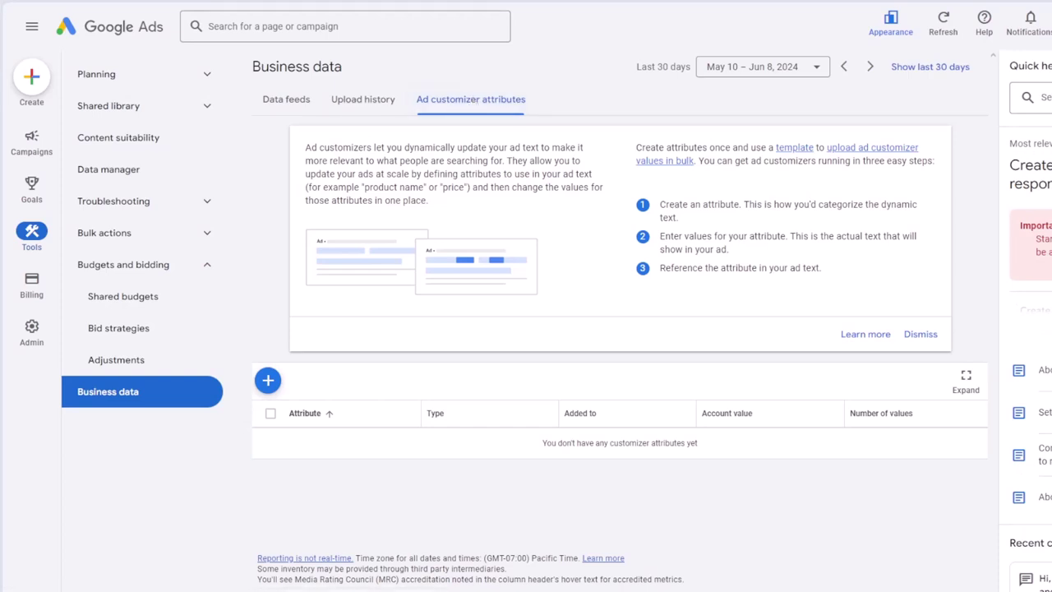
click(264, 105)
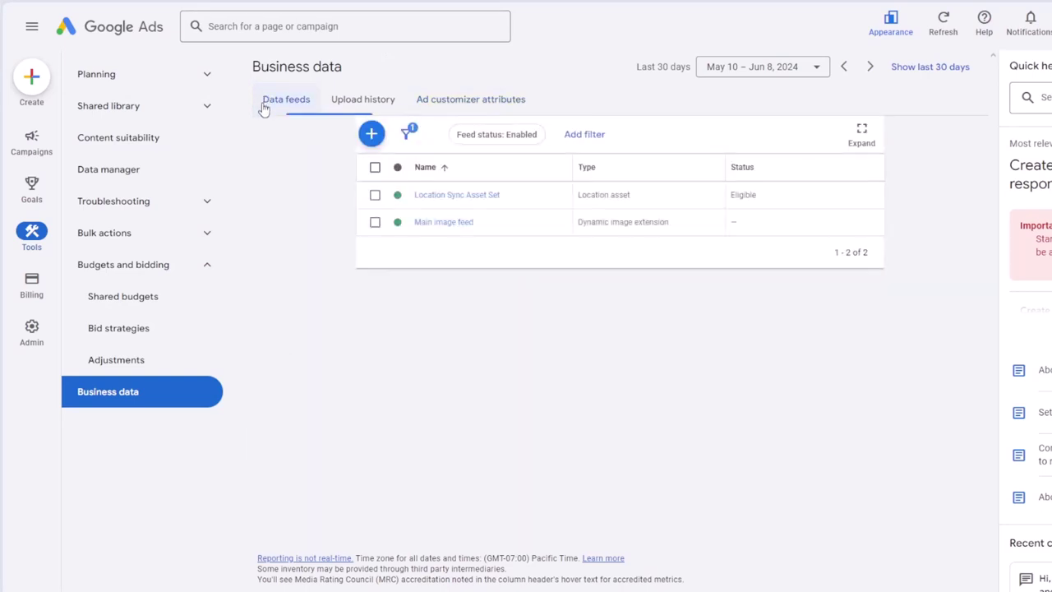
- Browse the data feed types that can be added, including the dynamic ad feed categories, and close the list without adding one
click(371, 134)
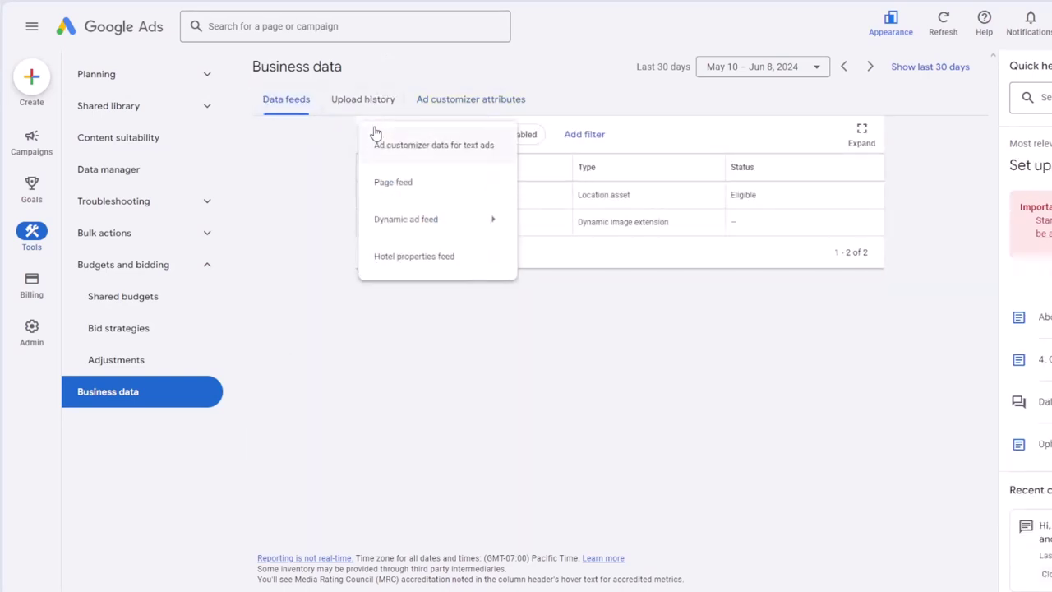
mouse_move(485, 224)
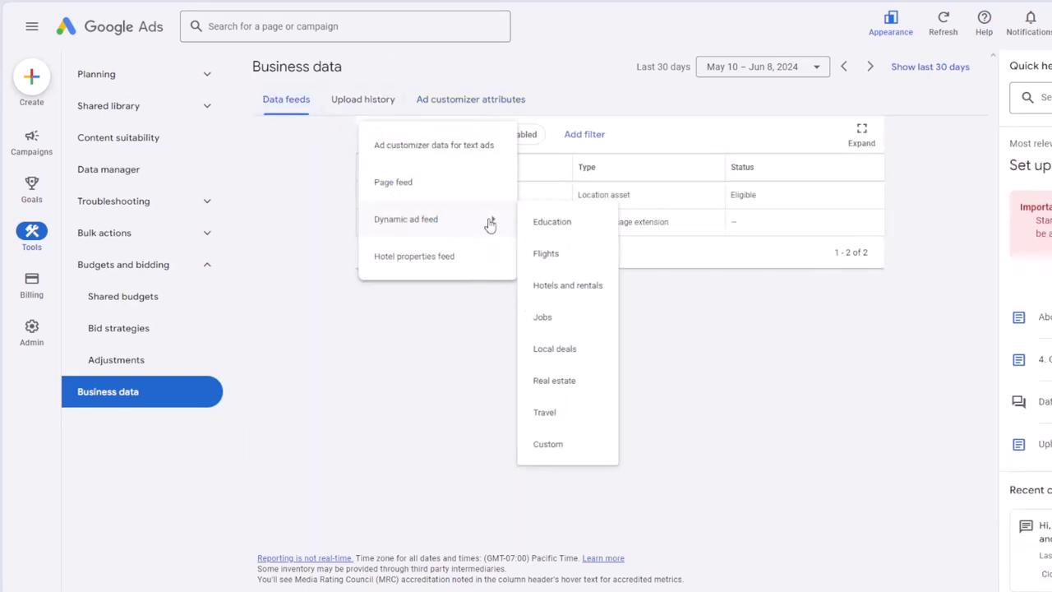
click(391, 409)
click(375, 132)
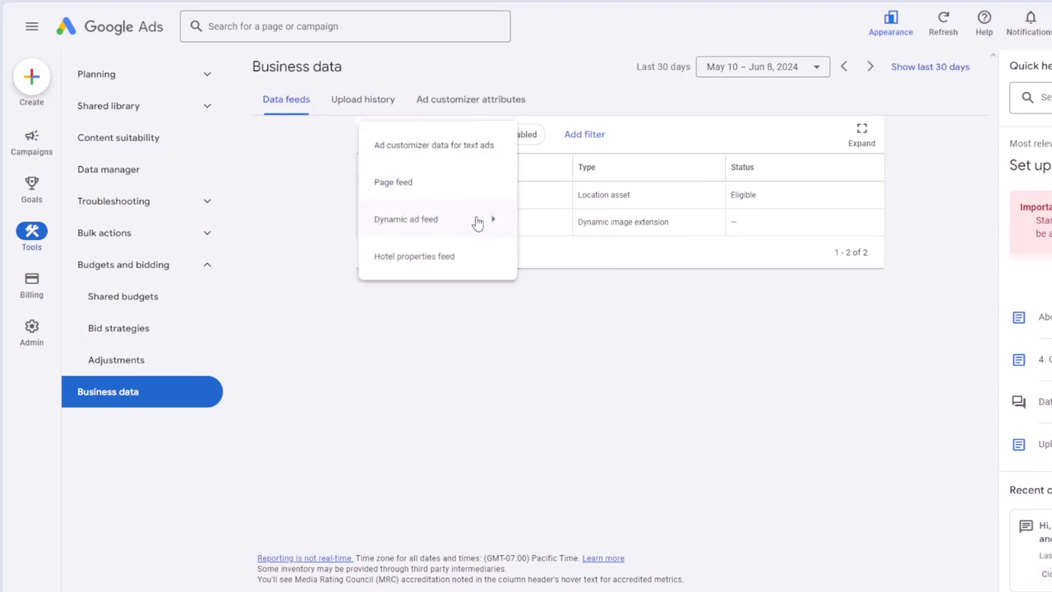
mouse_move(476, 223)
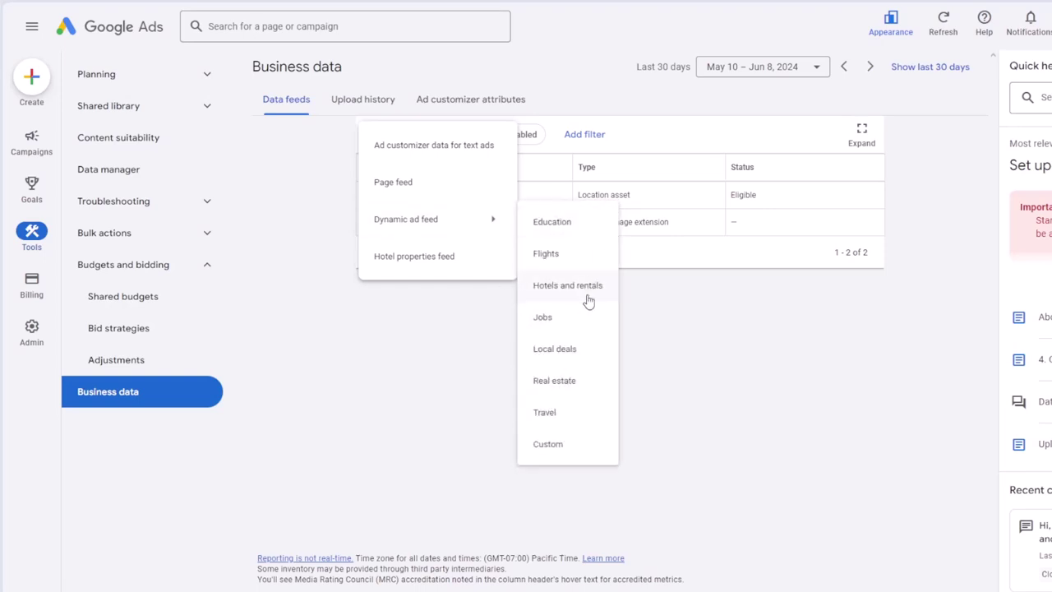
click(727, 378)
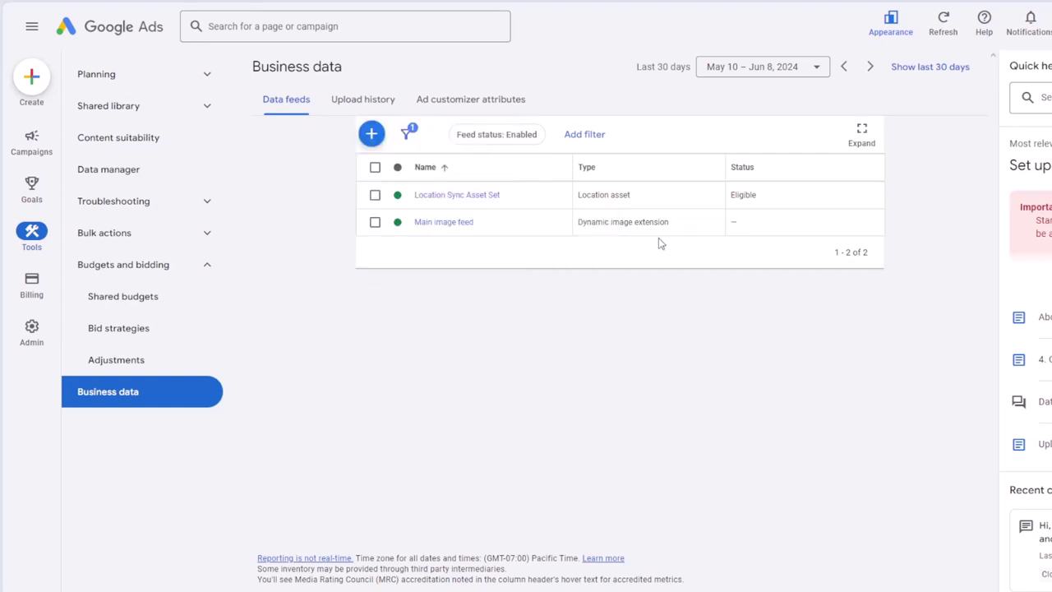
- Return to the Keyword Planner and view the pages offered under Billing and Admin
click(31, 232)
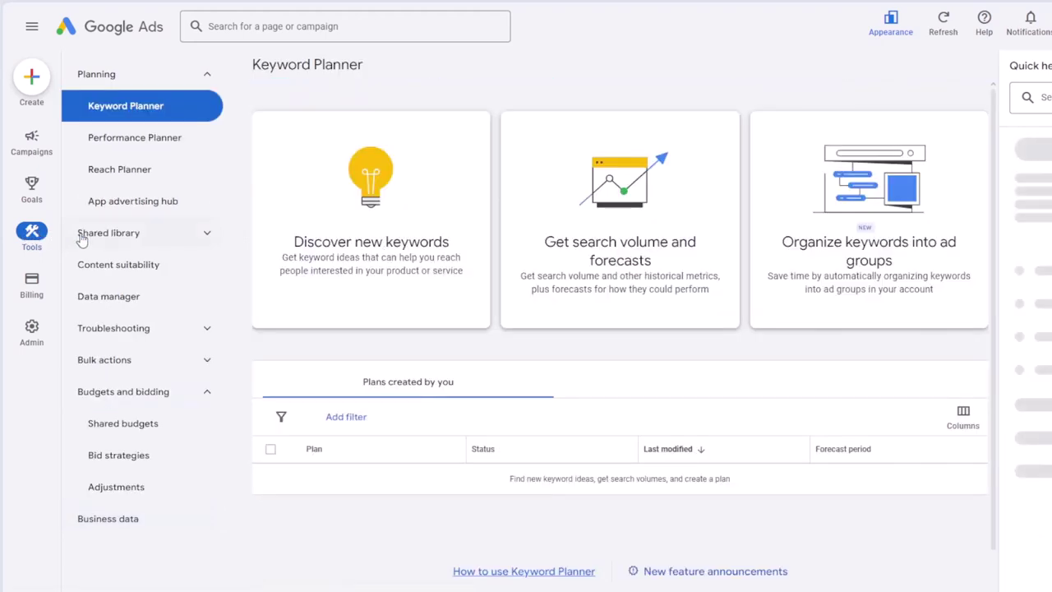
mouse_move(37, 291)
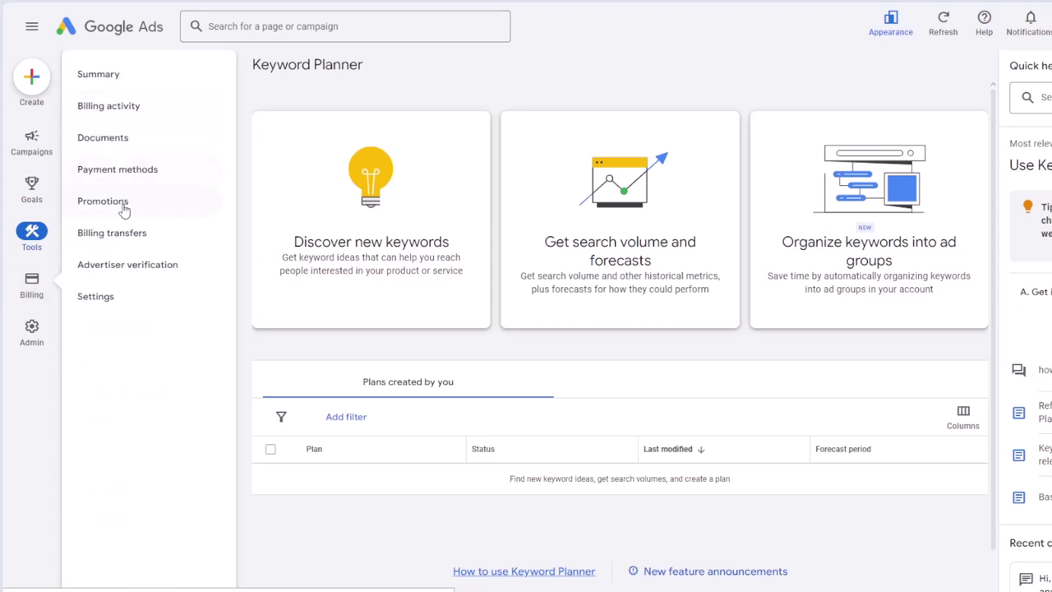
mouse_move(27, 344)
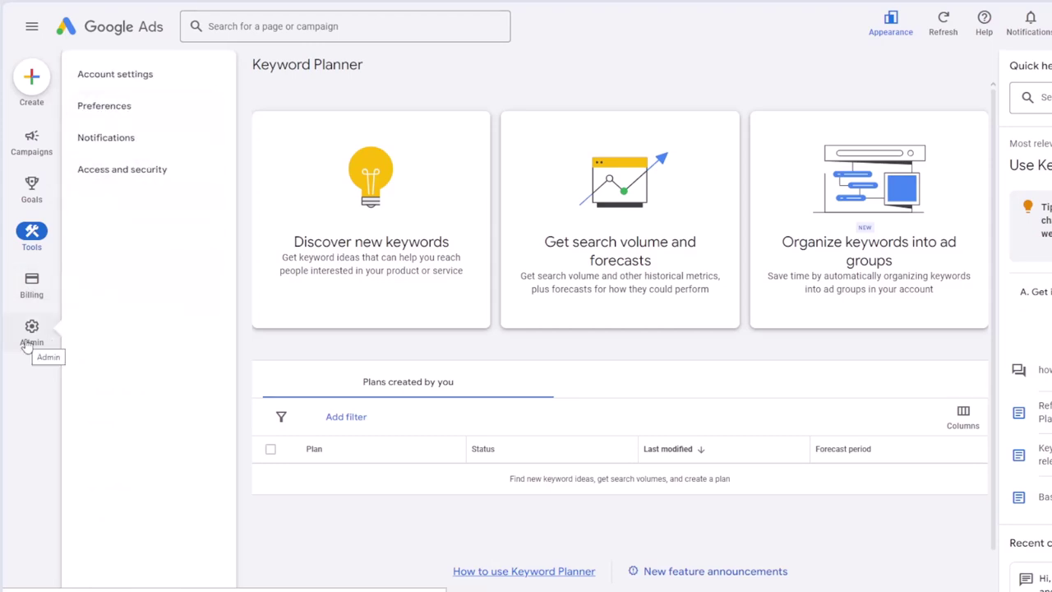
- Review the Admin area's account settings, preferences and full list of email notification topics
click(30, 333)
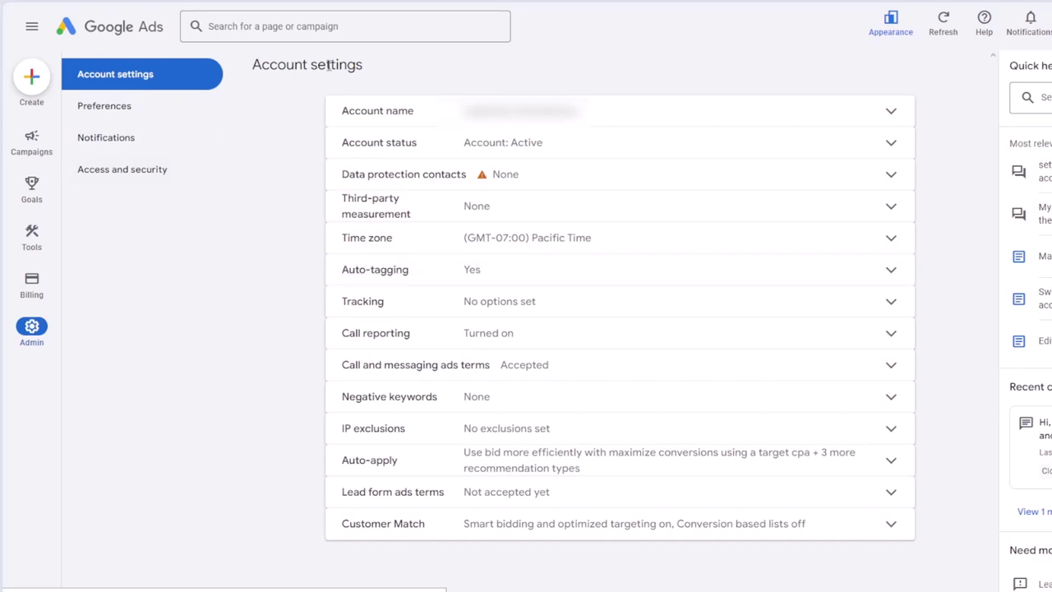
click(84, 121)
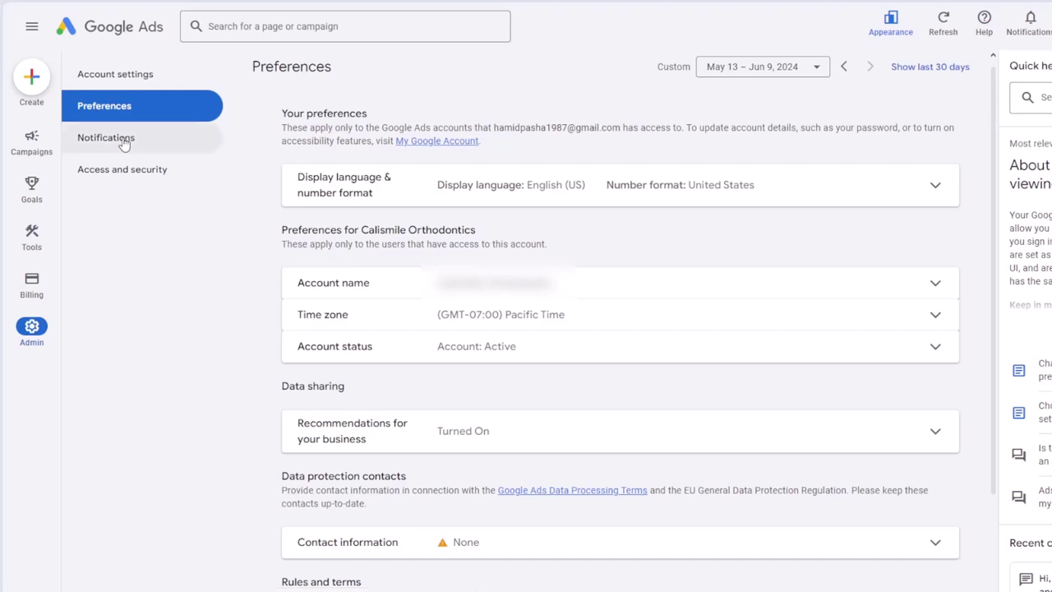
click(124, 141)
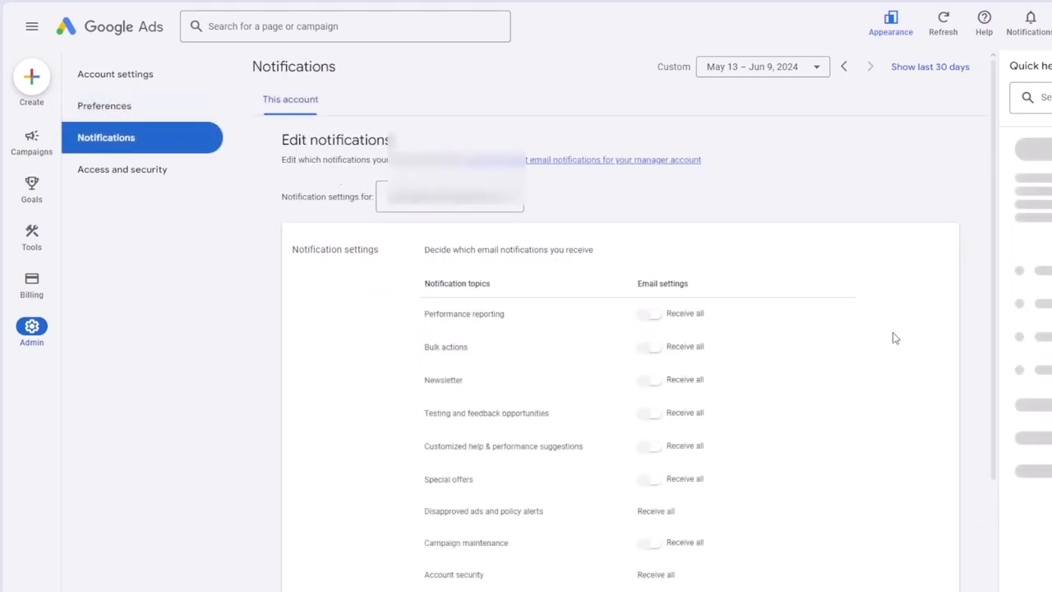
scroll(787, 326, down, 1)
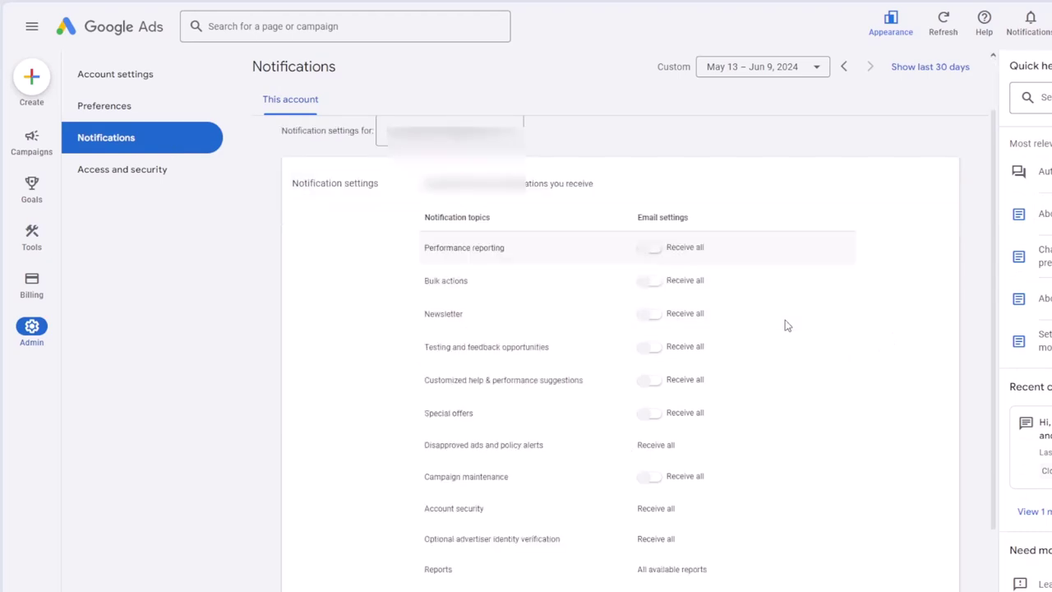
scroll(787, 325, down, 1)
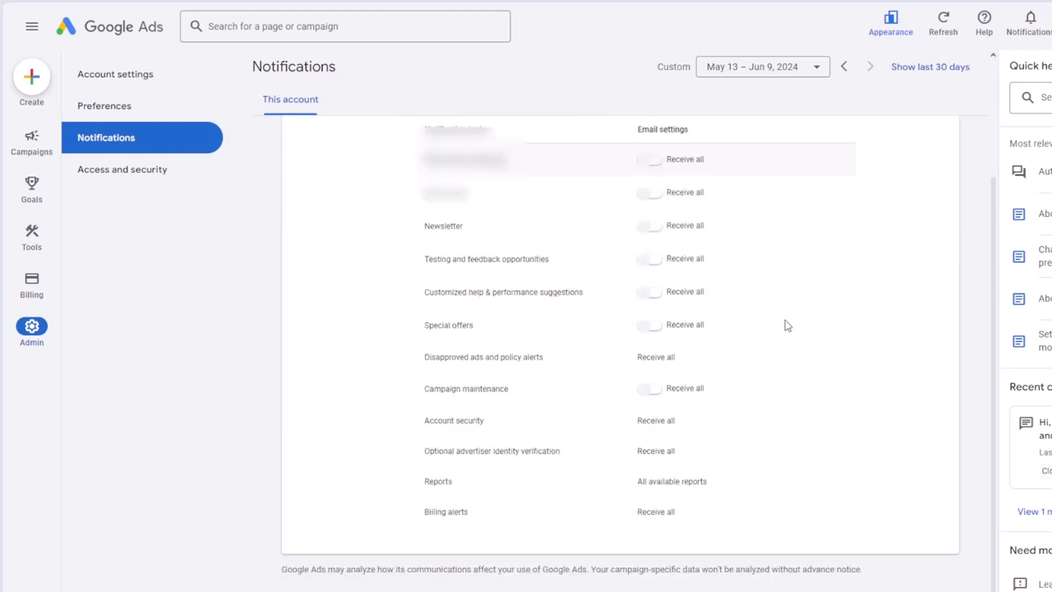
scroll(786, 325, up, 1)
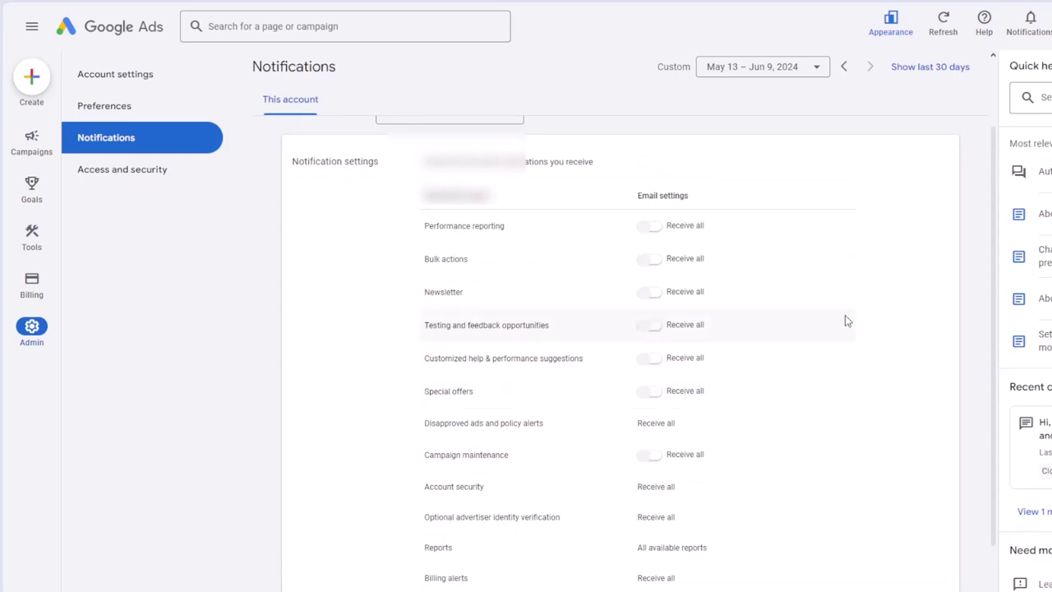
scroll(827, 315, up, 1)
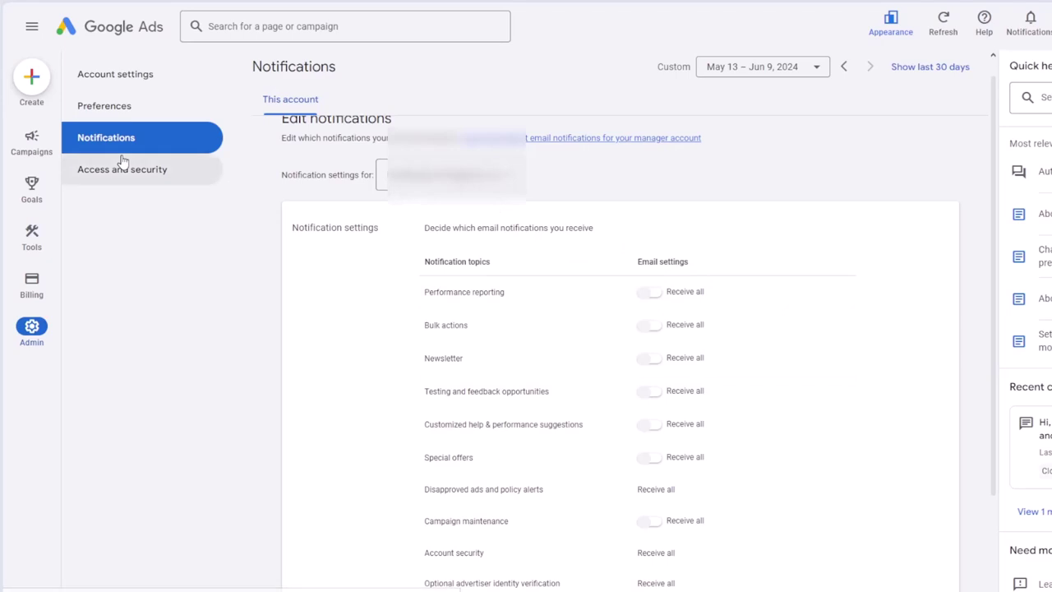
- View the users with account access and the access levels in the invitation form, and cancel without inviting anyone
click(133, 178)
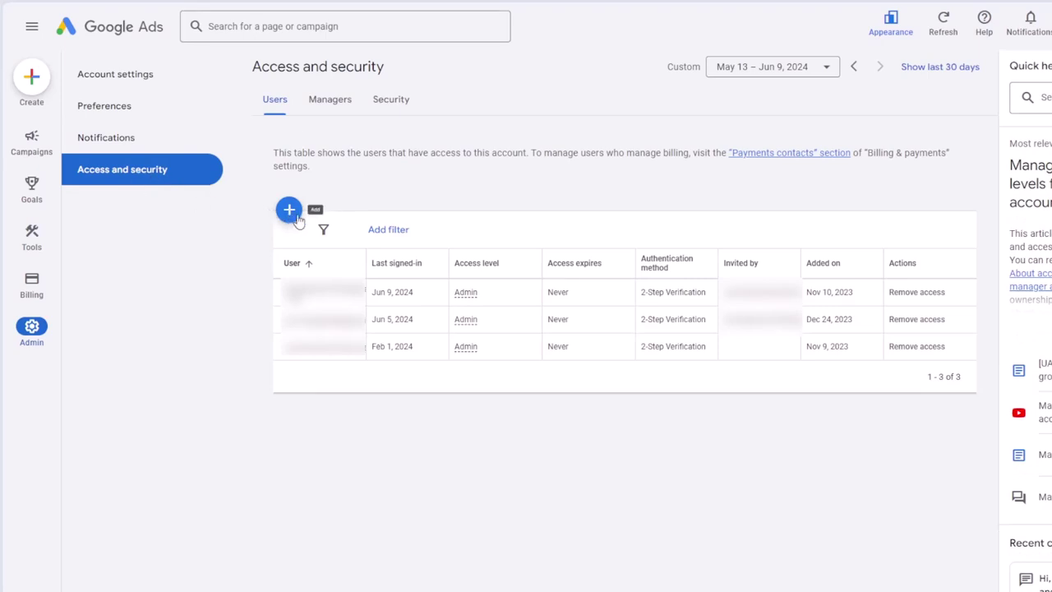
click(289, 211)
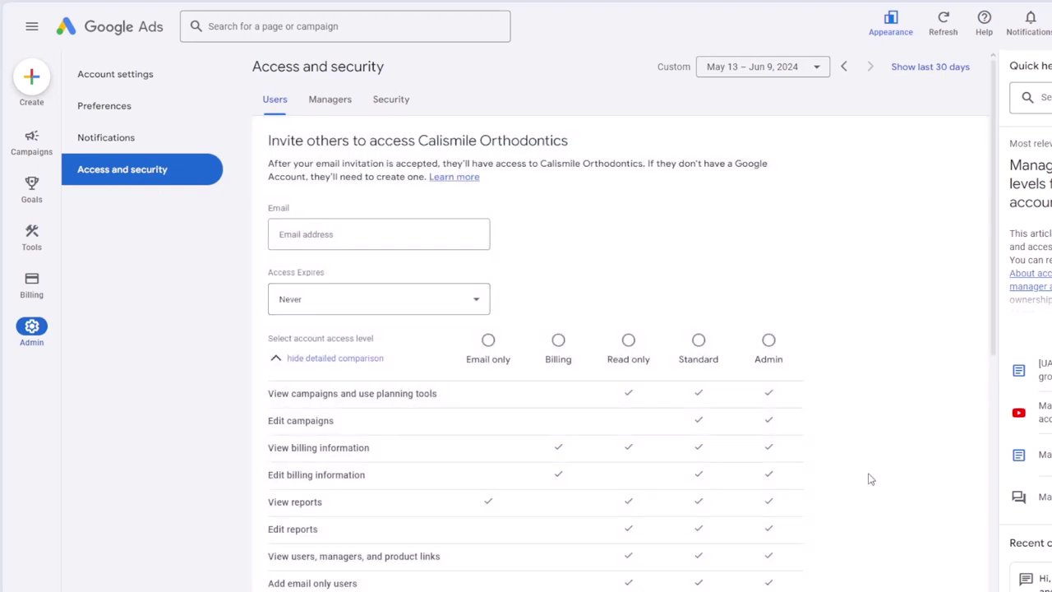
scroll(871, 479, down, 2)
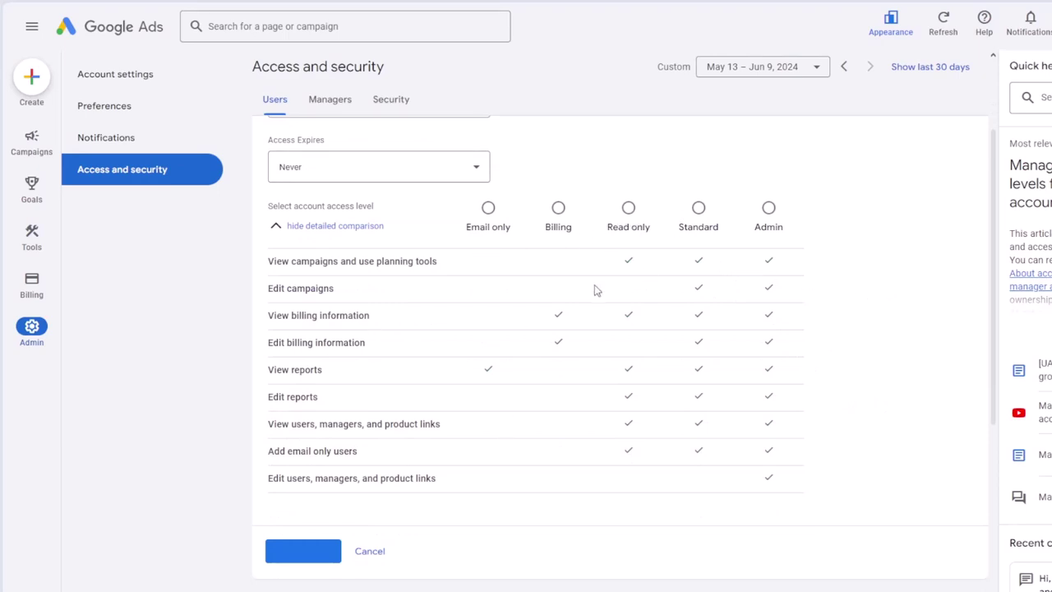
click(383, 560)
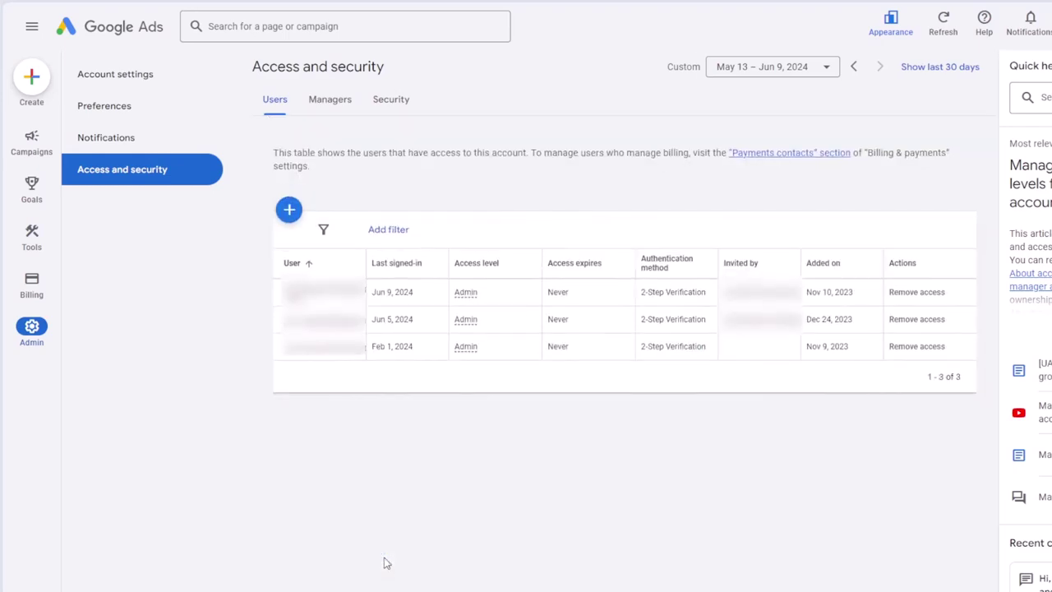
- Return to the campaigns Overview and look through the pages under Campaigns and Insights and reports, the Goals sections and the overview cards
mouse_move(33, 136)
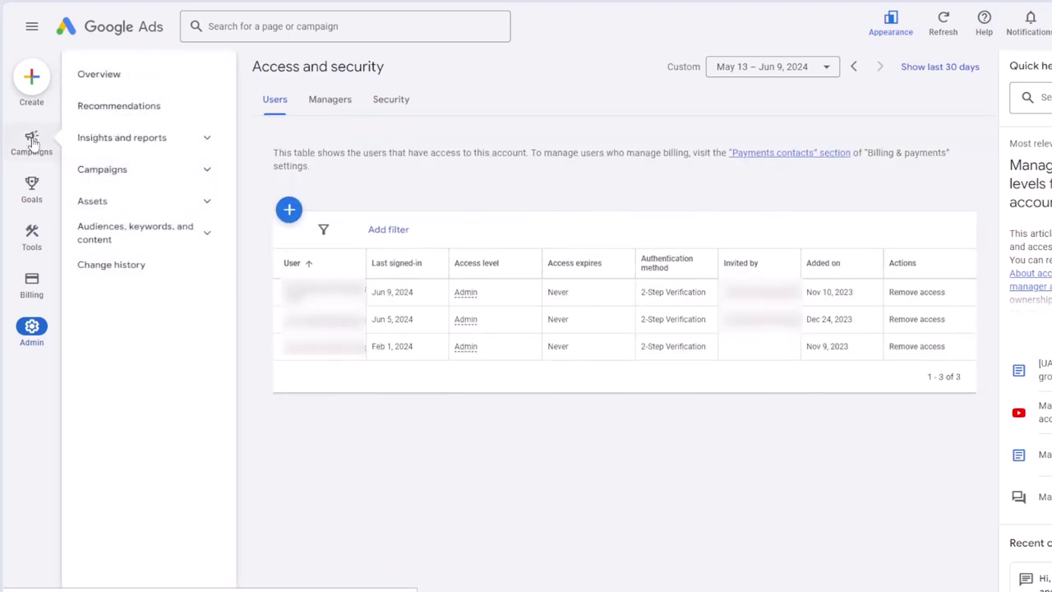
click(111, 88)
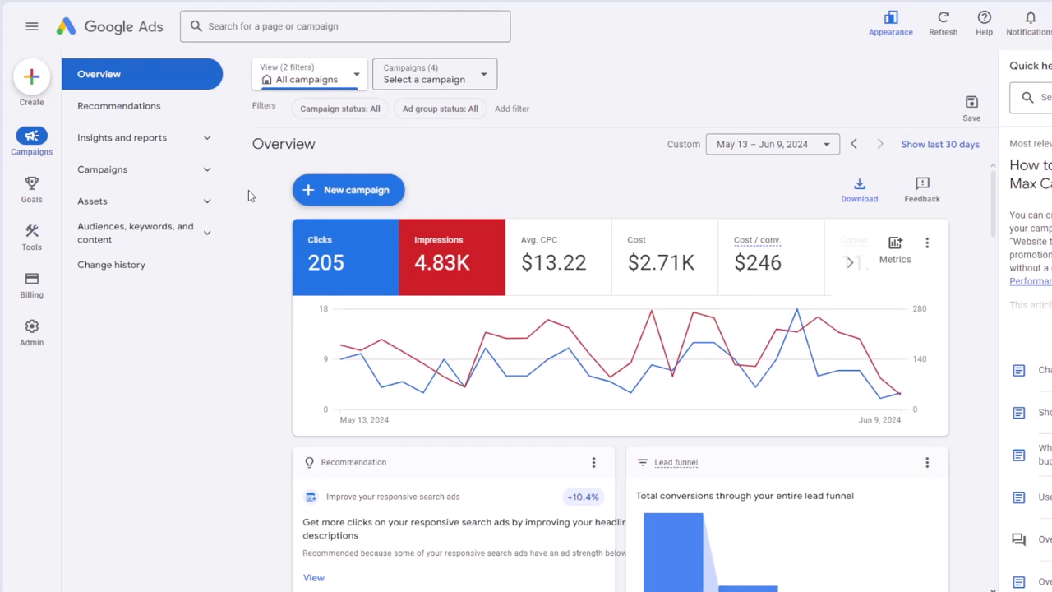
click(207, 174)
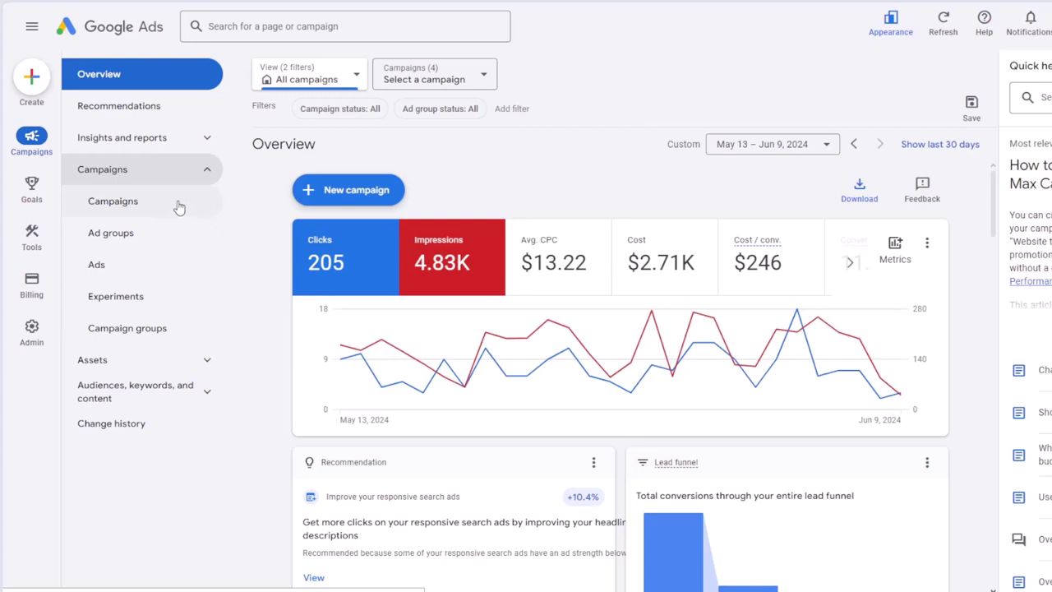
click(208, 139)
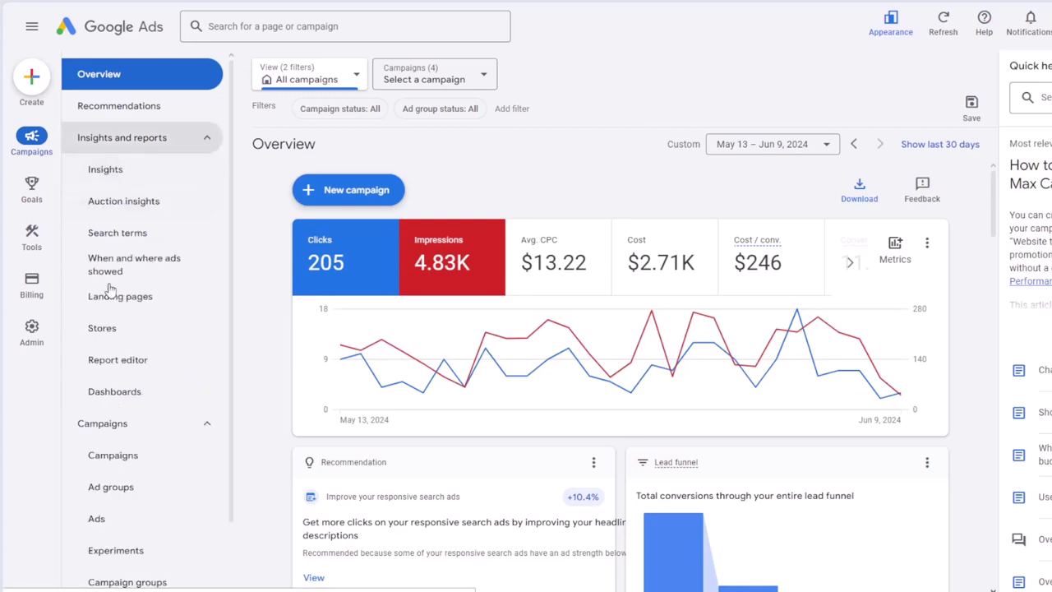
click(206, 141)
mouse_move(31, 242)
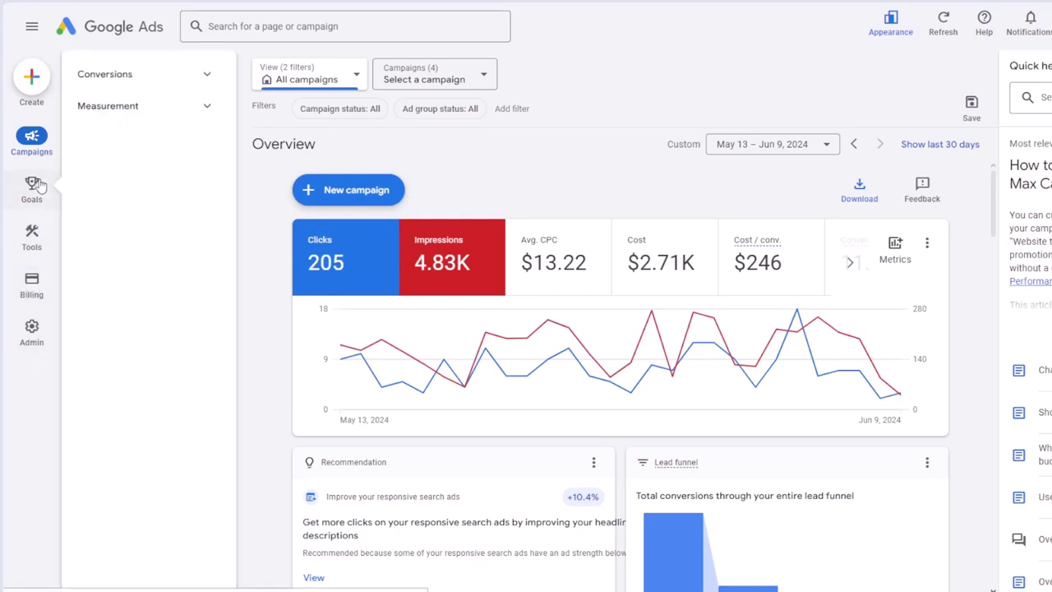
mouse_move(45, 192)
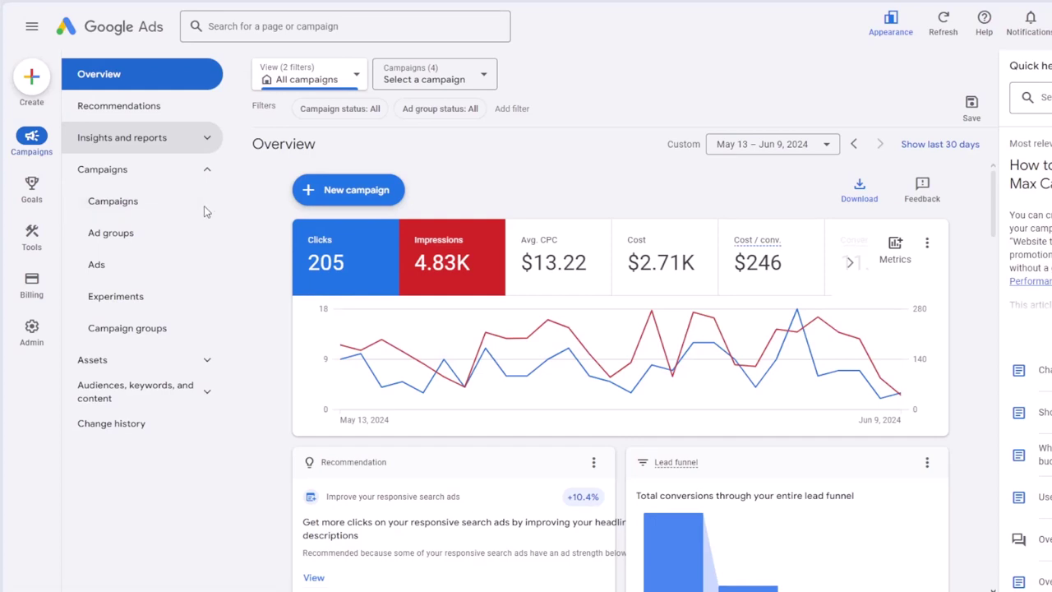
scroll(244, 221, down, 2)
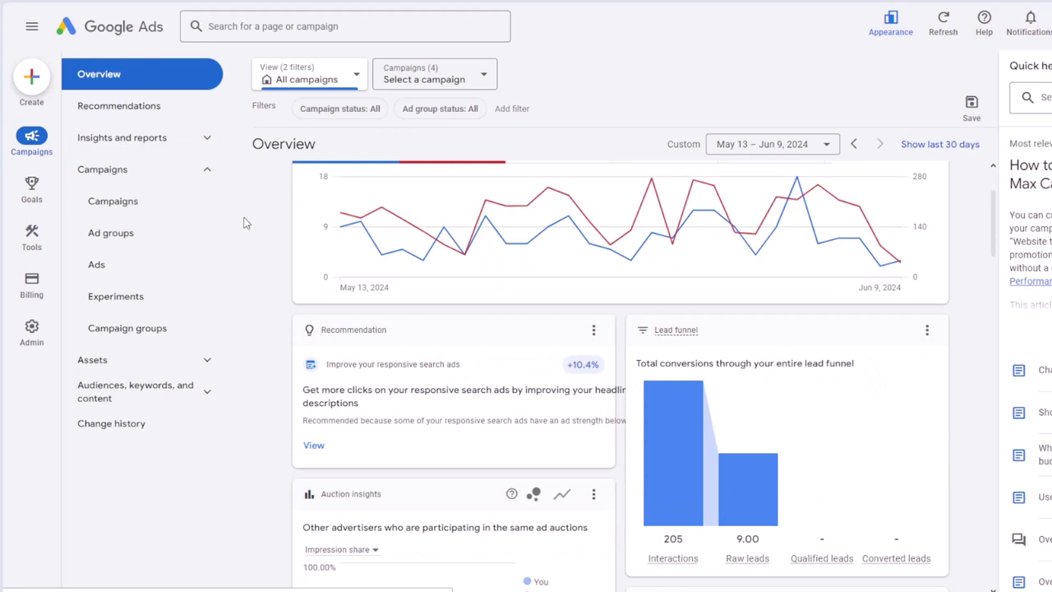